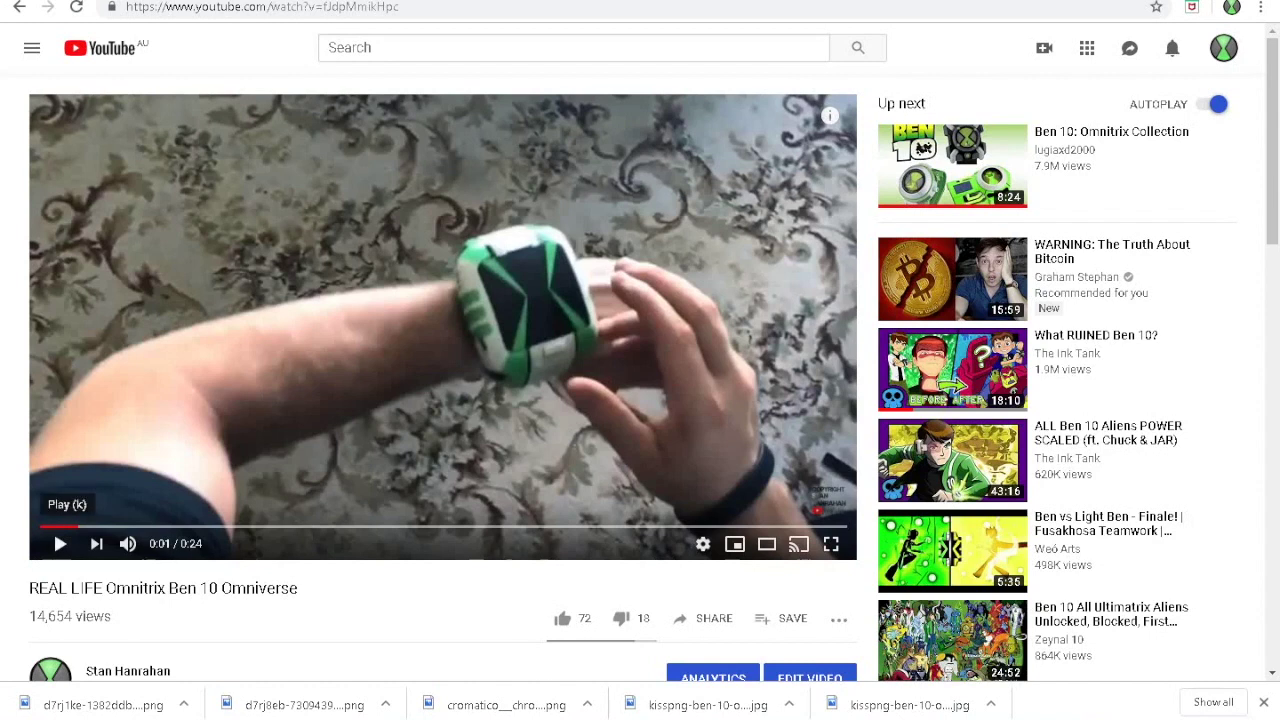
Play the opening of the real-life Omnitrix video and pause it at about 8 seconds.
left_click(60, 543)
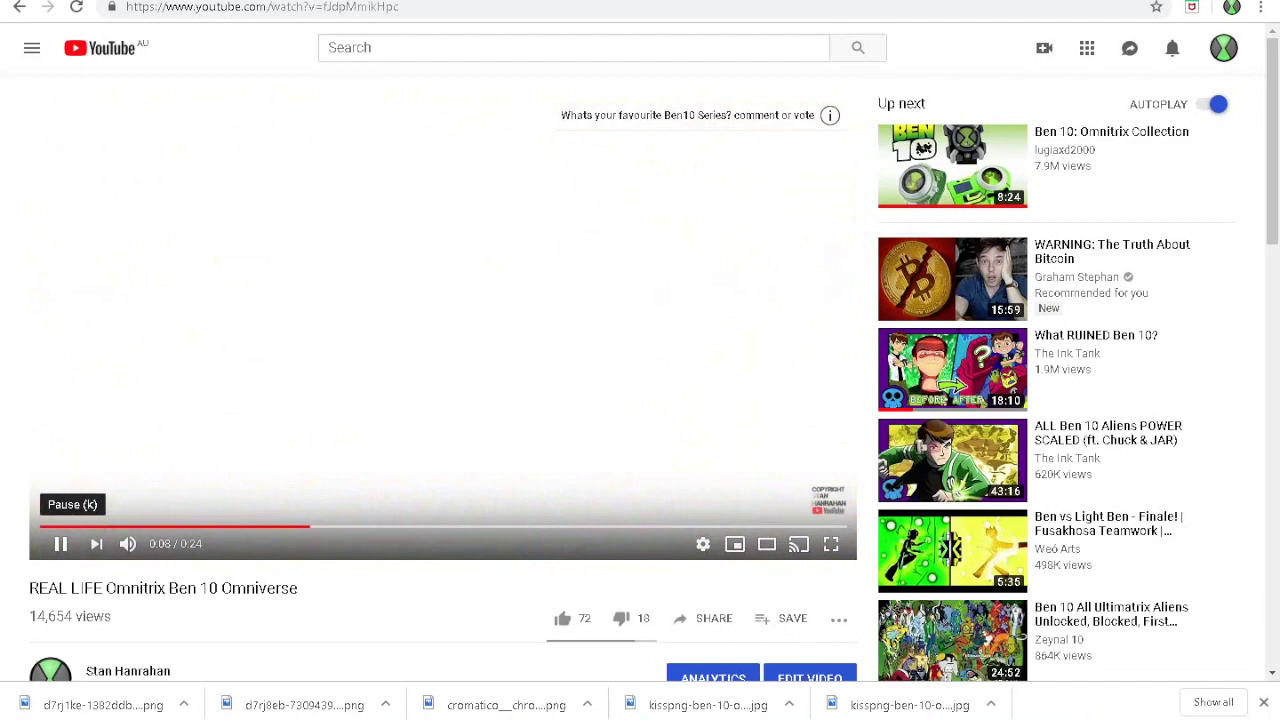
left_click(60, 543)
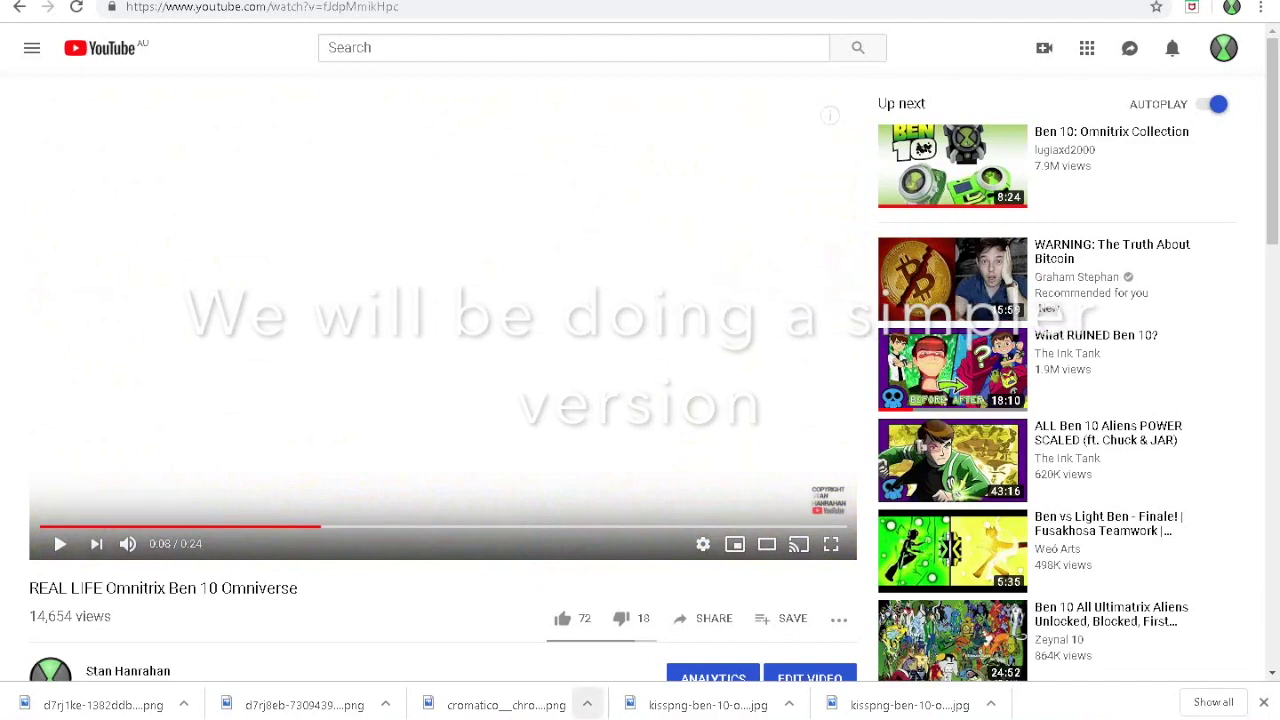
Look over the alien image files in the 10's aliens folder, returning to After Effects when done.
left_click(709, 719)
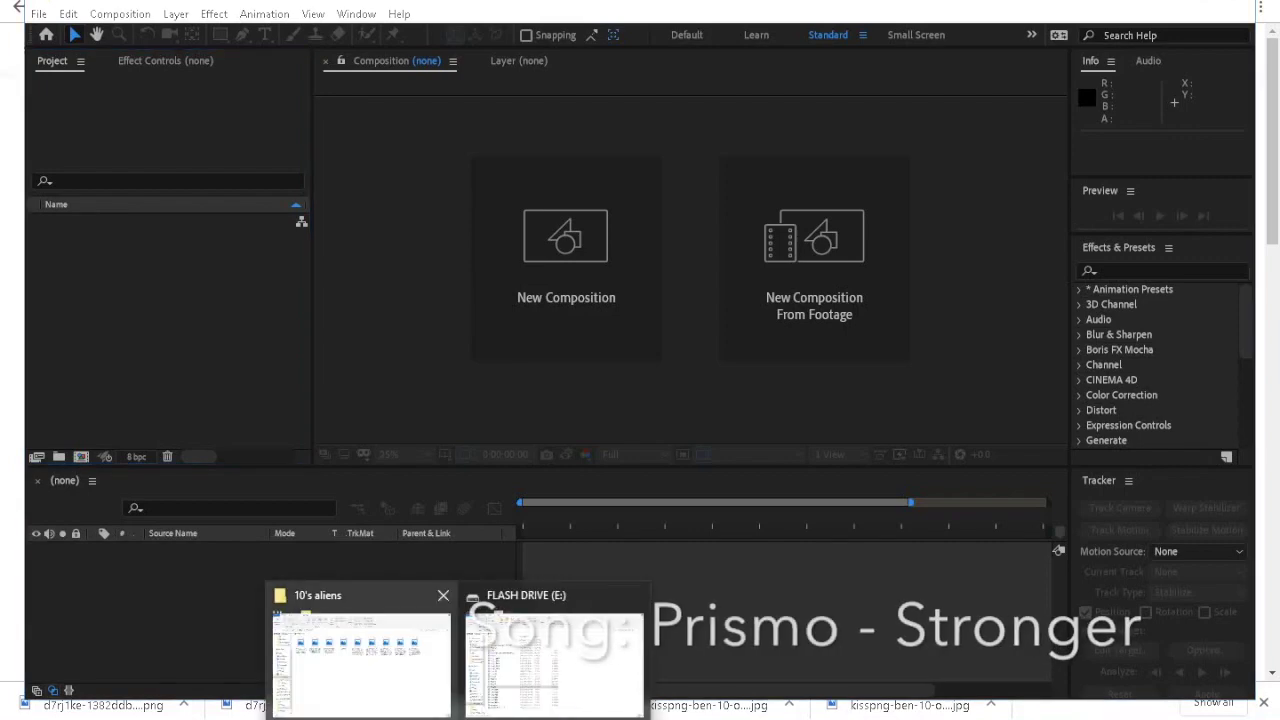
left_click(366, 651)
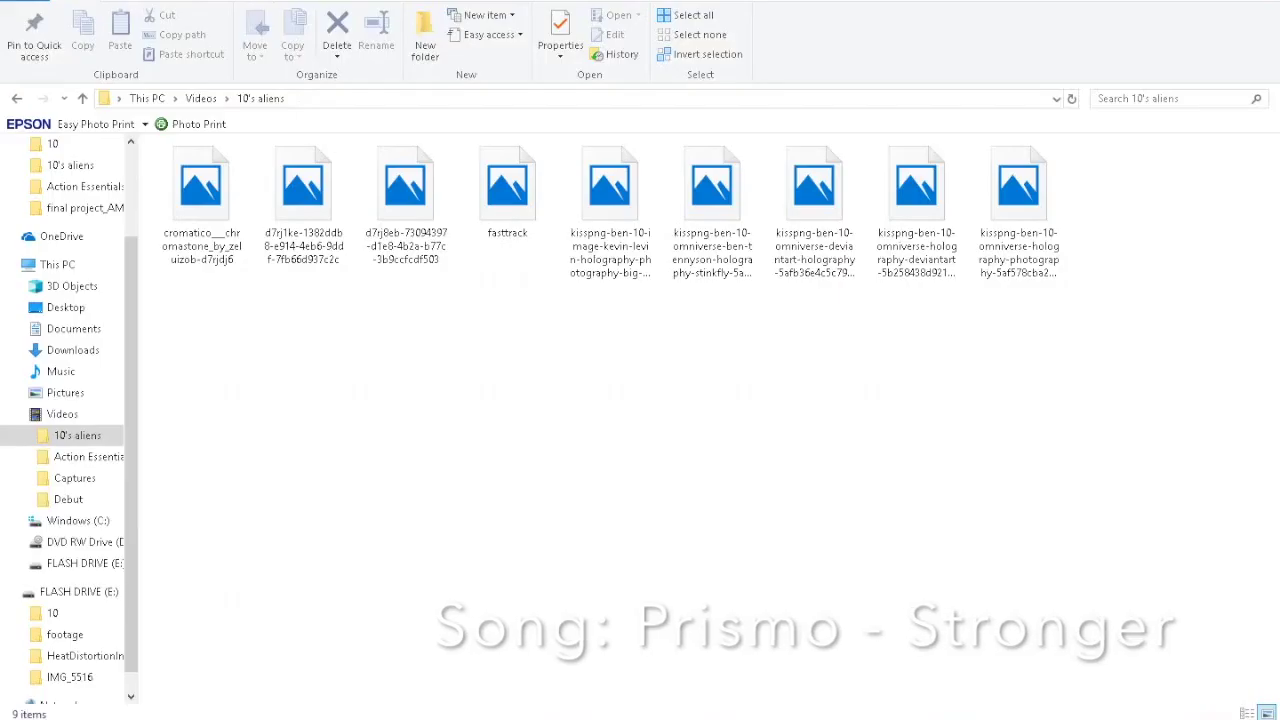
key("alt+Tab")
Create a new composition with the HDTV 1080 25 preset and a duration of 0:02:32:06.
left_click(120, 14)
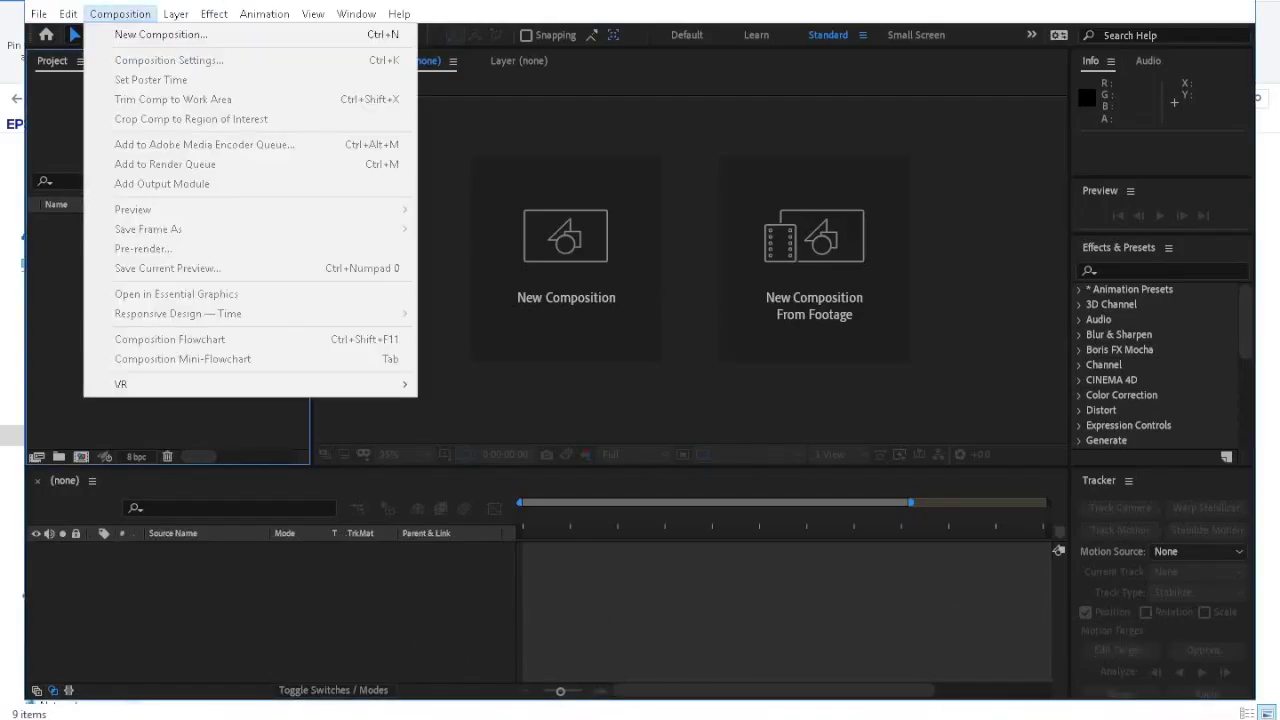
left_click(160, 35)
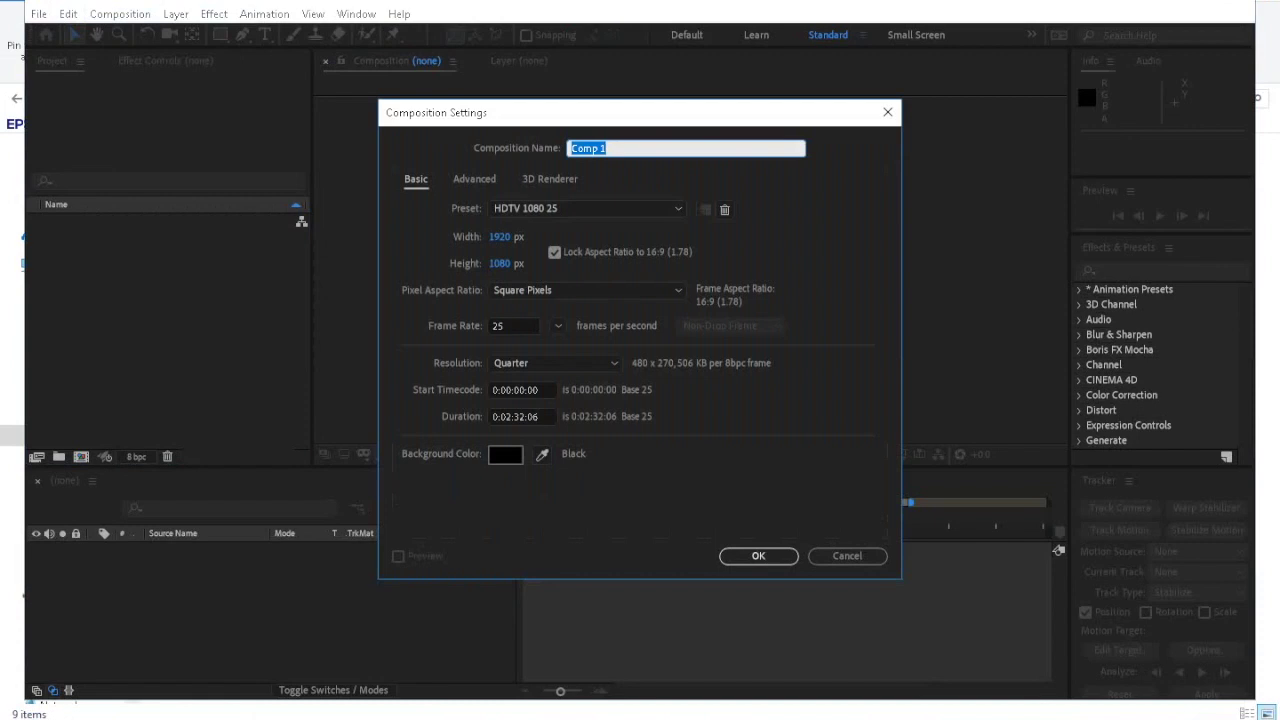
key("Return")
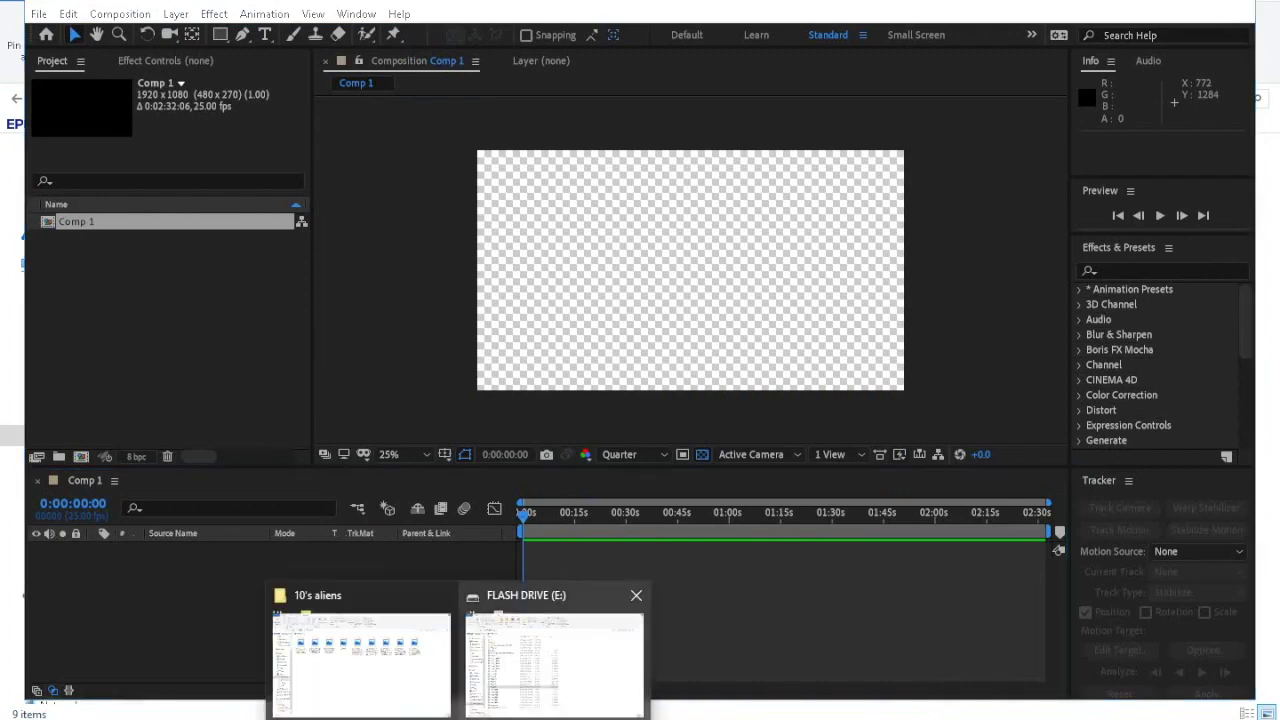
Import IMG_6911.MOV from the flash drive and add it as a layer to Comp 1.
left_click(557, 650)
left_click_drag(230, 506, 190, 300)
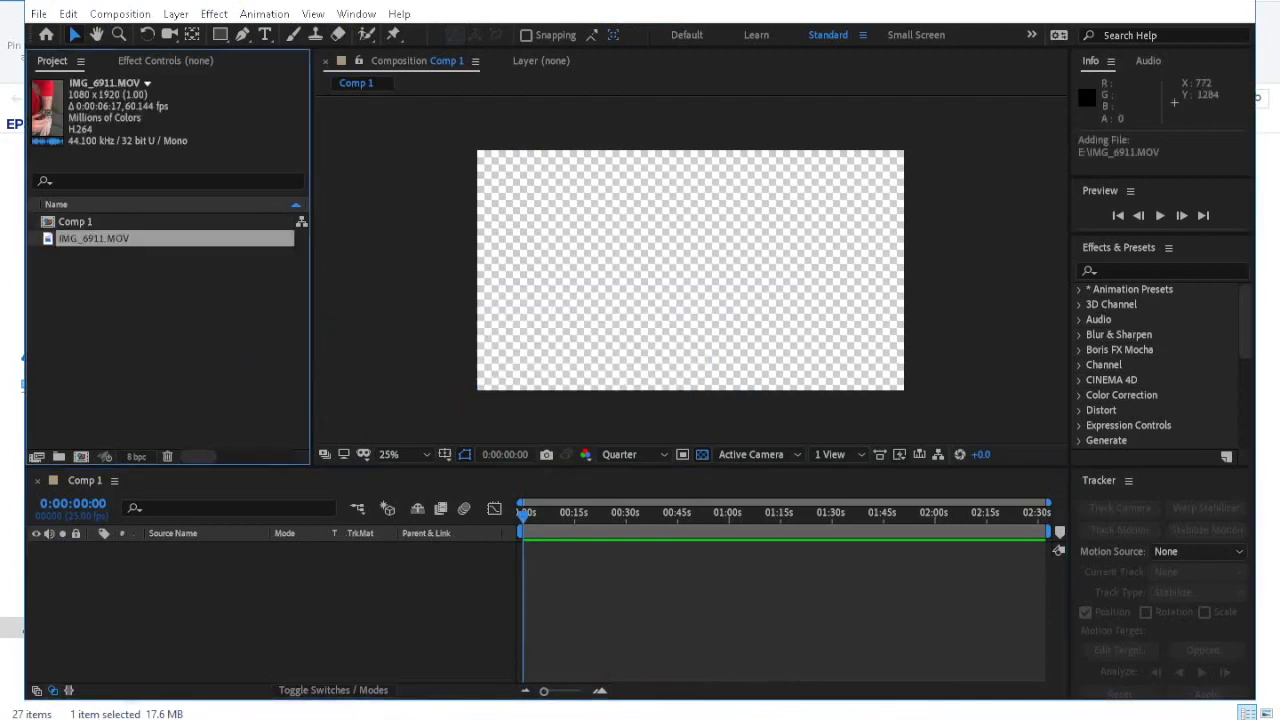
left_click_drag(93, 238, 420, 569)
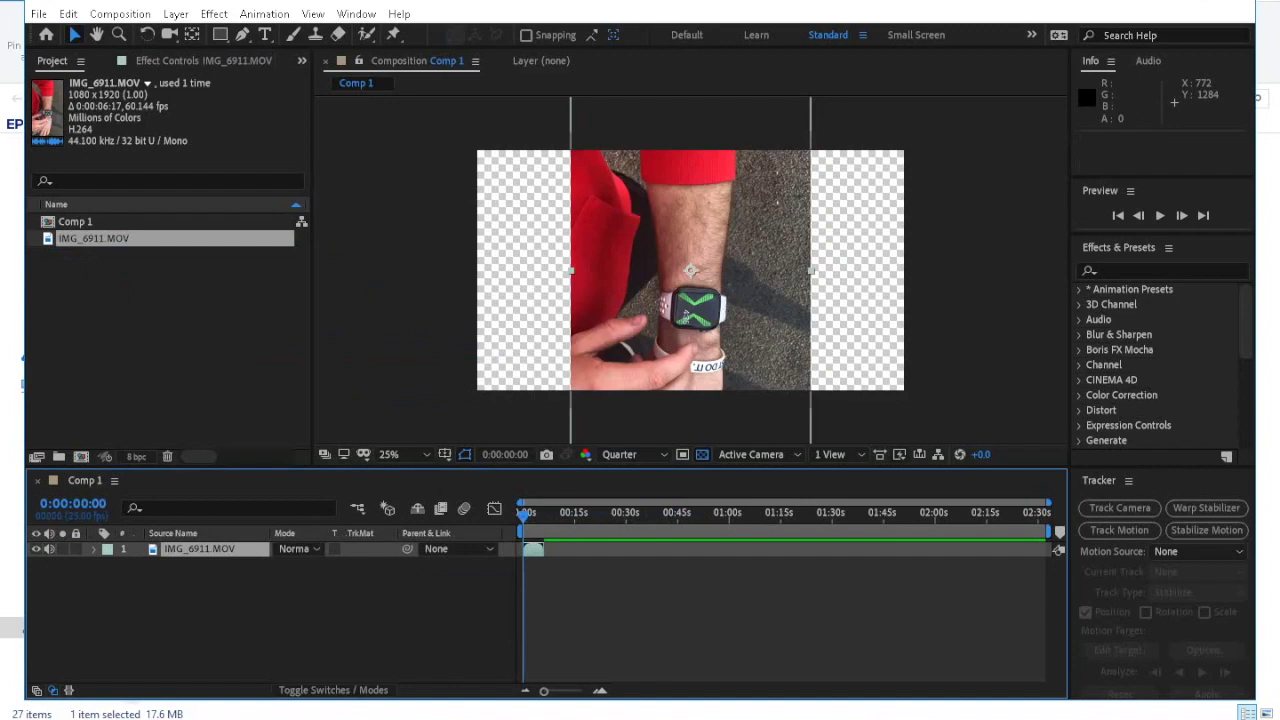
Set the rotation of the IMG_6911.MOV layer to -90° so the footage is landscape.
key("r")
left_click(300, 564)
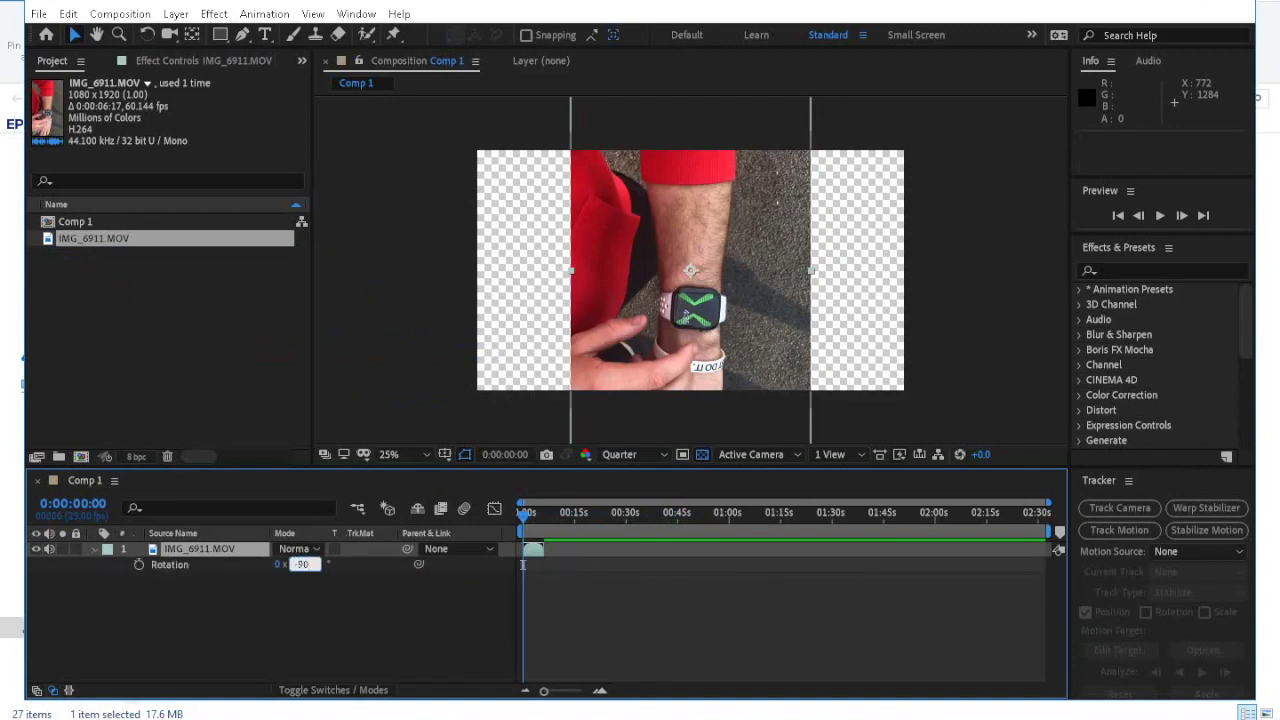
key("Return")
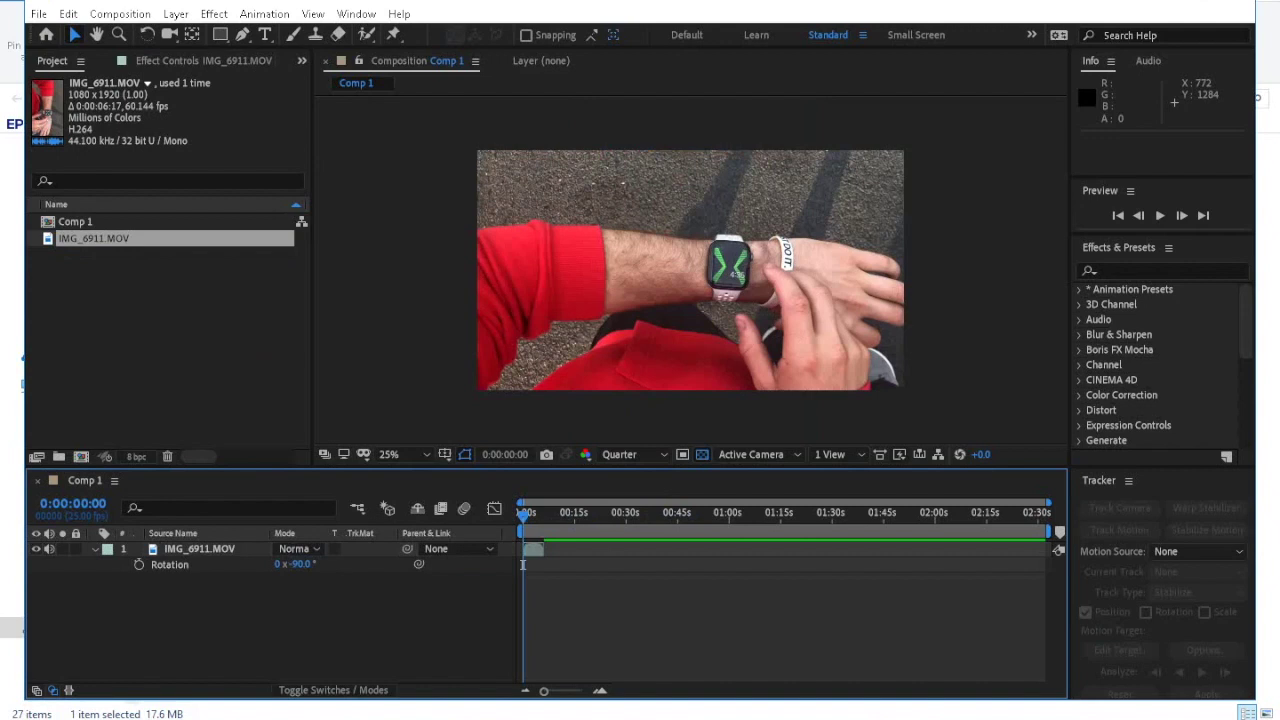
Preview the footage and stop playback at 0:00:02:16, with the hand resting beside the watch.
left_click_drag(1048, 503, 600, 503)
key("space")
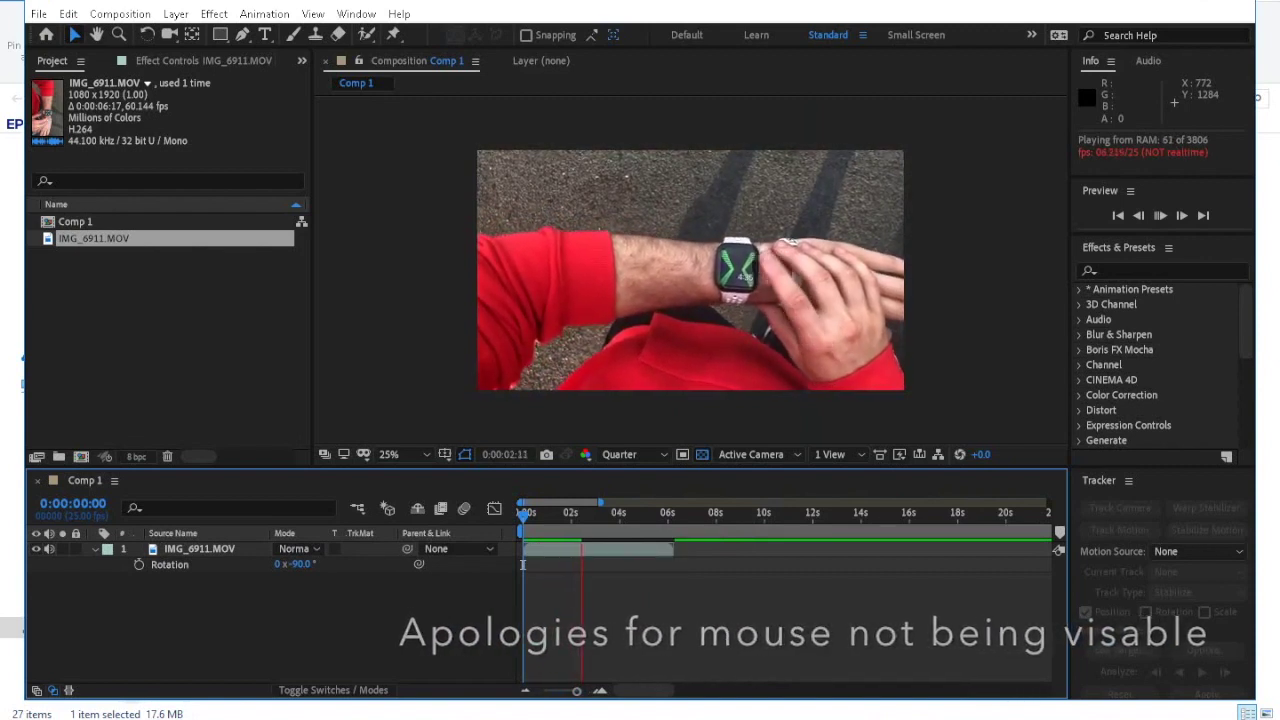
key("space")
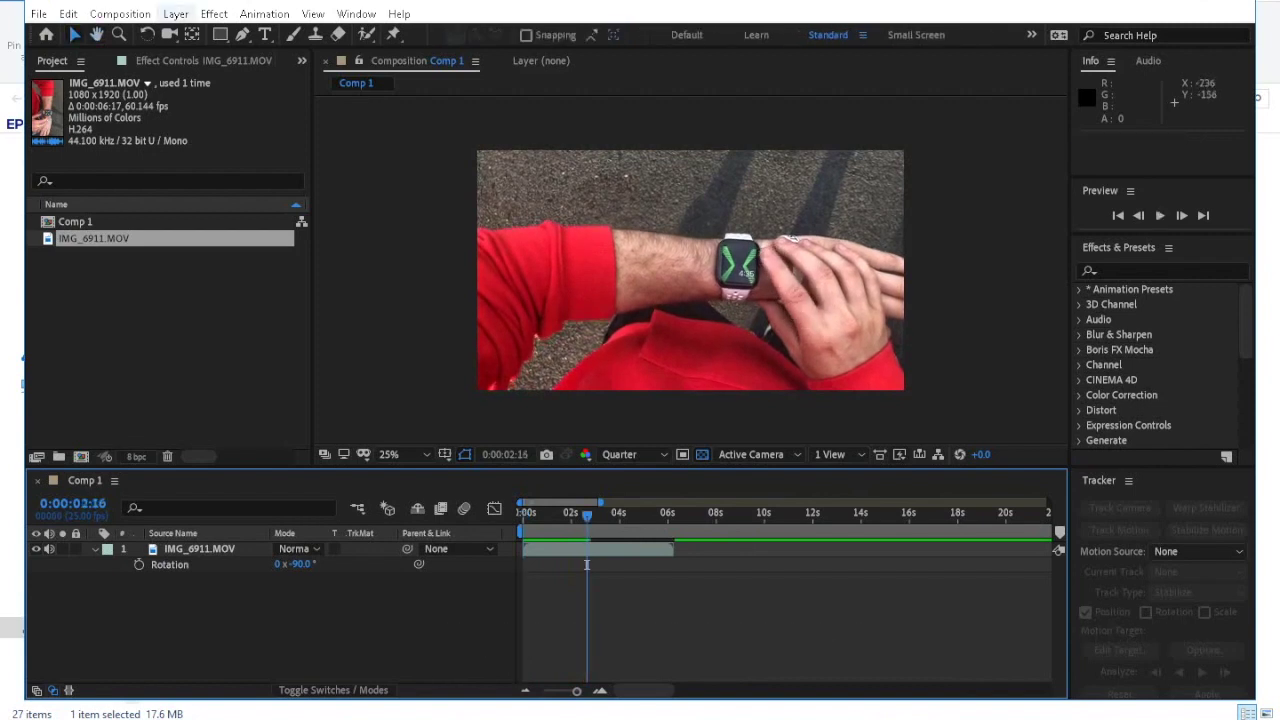
Add a null object layer to Comp 1 above the footage.
left_click(176, 14)
mouse_move(200, 35)
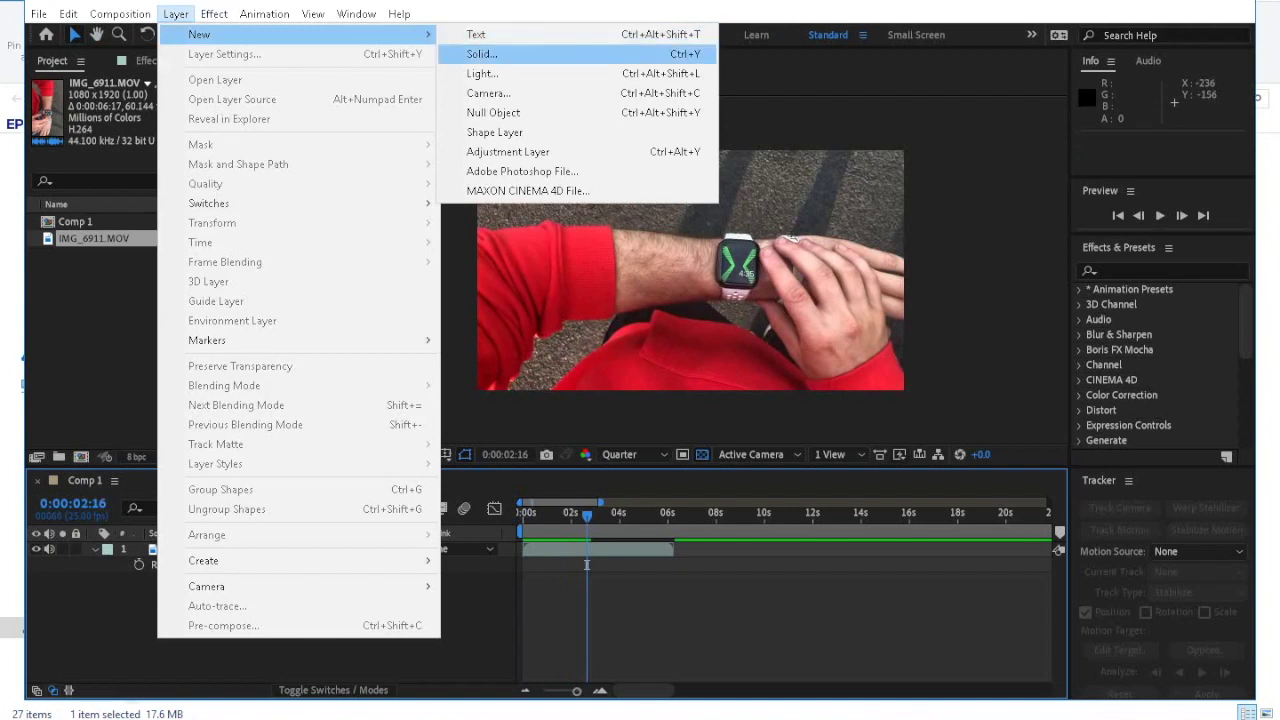
left_click(493, 113)
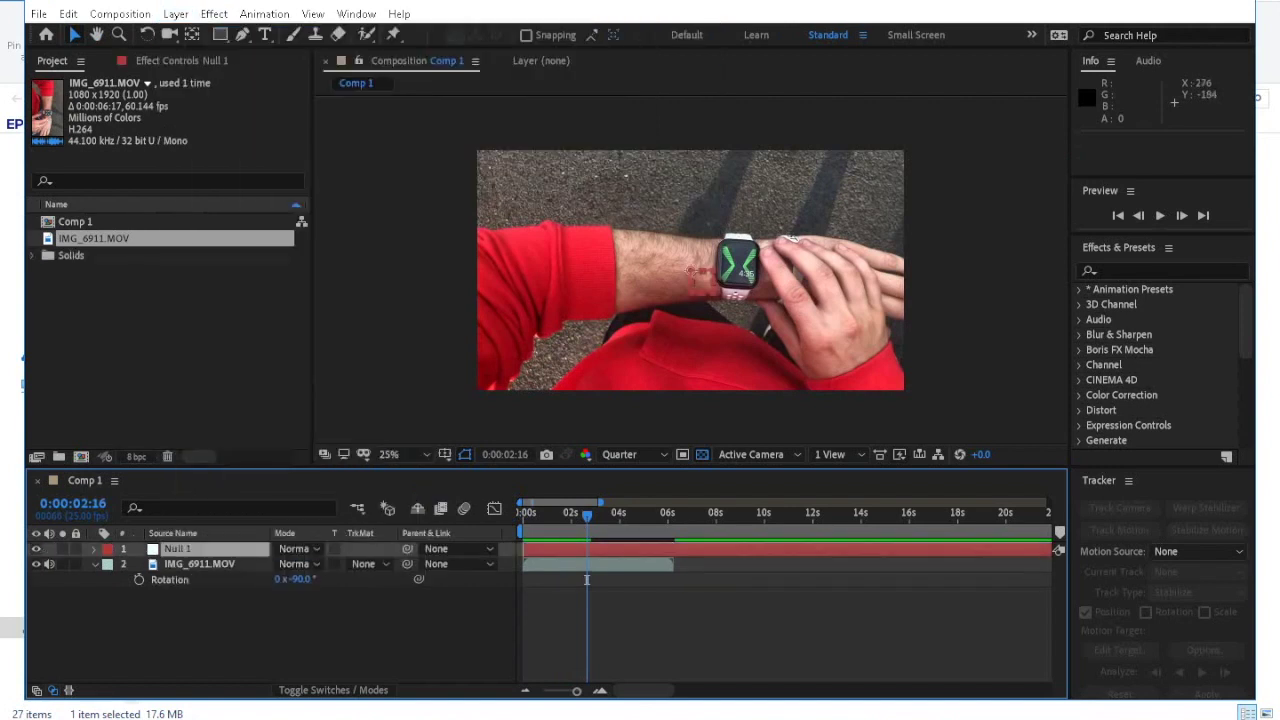
Set up Track Motion on IMG_6911.MOV, fitting the track point around a green stripe end on the watch face, feature about 45×44, search about 75×69.
left_click(628, 564)
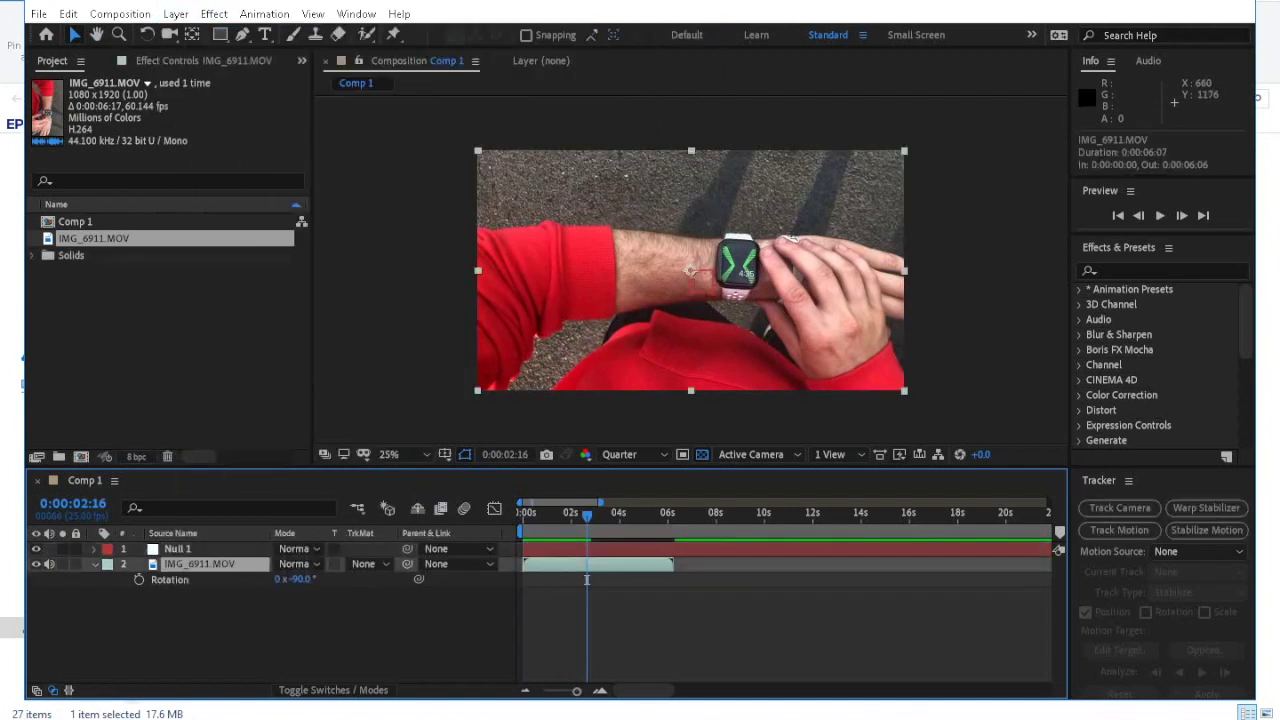
left_click(176, 14)
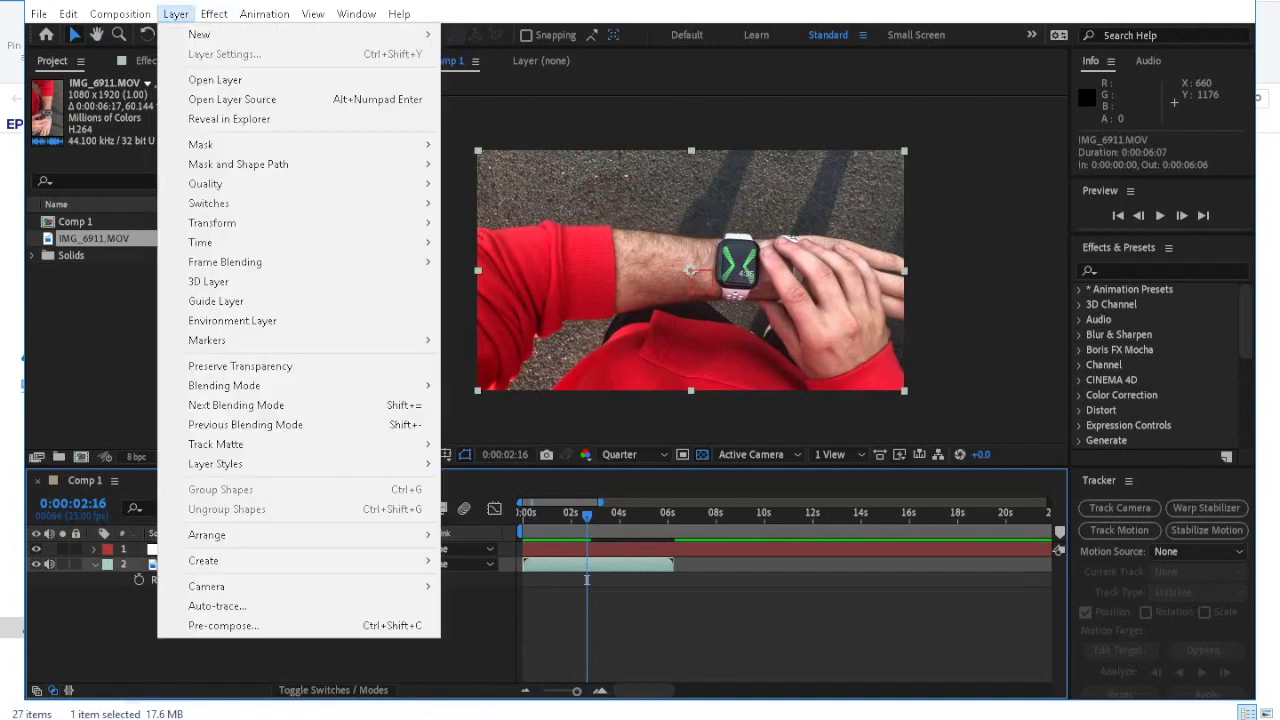
mouse_move(313, 13)
mouse_move(264, 13)
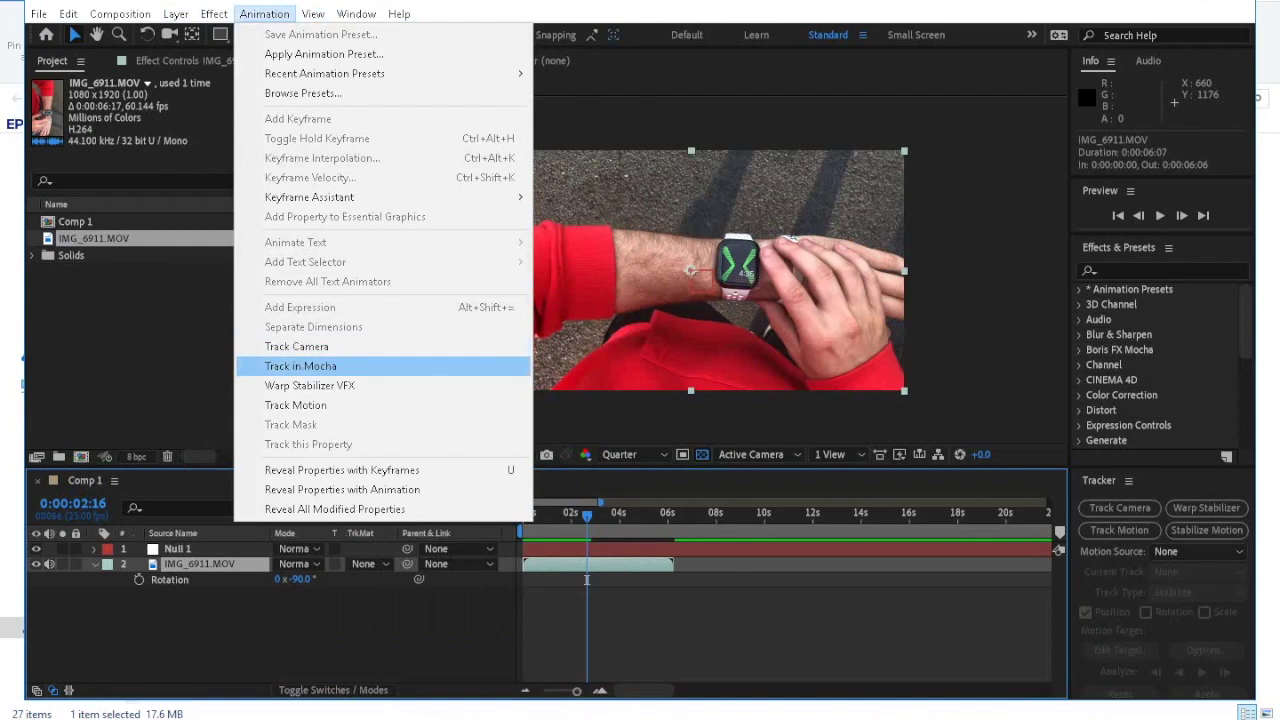
left_click(295, 405)
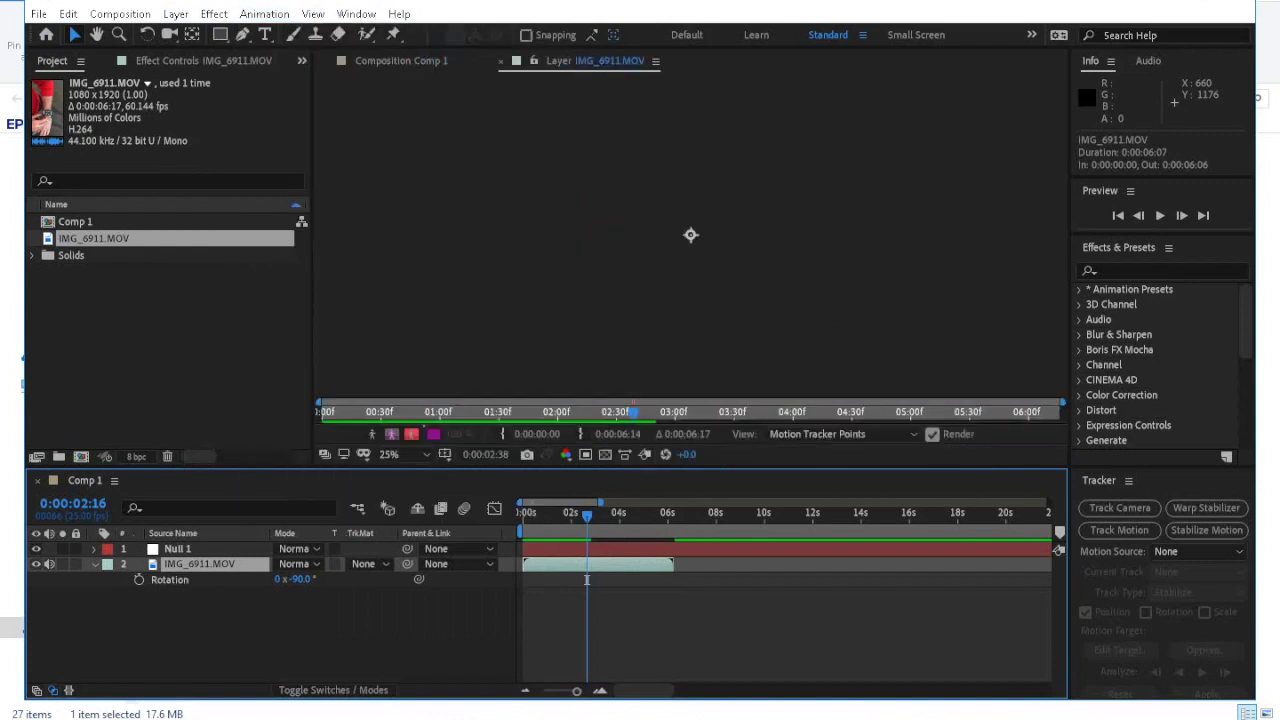
scroll(693, 238, "up", 3)
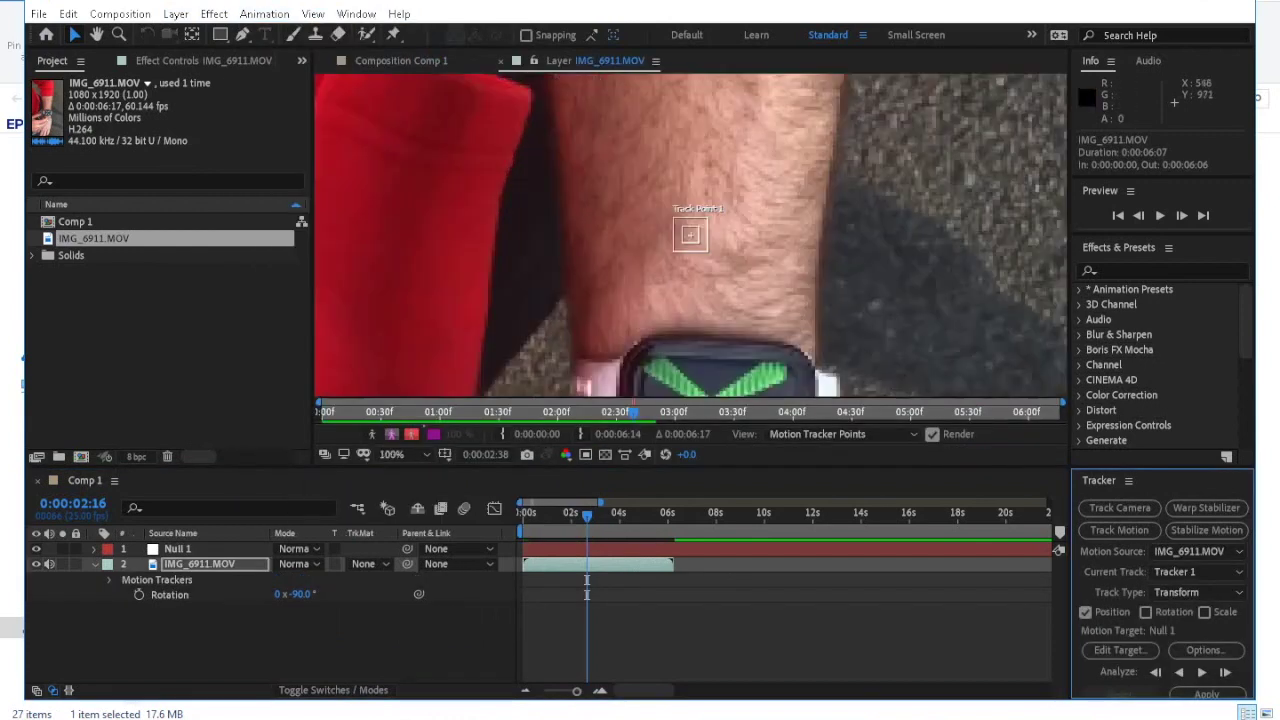
key("period")
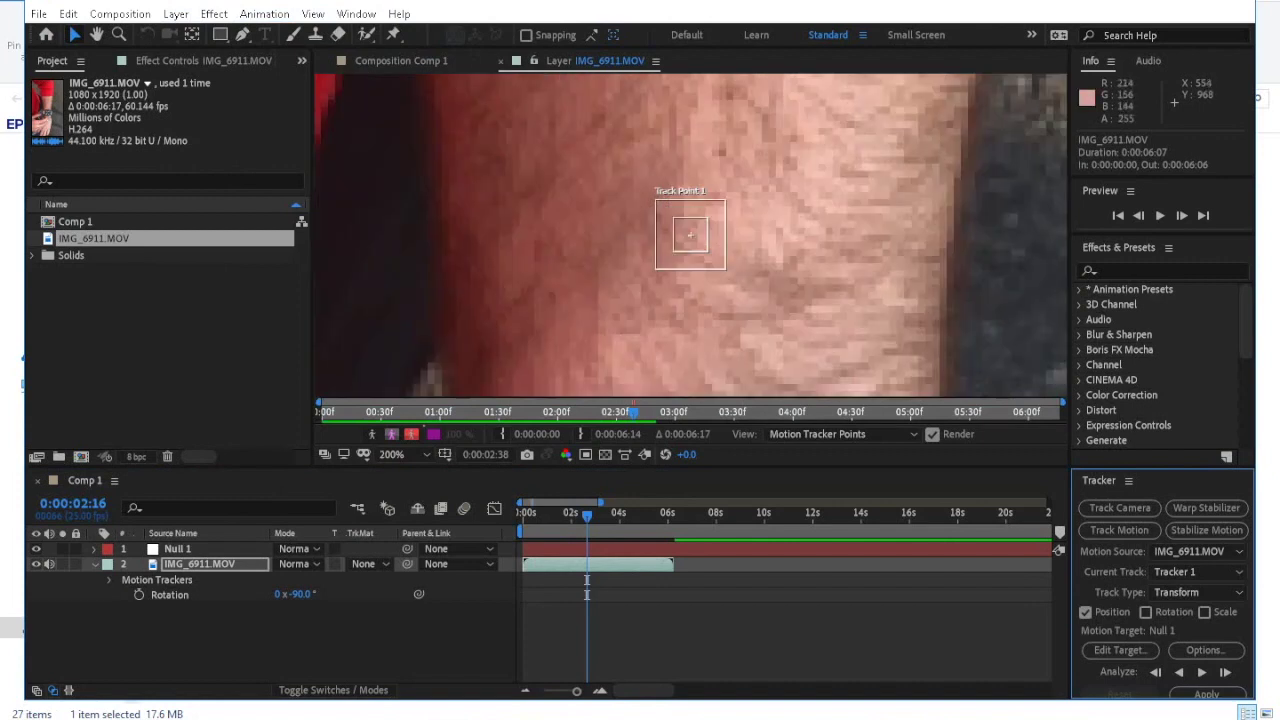
left_click_drag(694, 239, 667, 261)
left_click_drag(618, 217, 640, 239)
scroll(640, 238, "down", 1)
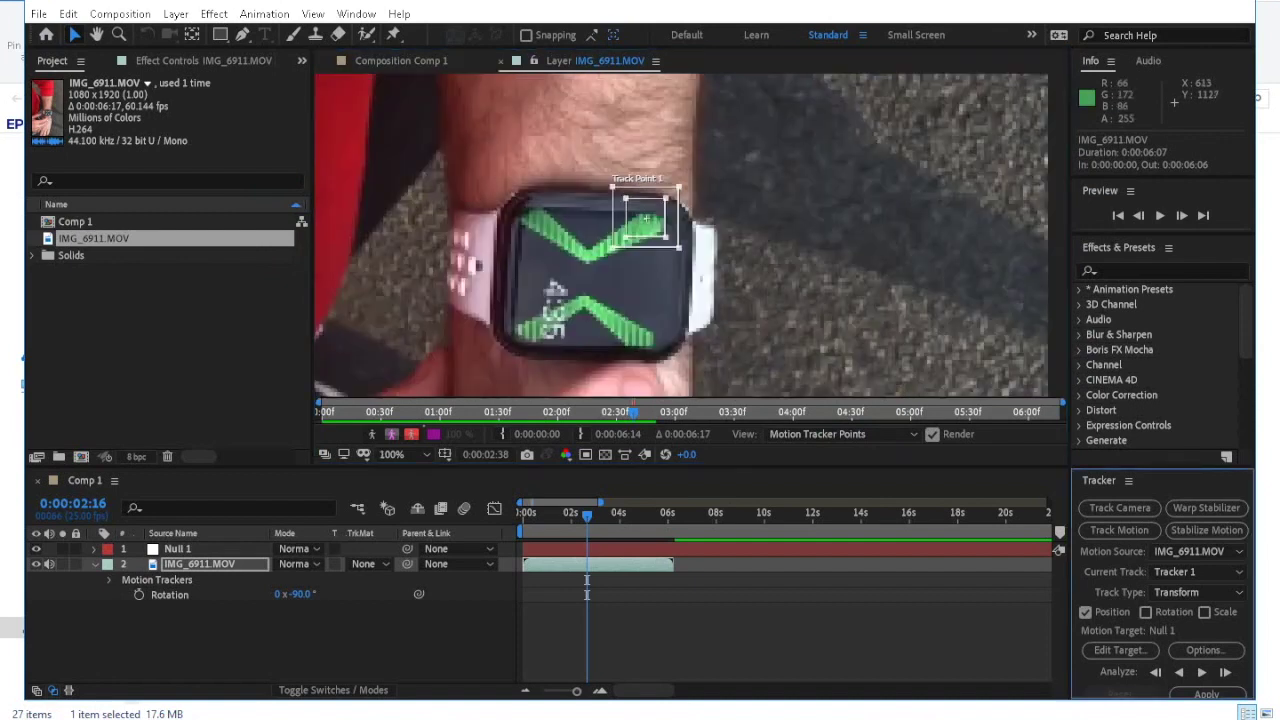
Analyze the track point forward to 0:00:06:01 and apply the tracked motion to Null 1.
key("comma")
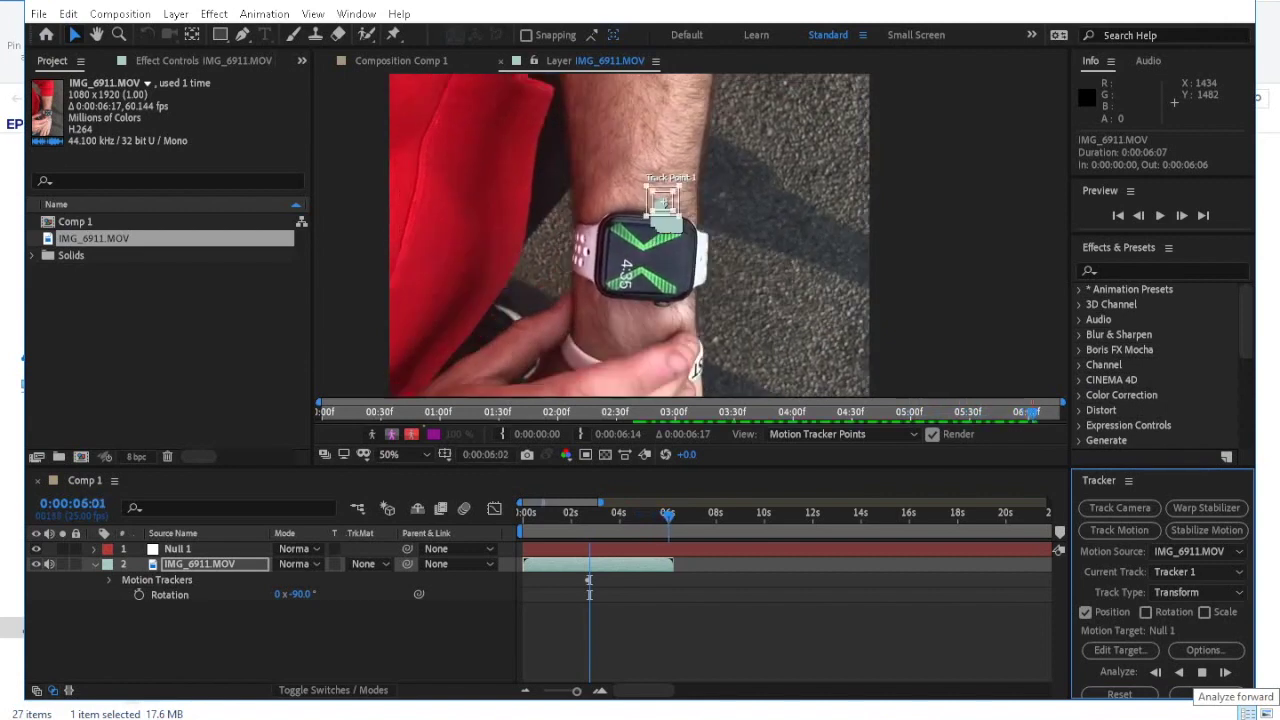
left_click(1202, 673)
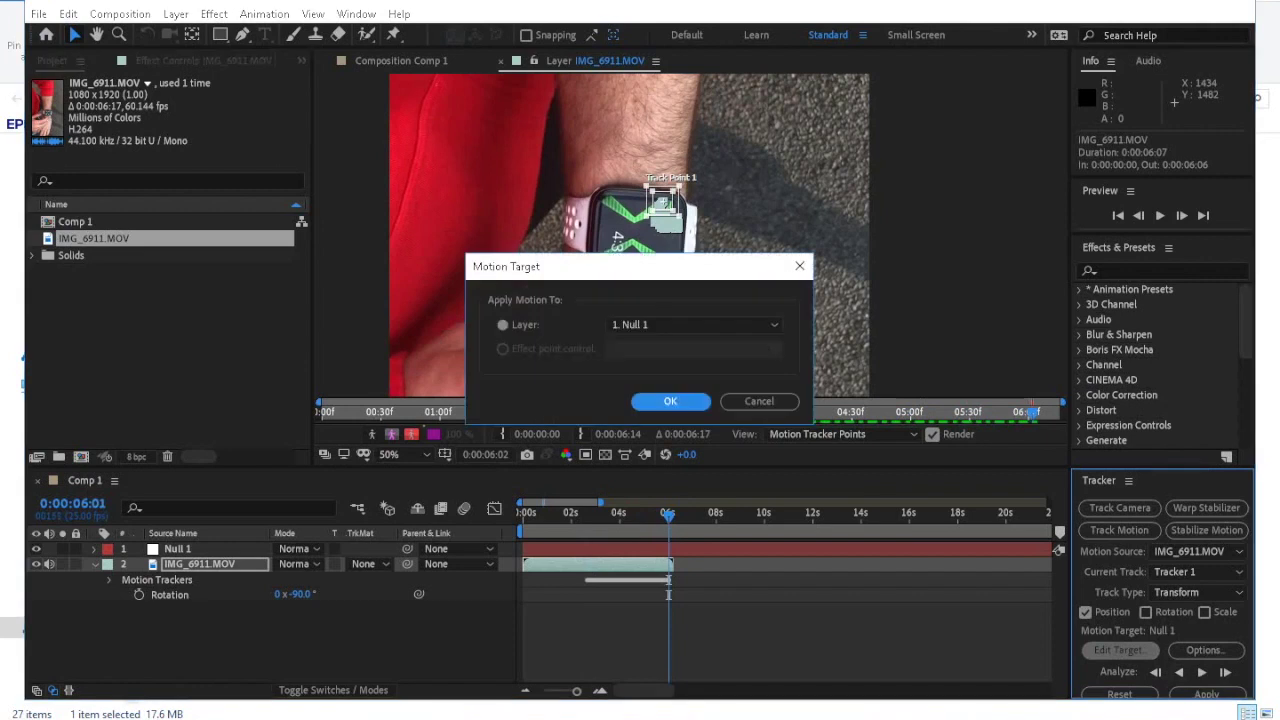
left_click(670, 401)
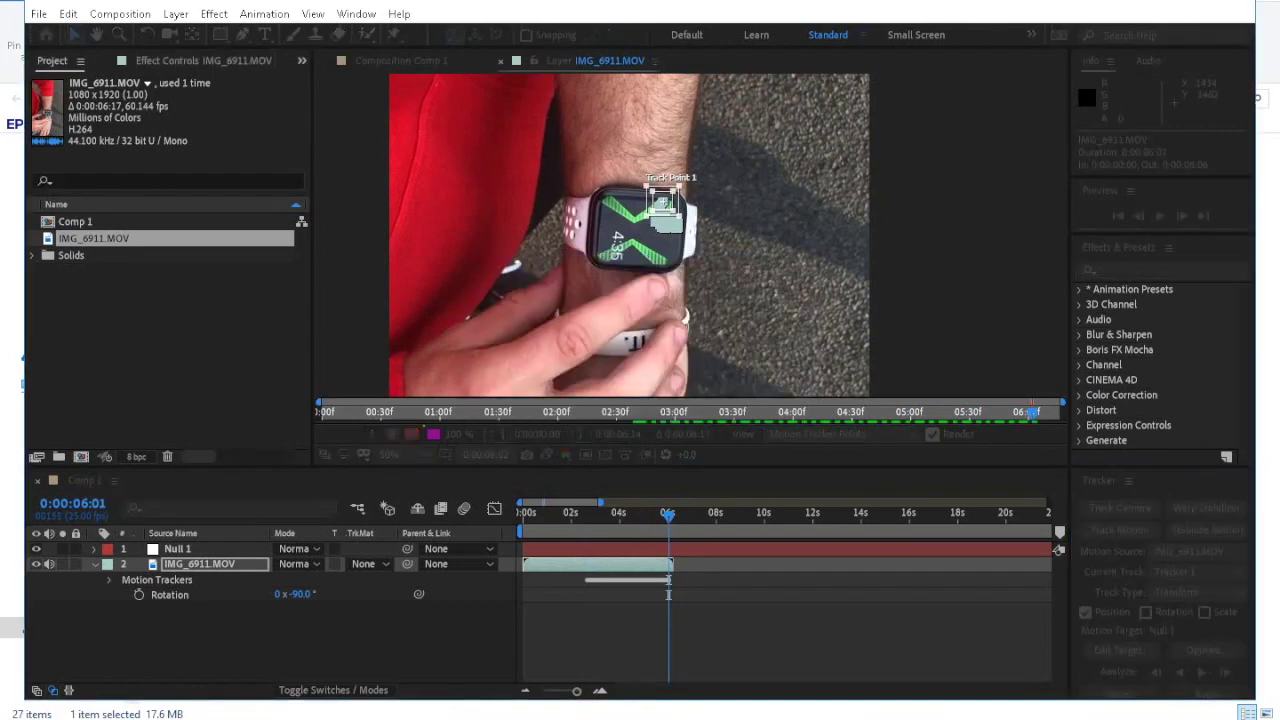
left_click(1206, 694)
key("Return")
Go back to 0:00:02:06 and set the composition's preview resolution to Quarter.
left_click_drag(669, 515, 578, 515)
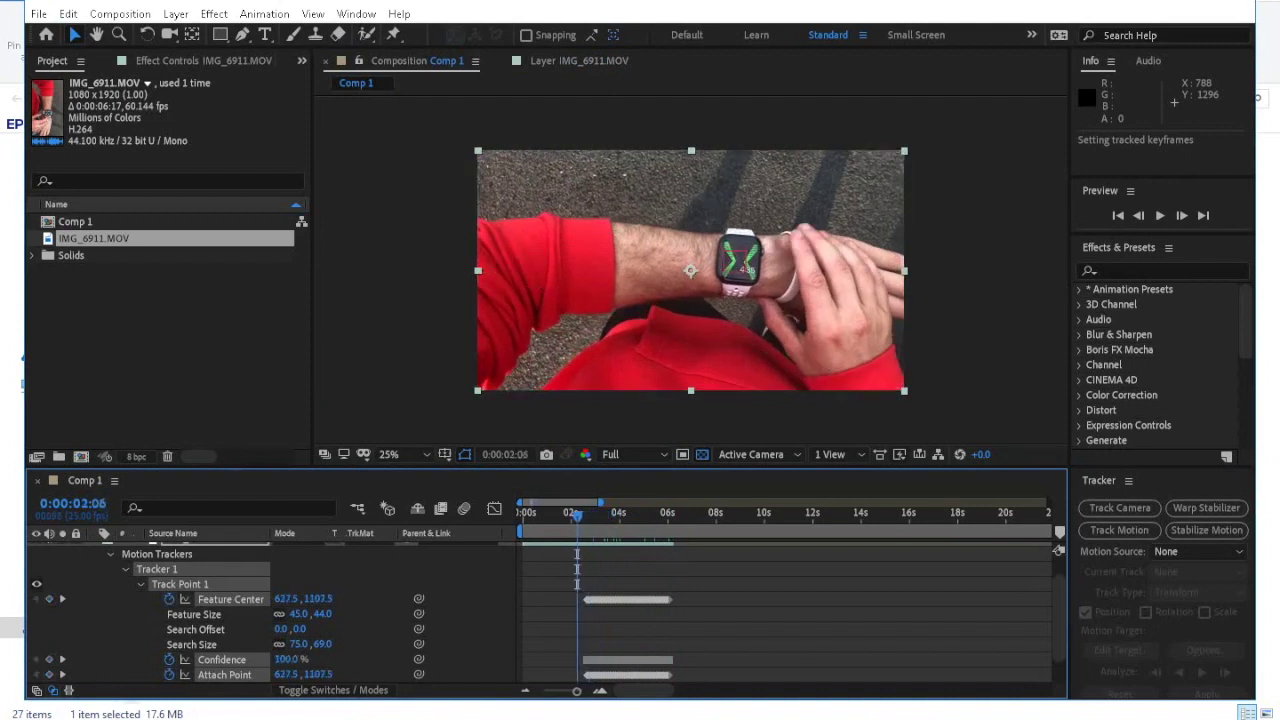
left_click(630, 454)
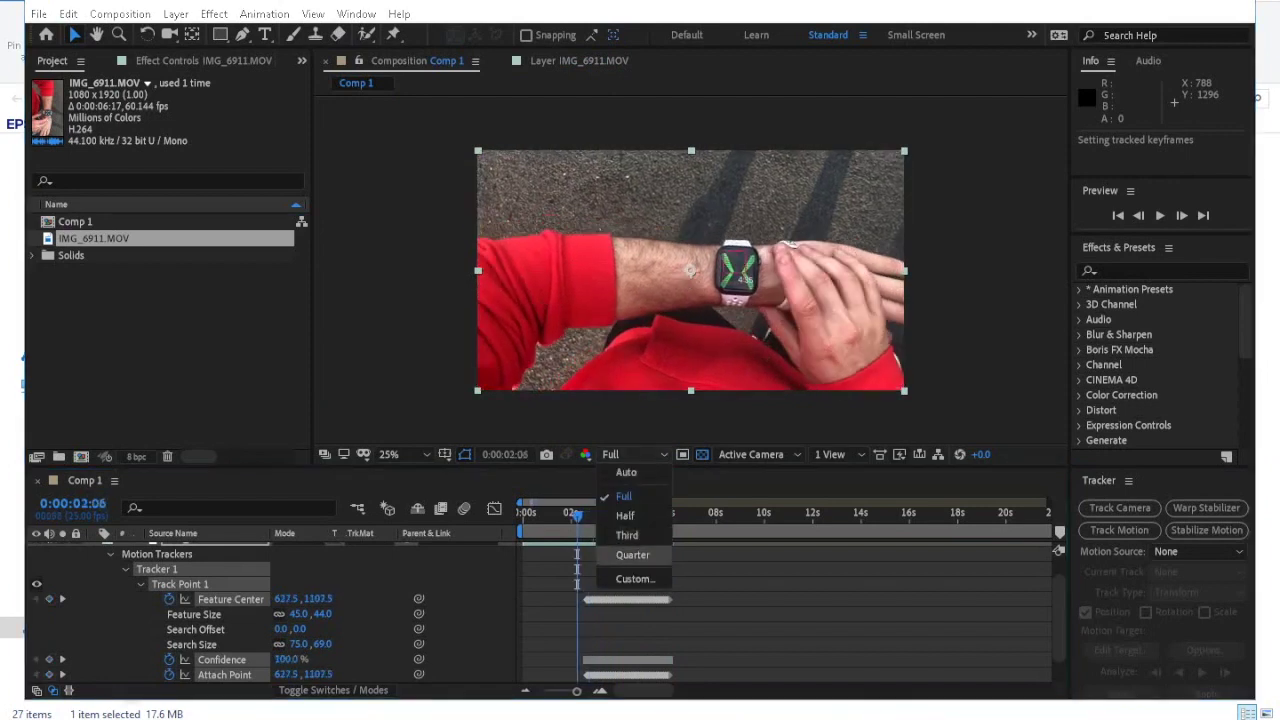
left_click(632, 554)
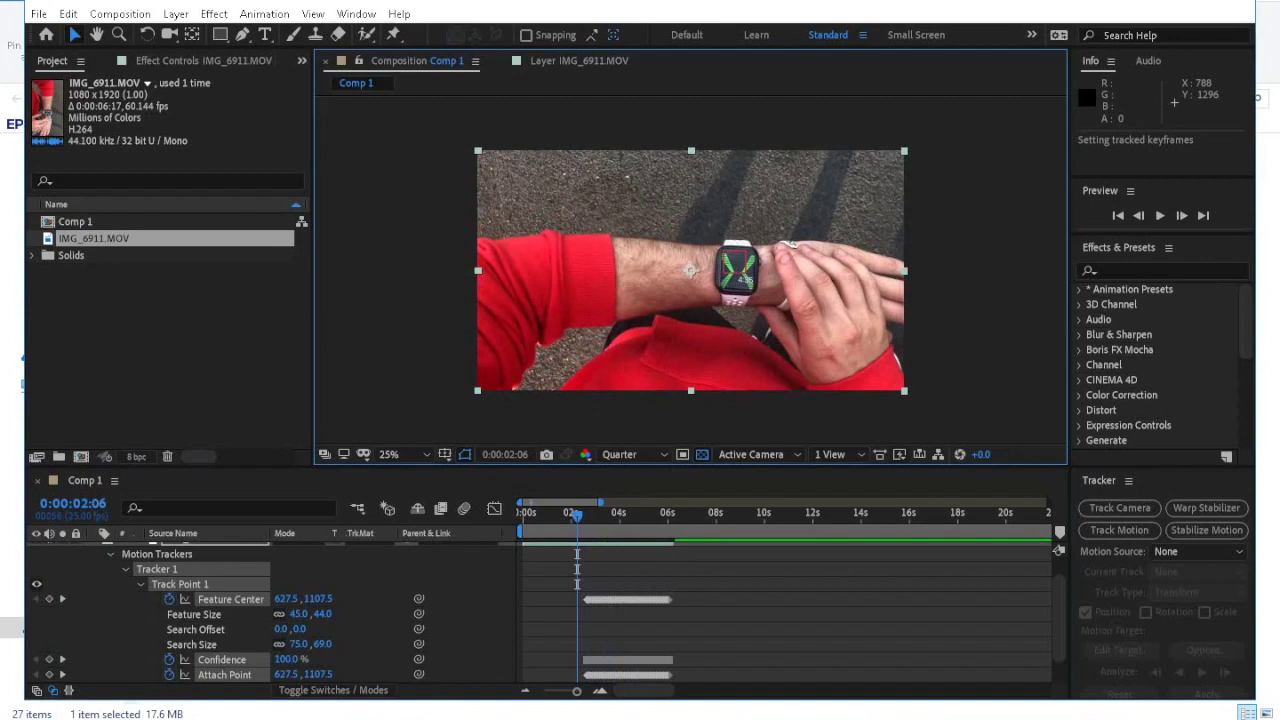
Play back the tracked section from 0:00:02:11 to check how Null 1 follows the watch.
left_click_drag(577, 516, 582, 516)
key("space")
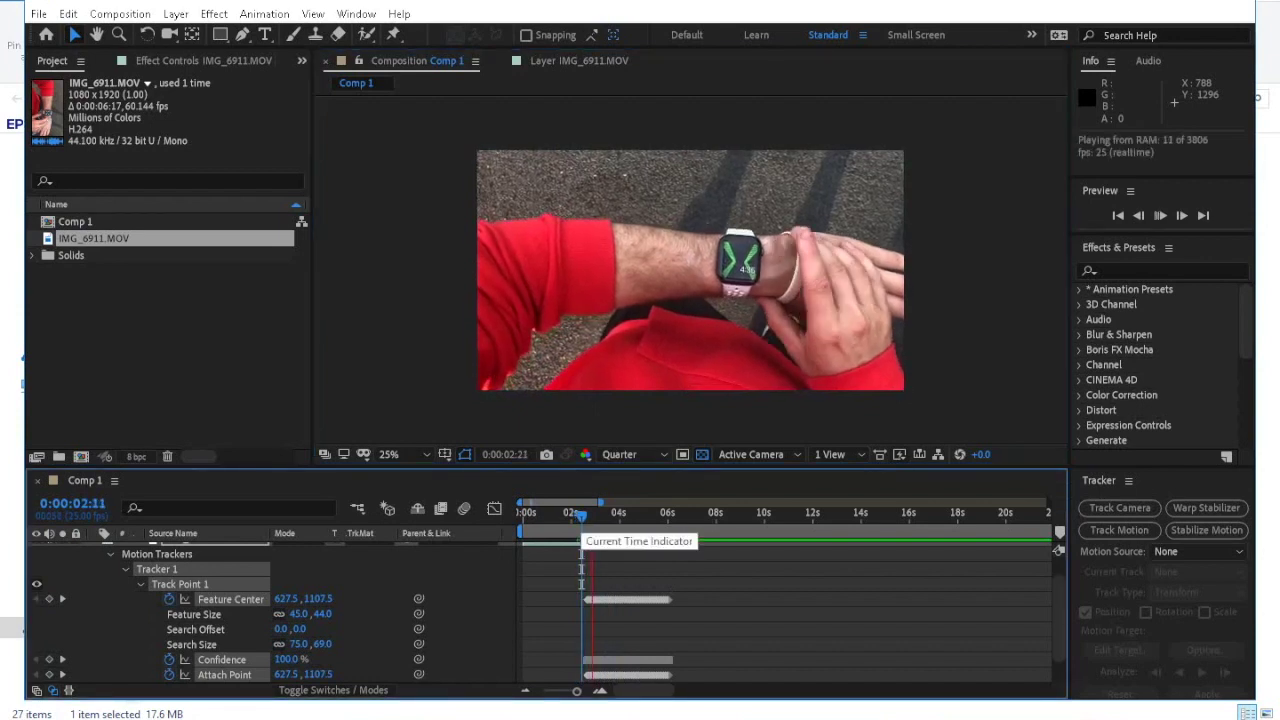
key("space")
key("ctrl+alt+shift+y")
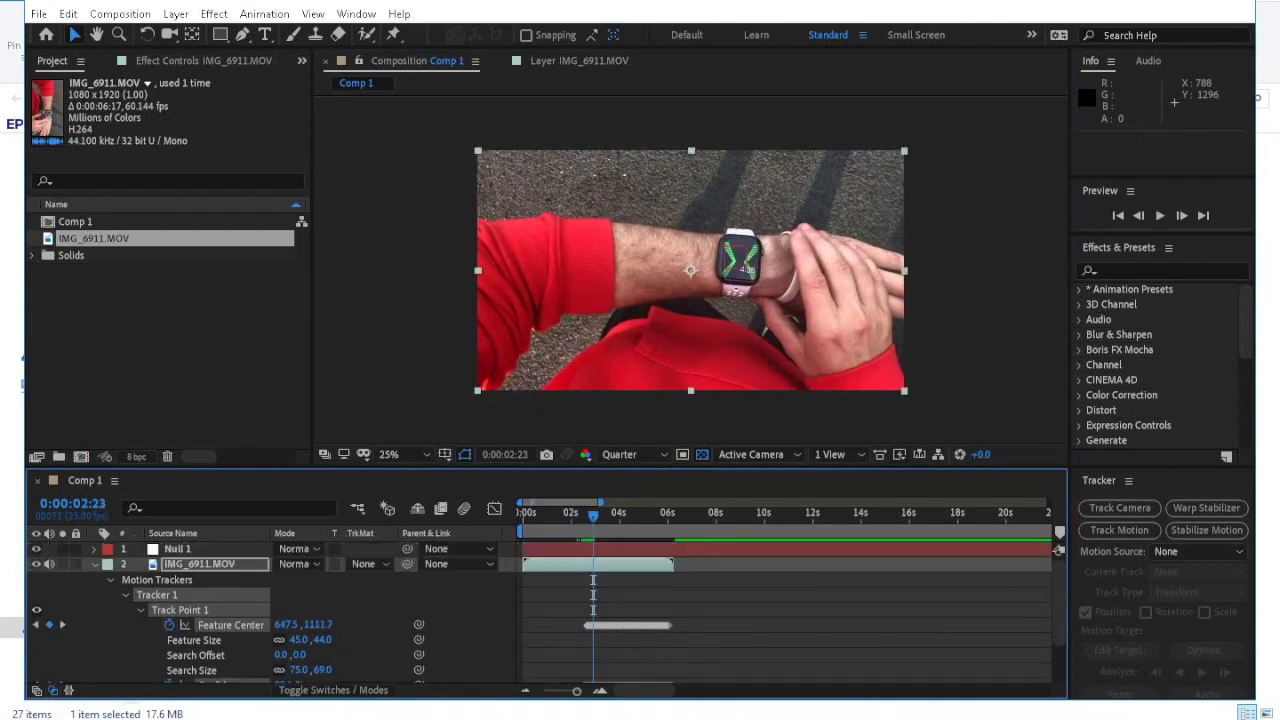
key("space")
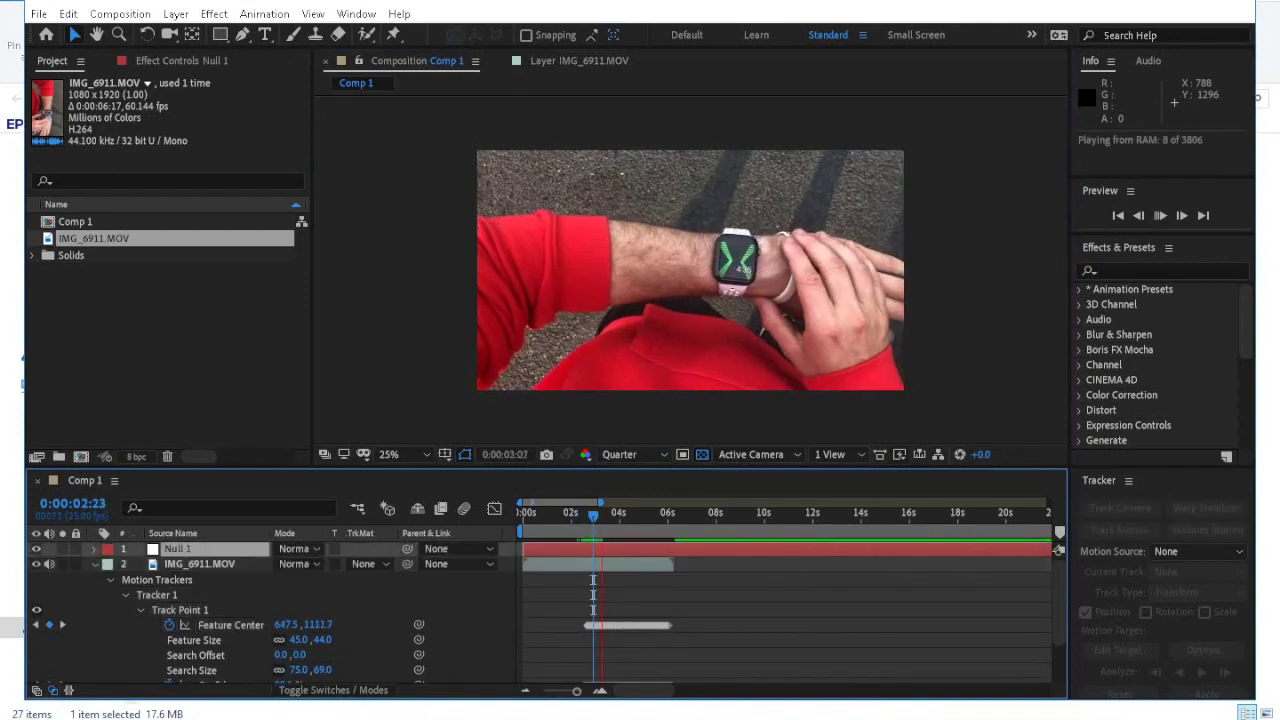
key("space")
key("space")
key("space")
key("space")
key("space")
Create a new 1920×1080 px solid layer in green 00FF36 above Null 1.
left_click_drag(600, 503, 551, 503)
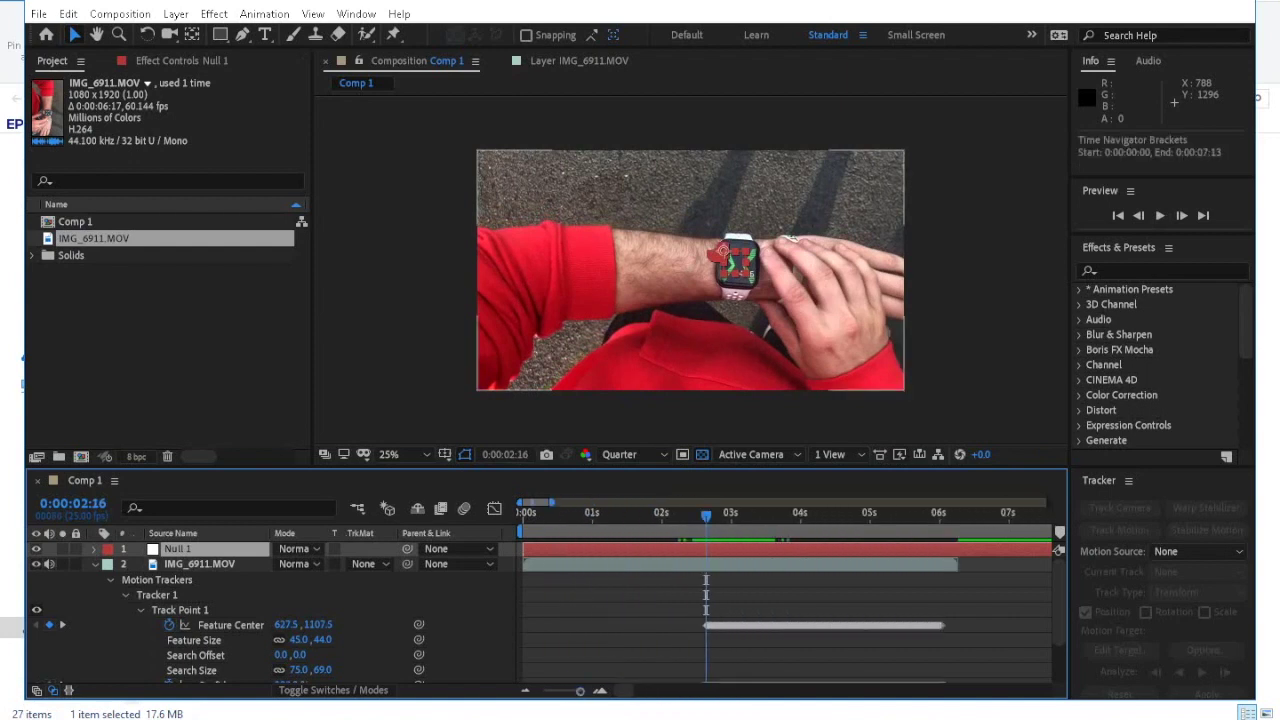
left_click(95, 564)
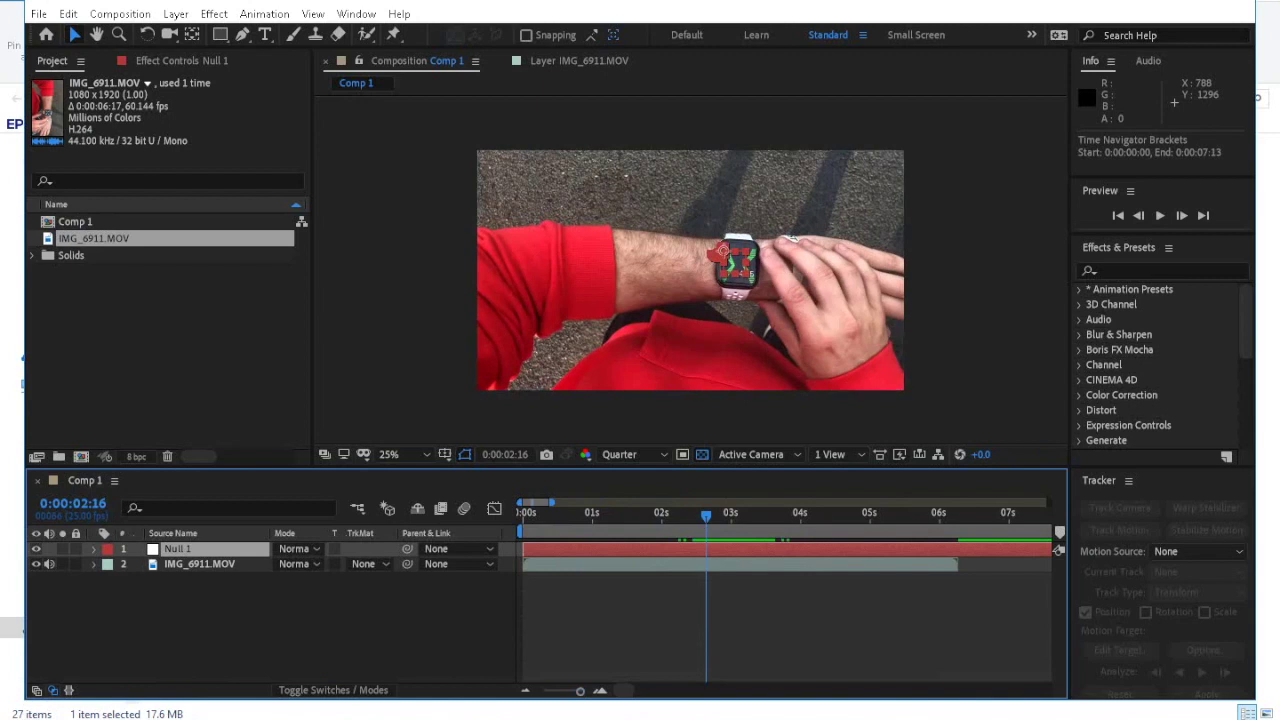
left_click(176, 14)
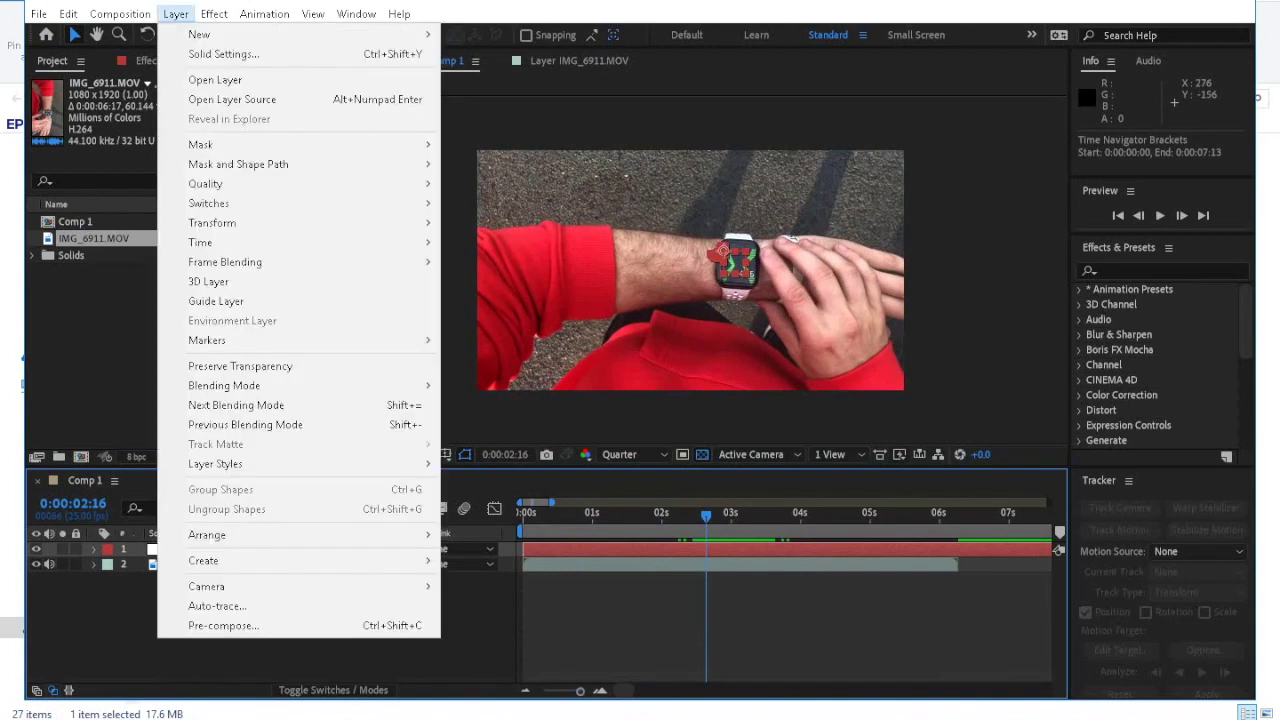
mouse_move(200, 35)
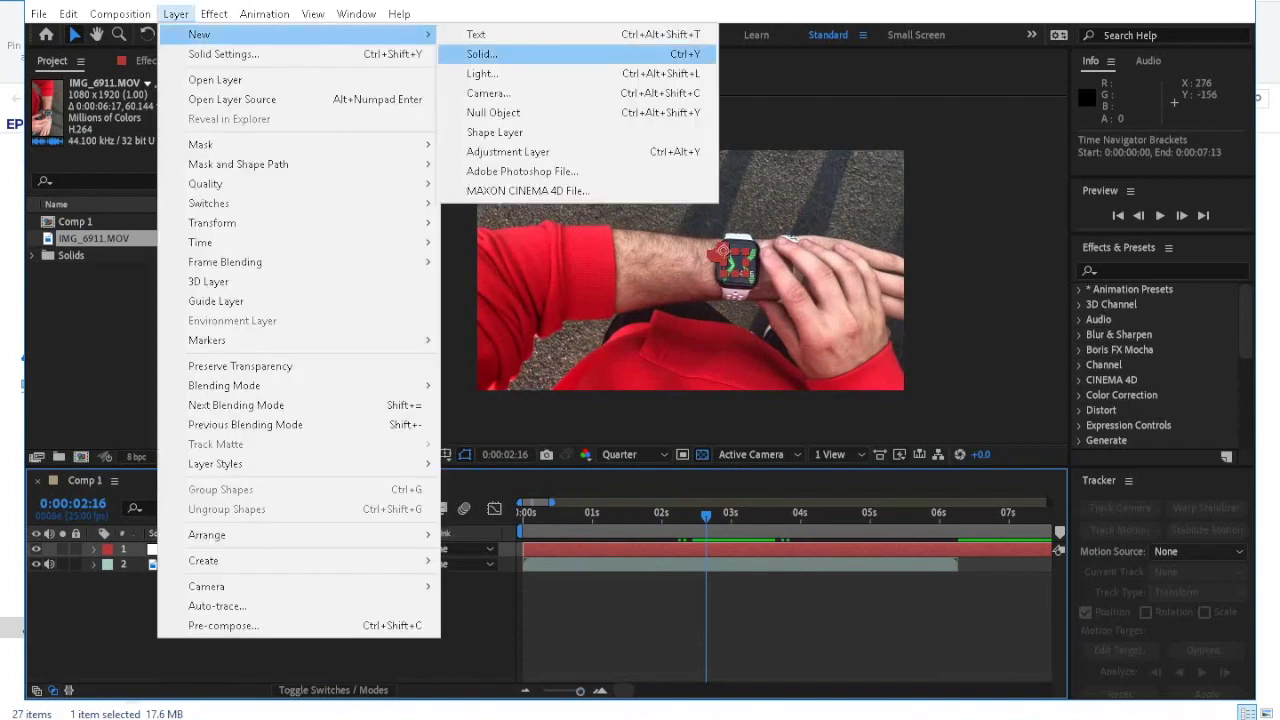
left_click(481, 54)
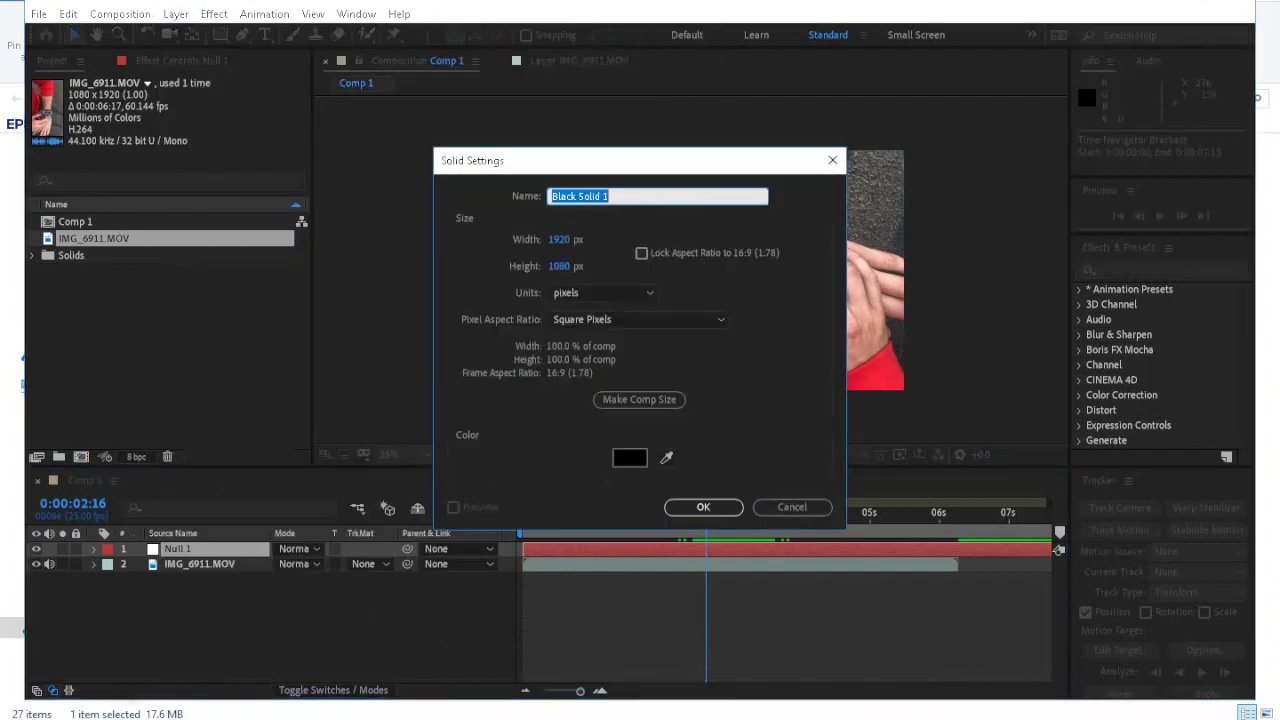
left_click(630, 458)
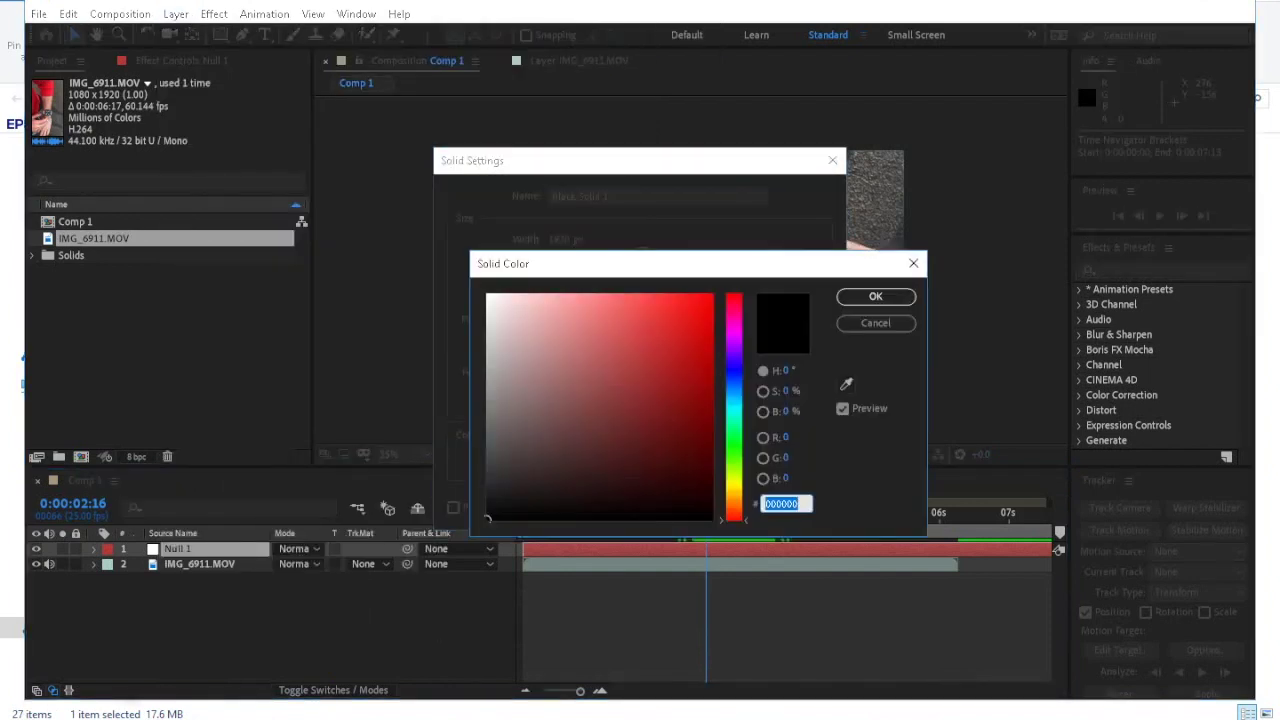
type("00FF36")
key("Tab")
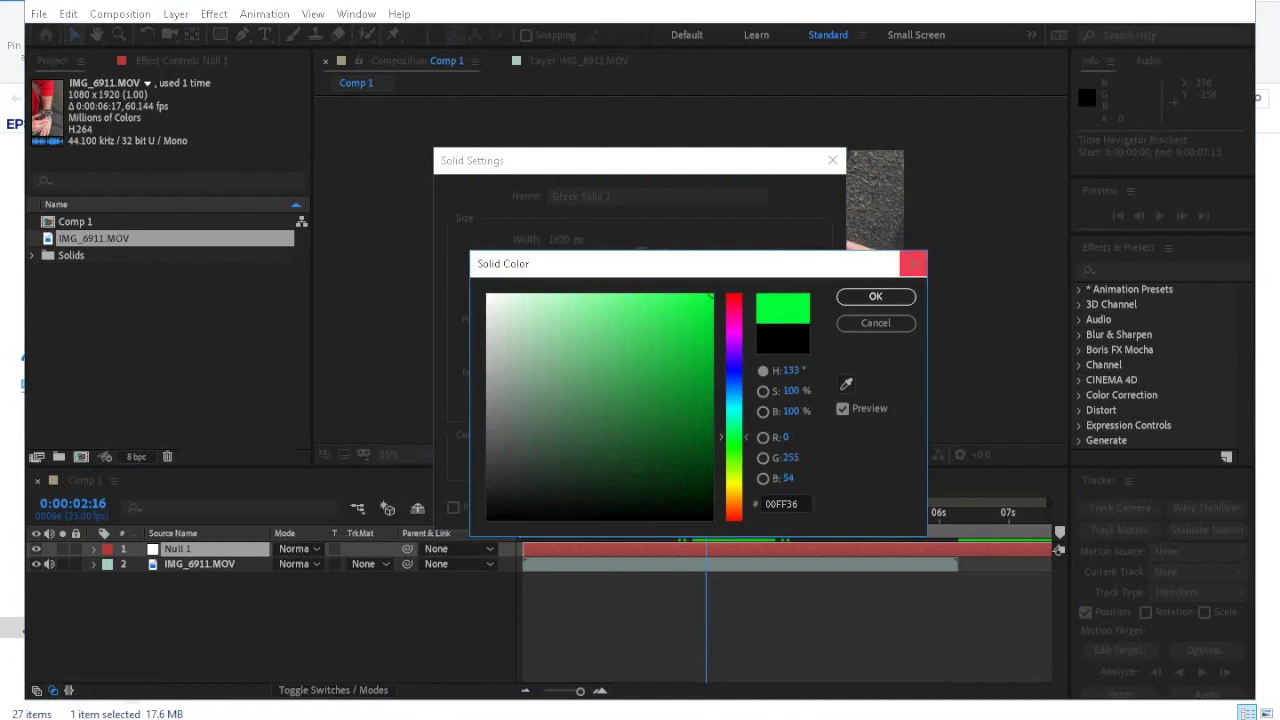
left_click(875, 296)
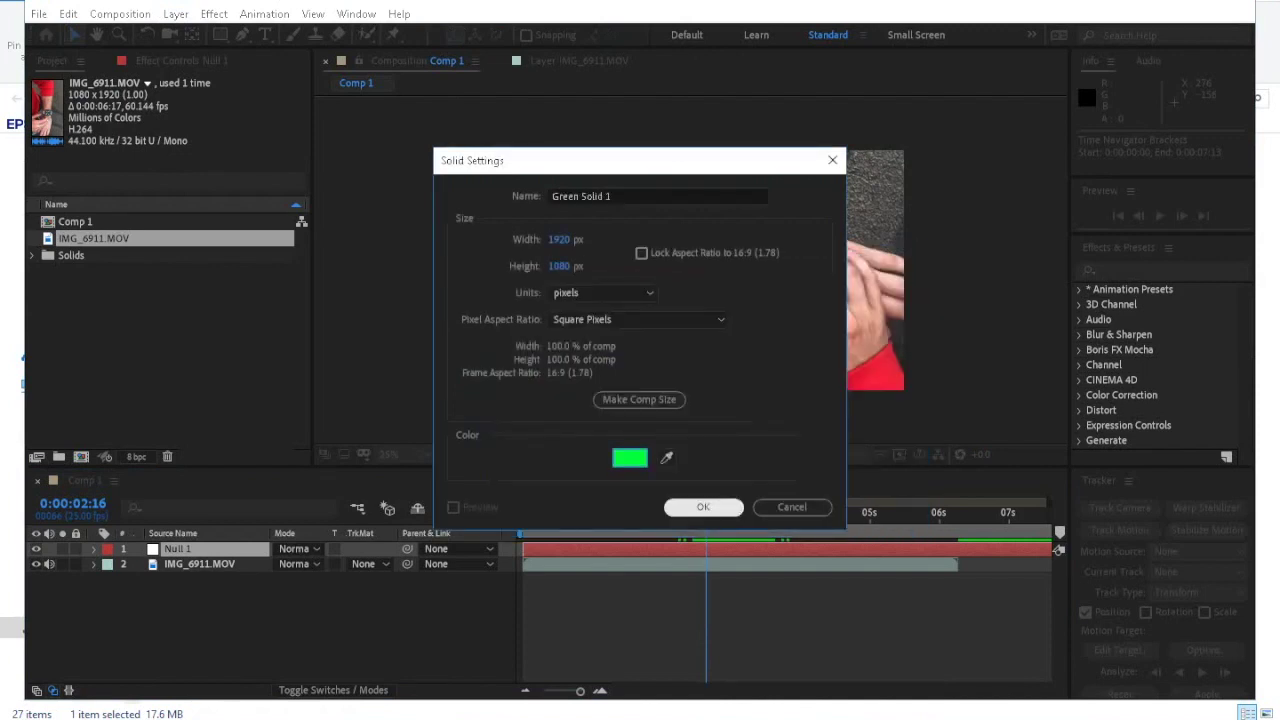
left_click(703, 507)
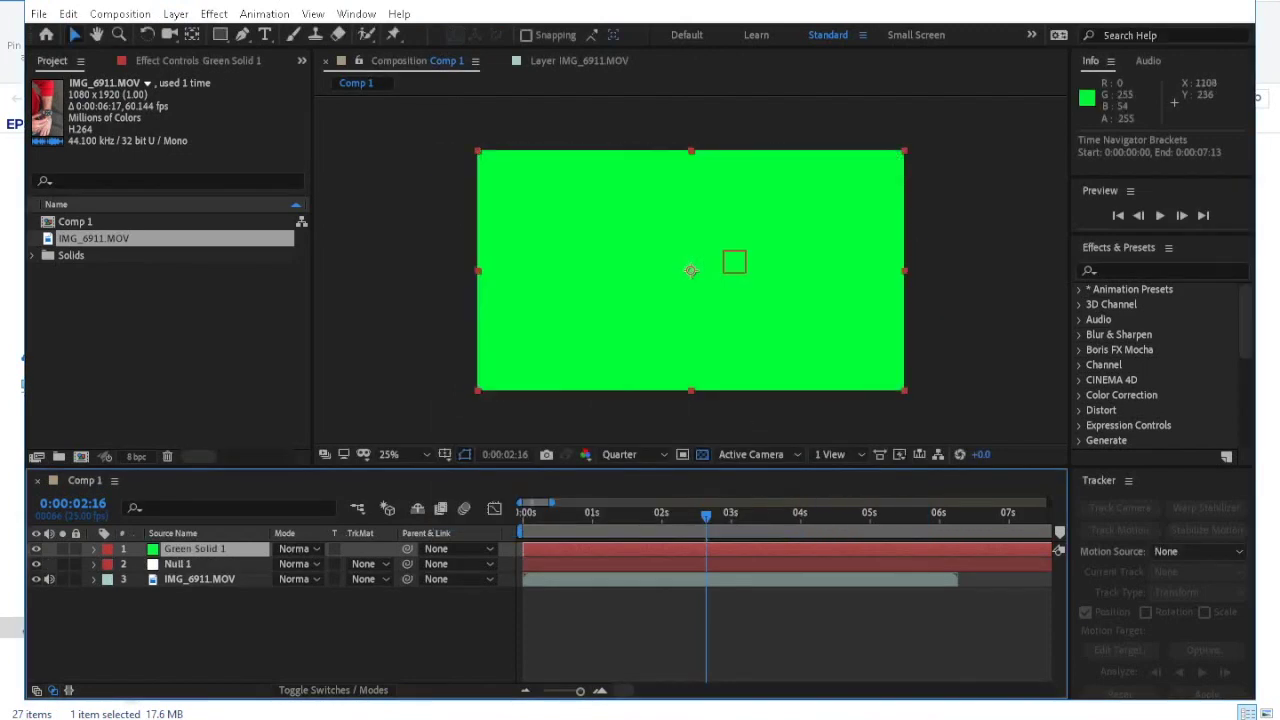
Hide Green Solid 1 and draw a circular mask about 744 px across on it, around the watch.
left_click(36, 549)
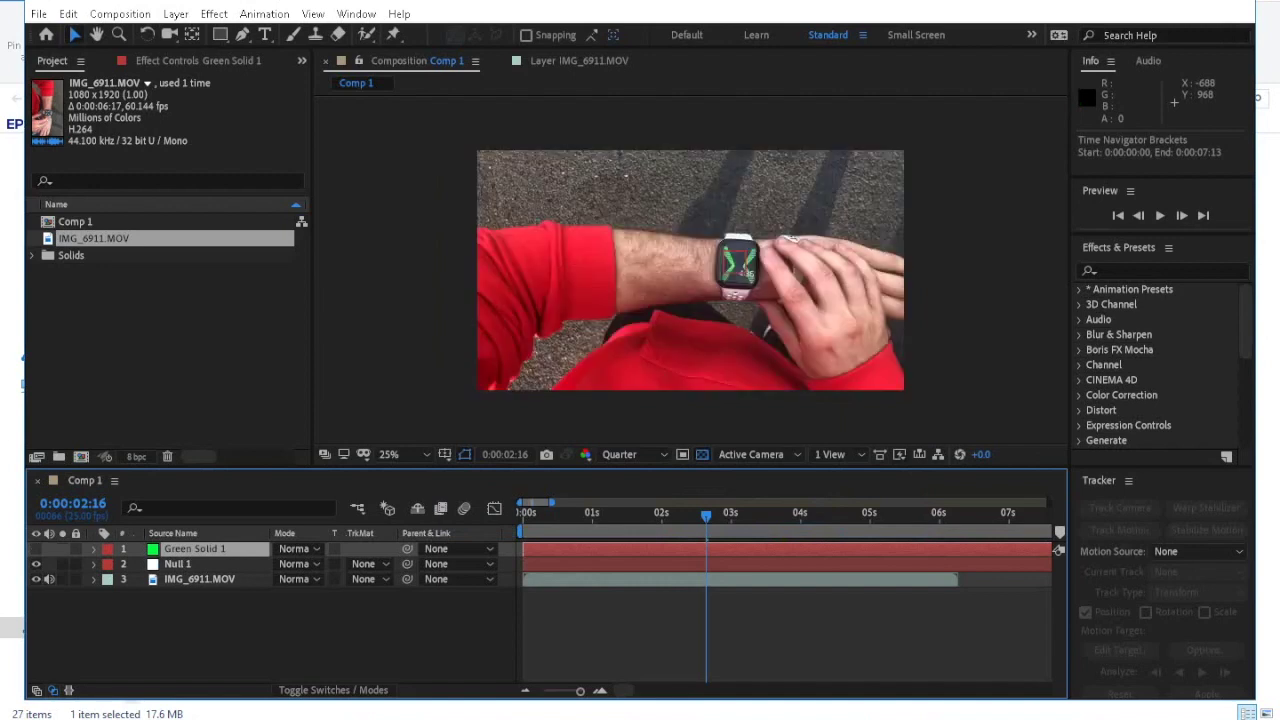
scroll(755, 240, "up", 2)
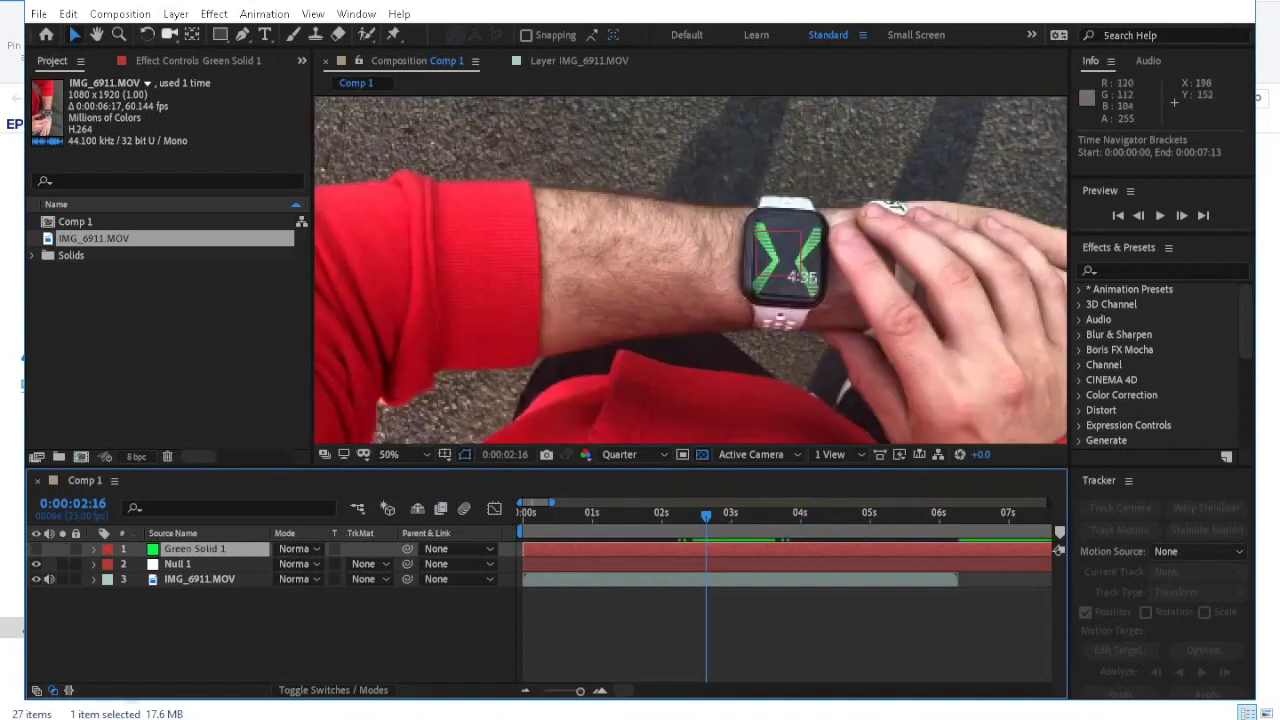
left_click(242, 34)
left_click(242, 34)
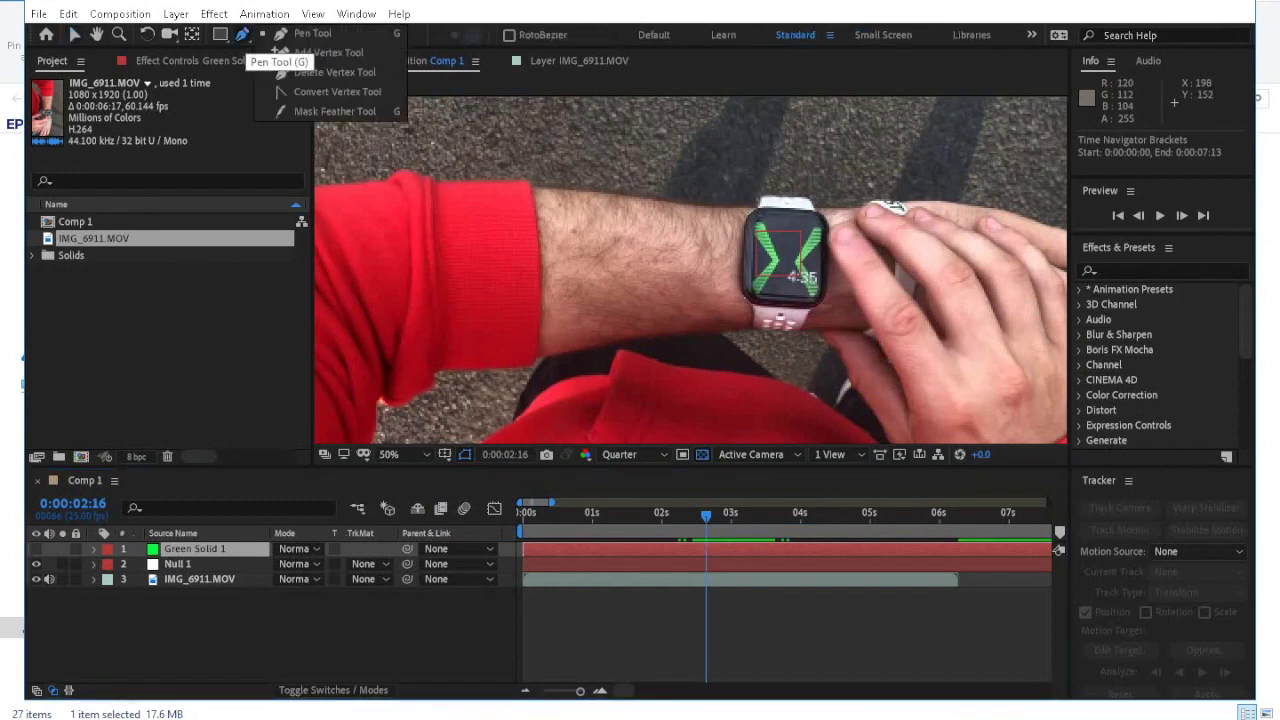
left_click(220, 34)
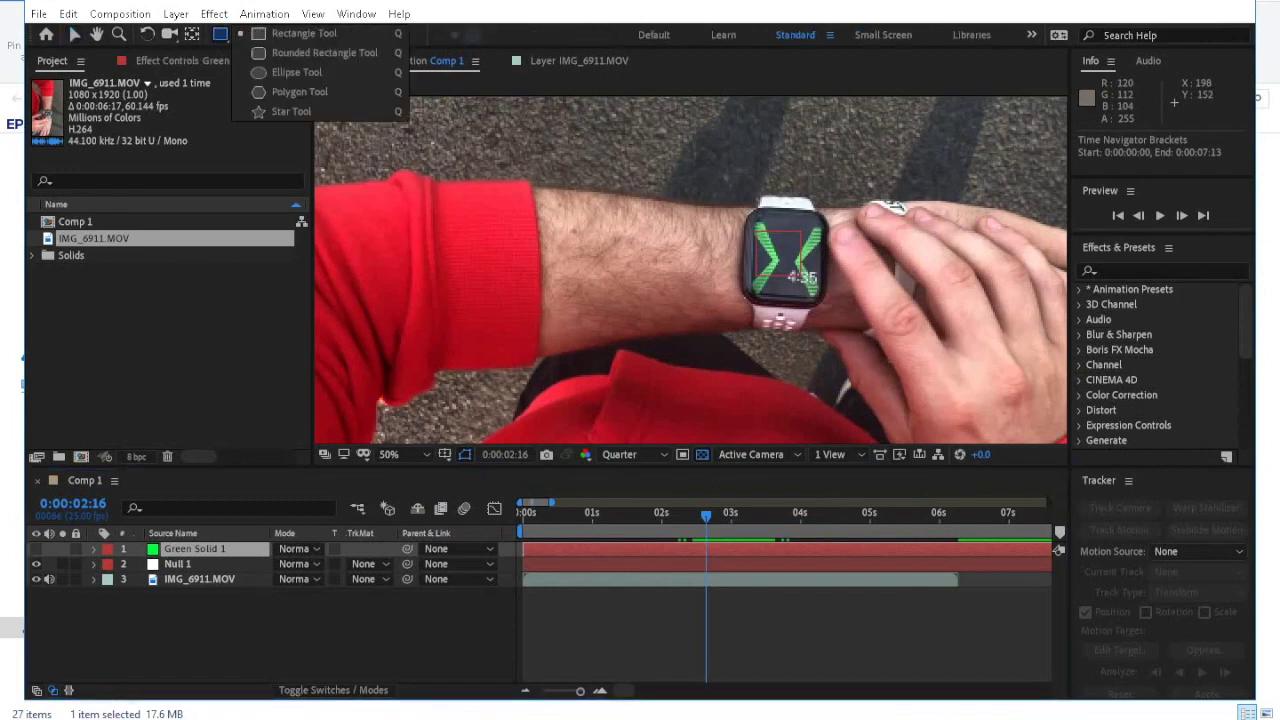
left_click(297, 72)
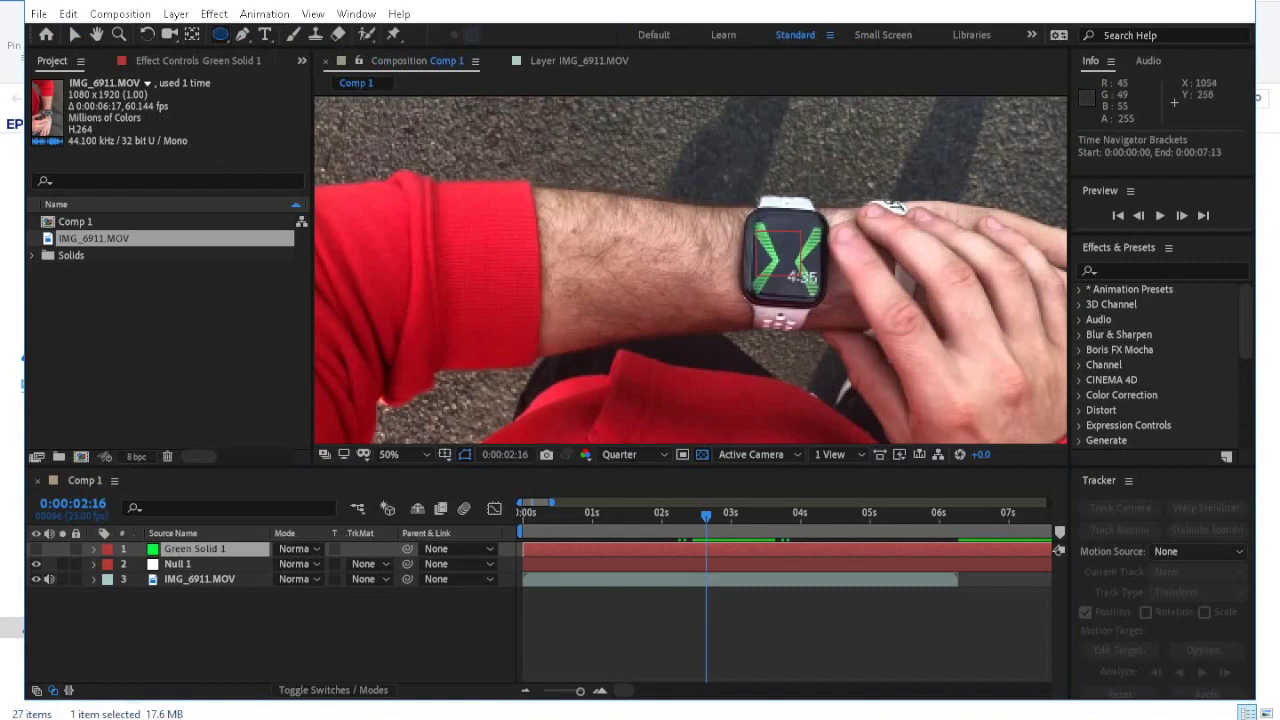
mouse_move(667, 107)
left_mouse_down()
mouse_move(916, 387)
mouse_move(1012, 421)
mouse_move(965, 430)
mouse_move(998, 436)
left_mouse_up()
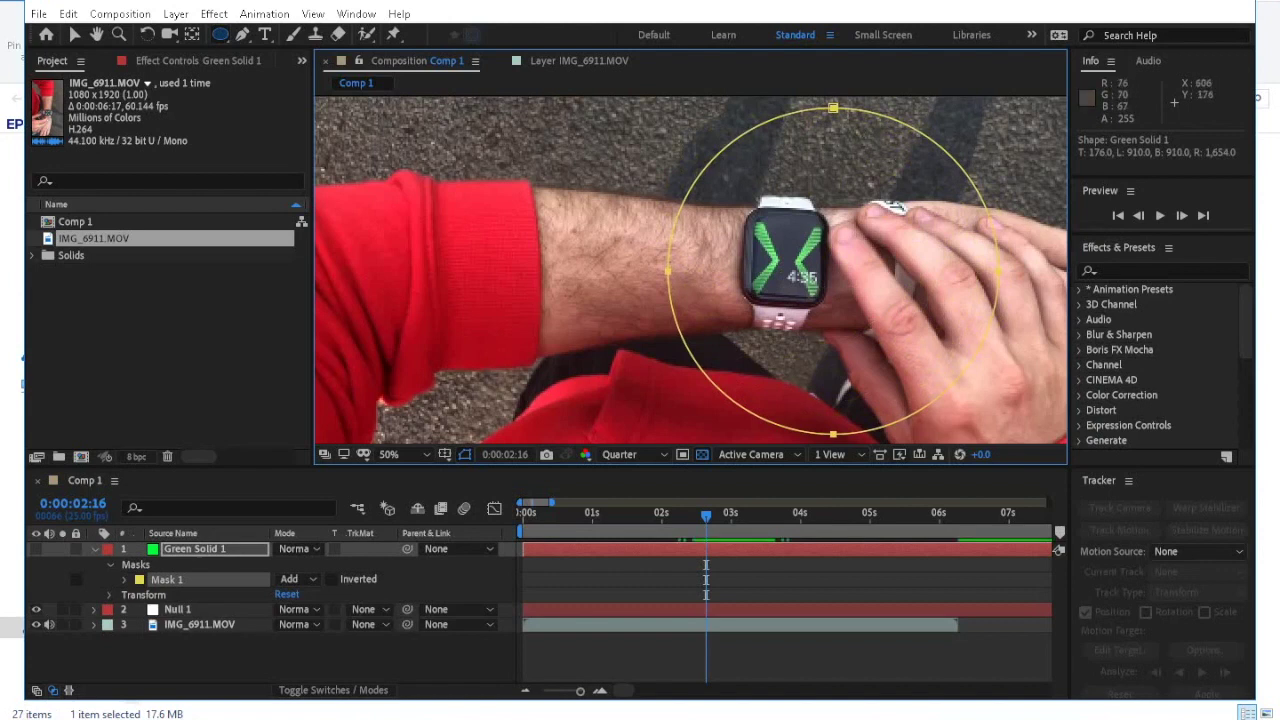
Move Mask 1 by -104, -24 px so the circle is centred on the watch face.
left_click(74, 34)
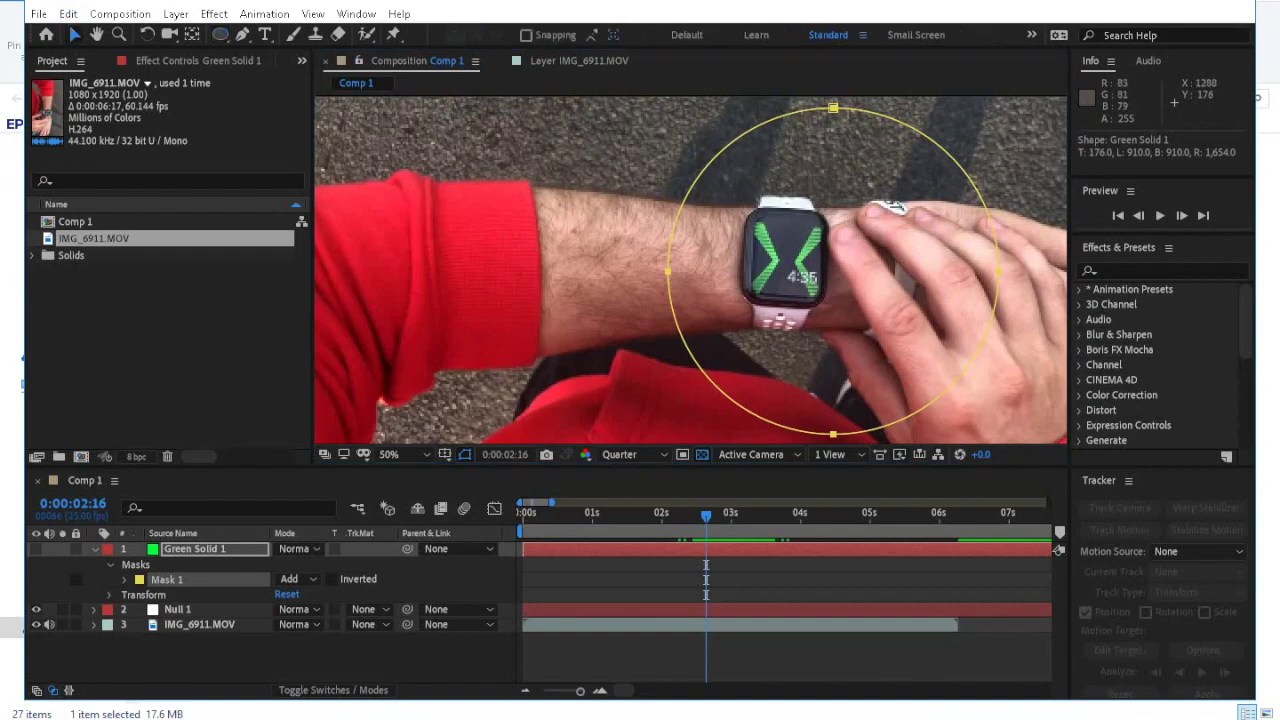
double_click(834, 107)
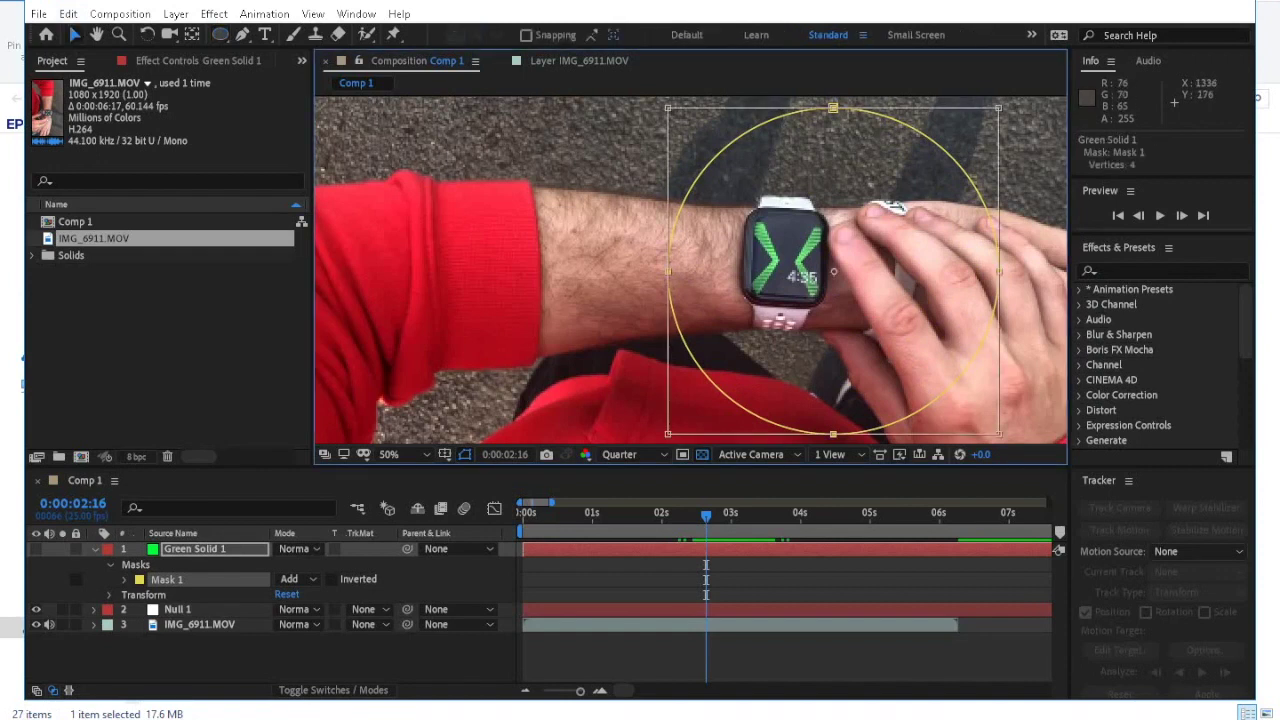
left_click_drag(858, 109, 811, 122)
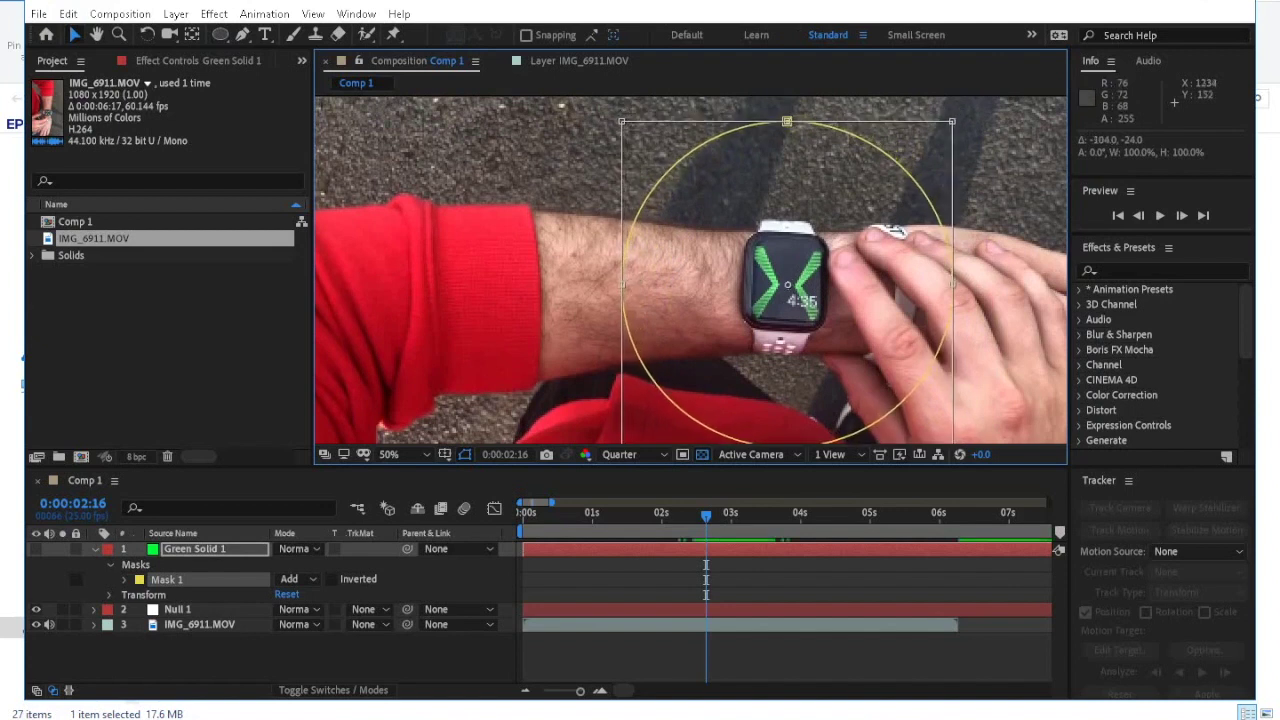
Duplicate Mask 1, scale the copy to about 52%, and centre it on the watch face inside the larger circle.
left_click(167, 580)
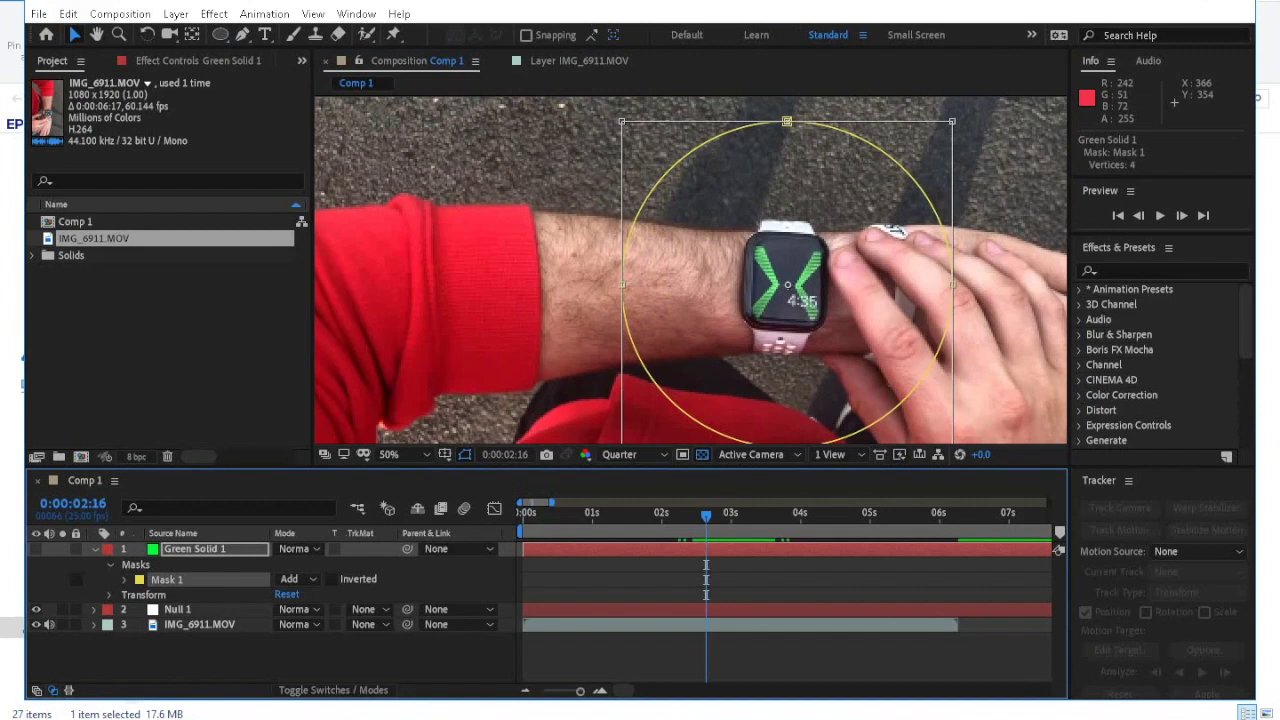
key("ctrl+d")
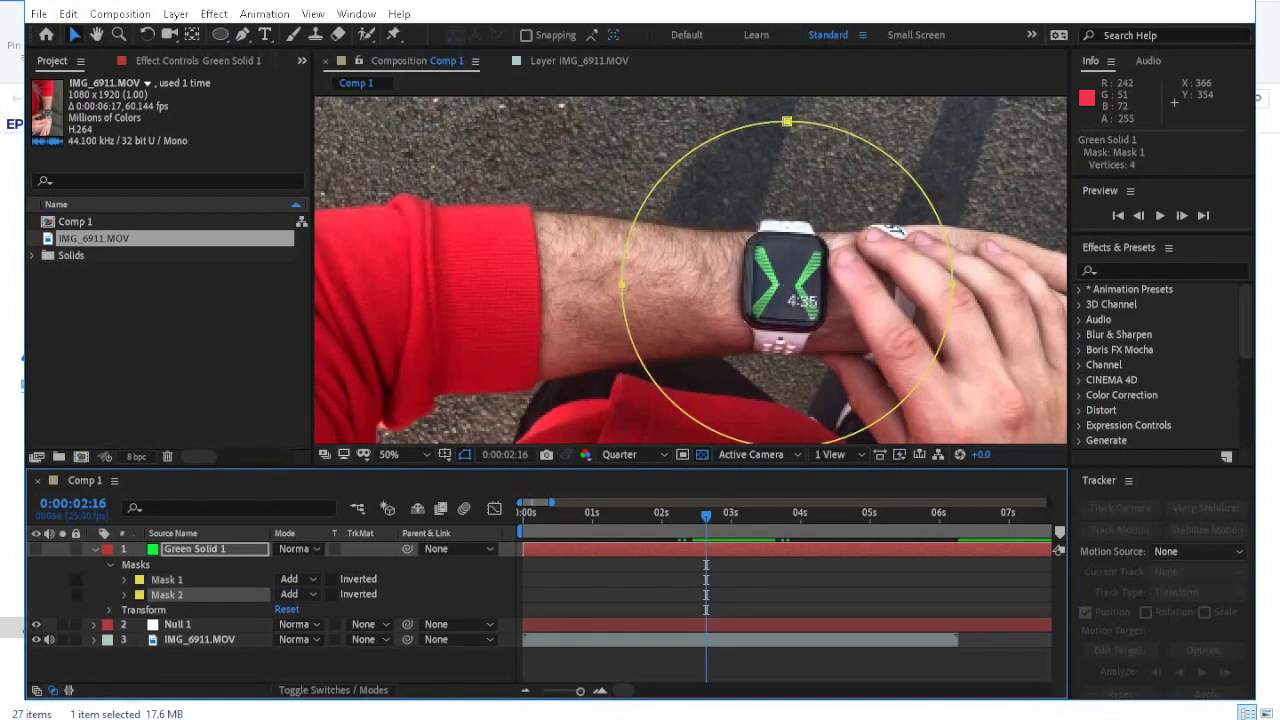
double_click(786, 121)
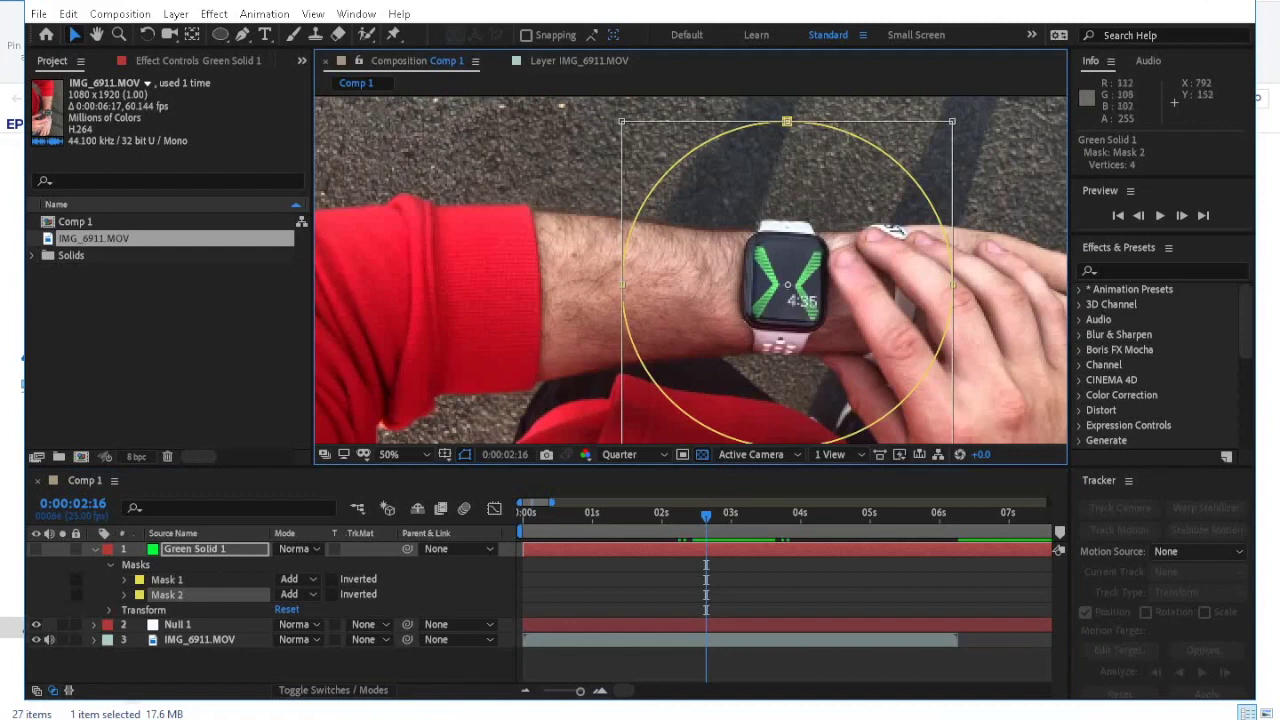
left_click_drag(621, 121, 779, 275)
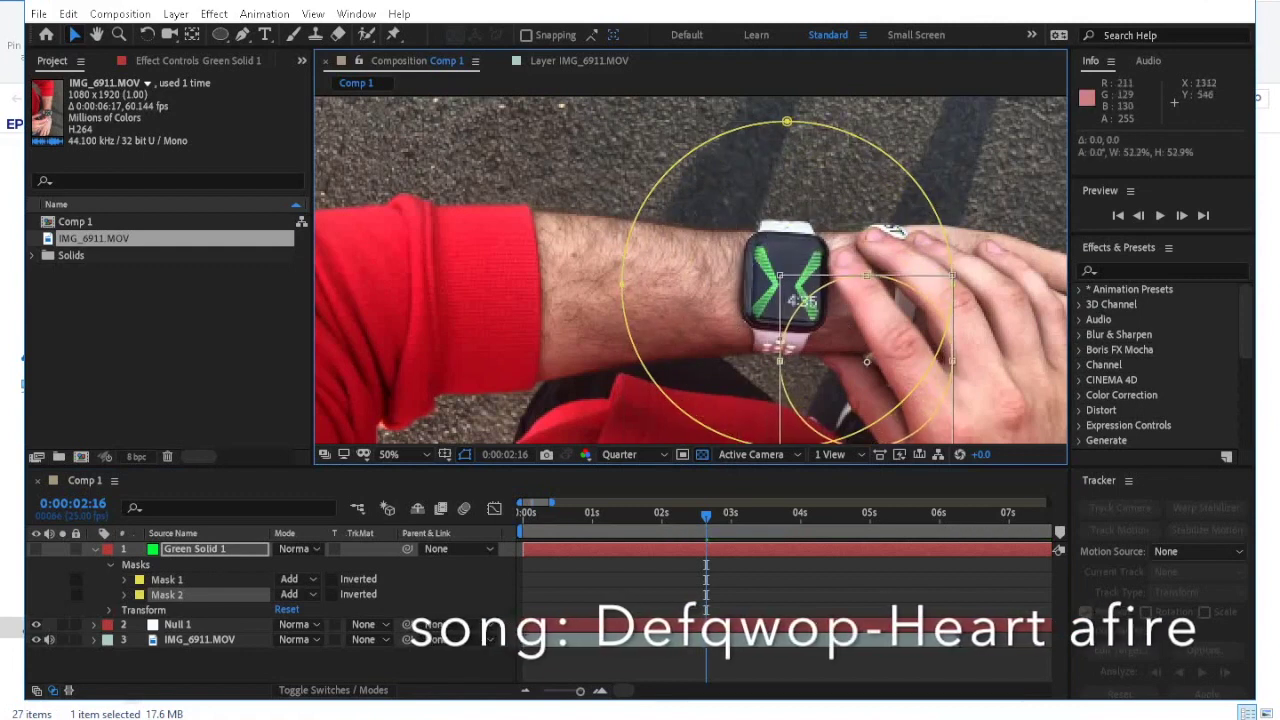
left_click_drag(879, 322, 784, 286)
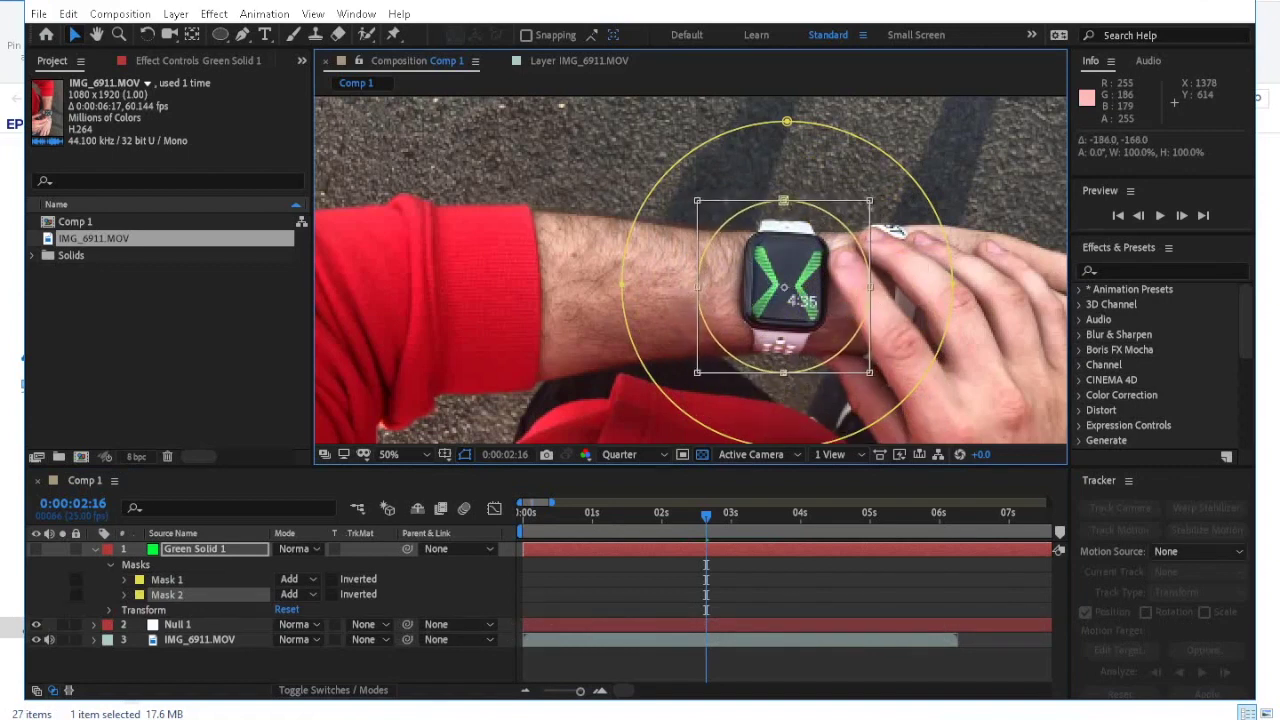
Set Mask 2 to Subtract with Green Solid 1 visible, and nudge it by 8, -2 px to centre the ring's hole.
left_click(298, 579)
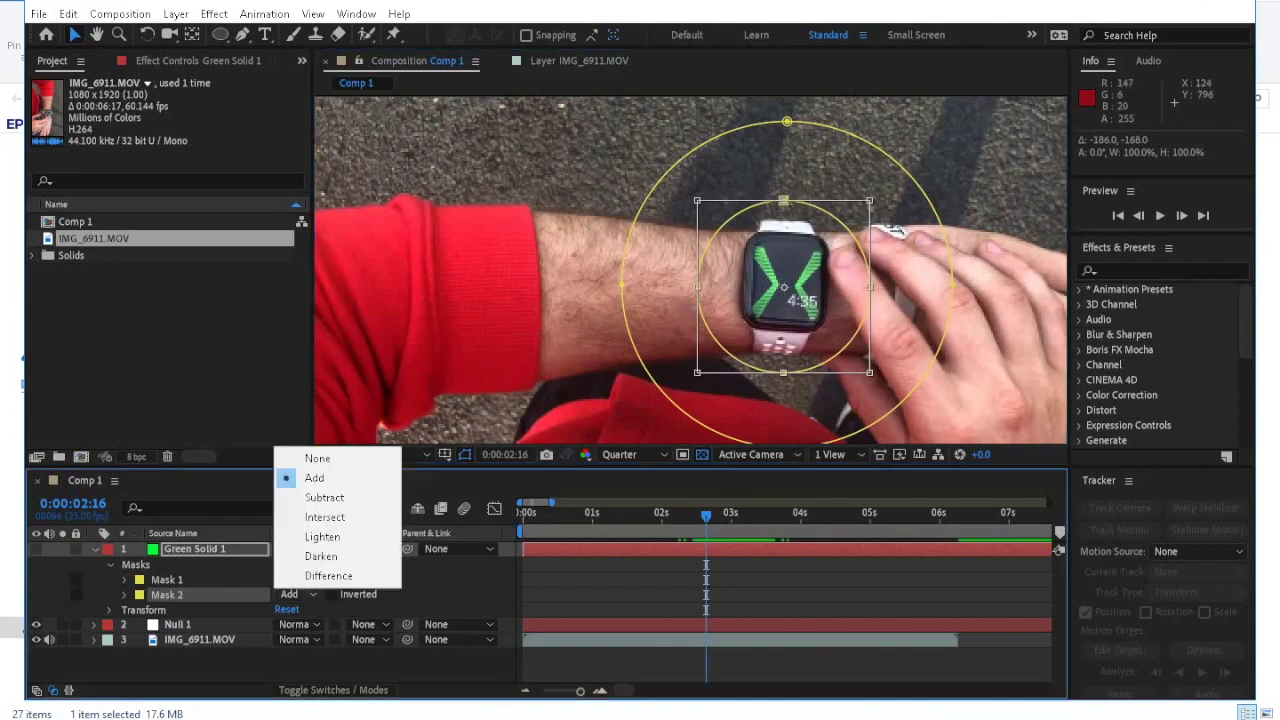
left_click(324, 497)
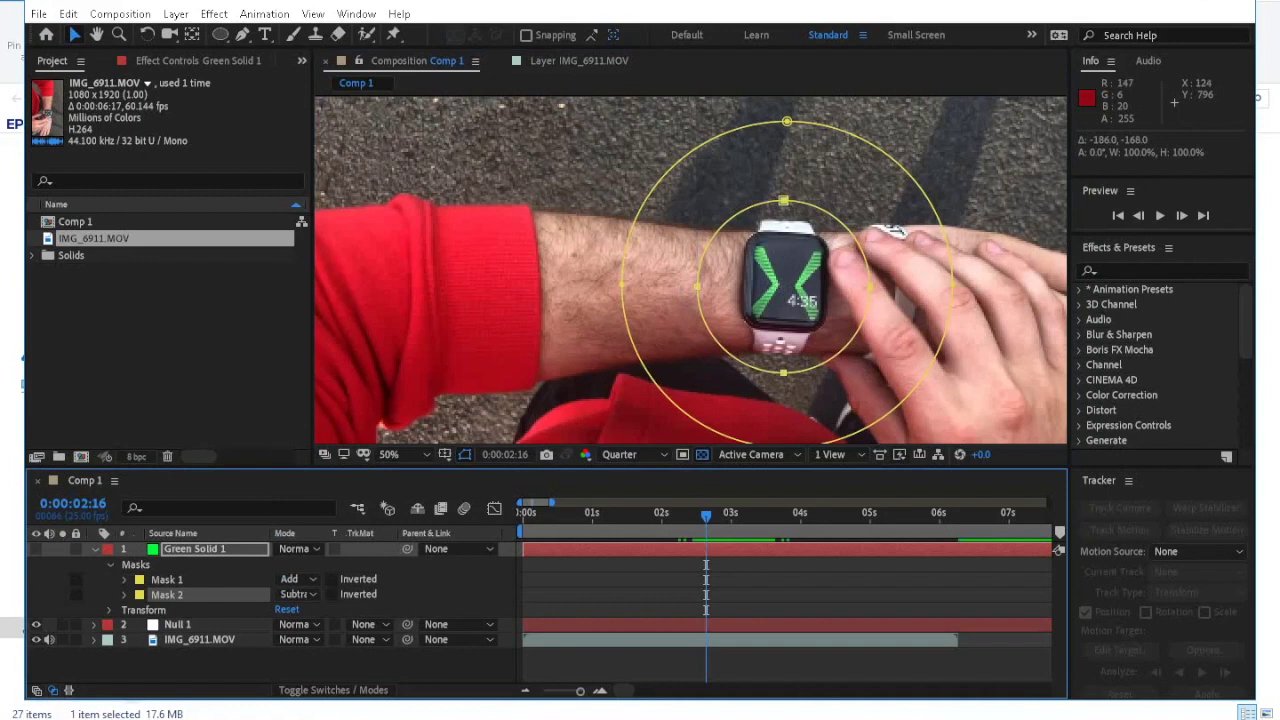
left_click(36, 549)
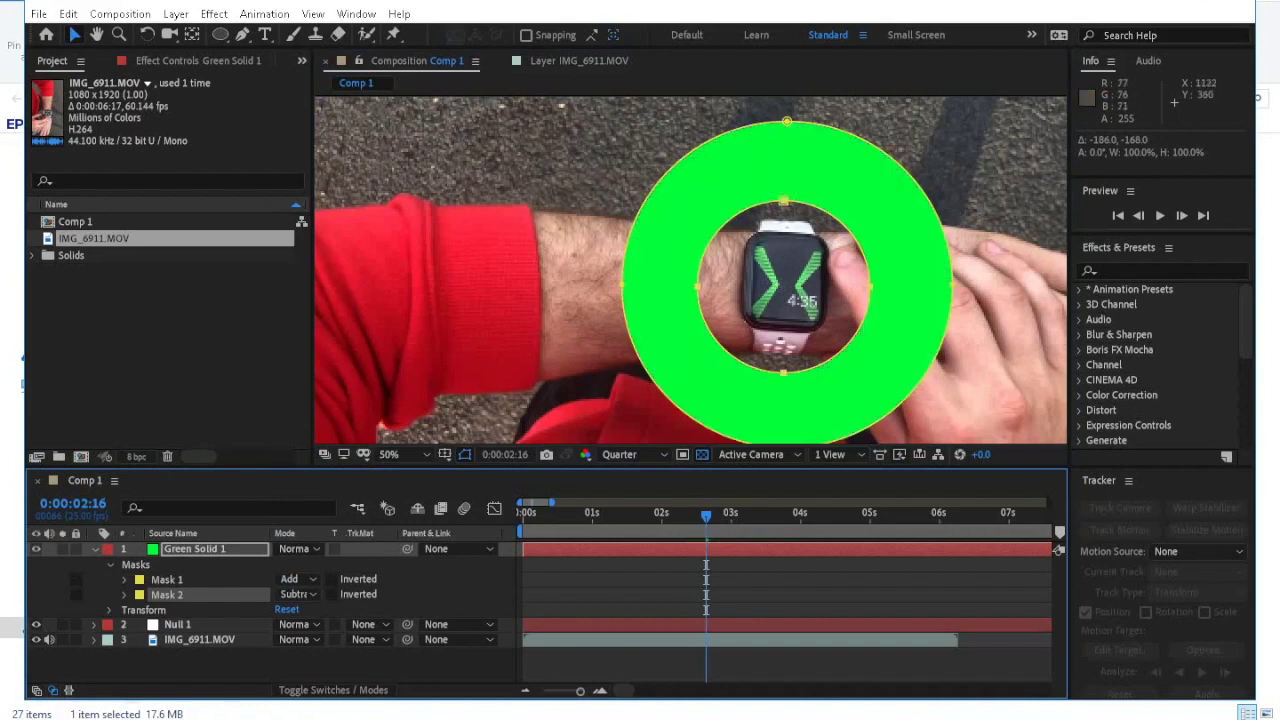
double_click(844, 225)
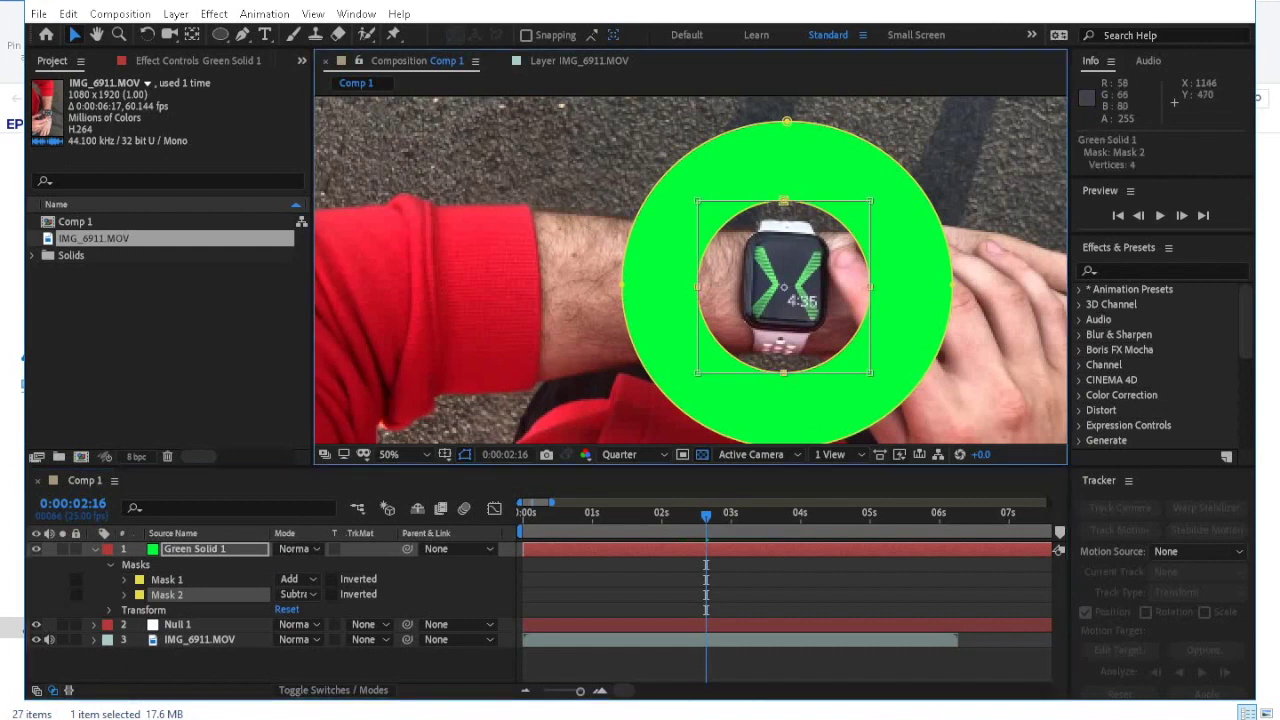
left_click_drag(778, 260, 779, 239)
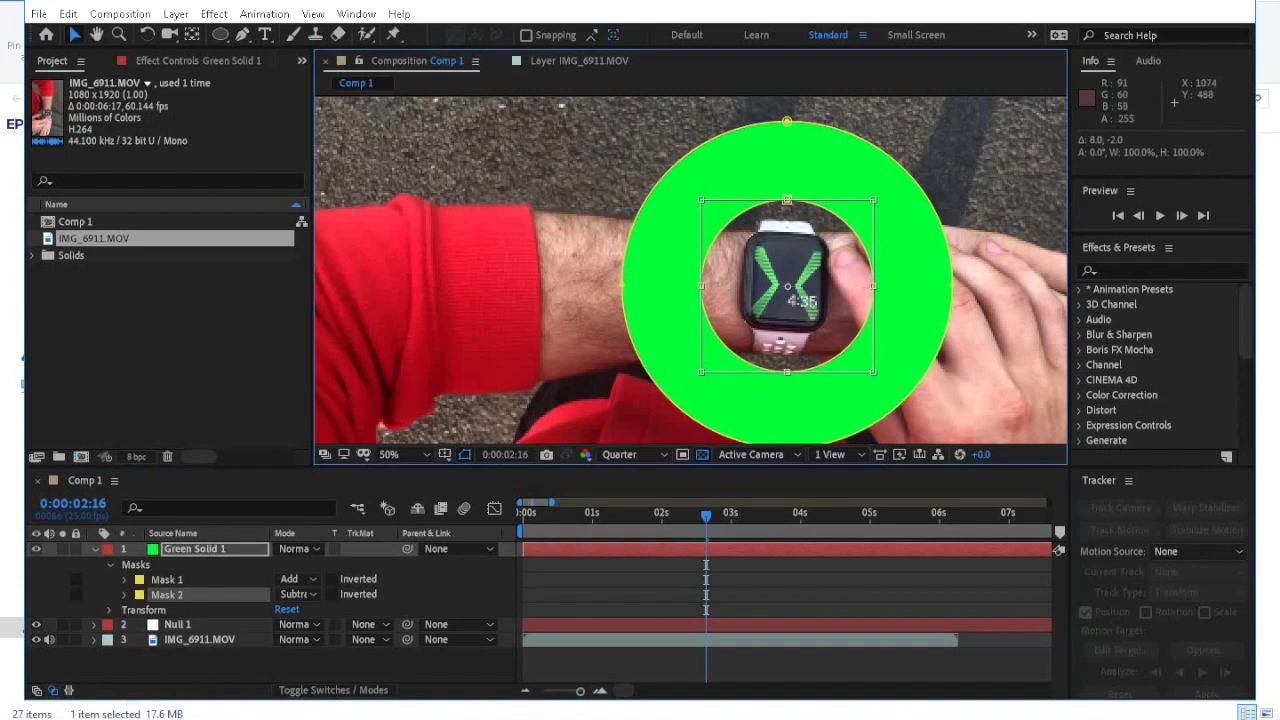
Lower the opacity of Green Solid 1 to make the green ring semi-transparent over the footage.
left_click(196, 549)
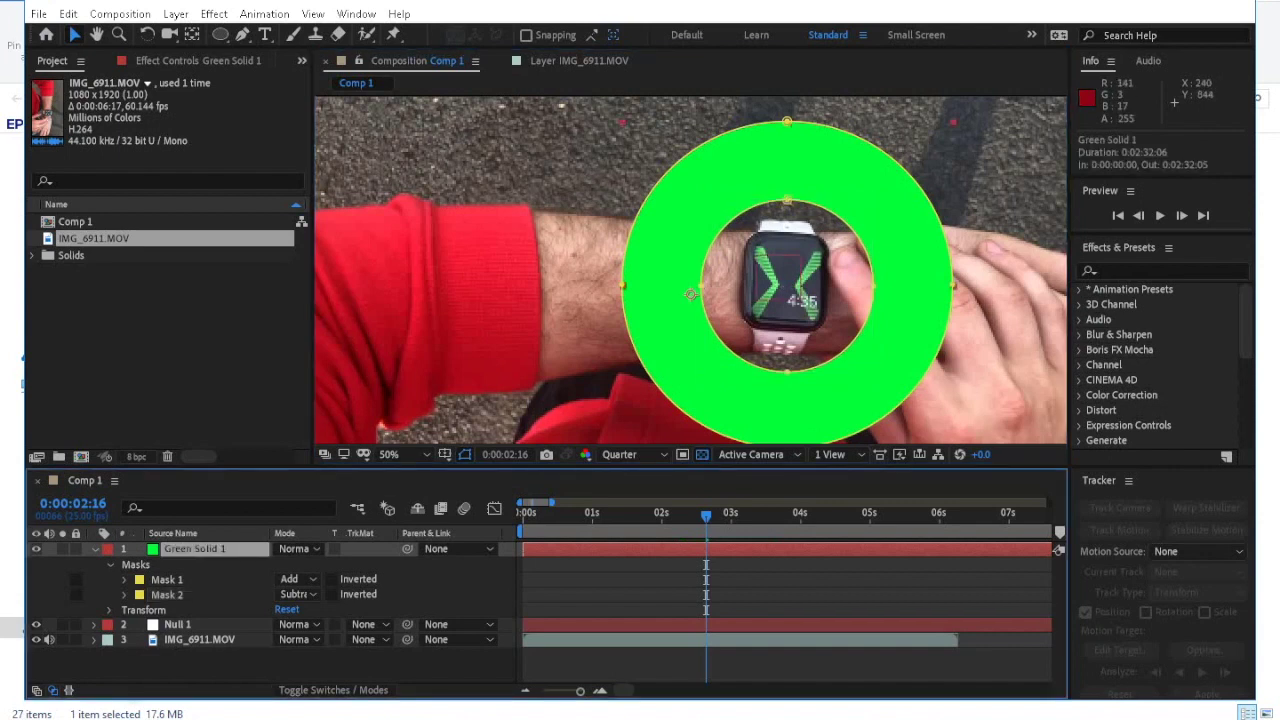
key("t")
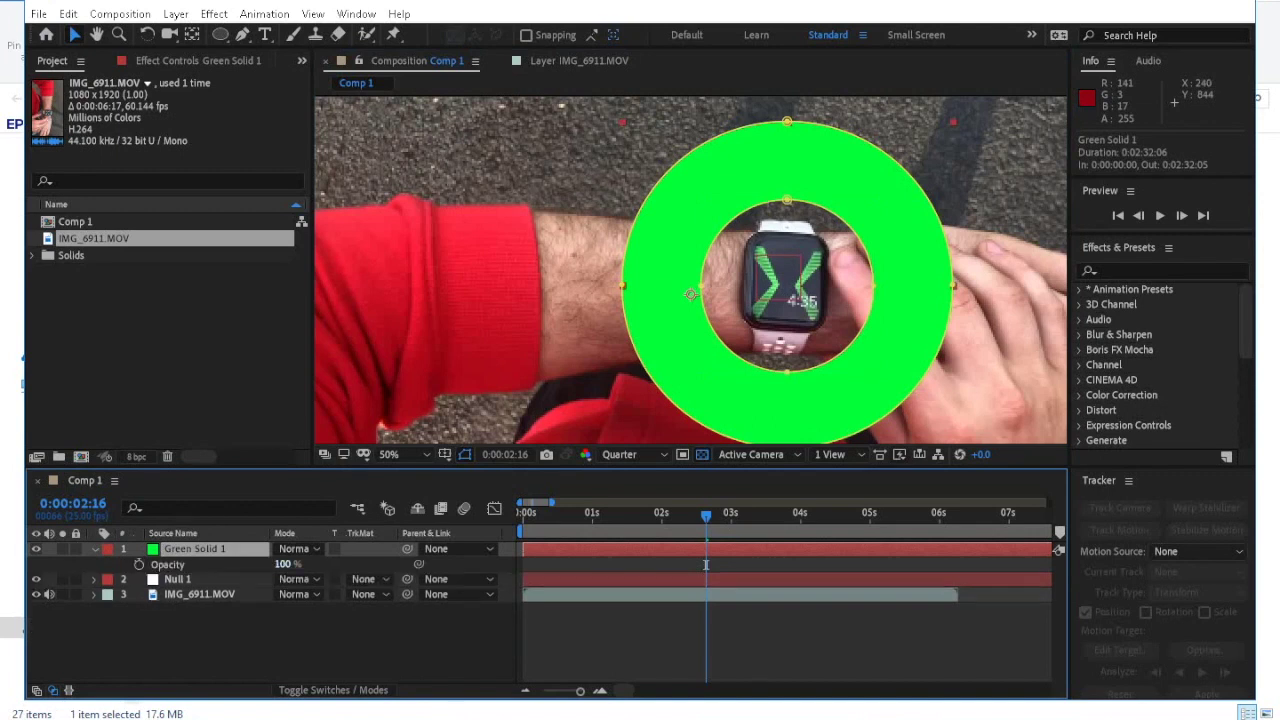
left_click_drag(284, 564, 238, 564)
Set the mask feather of both Mask 1 and Mask 2 on Green Solid 1 to 33 pixels.
key("f")
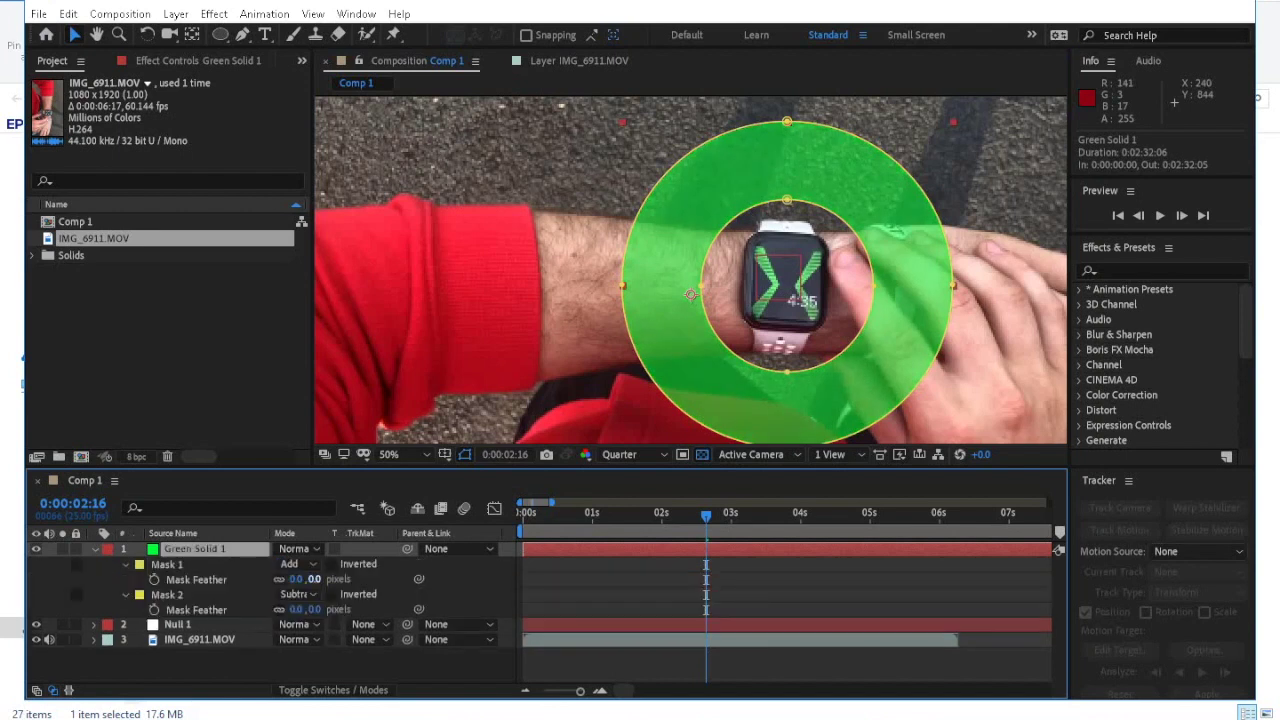
left_click_drag(297, 580, 317, 579)
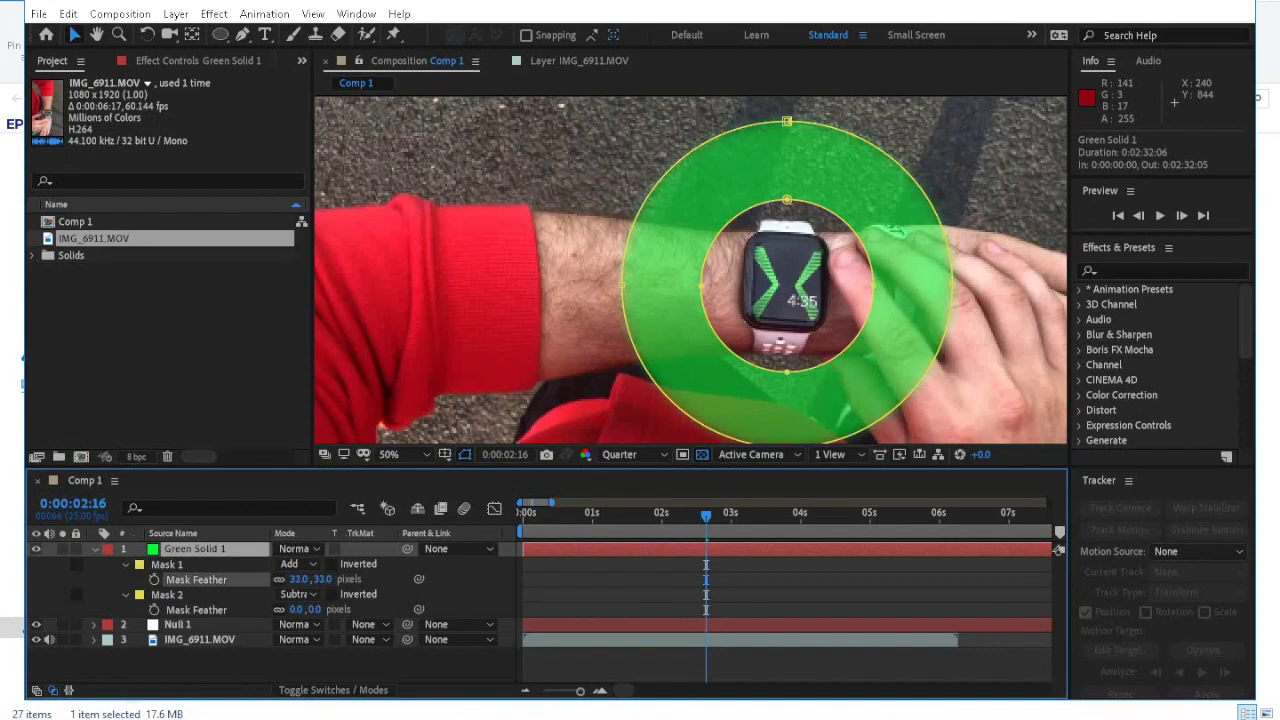
left_click(297, 609)
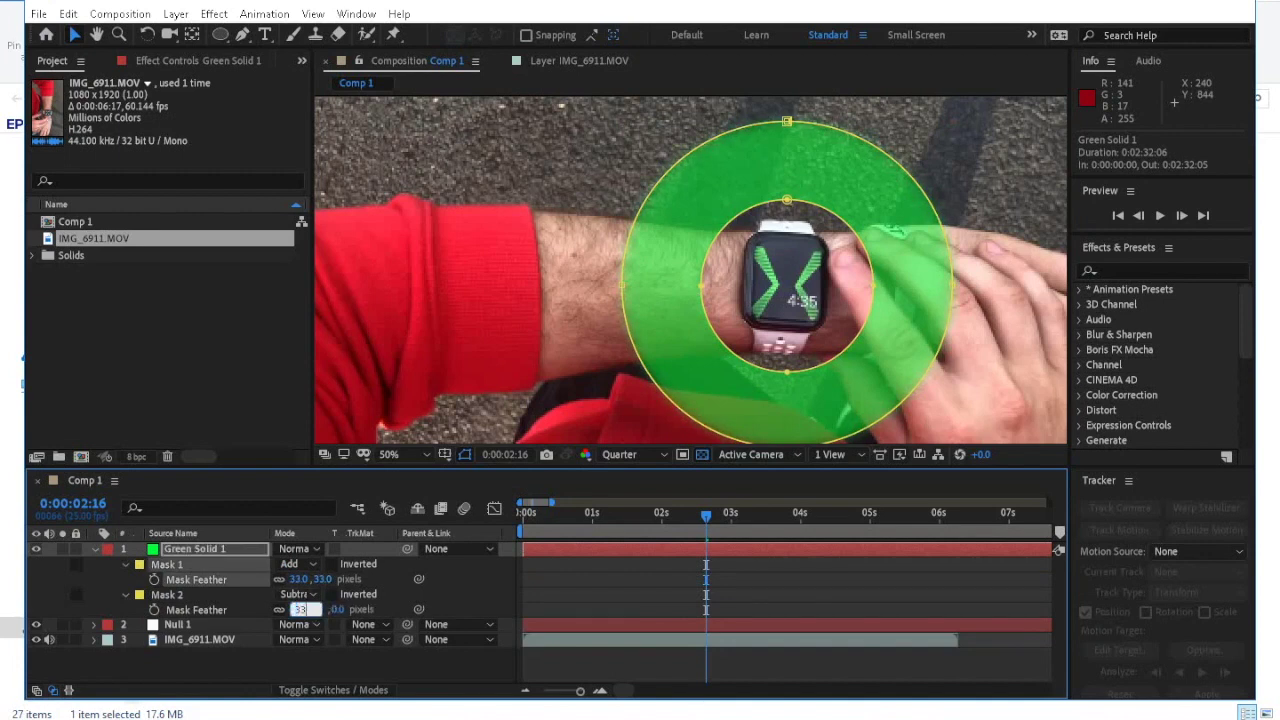
key("Return")
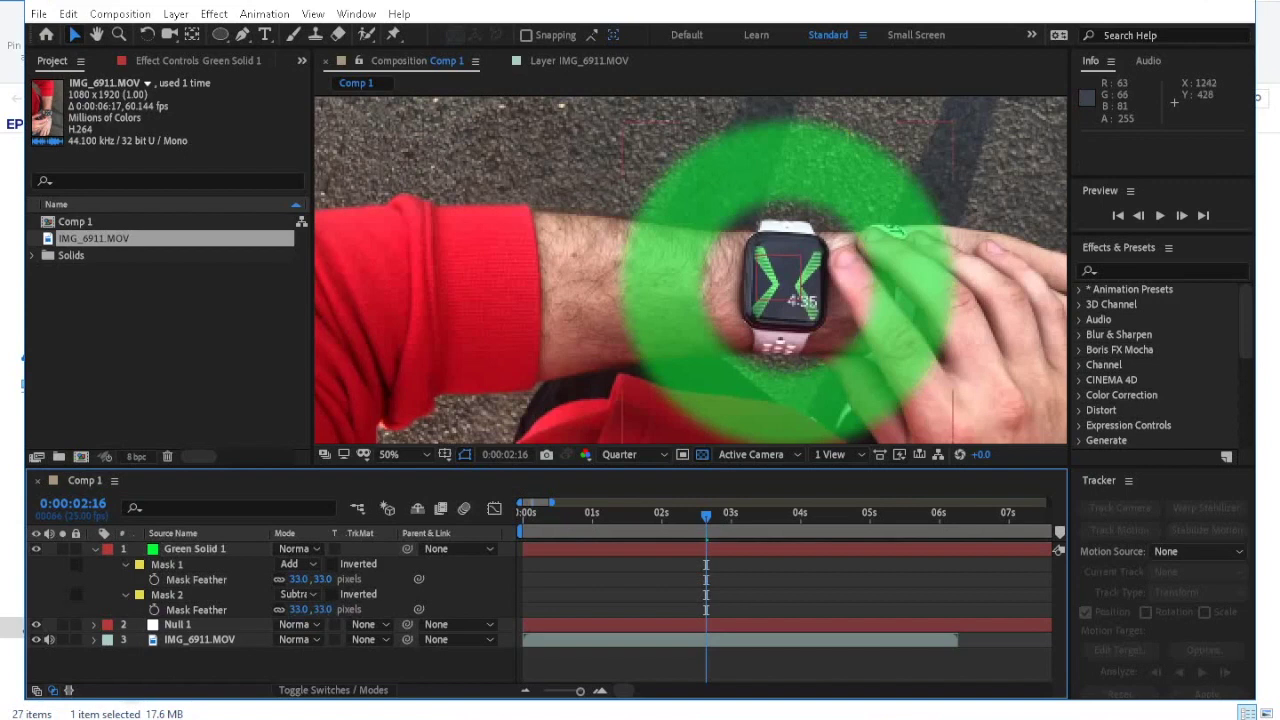
scroll(816, 245, "down", 2)
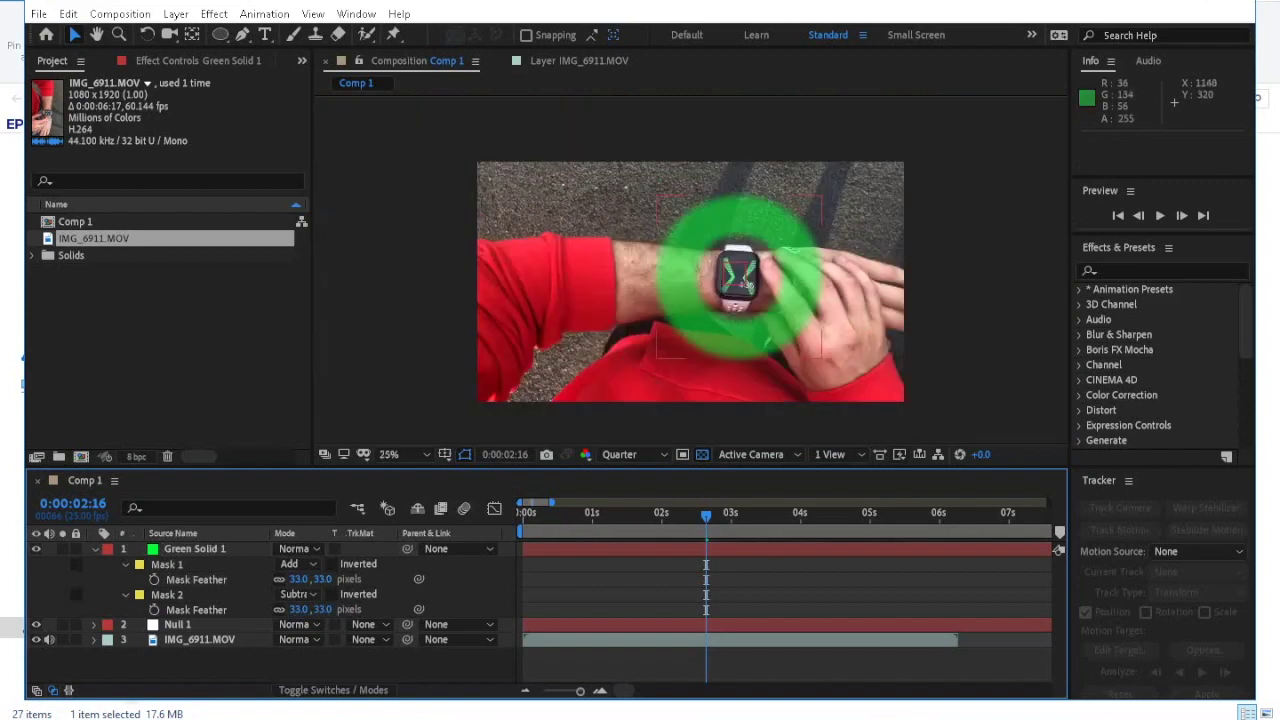
Switch to the browser and examine a Ben 10 Omniverse hologram ring picture in the image results as reference, and return to After Effects.
scroll(667, 215, "up", 2)
scroll(732, 233, "down", 2)
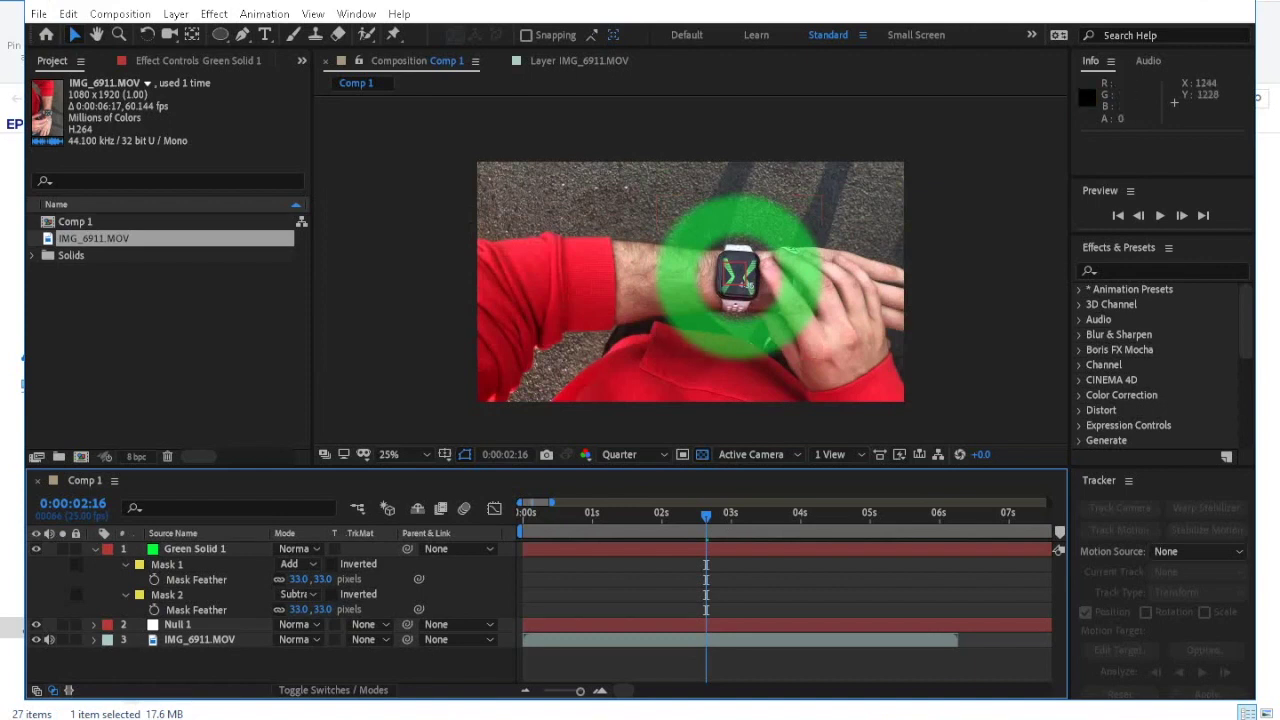
key("alt+Tab")
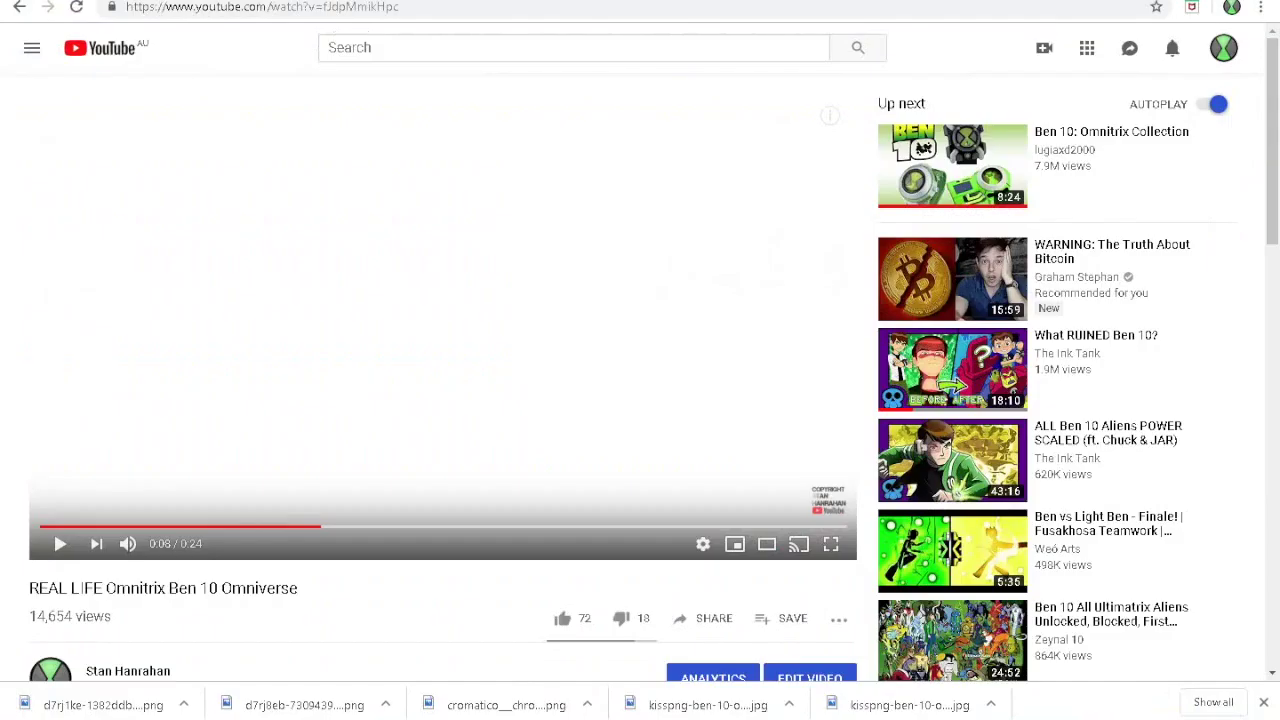
key("ctrl+Tab")
scroll(1085, 330, "down", 1)
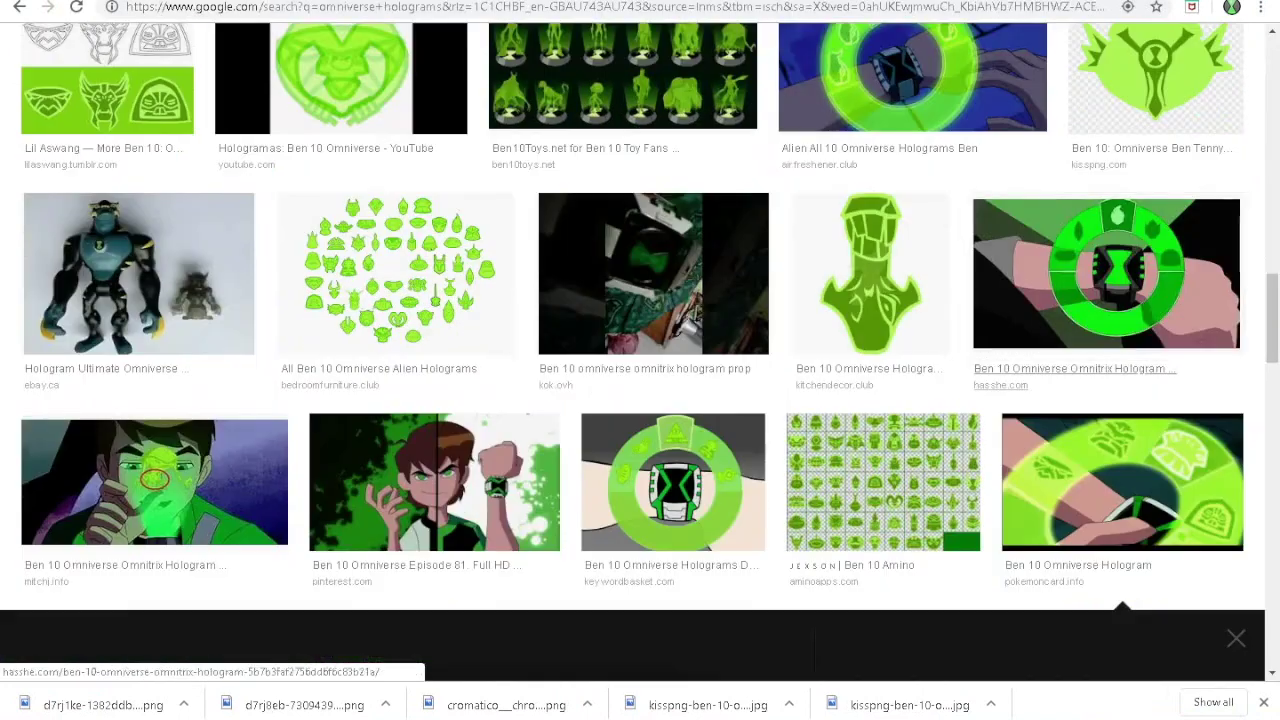
left_click(673, 482)
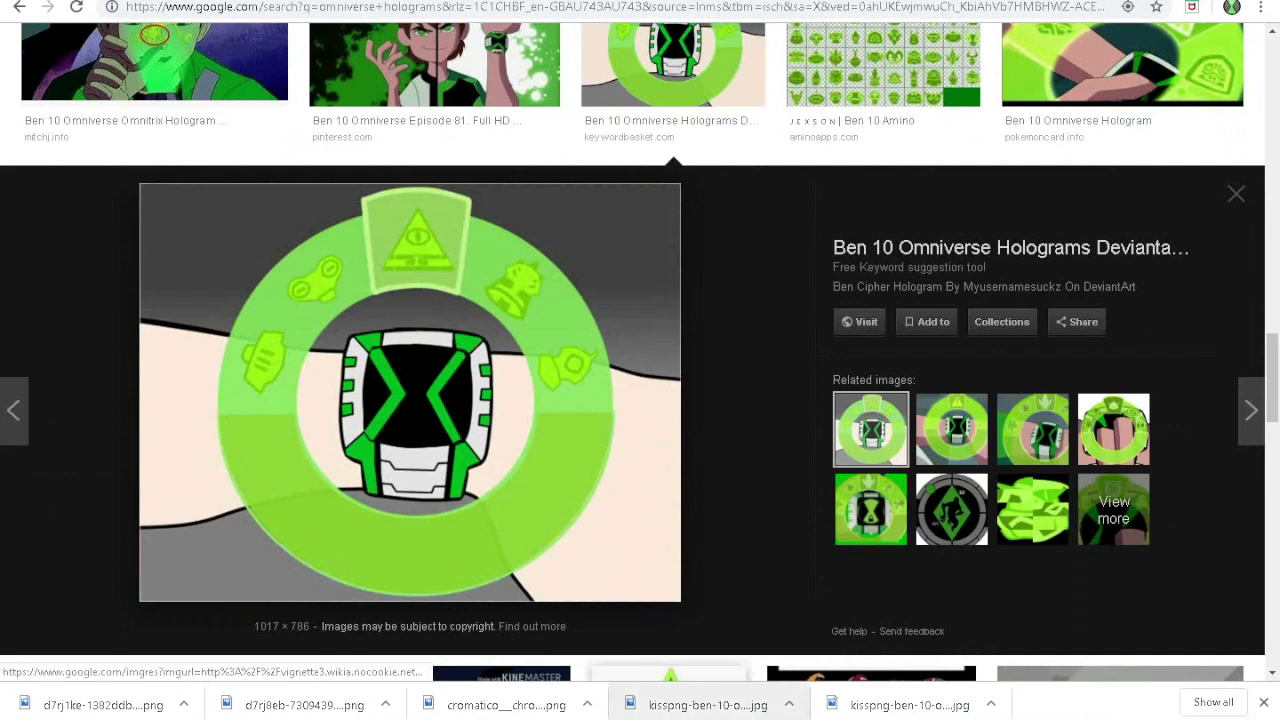
key("alt+Tab")
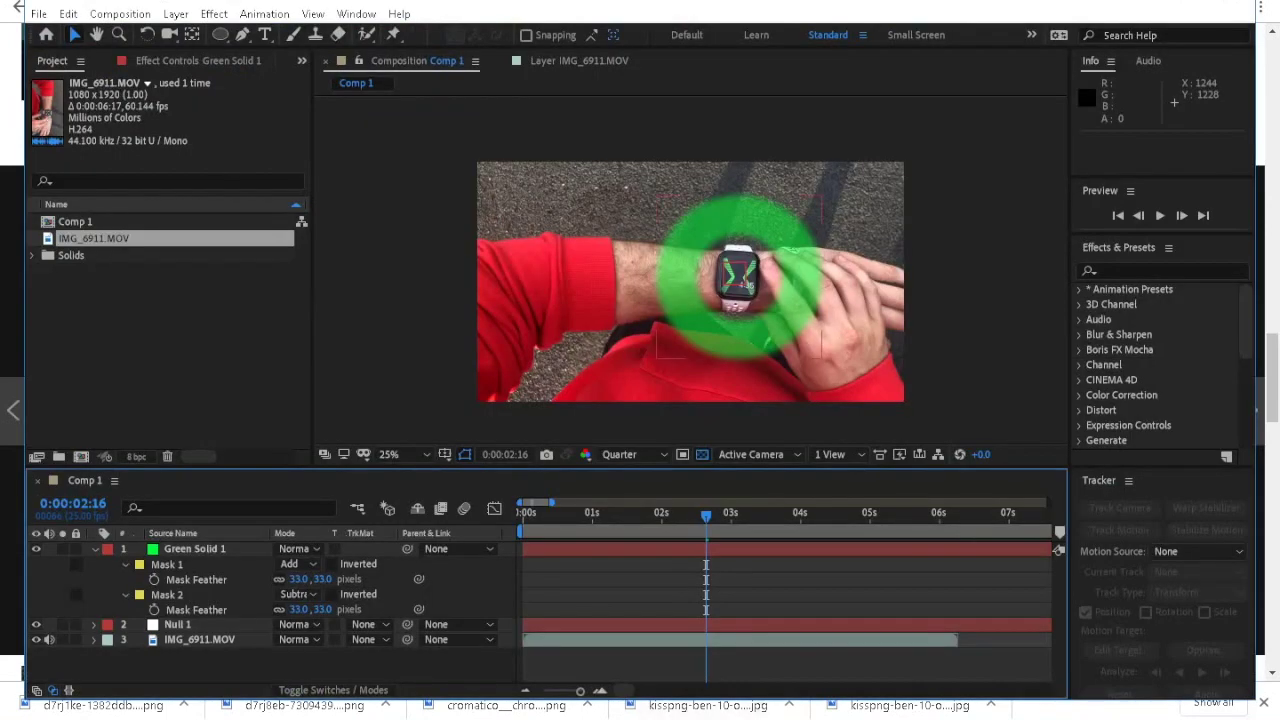
Duplicate Green Solid 1 and draw a closed six-point Pen mask on the copy, covering the area above the watch's middle.
left_click(195, 549)
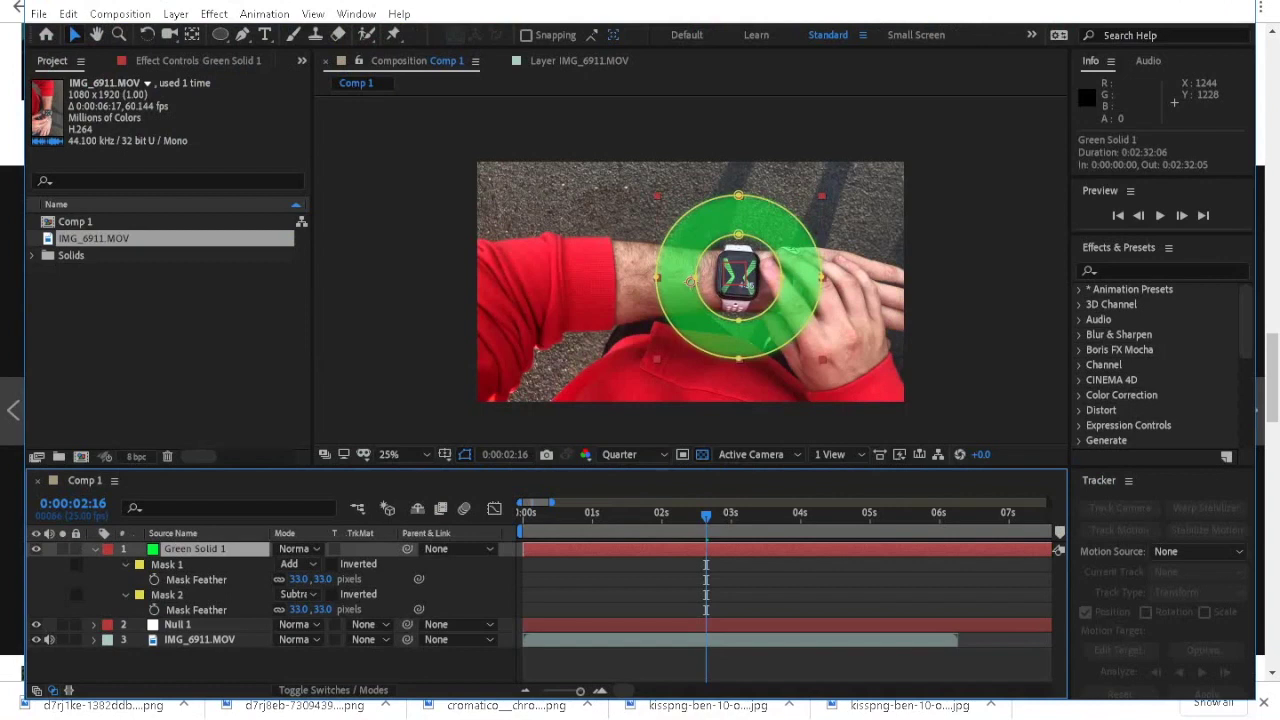
key("ctrl+d")
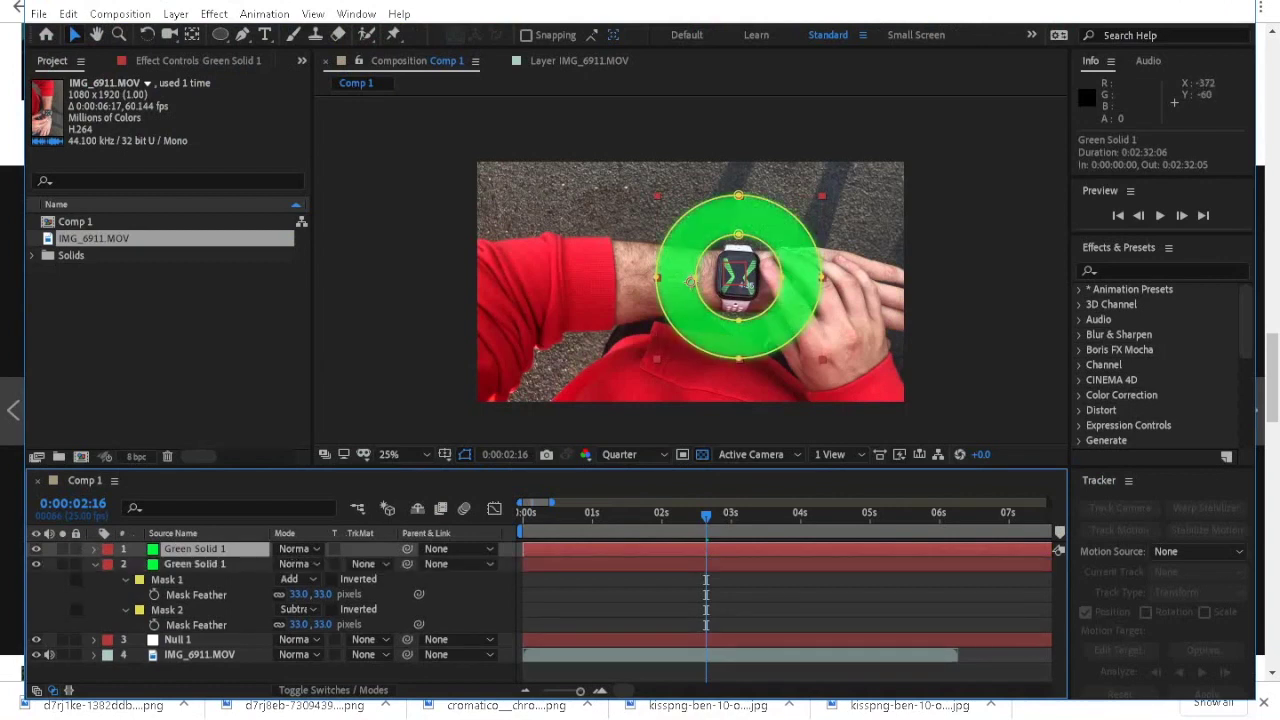
left_click(242, 34)
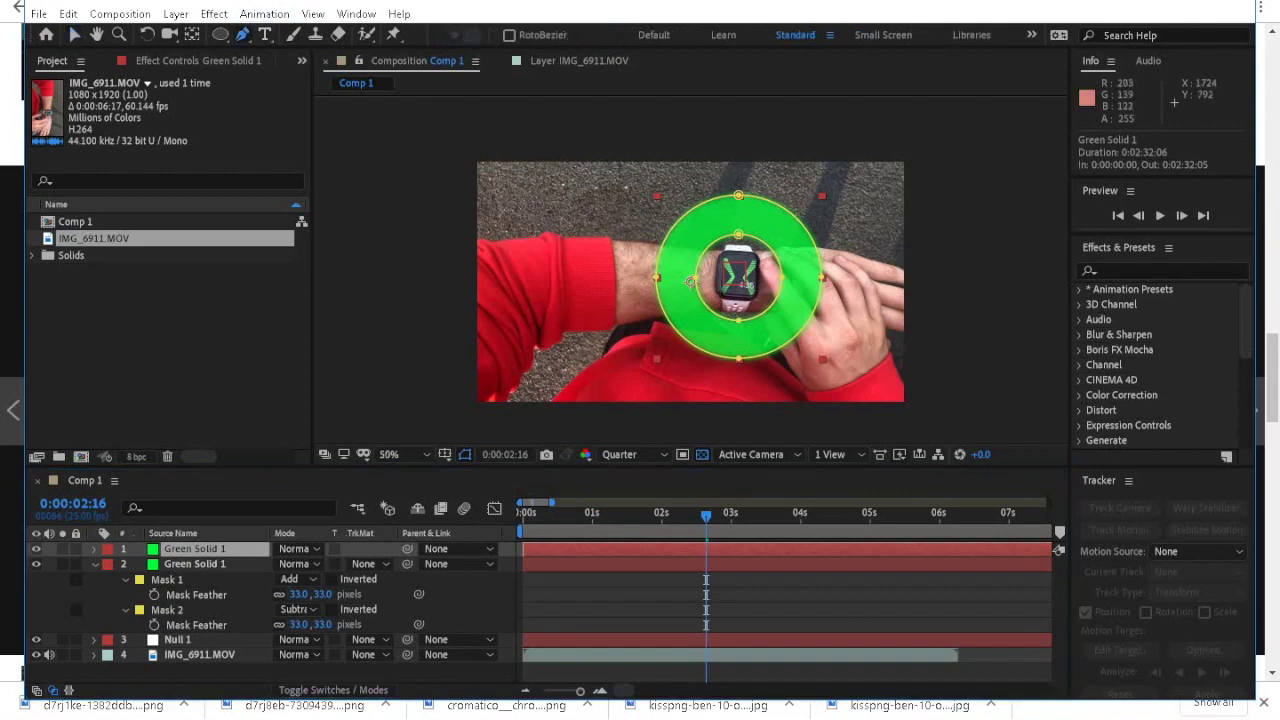
scroll(611, 298, "up", 2)
left_click(523, 276)
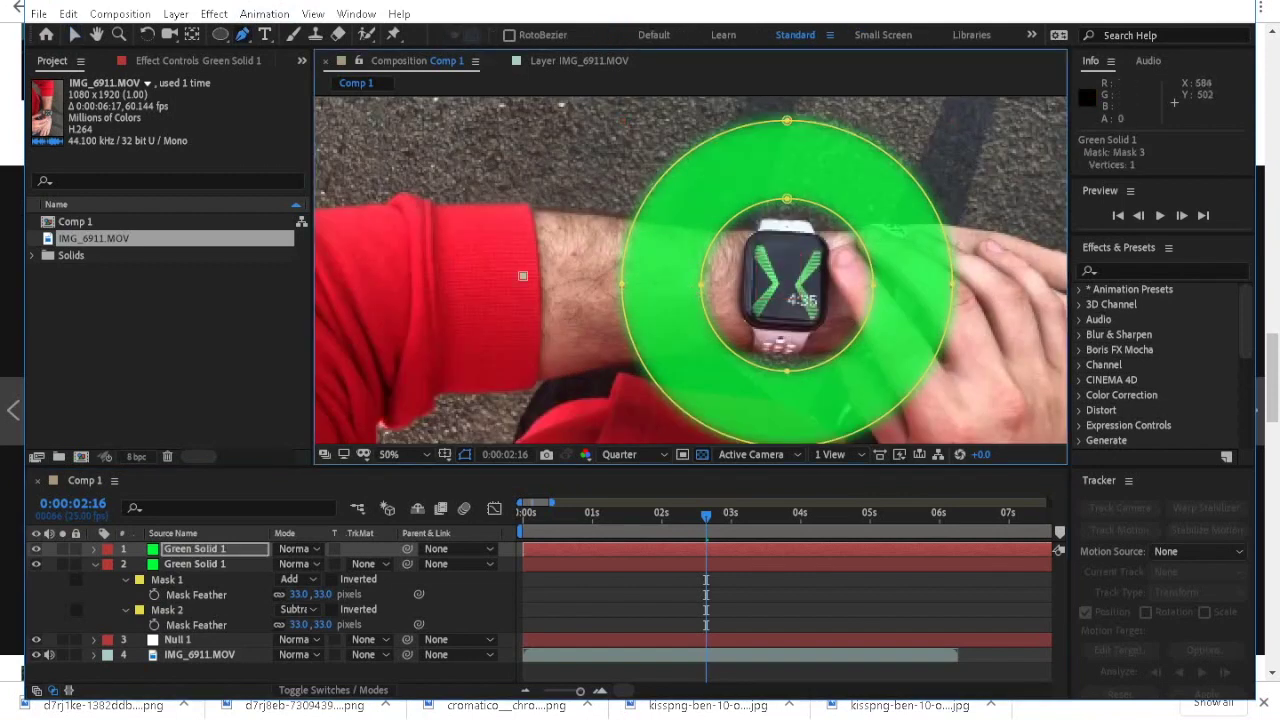
left_click(1027, 281)
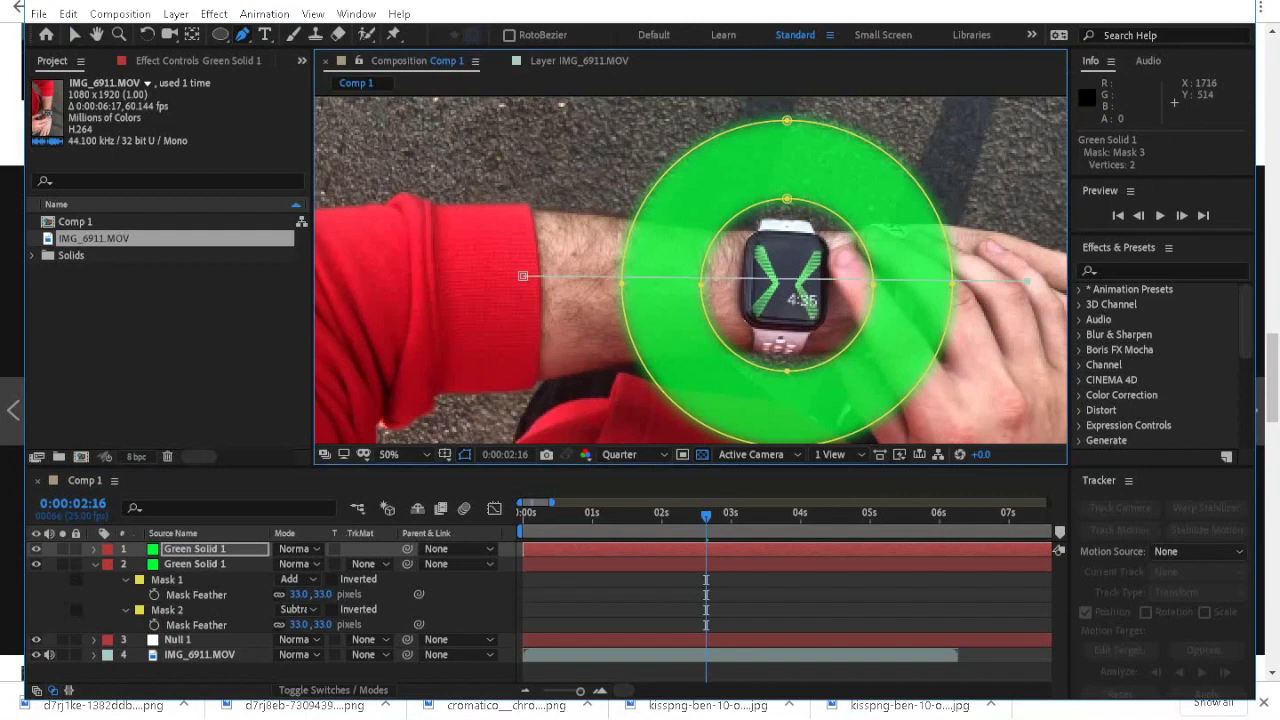
key("comma")
left_click(1011, 192)
left_click(968, 114)
left_click(601, 112)
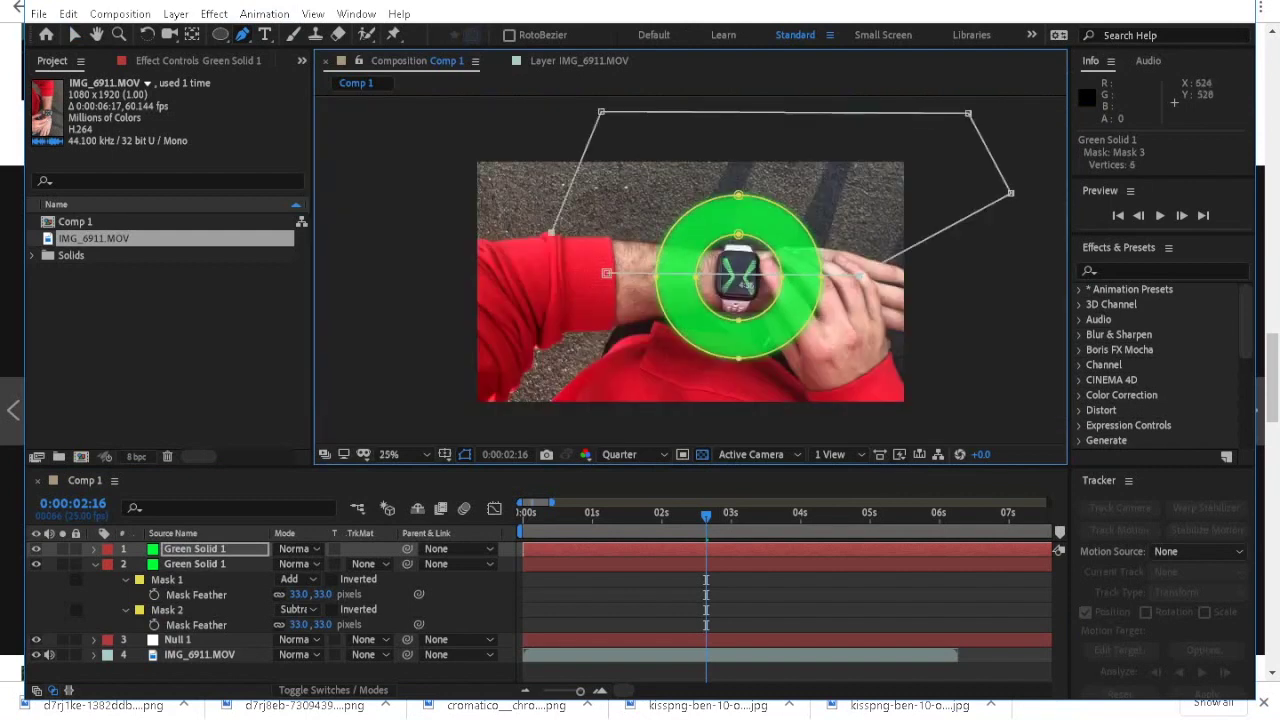
left_click(607, 272)
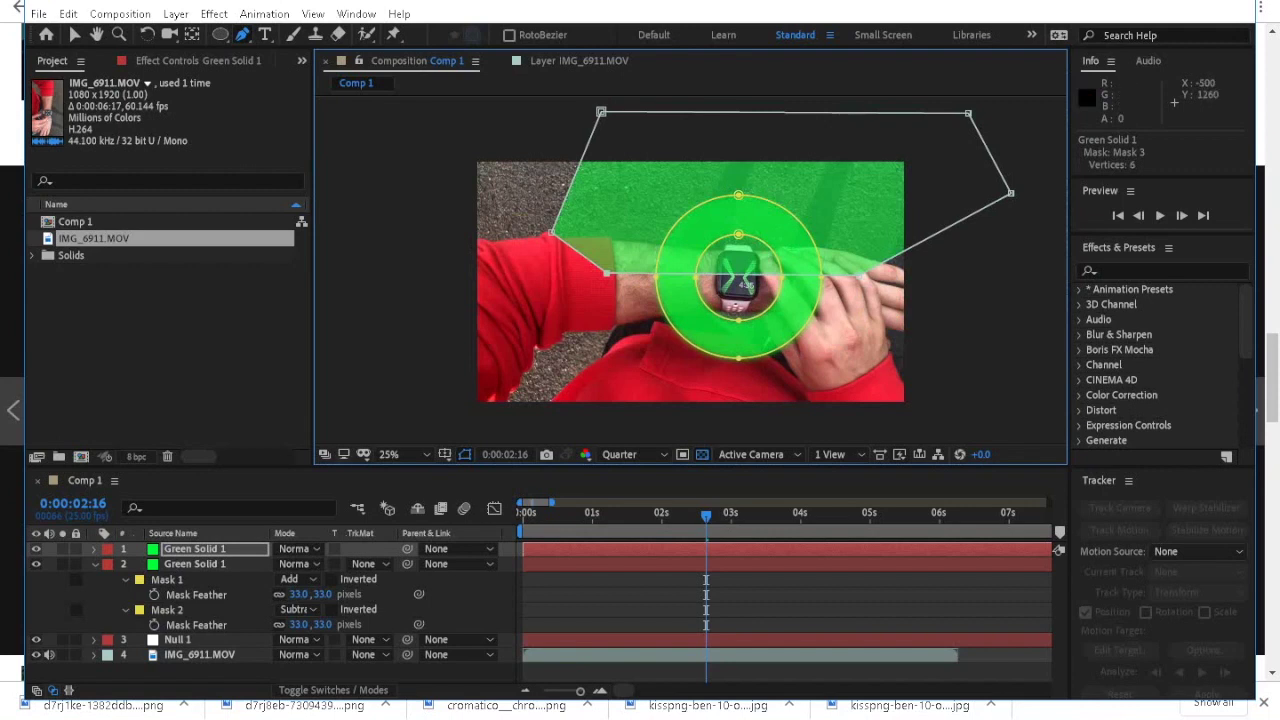
Set Mask 3 on the top Green Solid 1 to Subtract with a mask feather of 33 pixels.
key("m")
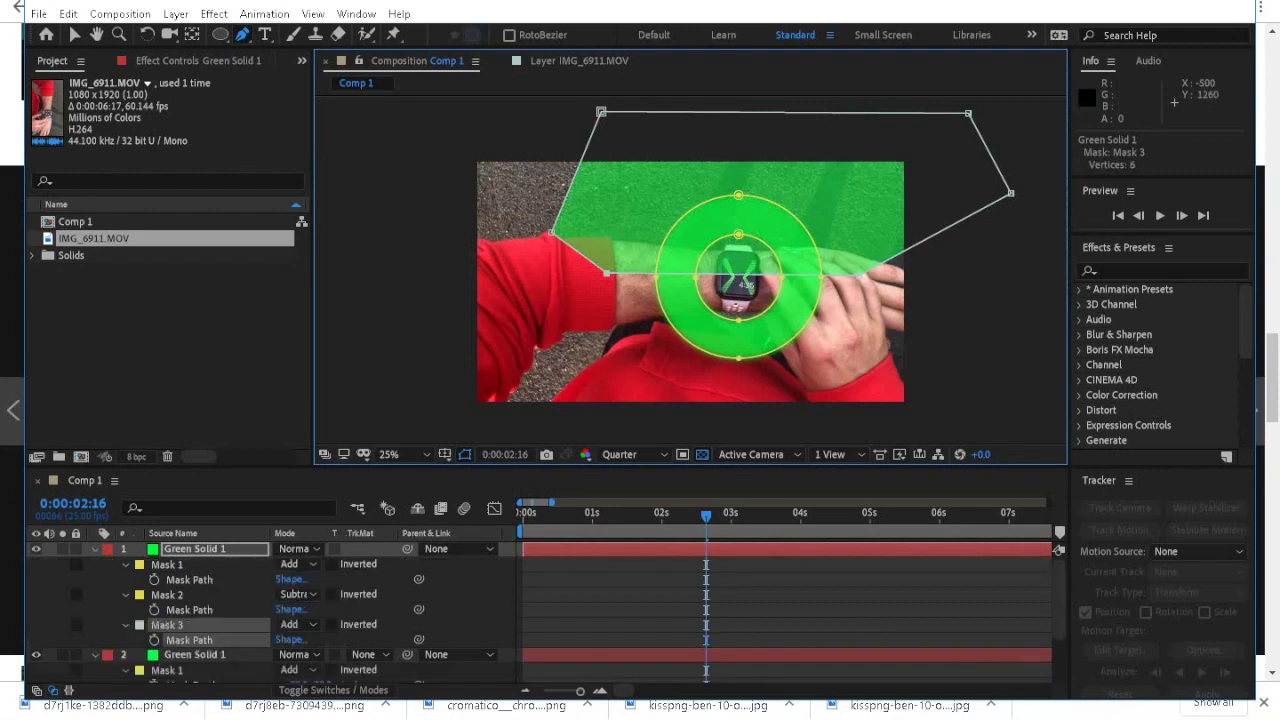
left_click(298, 624)
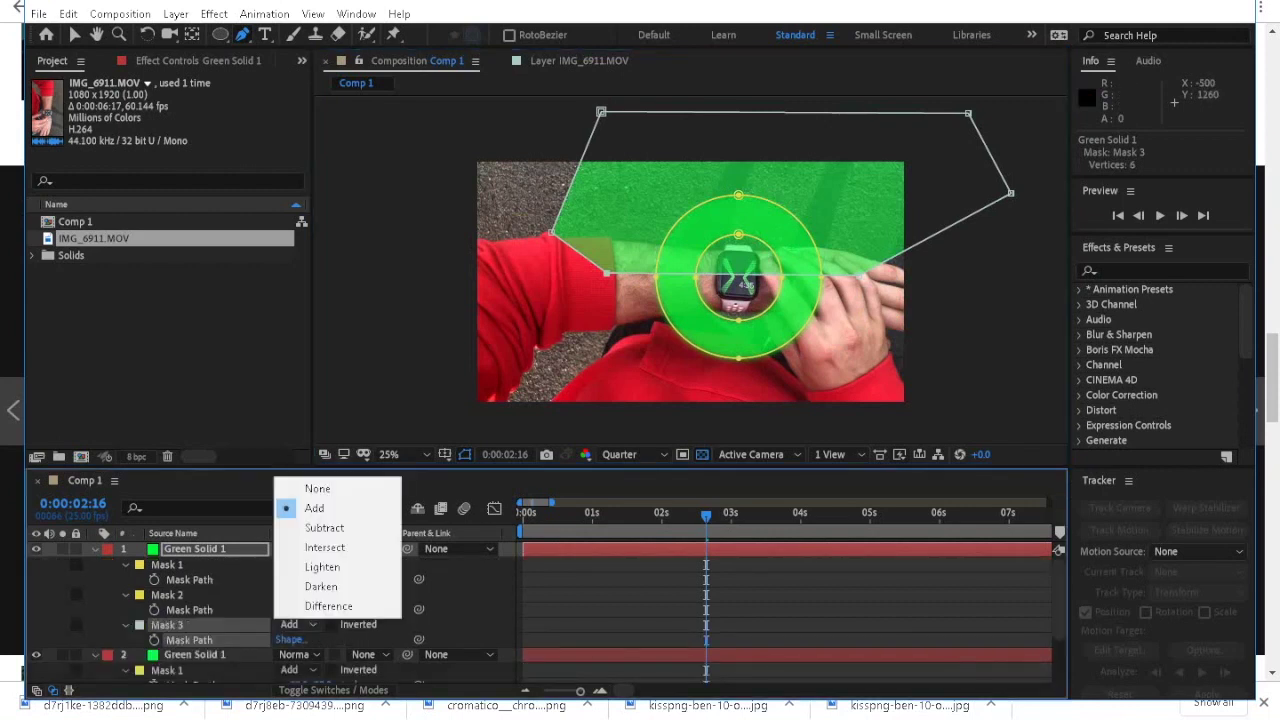
left_click(324, 527)
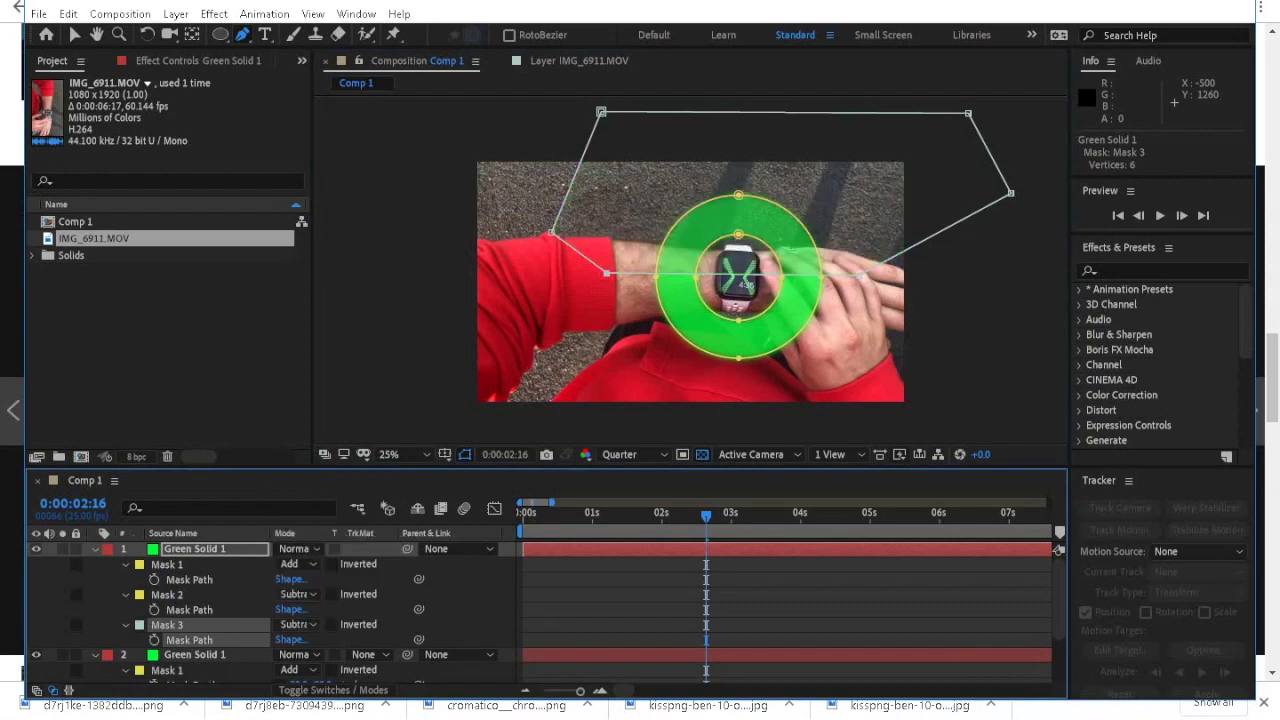
key("f")
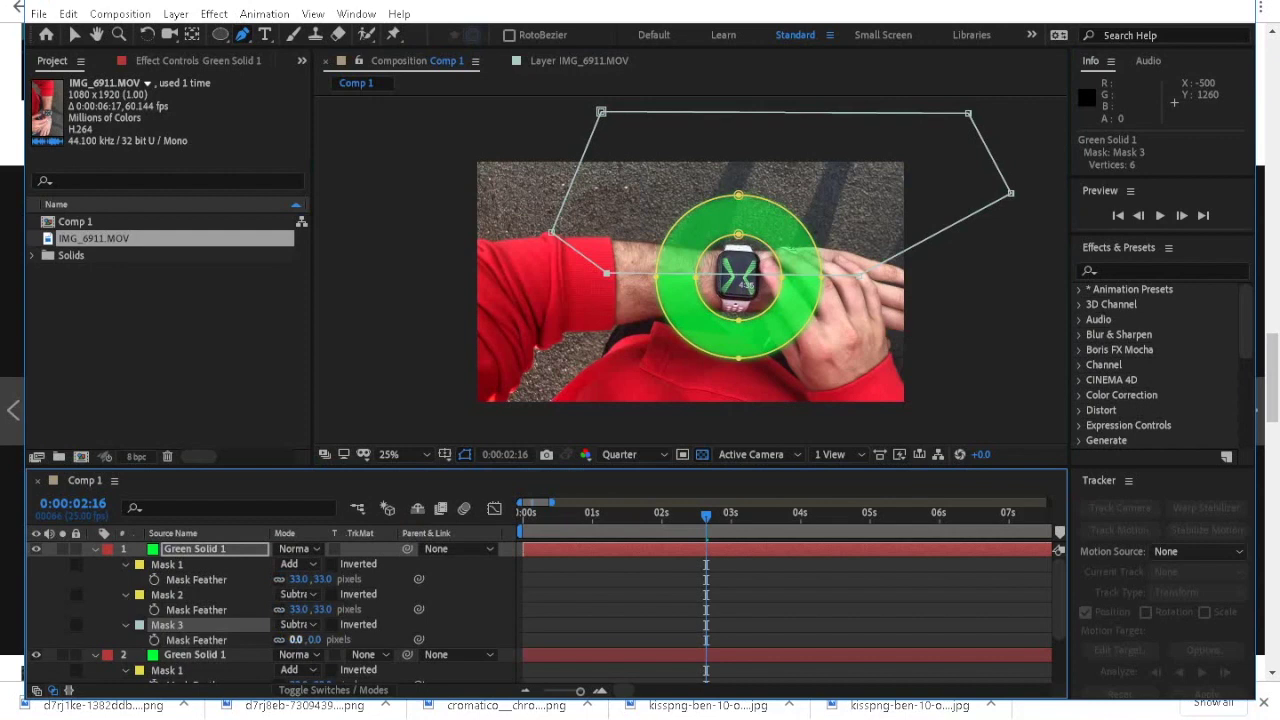
left_click(297, 640)
type("33")
key("Return")
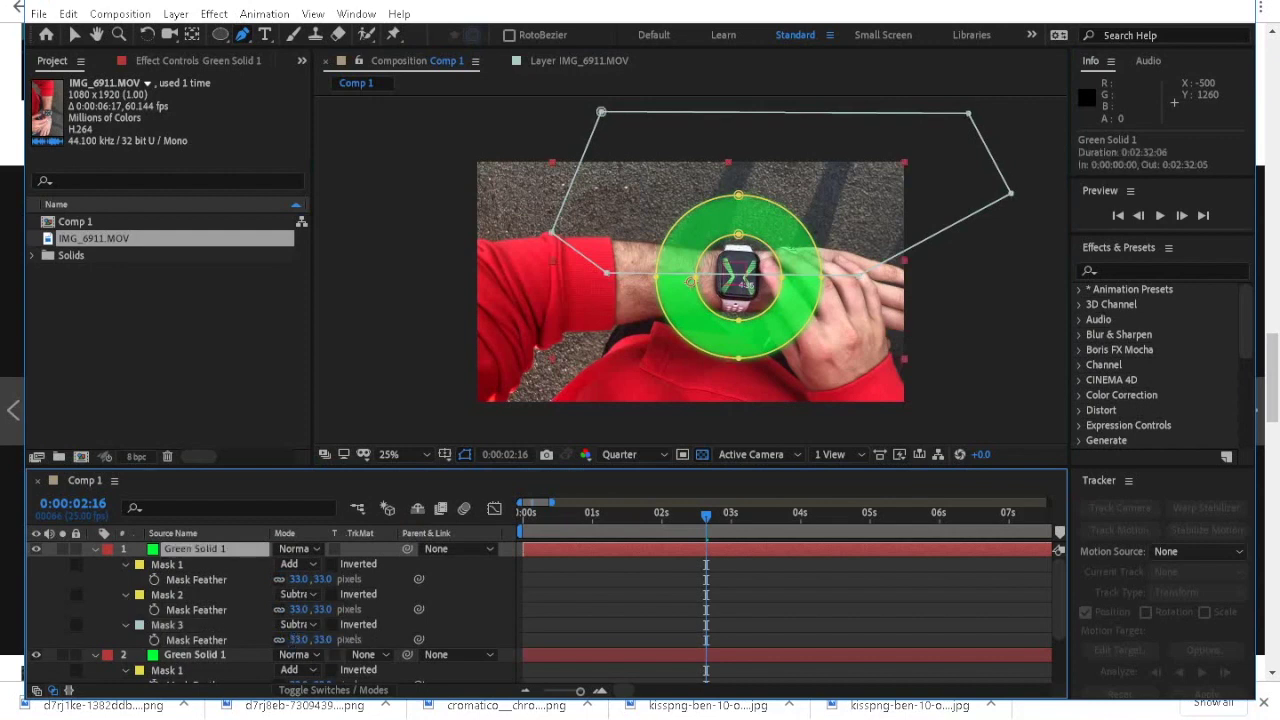
left_click(95, 549)
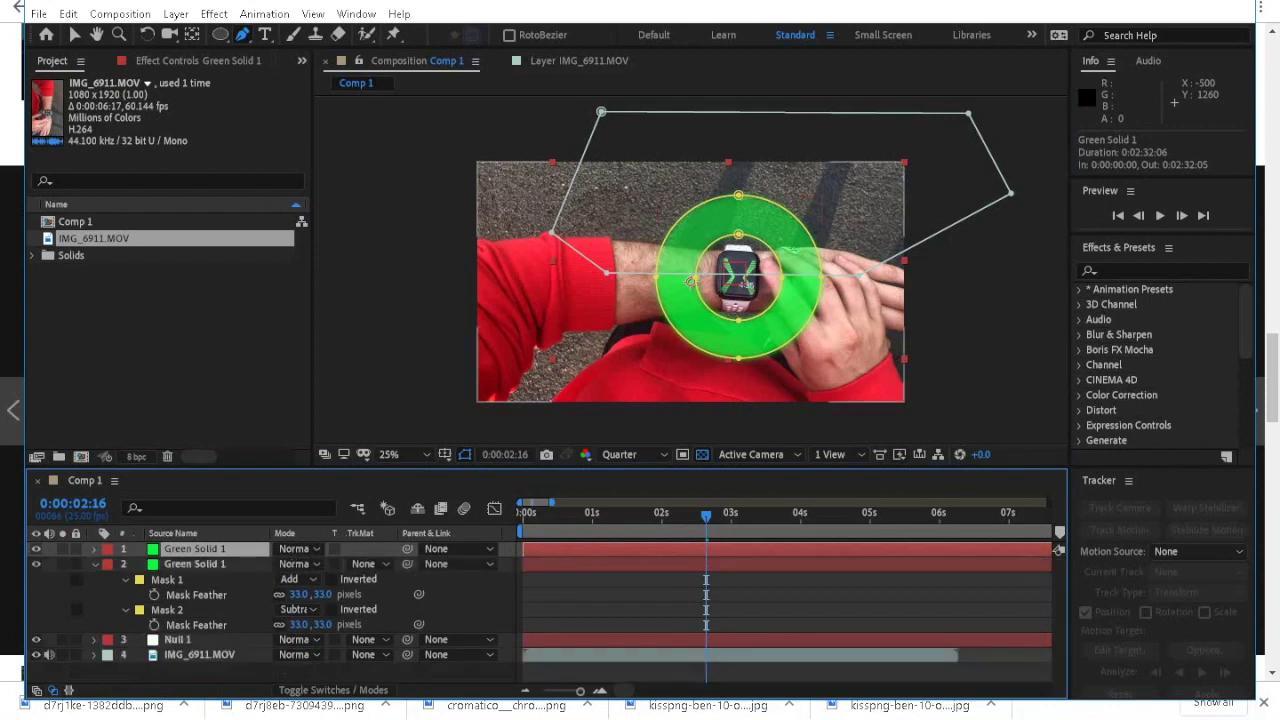
Try the top Green Solid 1 layer at 47% opacity.
left_click(200, 655)
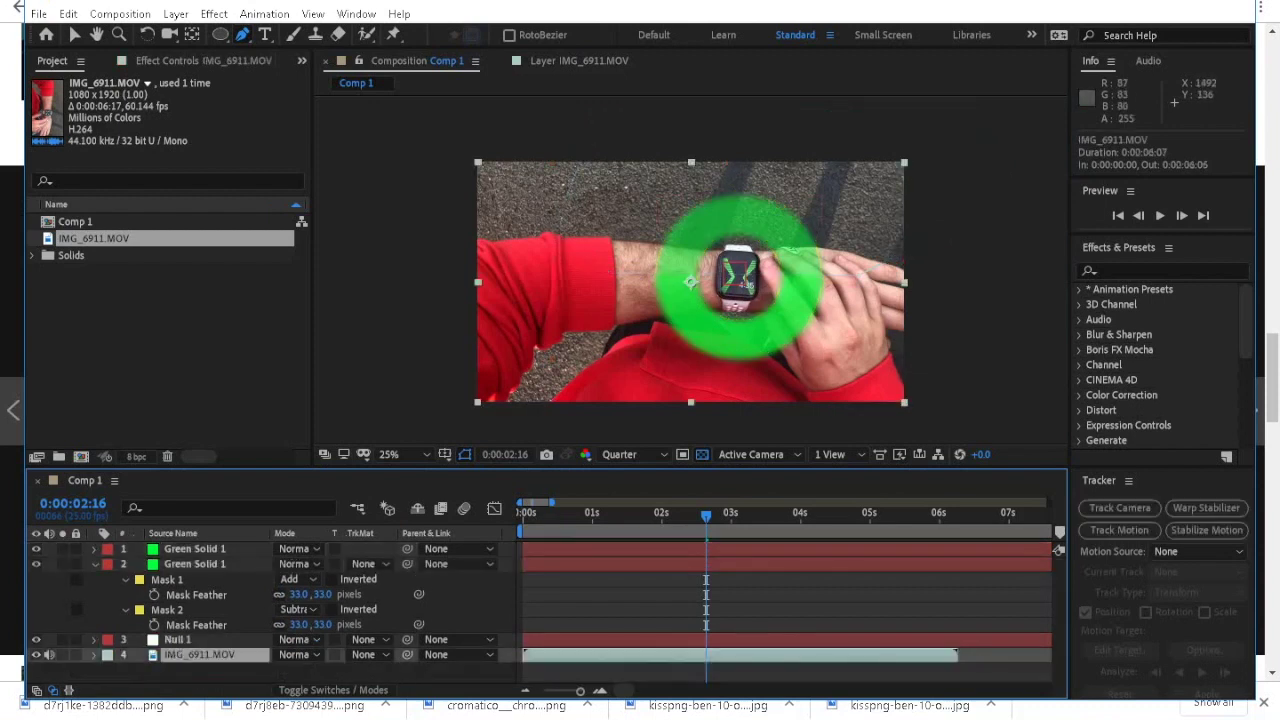
key("period")
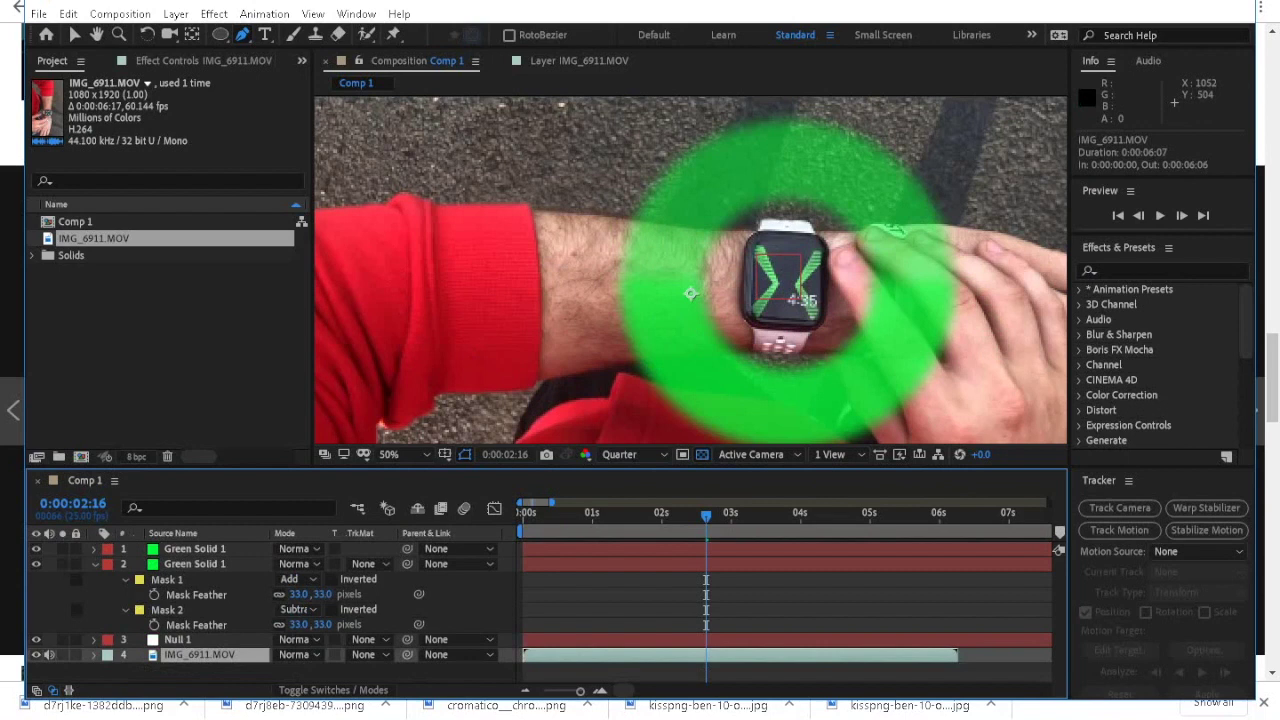
scroll(732, 277, "down", 3)
scroll(732, 277, "up", 1)
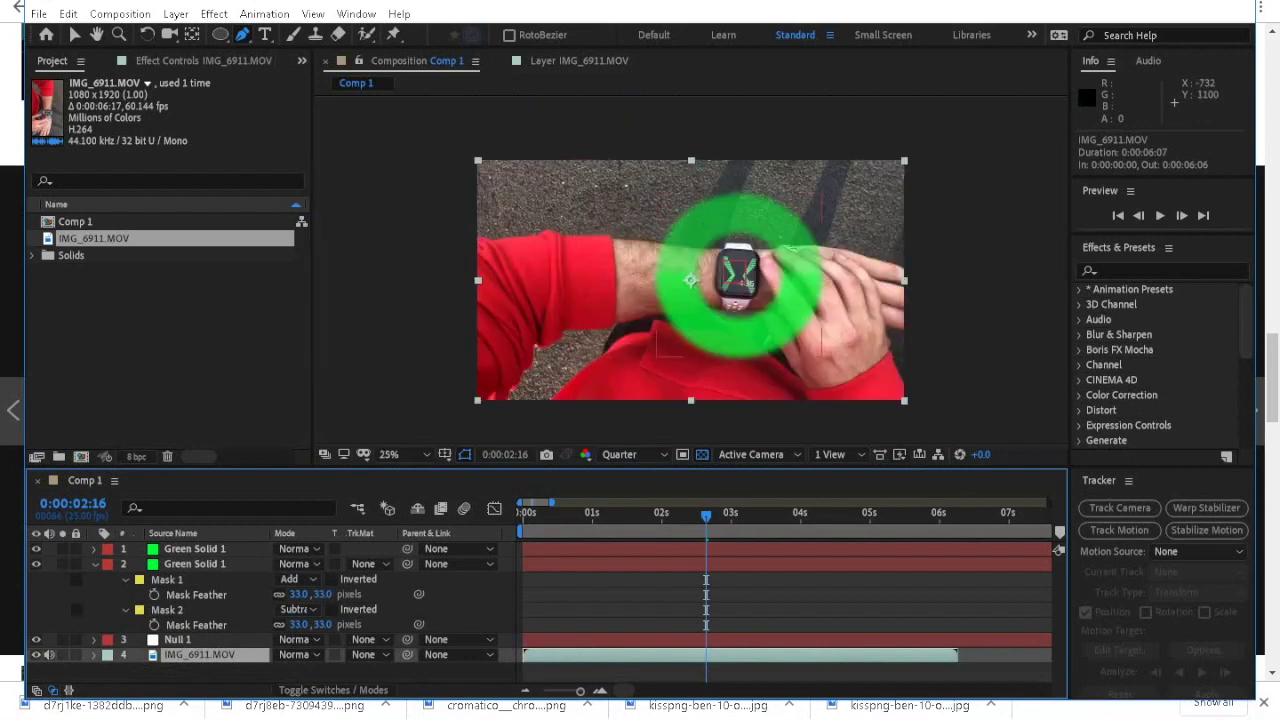
left_click(196, 549)
key("t")
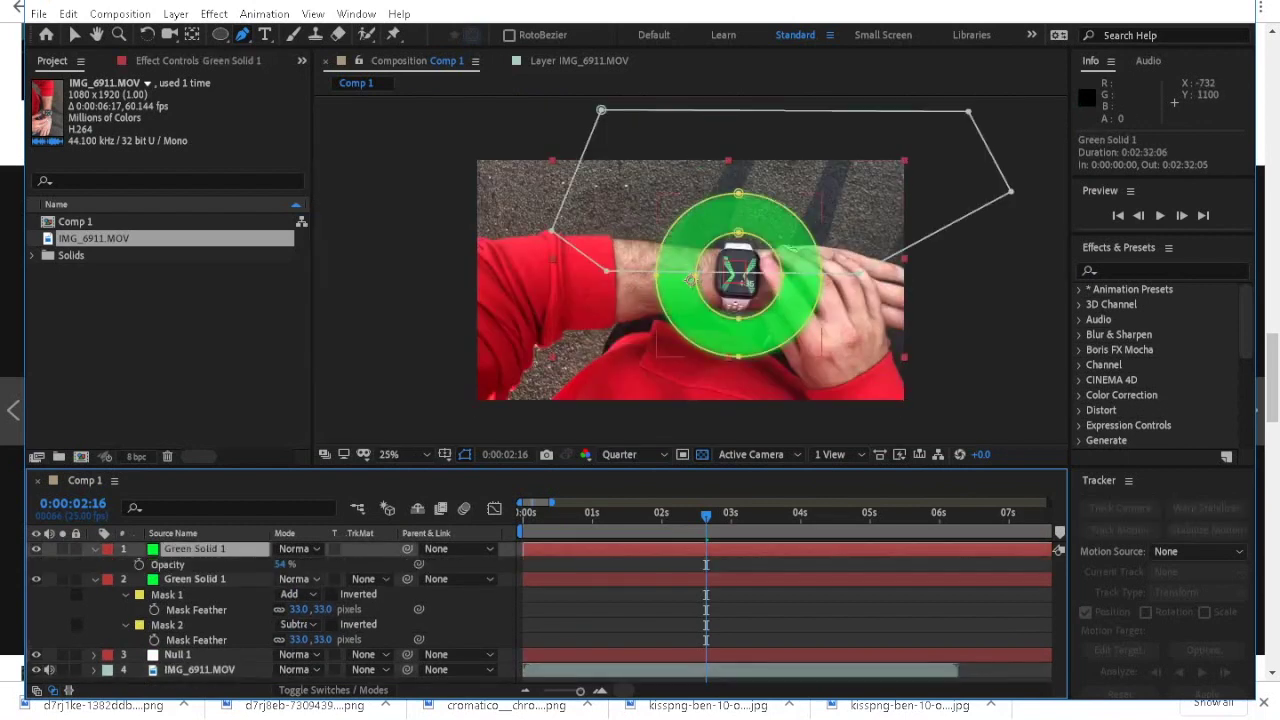
left_click_drag(280, 565, 294, 565)
left_click(196, 580)
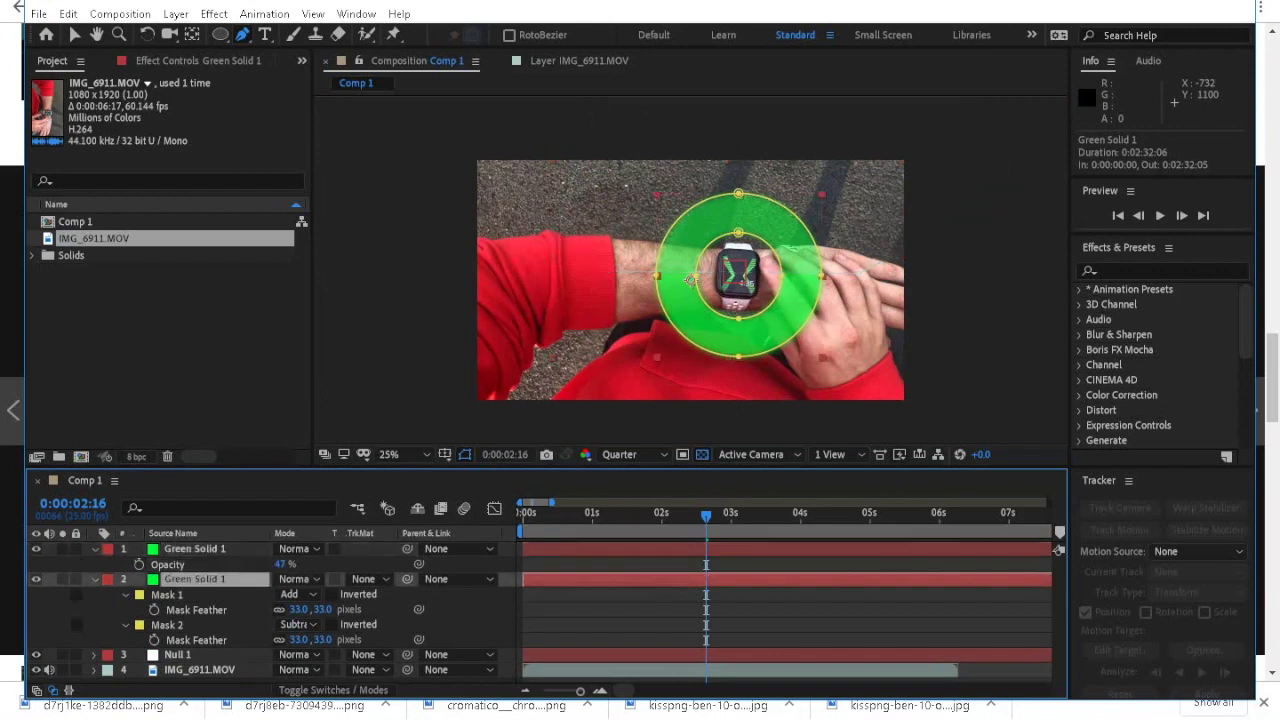
left_click(95, 549)
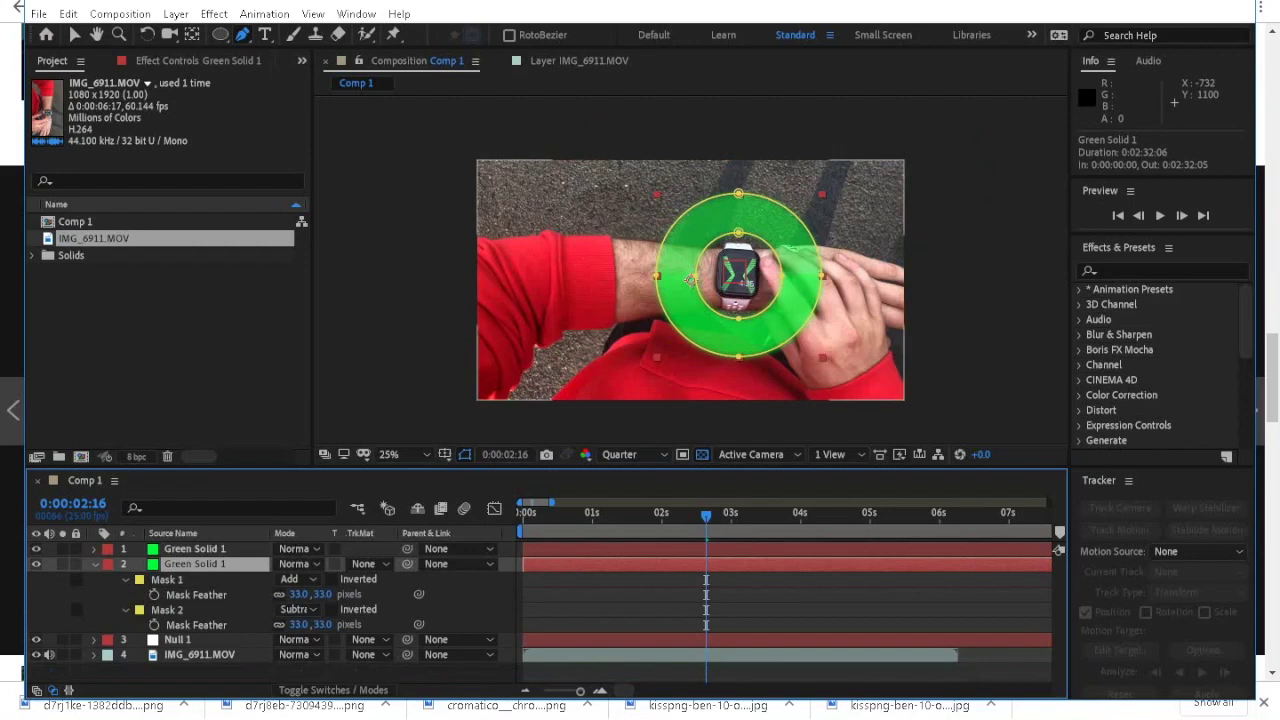
Undo the last opacity change on the top Green Solid 1 layer.
left_click(200, 655)
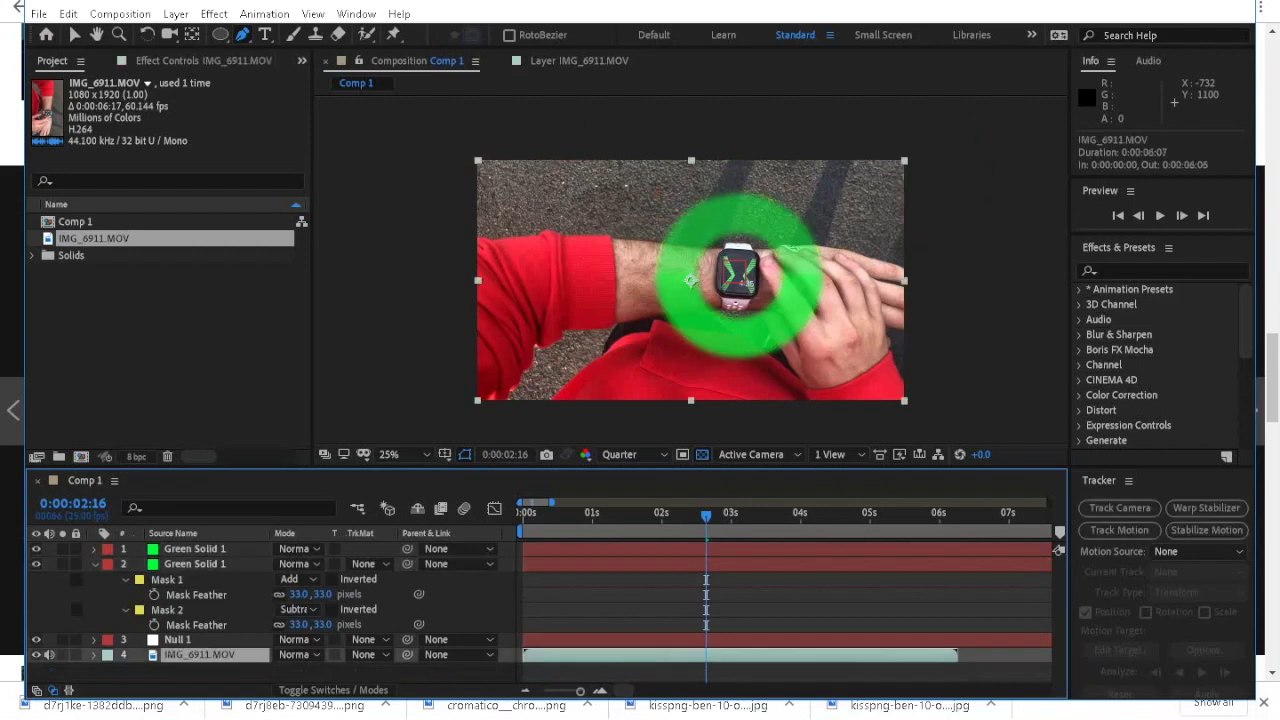
left_click(1058, 550)
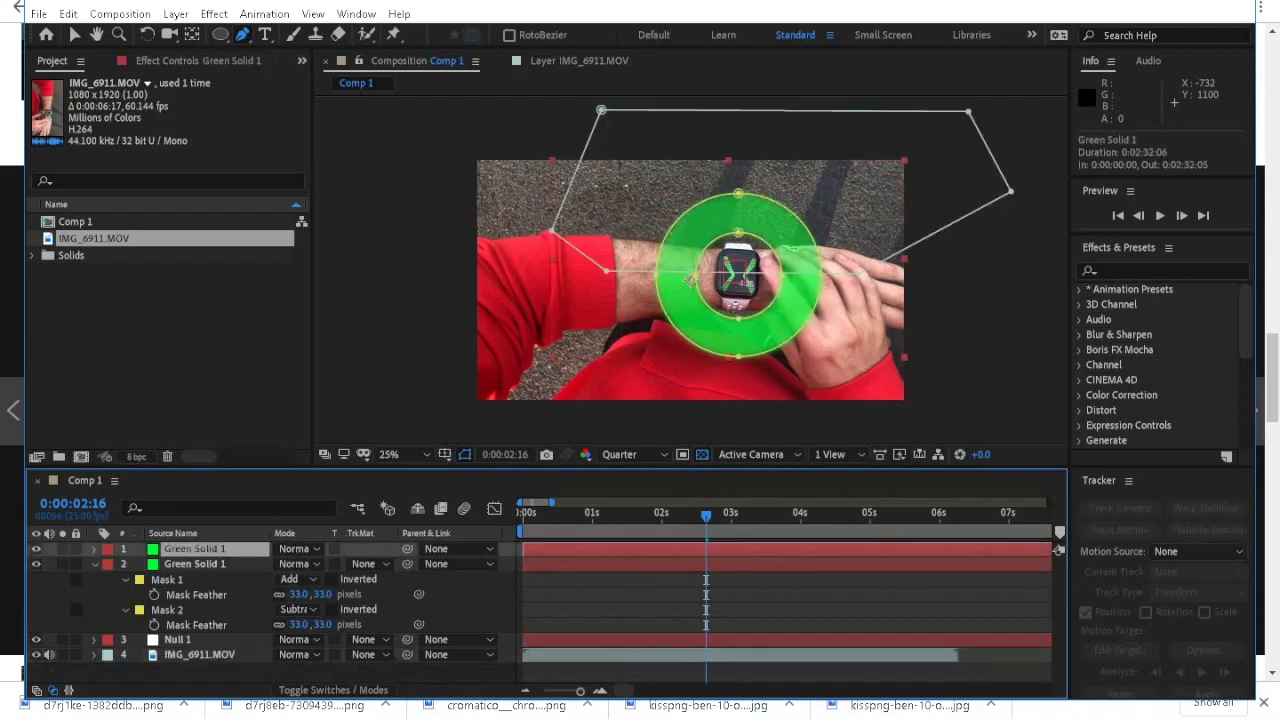
key("t")
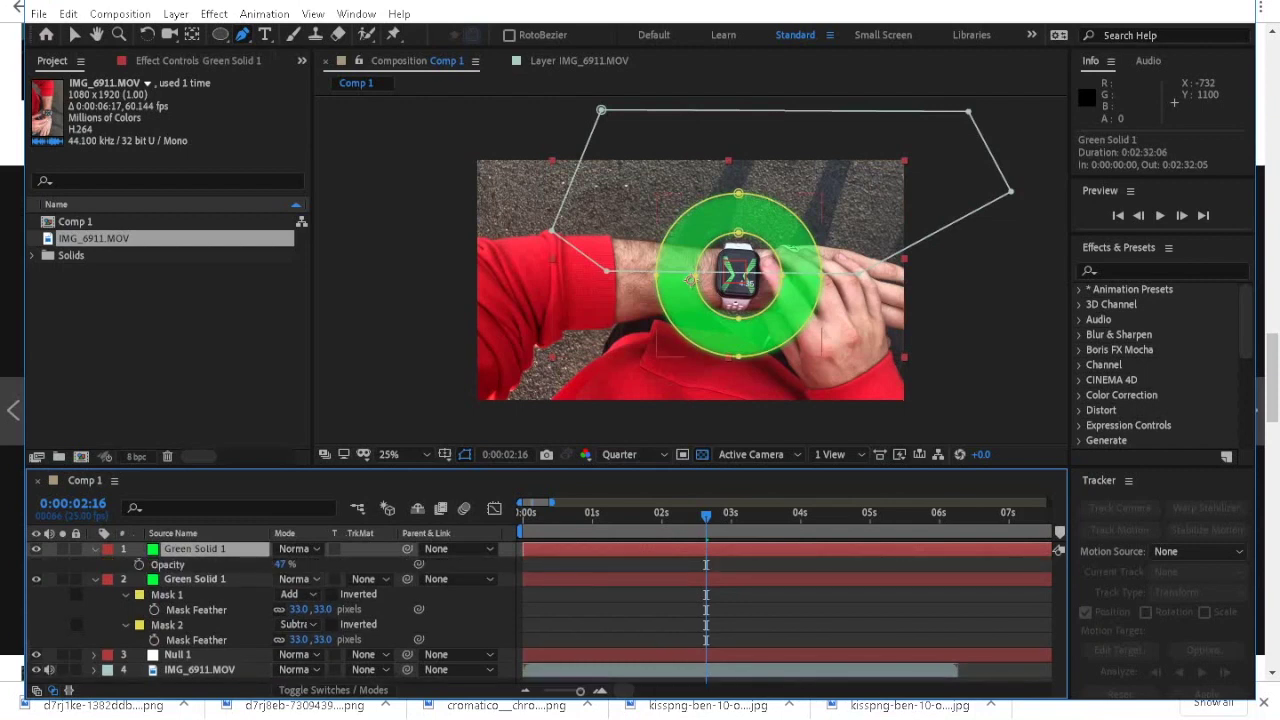
key("ctrl+z")
Find the Curves colour correction effect and apply it to the top Green Solid 1 layer.
left_click(1137, 270)
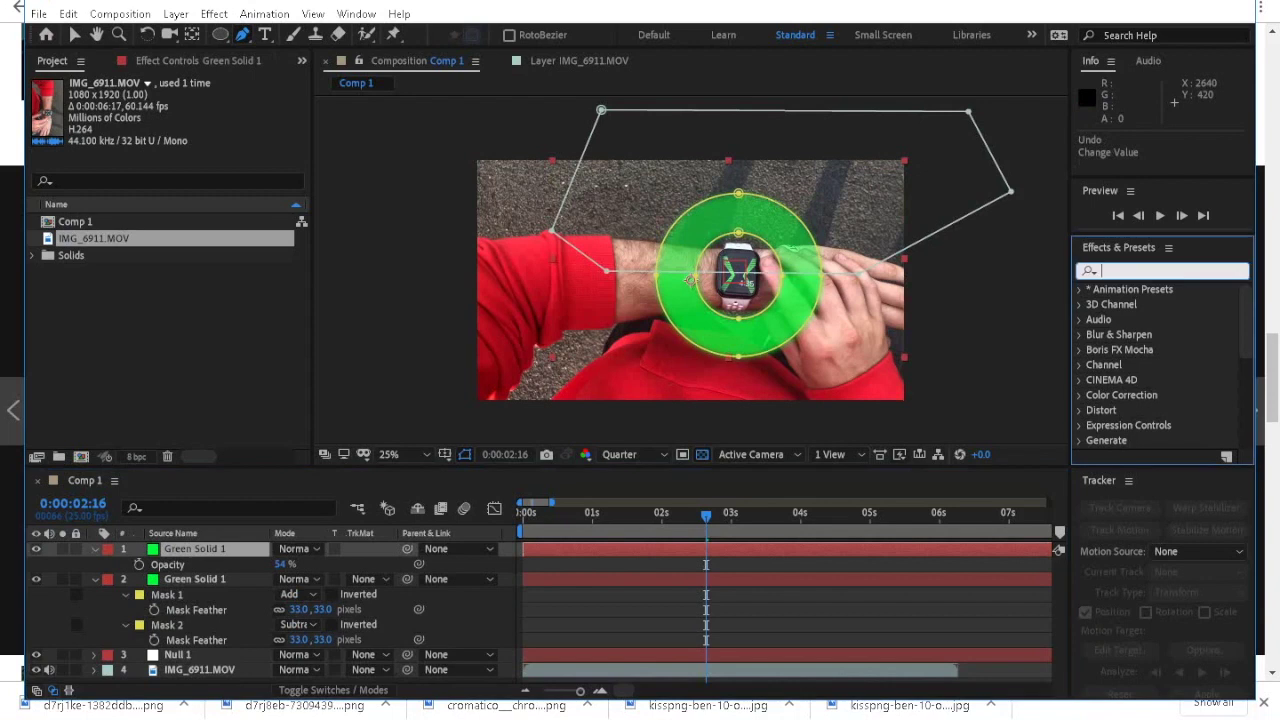
type("curves")
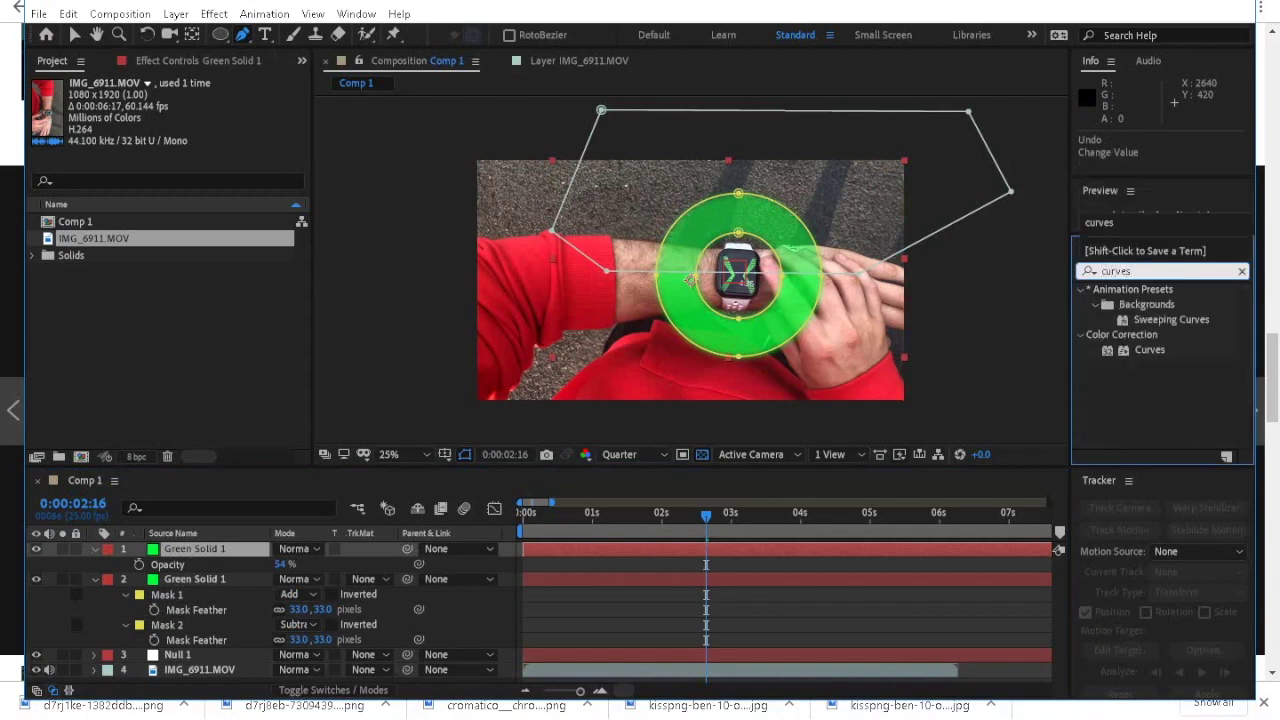
left_click_drag(1150, 350, 205, 549)
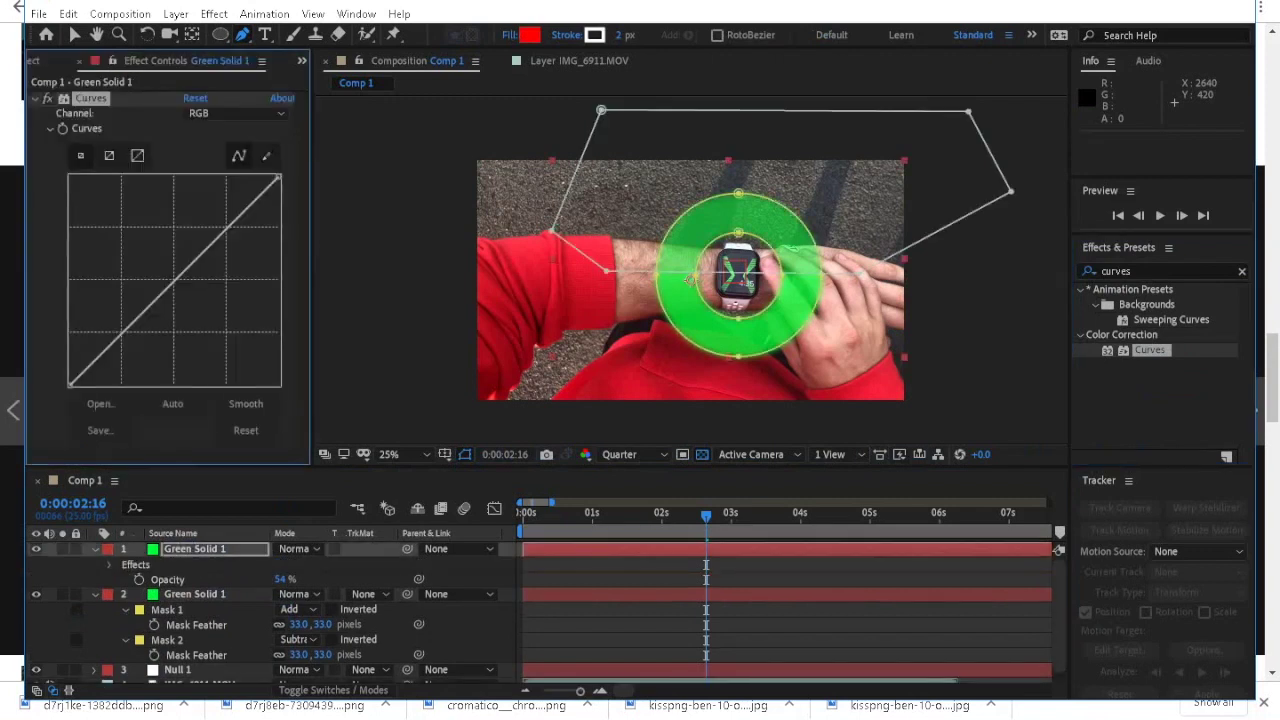
Try strongly raising the RGB curve on the top Green Solid 1, compare with the browser's reference picture, and undo the curve change.
key("v")
left_click_drag(175, 281, 128, 233)
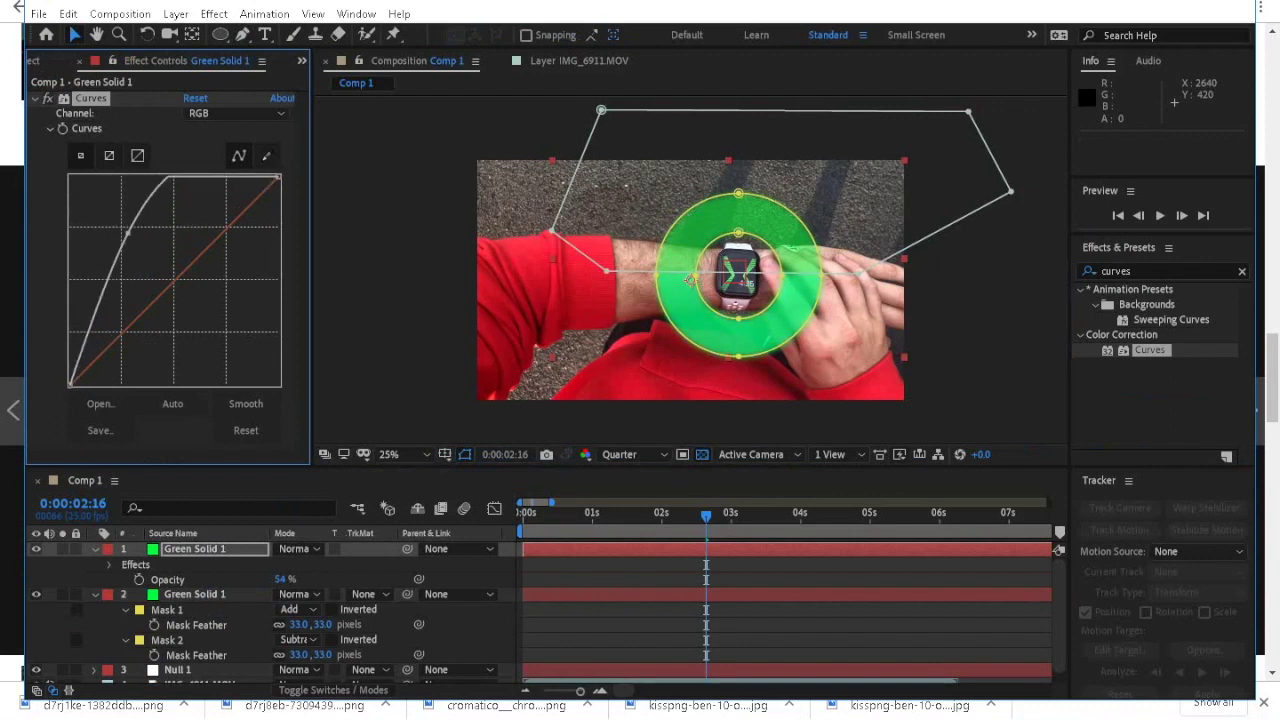
key("alt+Tab")
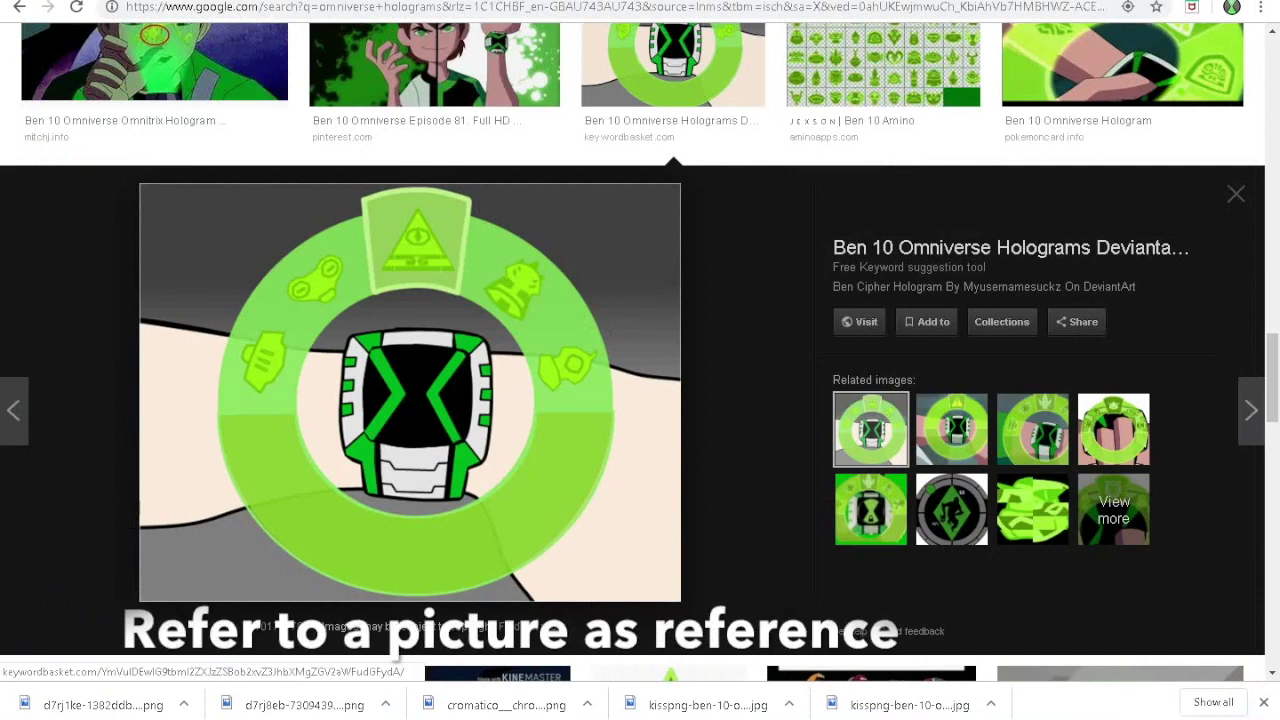
key("alt+Tab")
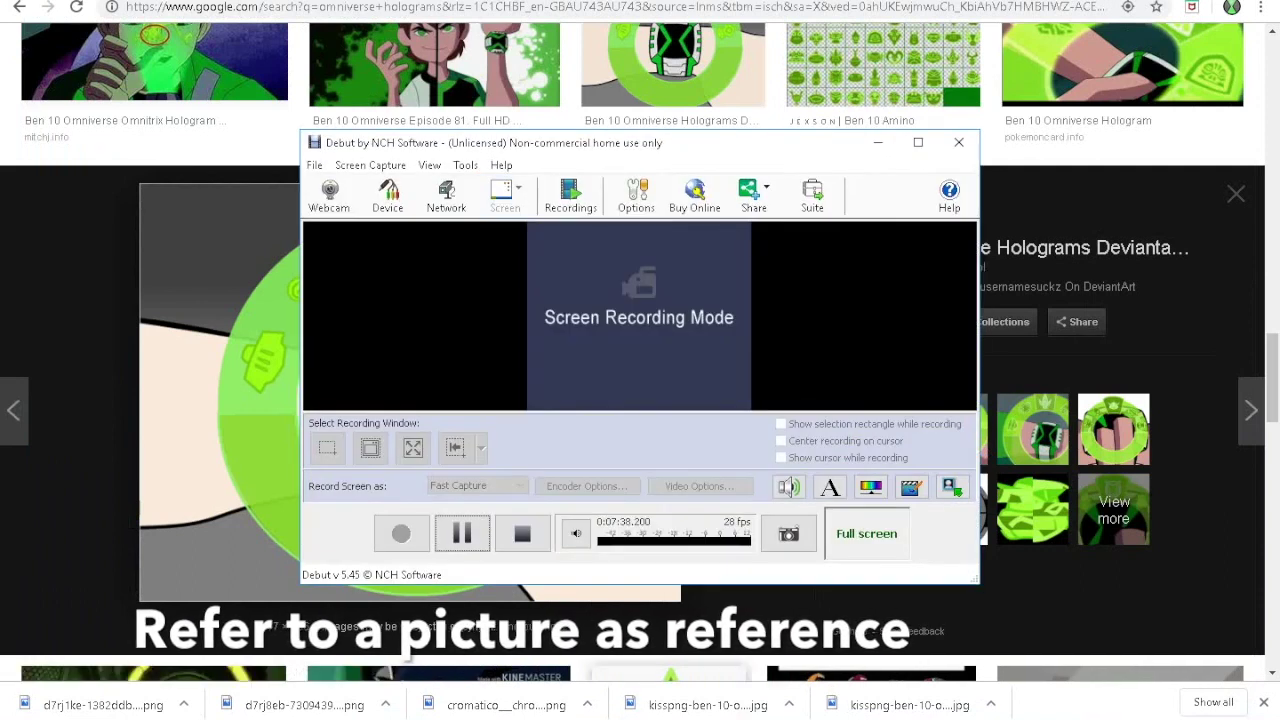
key("alt+Tab")
key("alt+Tab")
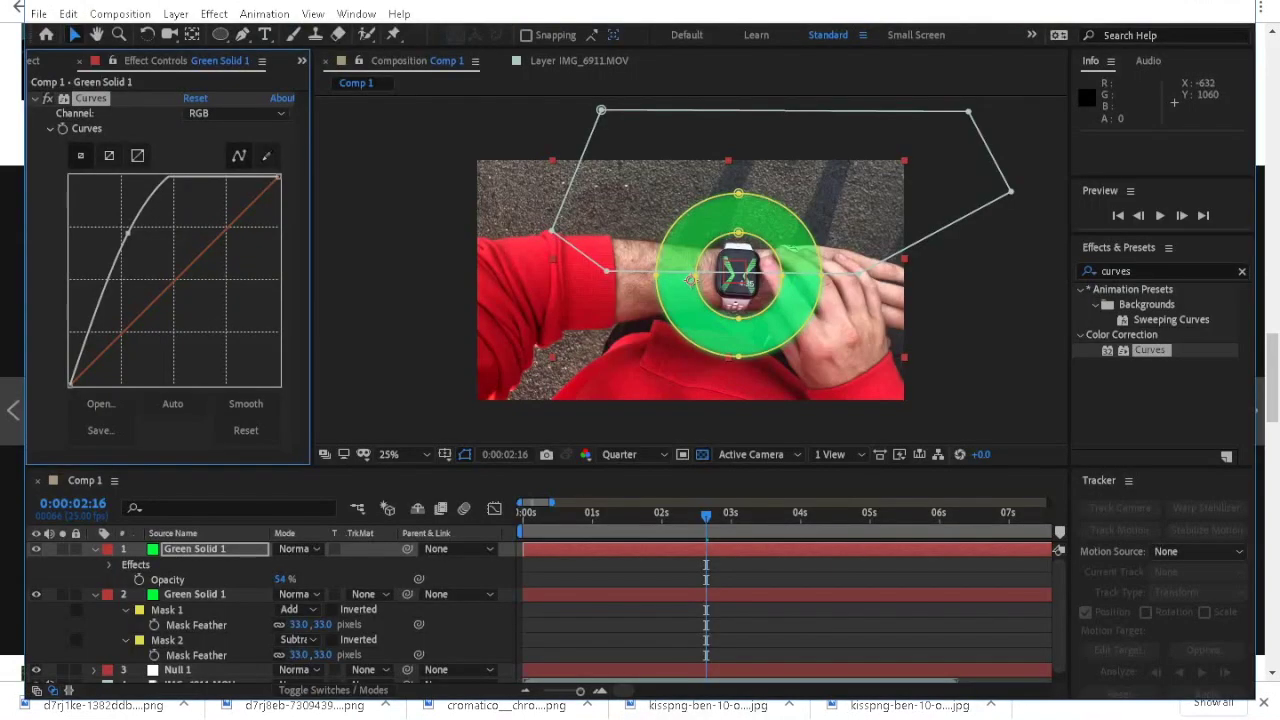
key("ctrl+z")
Try reshaping the Green channel curve on the top Green Solid 1 and undo the change.
left_click(236, 113)
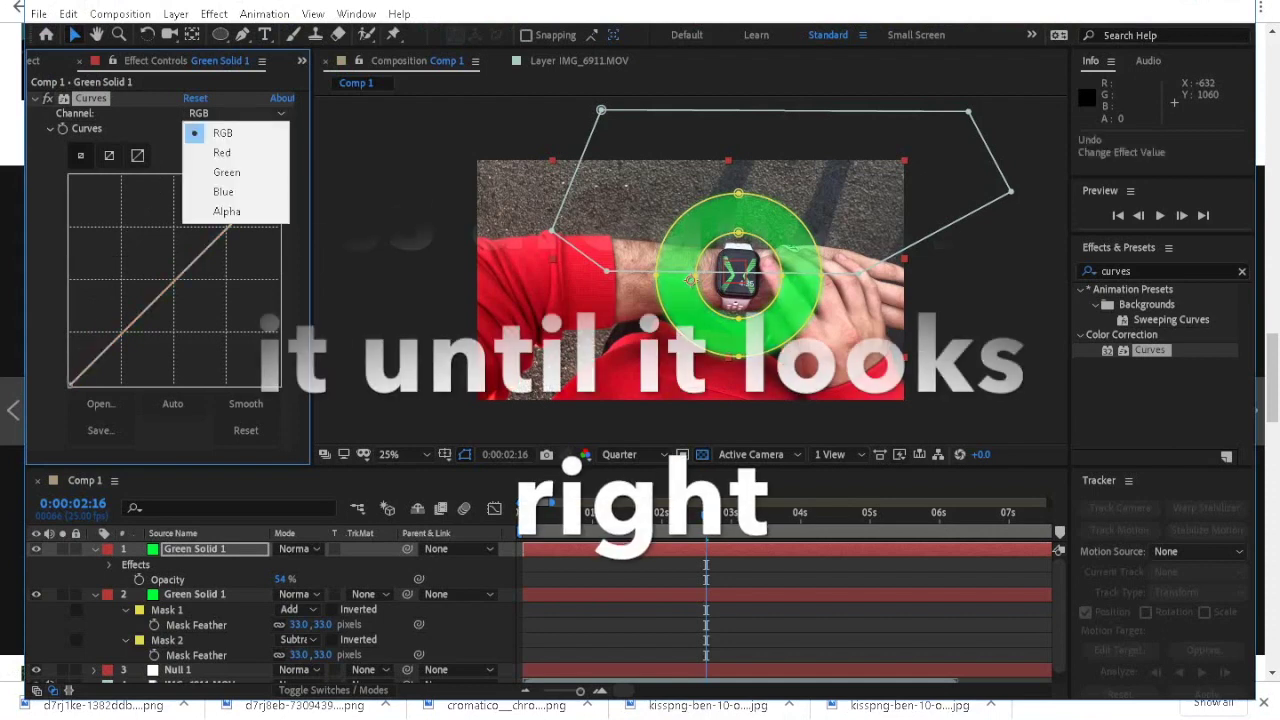
left_click(228, 171)
left_click_drag(177, 279, 230, 311)
key("ctrl+z")
Lower the Blue, Green and Red channel curves of the top Green Solid 1, bending the Blue curve the most.
left_click(236, 113)
left_click(224, 192)
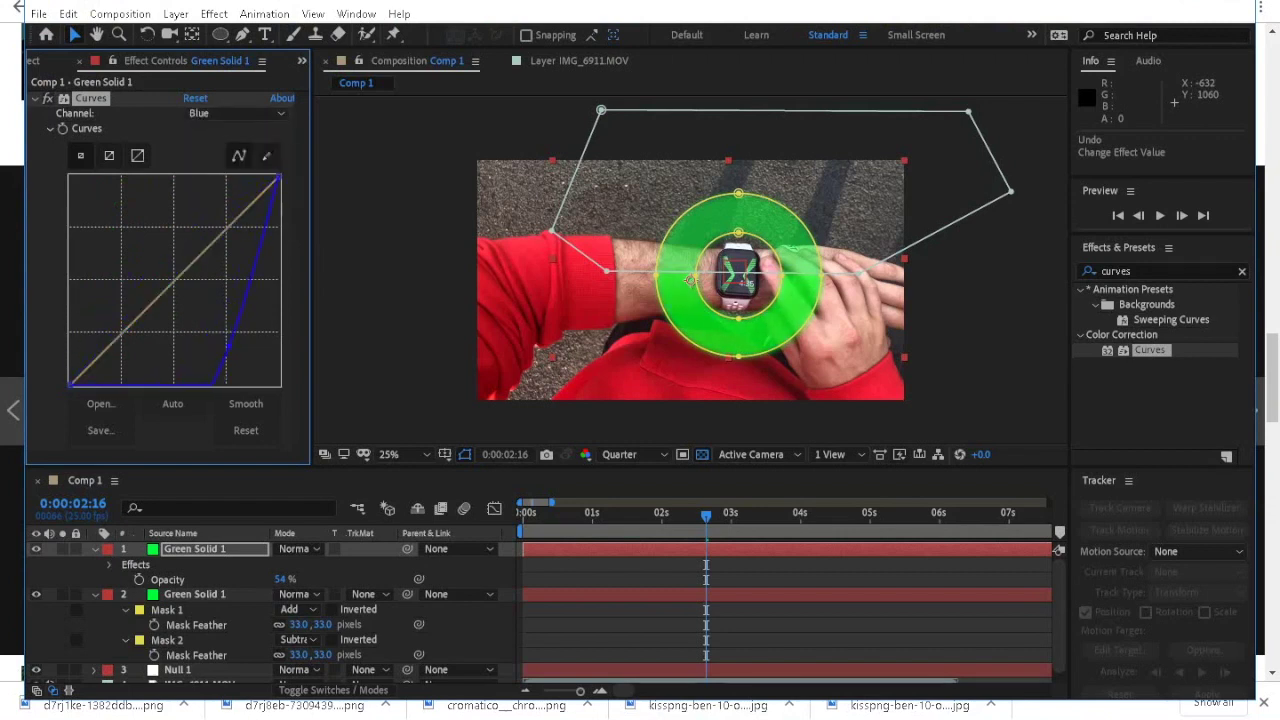
left_click(236, 113)
left_click(223, 172)
left_click_drag(178, 278, 174, 337)
left_click(236, 113)
left_click(223, 150)
Pull the RGB curve's highlight end almost to the bottom and set the top Green Solid 1 layer's opacity to 36%.
left_click(236, 113)
left_click(223, 130)
left_click_drag(279, 177, 272, 347)
mouse_move(280, 579)
left_mouse_down()
mouse_move(316, 579)
mouse_move(276, 579)
left_mouse_up()
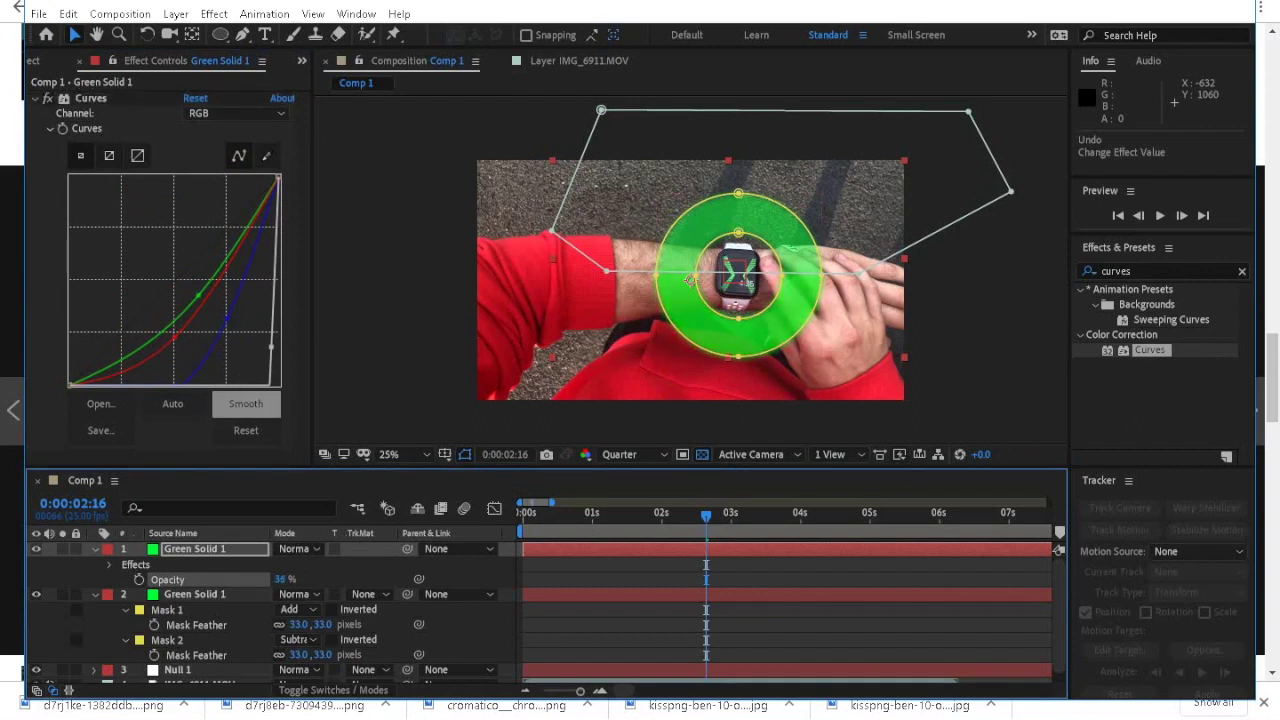
Collapse the top layer's properties, select the IMG_6911.MOV layer, and examine the feathered green ring around the watch.
left_click(95, 549)
left_click(200, 655)
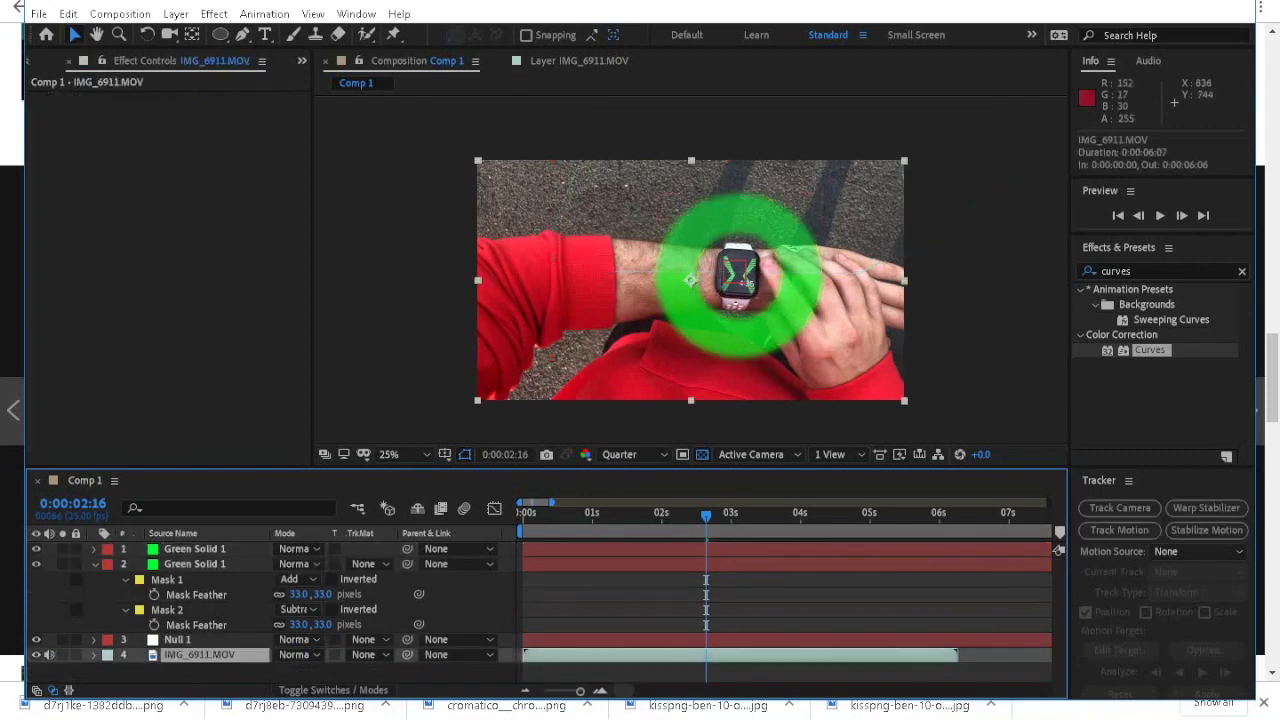
scroll(737, 226, "up", 2)
scroll(730, 240, "down", 3)
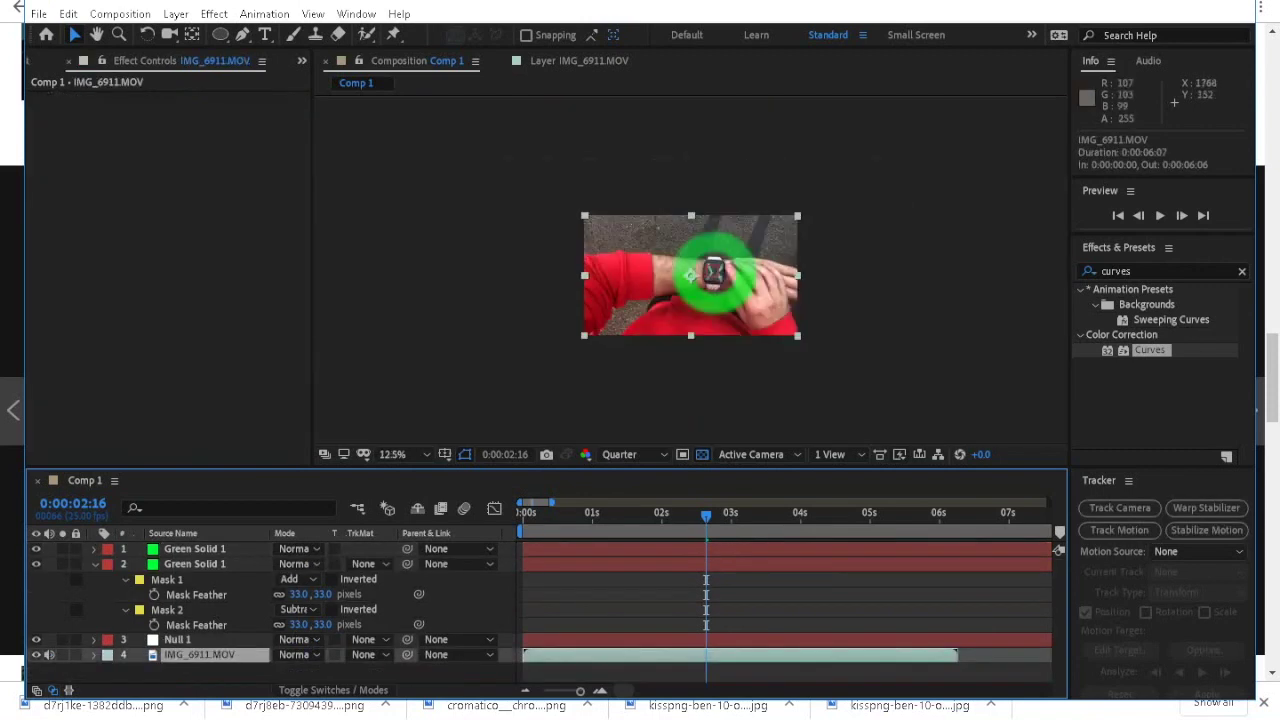
scroll(716, 280, "up", 3)
scroll(791, 257, "down", 3)
scroll(791, 257, "up", 1)
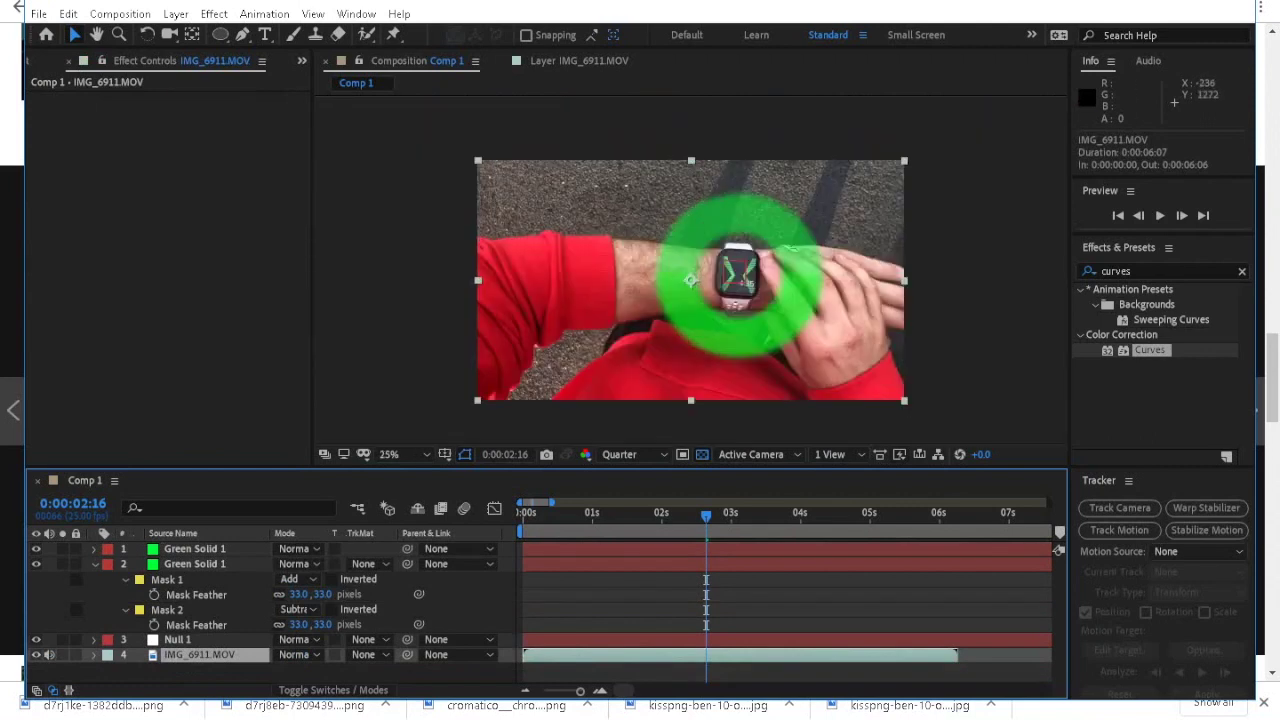
Collapse the second Green Solid 1 layer and parent both Green Solid 1 layers to Null 1.
left_click(95, 564)
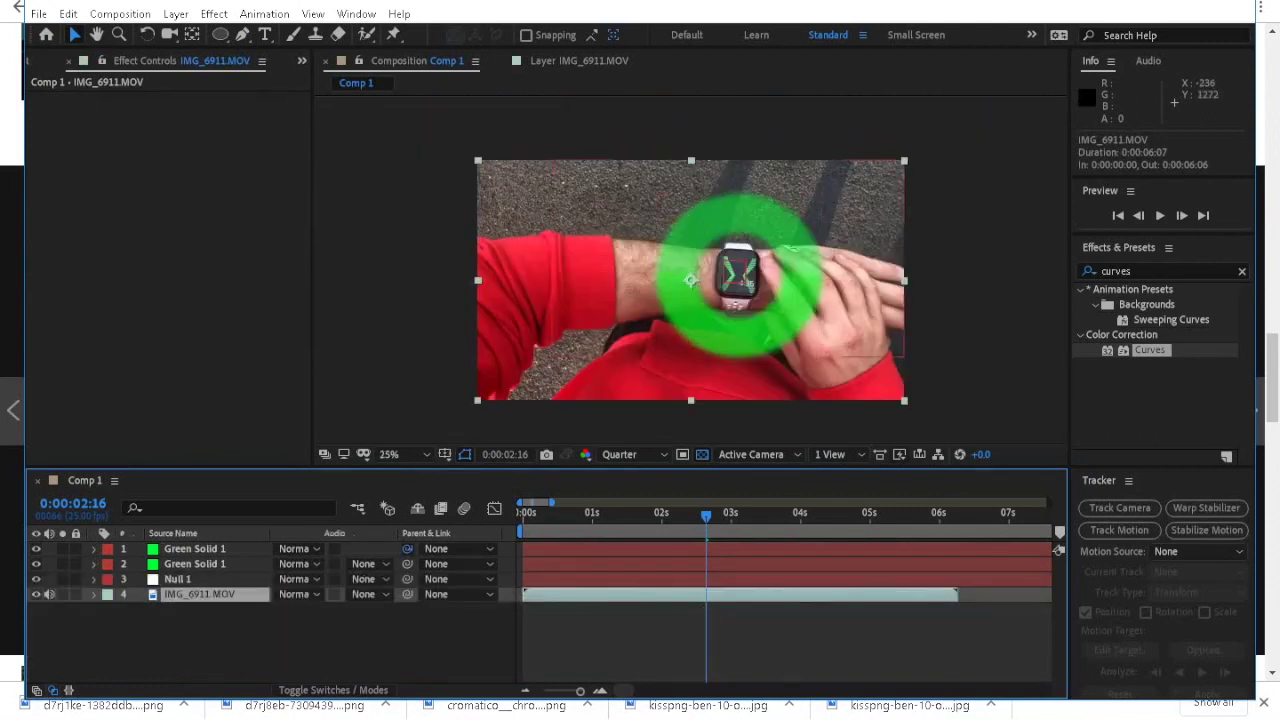
left_click_drag(407, 549, 180, 580)
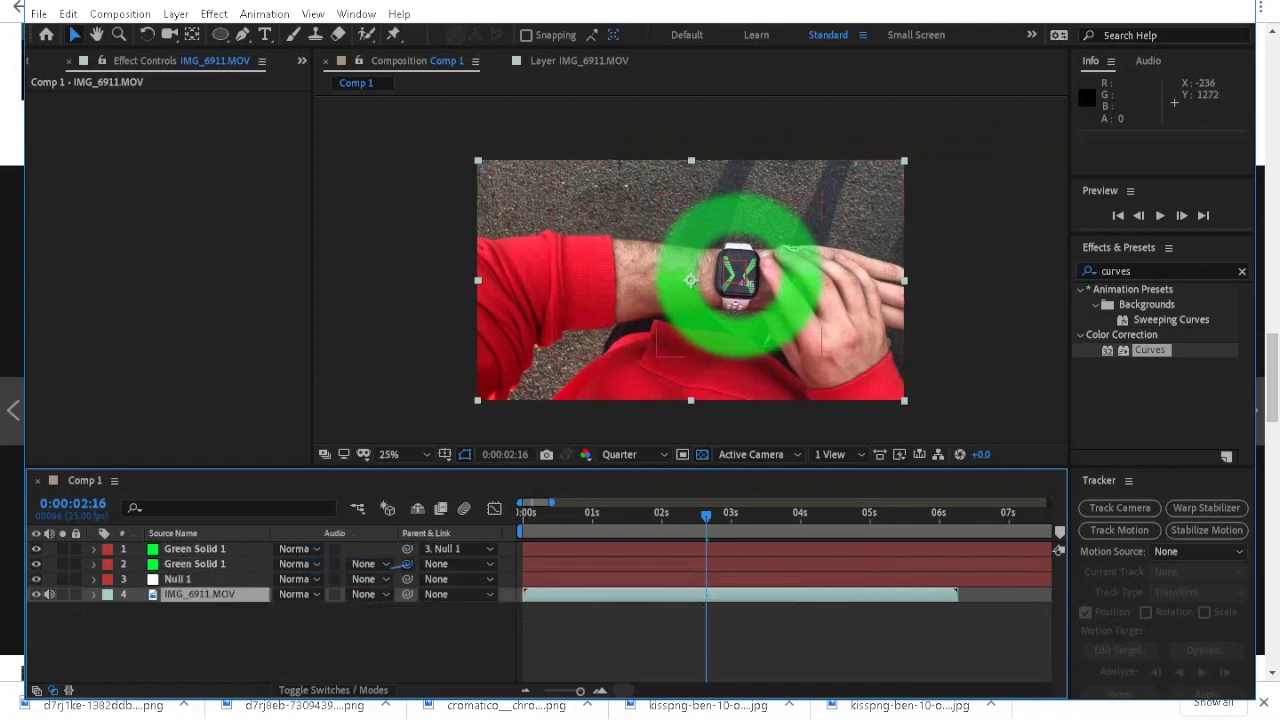
left_click_drag(378, 565, 180, 580)
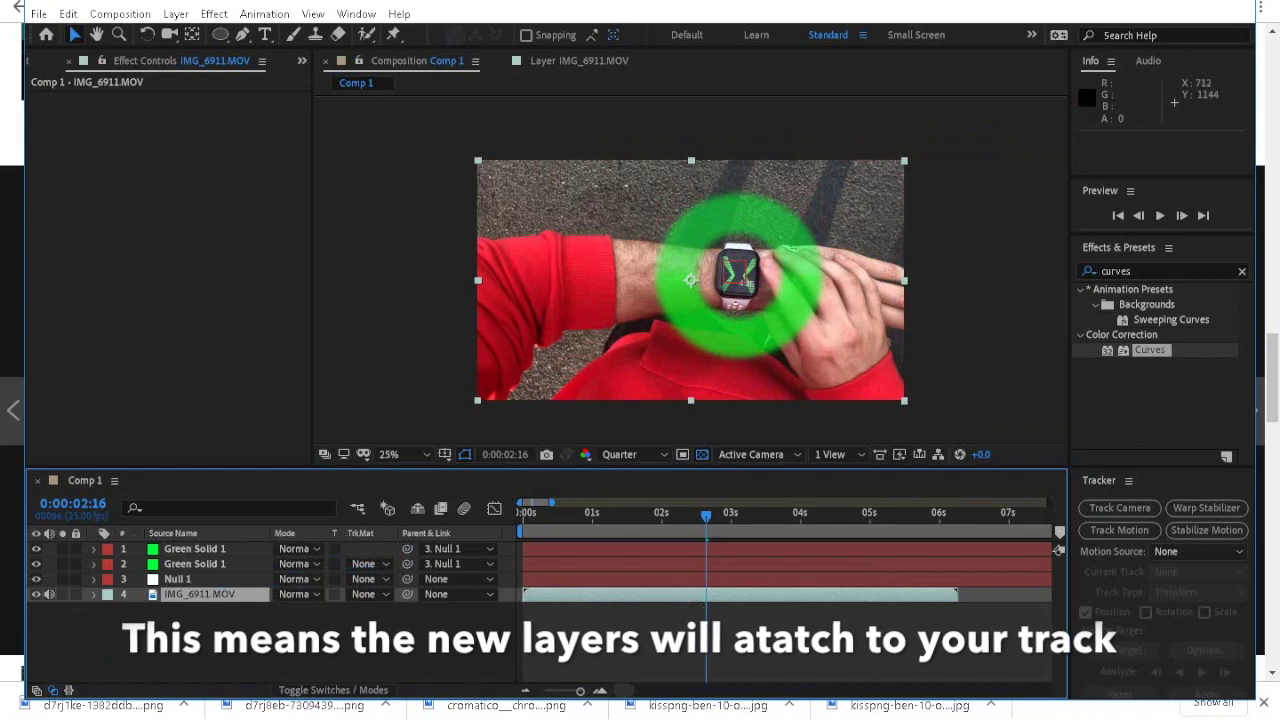
Play back the composition to check that the ring follows the watch, and return to 0:00:02:16.
key("space")
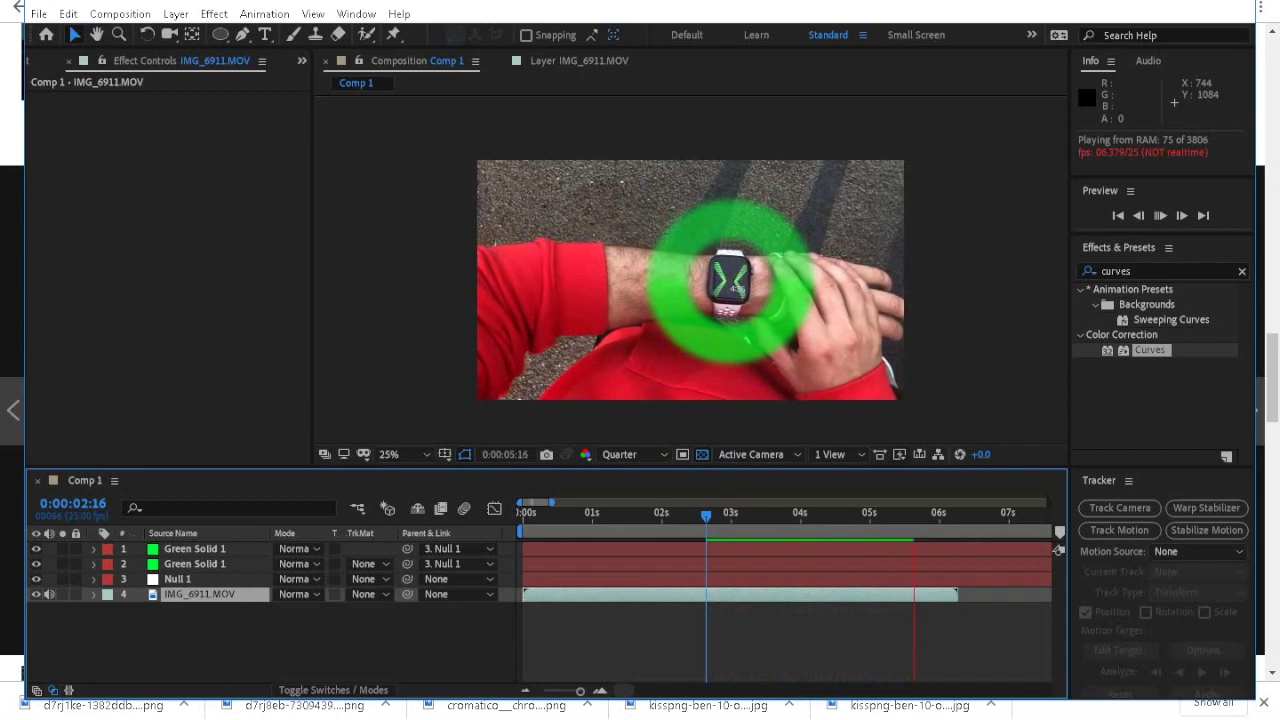
key("space")
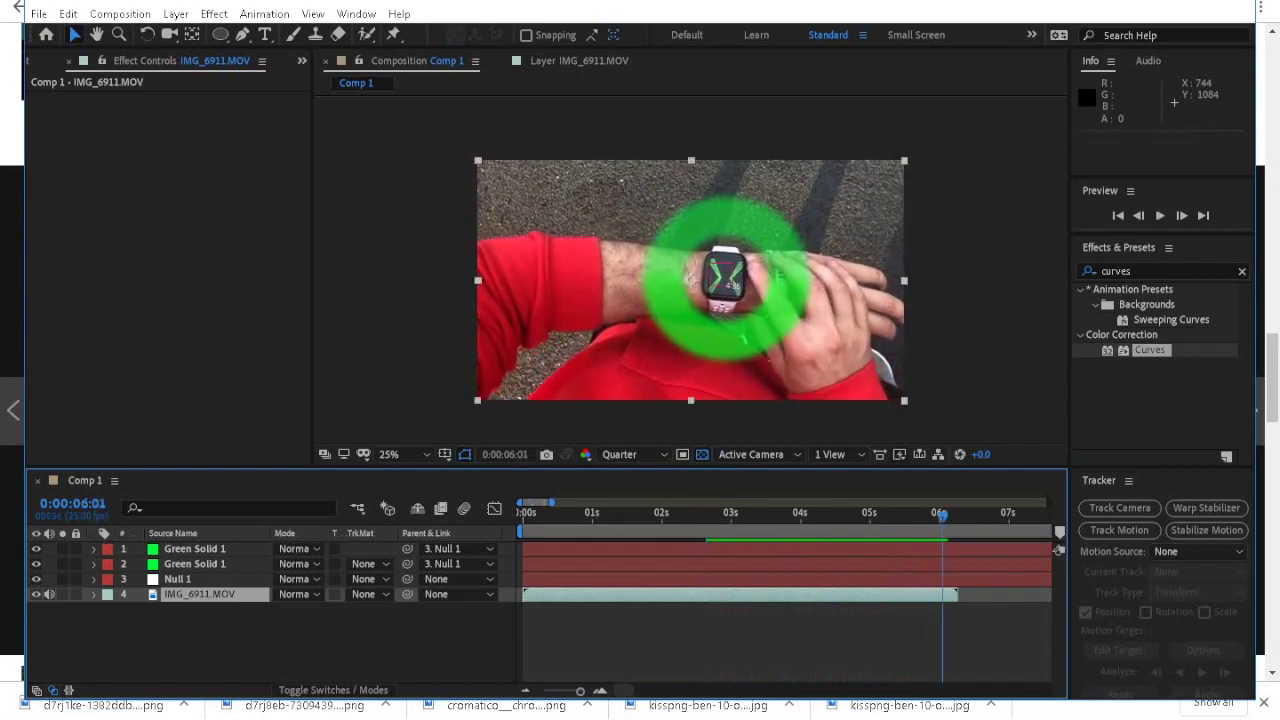
left_click_drag(942, 515, 703, 515)
key("Page_Down")
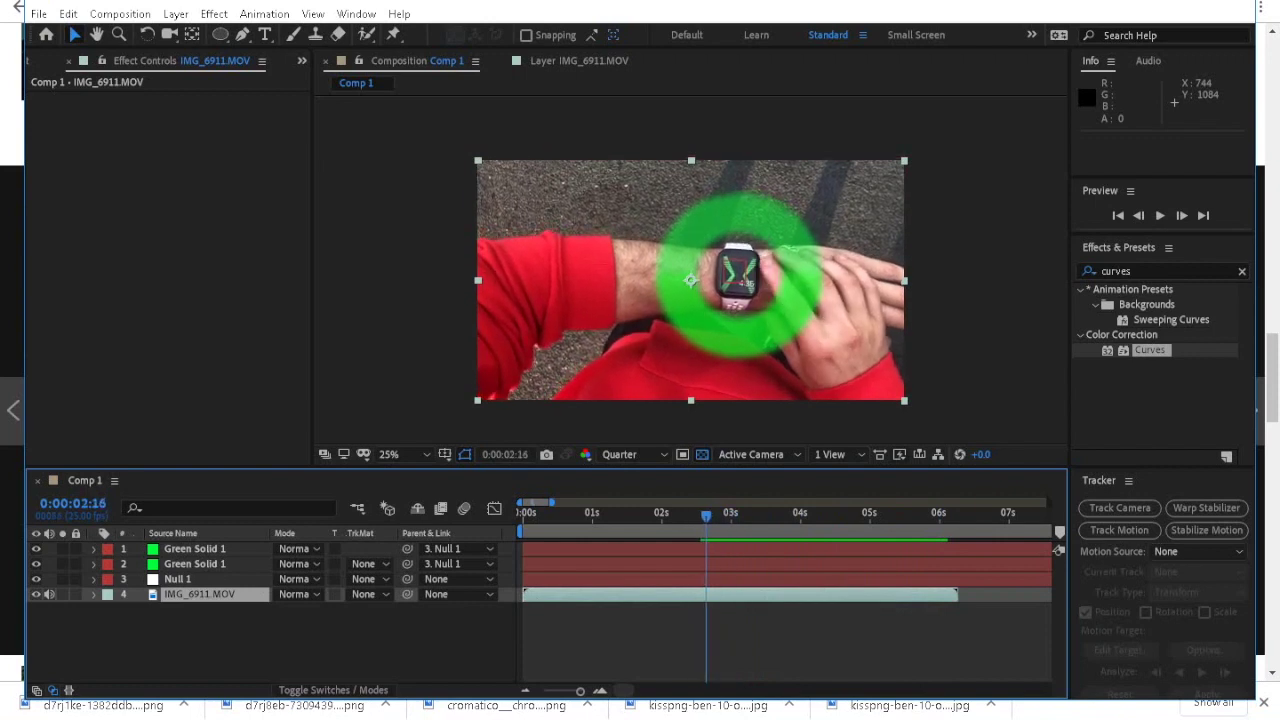
Import all the alien images from the 10's aliens folder into the project, checking the browser's omniverse hologram results along the way.
key("ctrl+0")
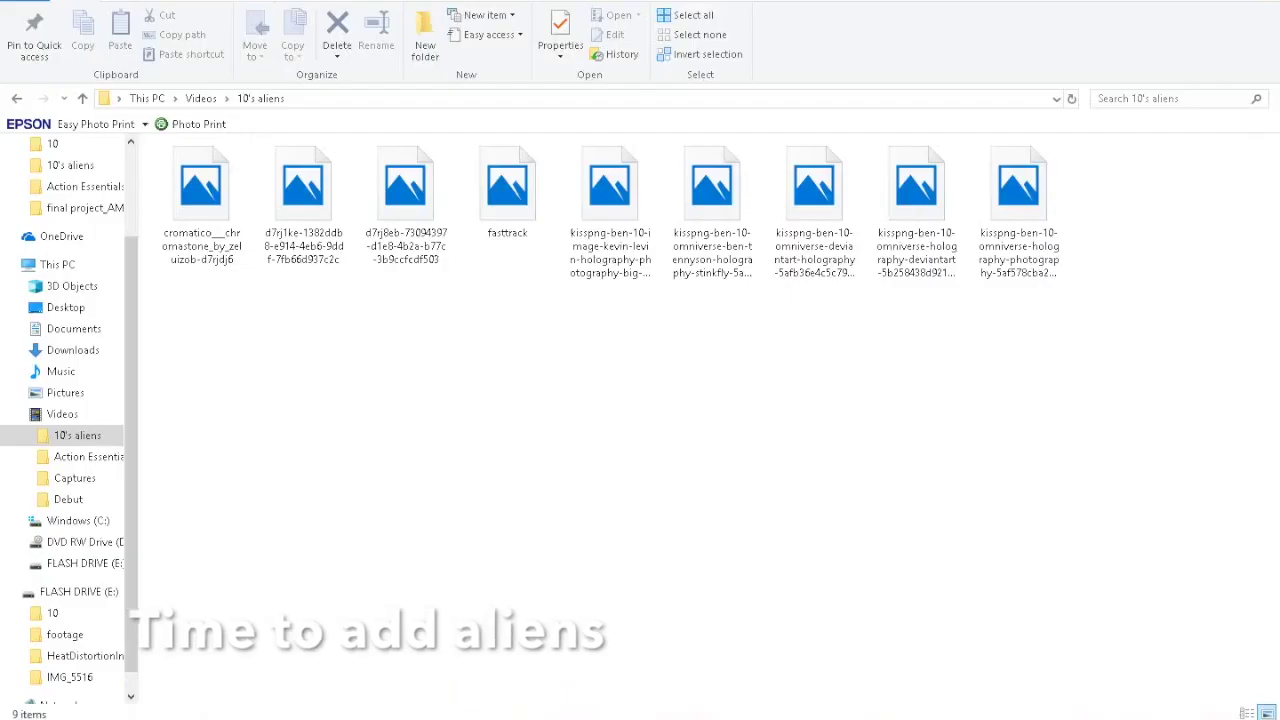
left_click_drag(237, 336, 1026, 240)
left_click_drag(1238, 194, 232, 232)
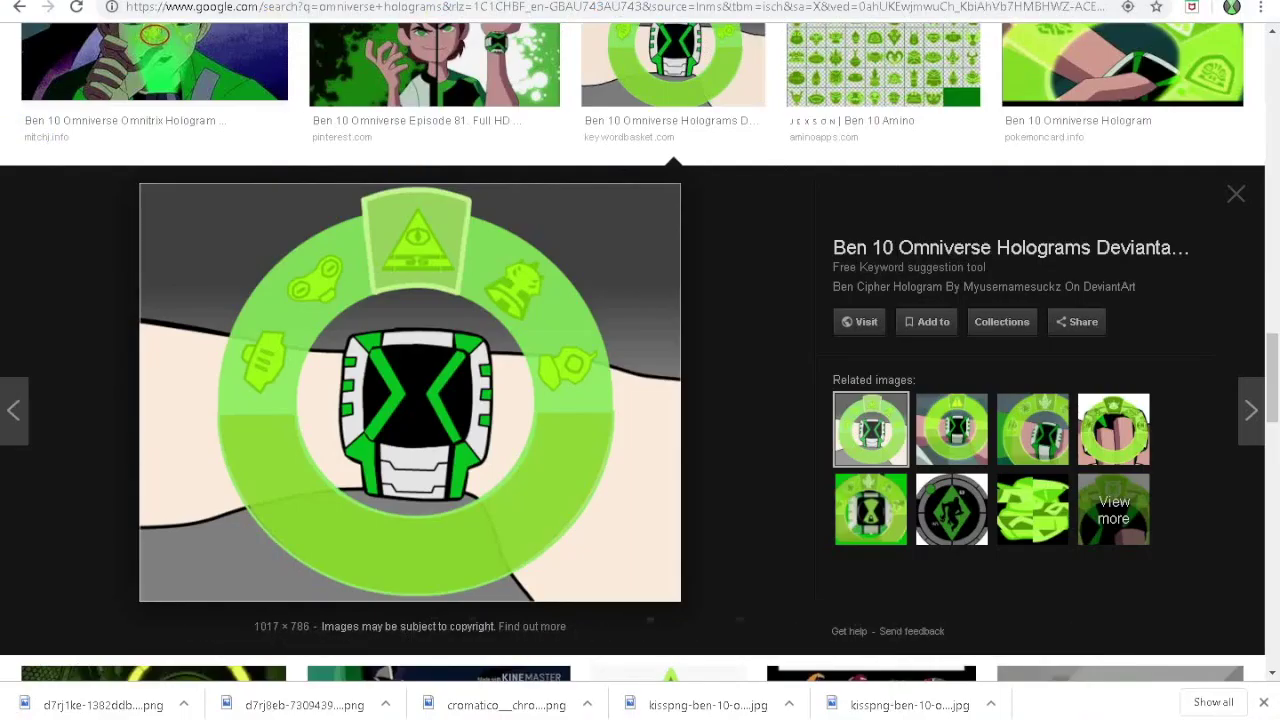
scroll(620, 150, "up", 15)
scroll(600, 218, "up", 2)
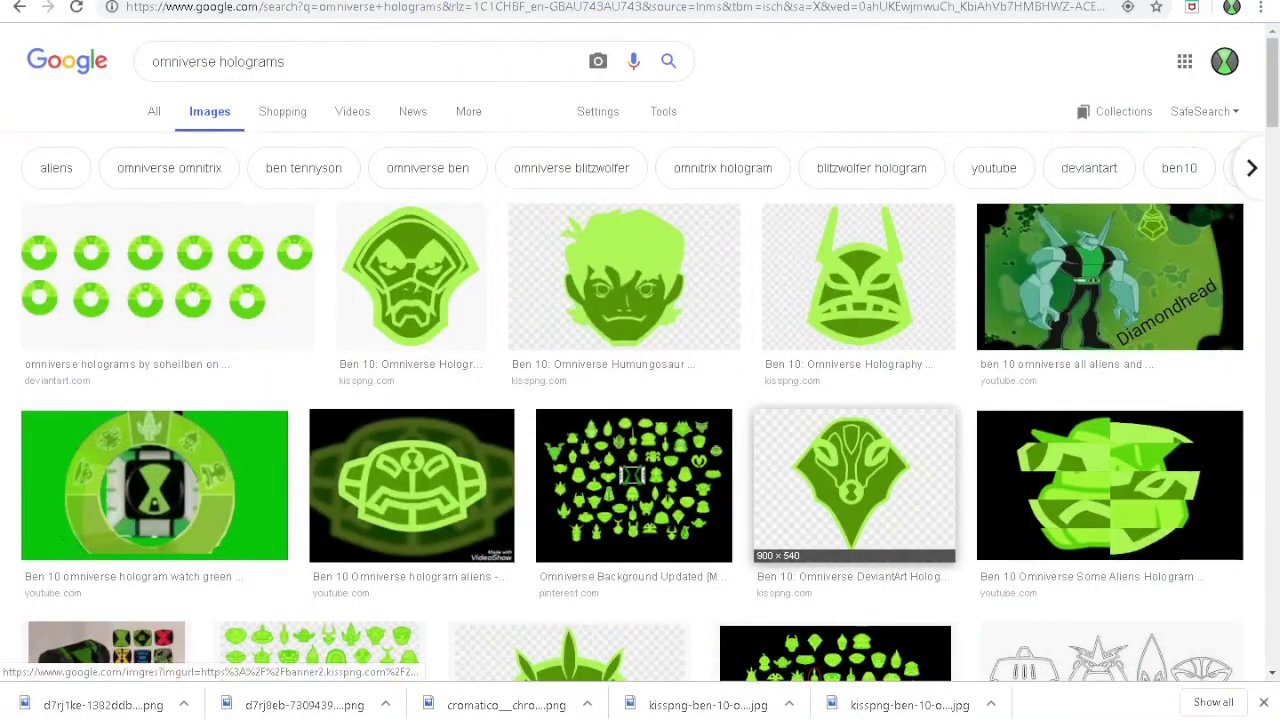
scroll(640, 400, "down", 2)
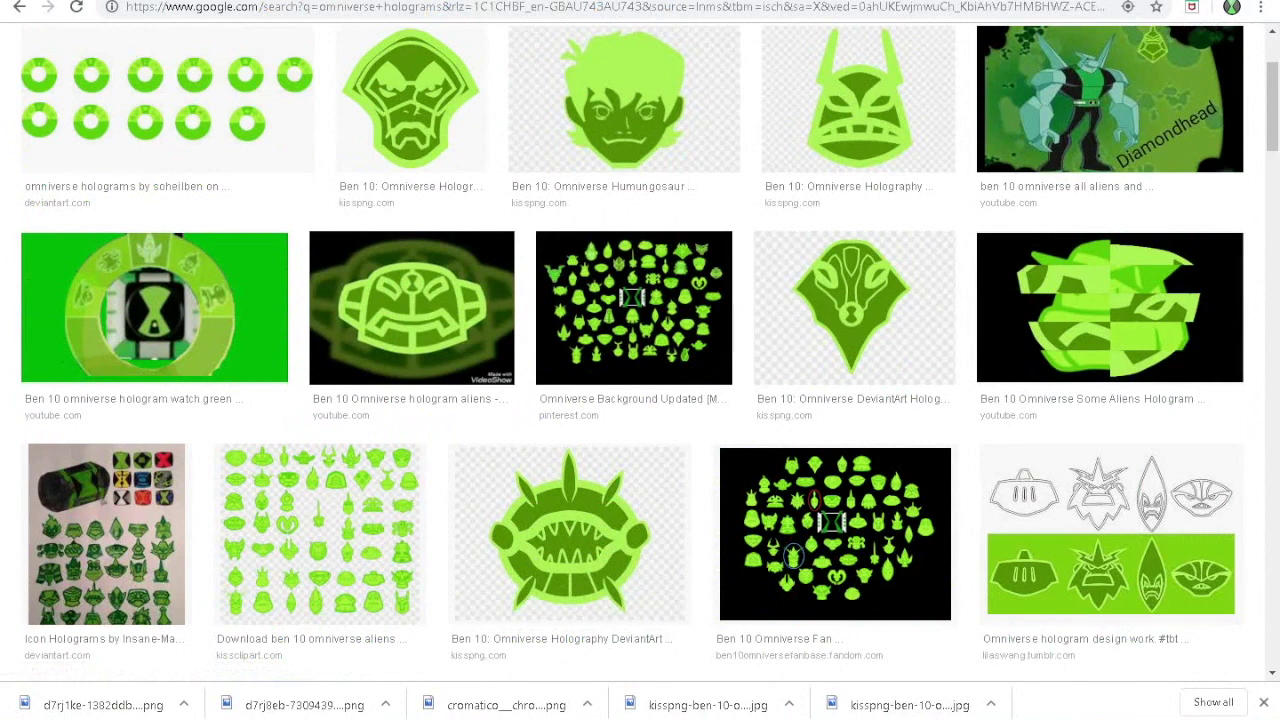
mouse_move(459, 718)
left_click(360, 665)
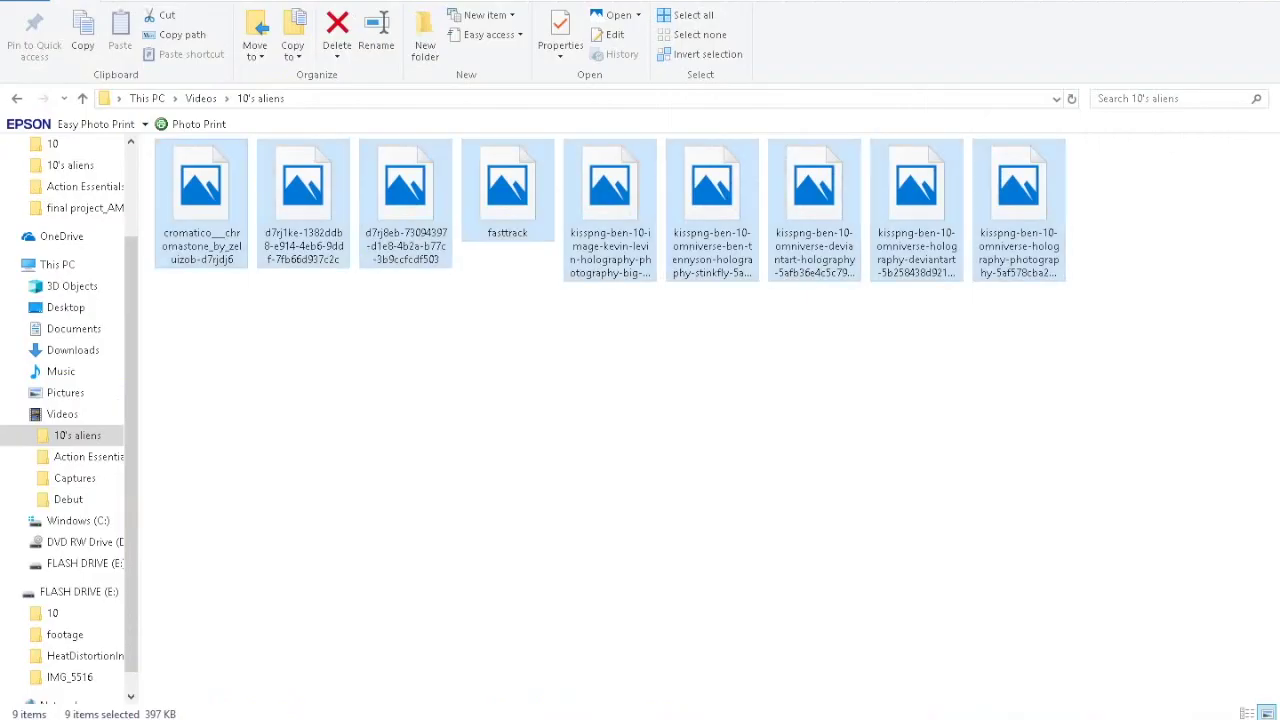
left_click_drag(702, 205, 210, 395)
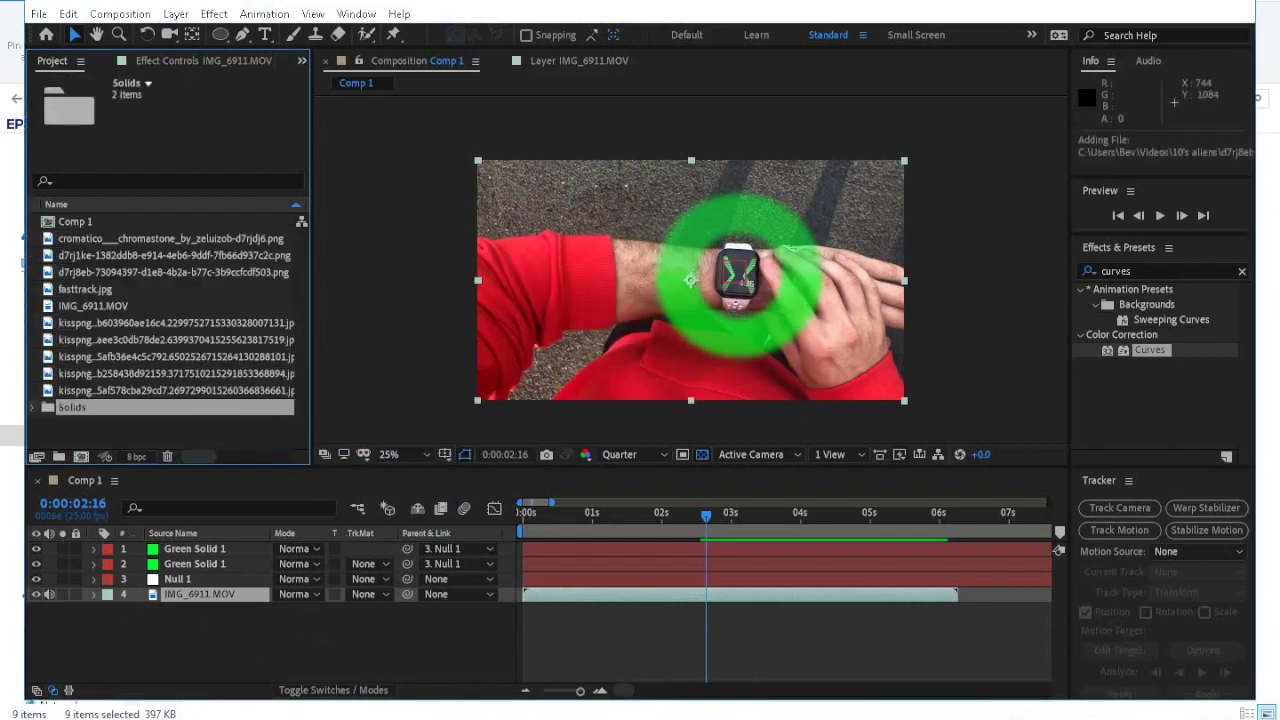
Add the d7rj1ke alien PNG as the top layer of Comp 1 and scale it down to 55%.
left_click_drag(175, 255, 182, 542)
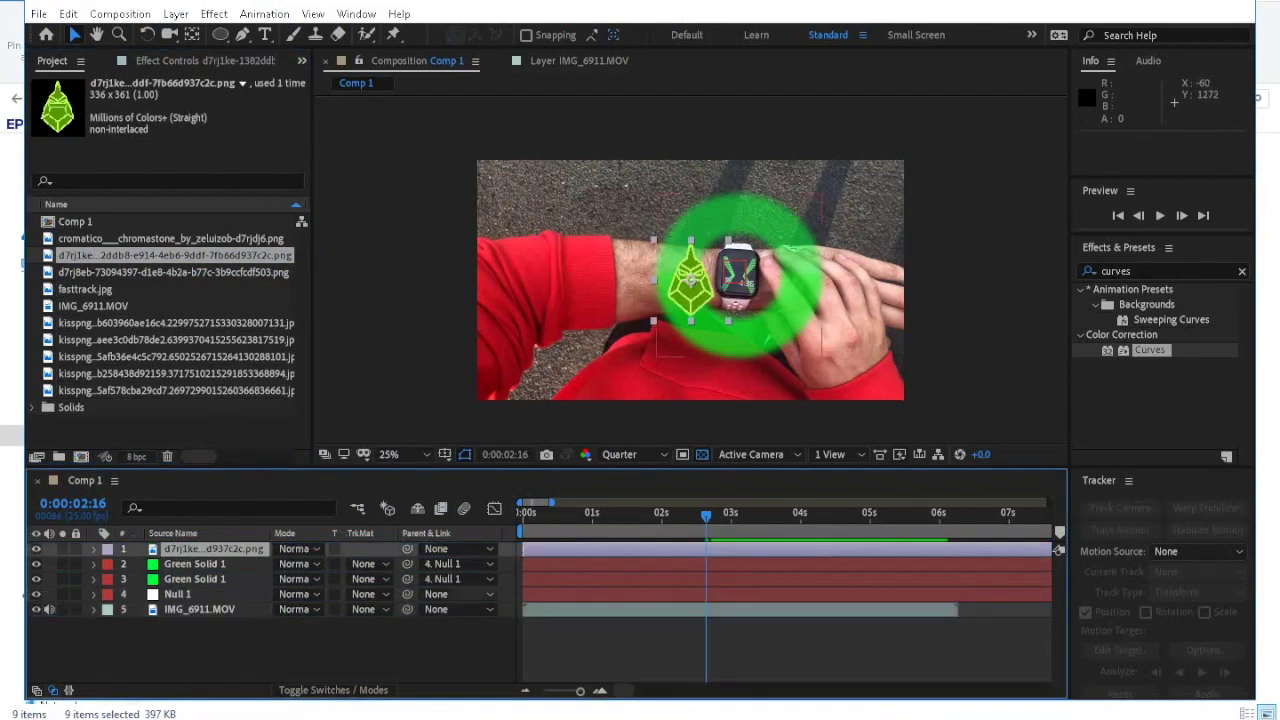
key("s")
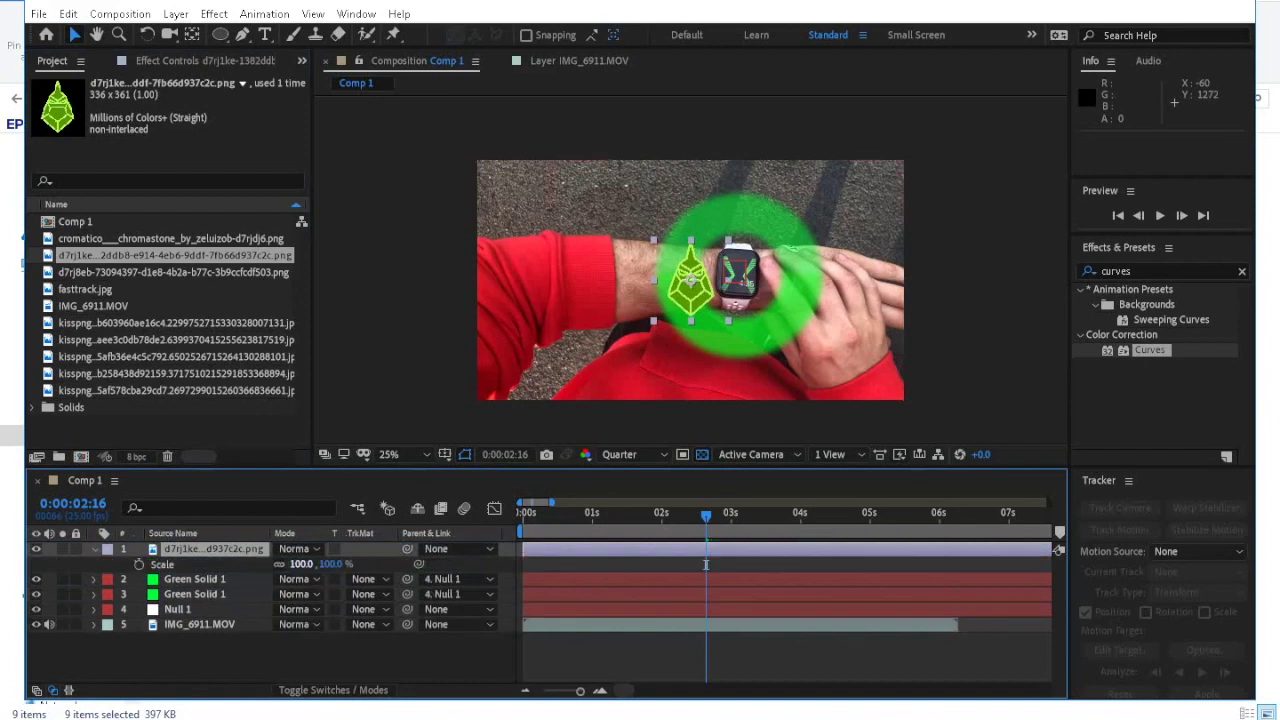
left_click_drag(301, 564, 272, 564)
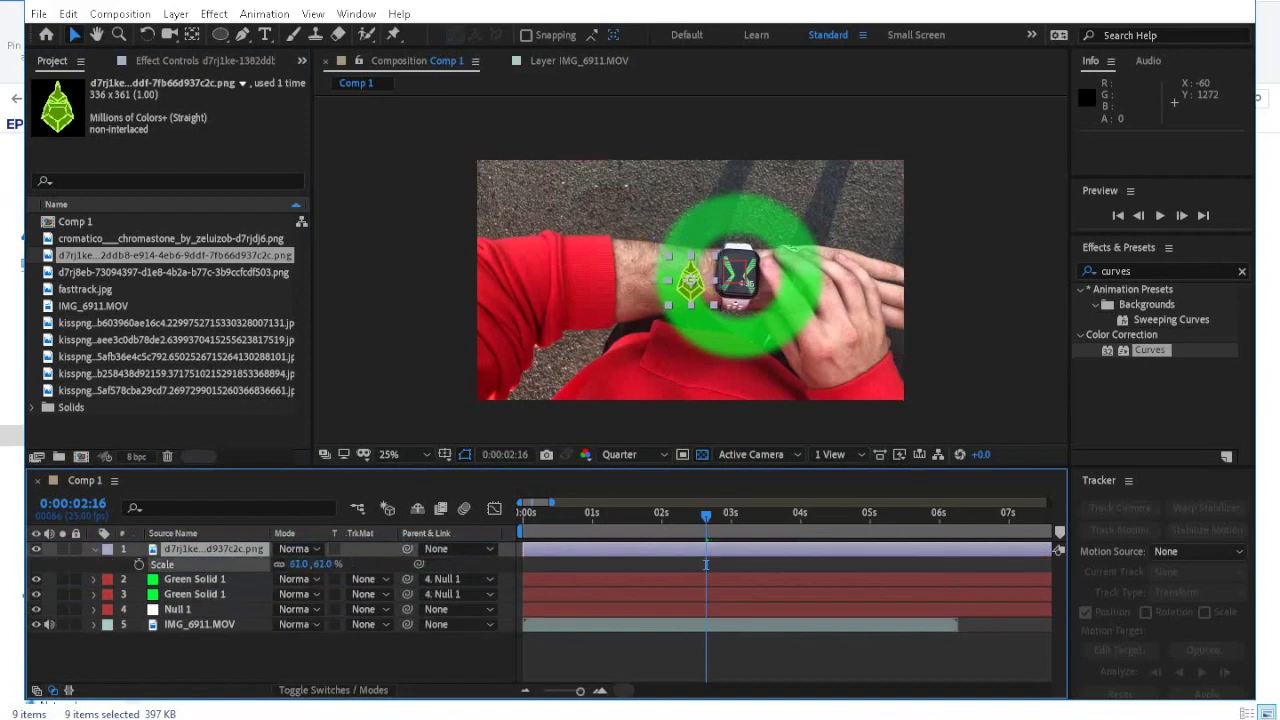
scroll(680, 292, "up", 3)
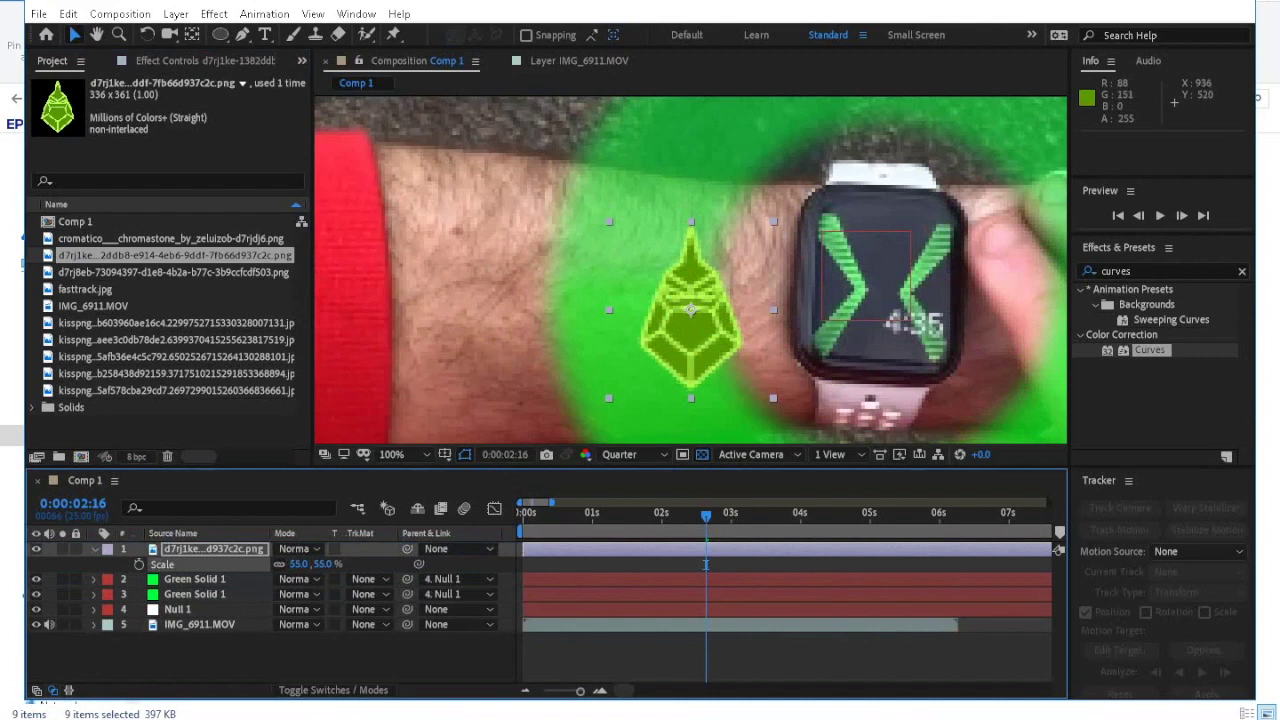
Move the d7rj1ke alien icon to the top centre of the green ring and set its scale to 45%.
scroll(732, 291, "down", 1)
left_click_drag(700, 270, 805, 137)
left_click(299, 564)
type("50")
left_click(706, 564)
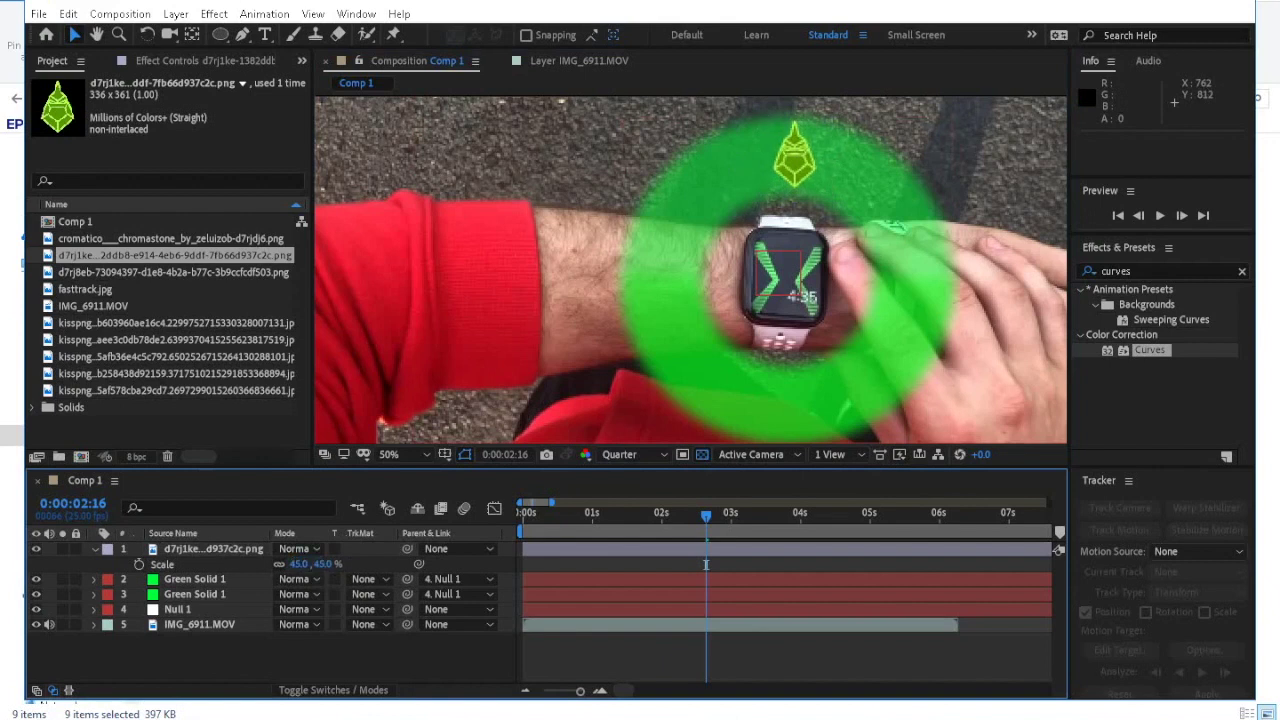
Add the d7rj8eb alien PNG above the other layers and scale it down to 29%.
left_click_drag(150, 272, 256, 547)
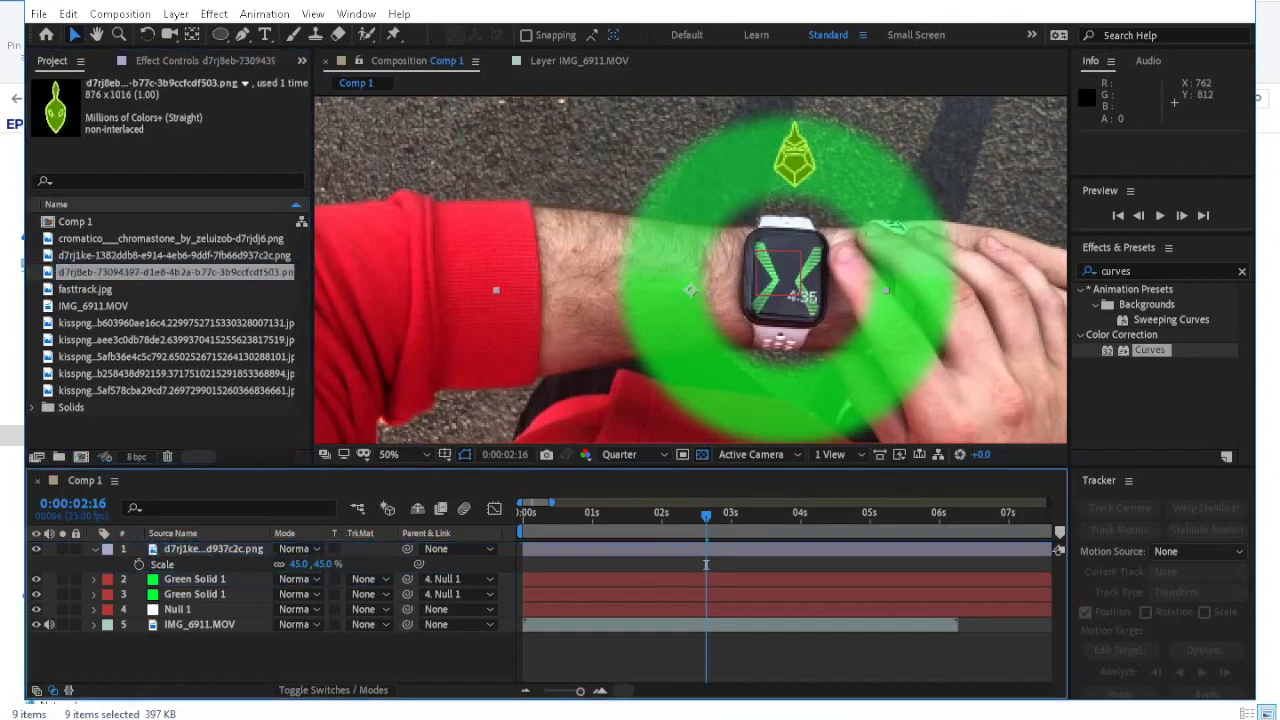
left_click_drag(706, 565, 706, 565)
key("s")
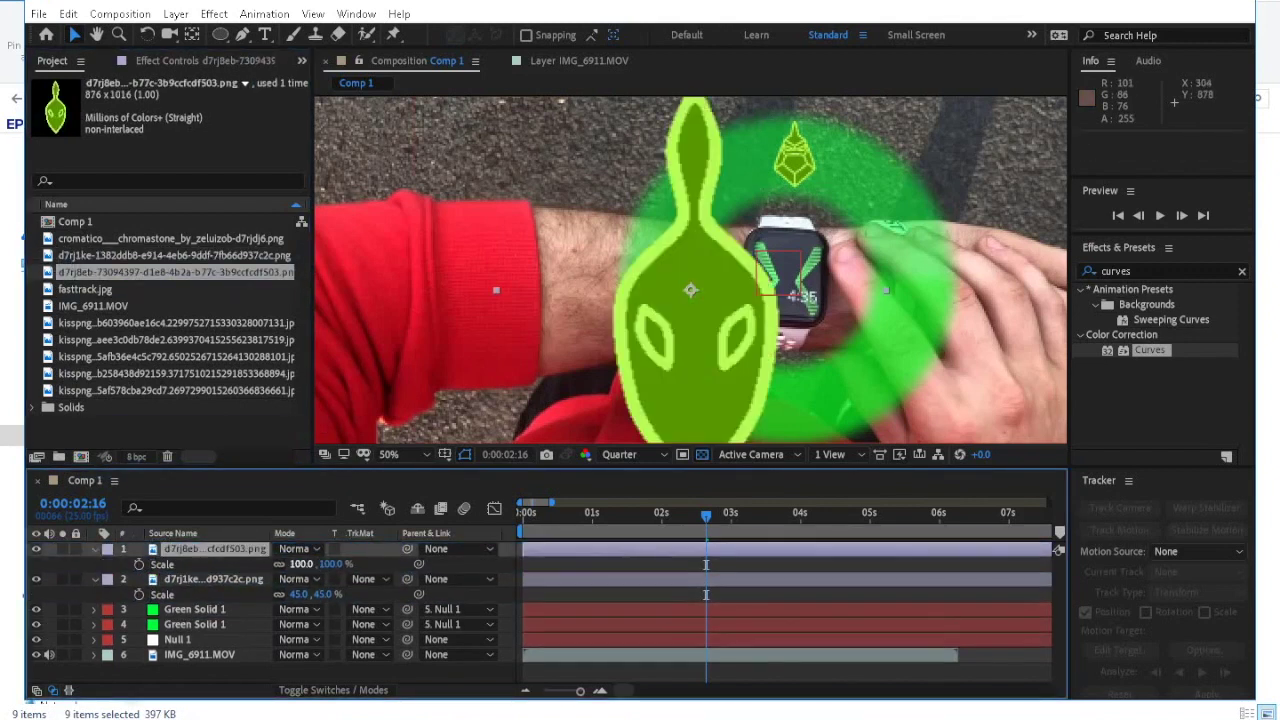
left_click(301, 564)
type("45")
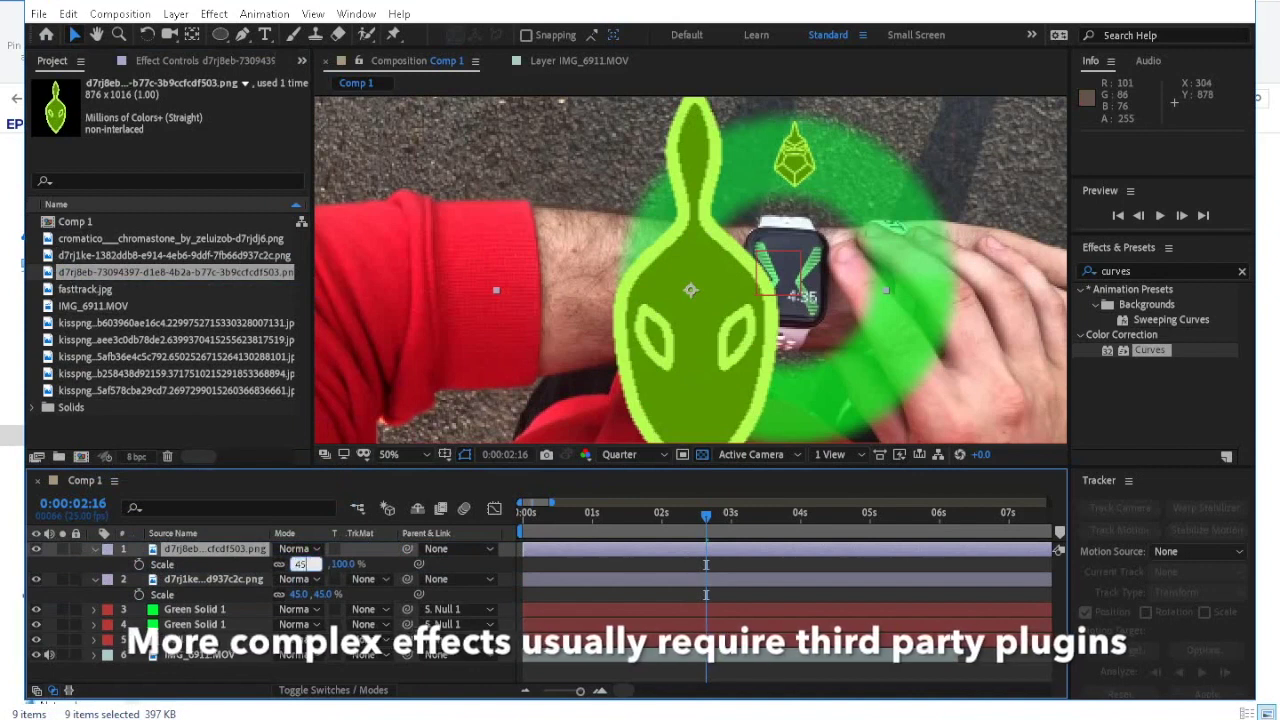
left_click(400, 675)
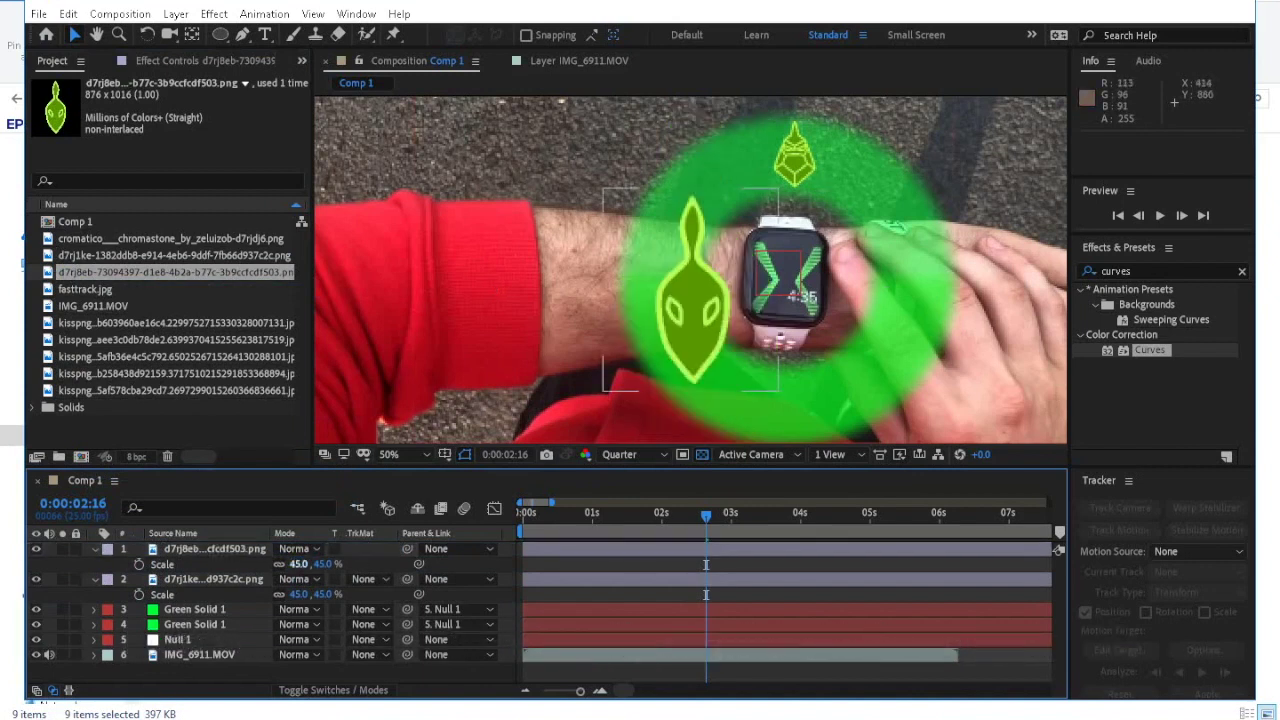
left_click_drag(299, 564, 288, 564)
Open a reference picture of the Omnitrix hologram ring in the browser, examine its icon placement, and return to the composition.
left_click(458, 719)
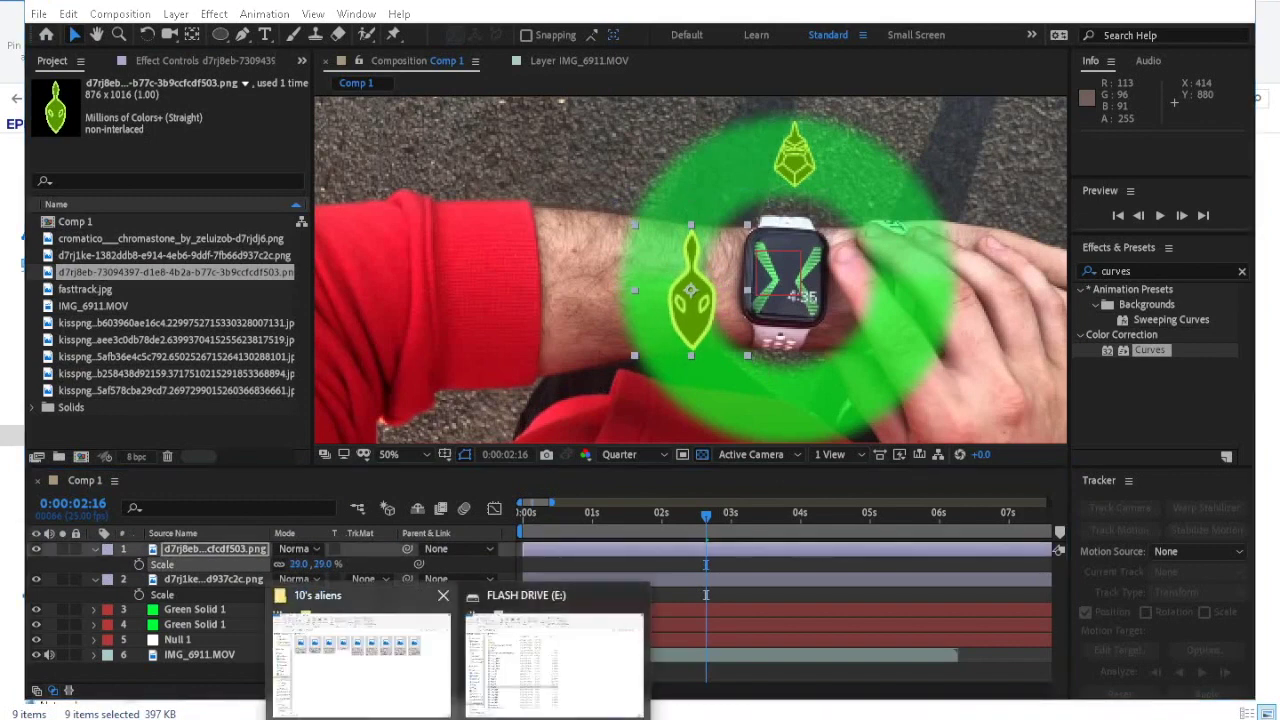
left_click(510, 719)
scroll(565, 540, "down", 5)
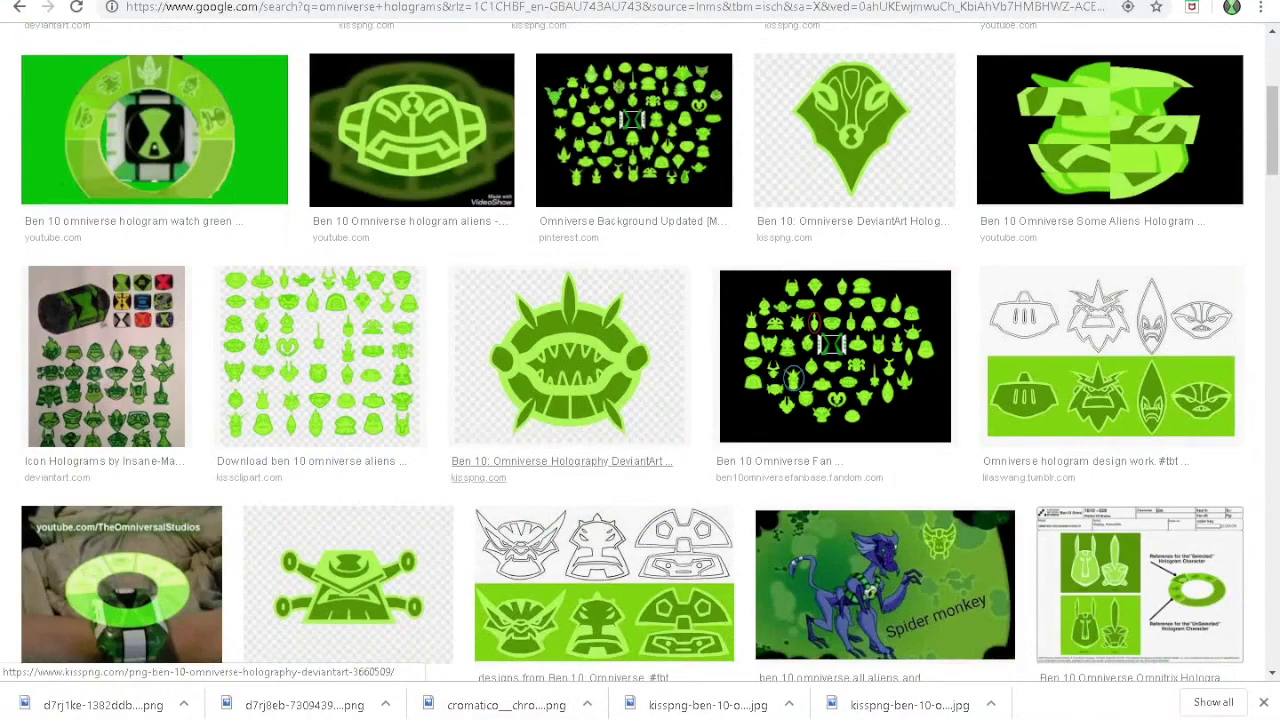
left_click(1150, 536)
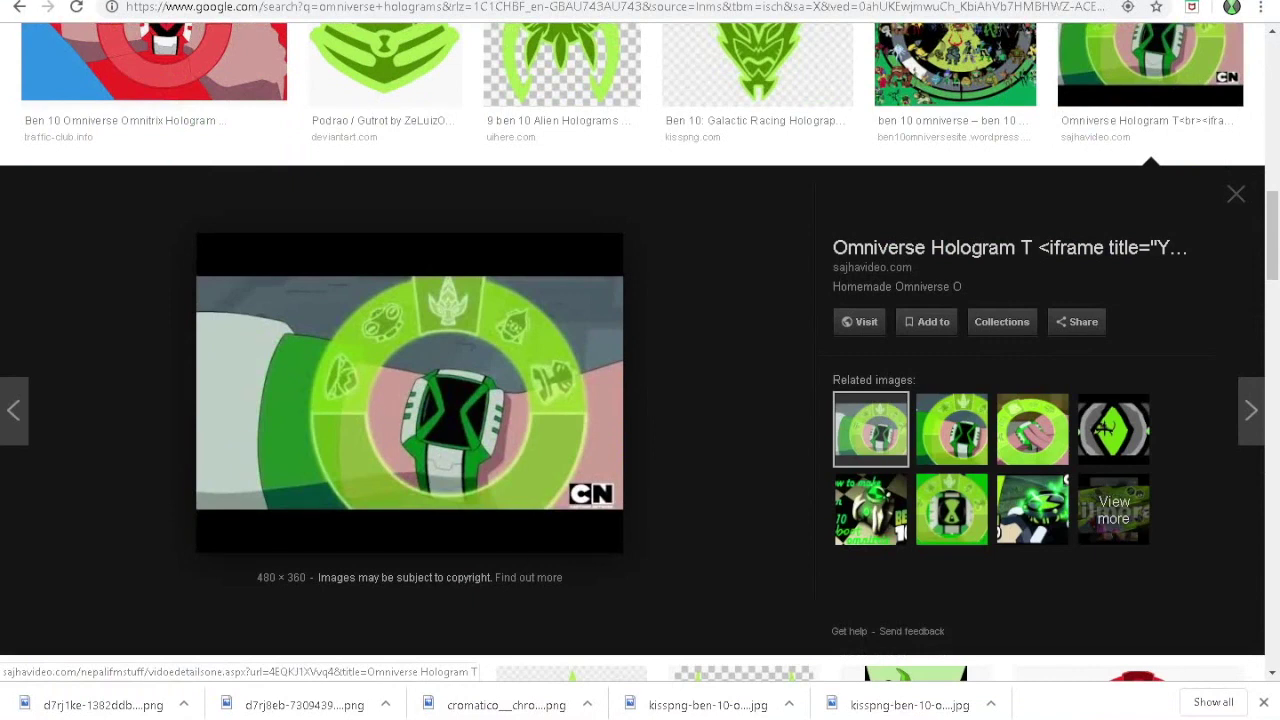
left_click(690, 719)
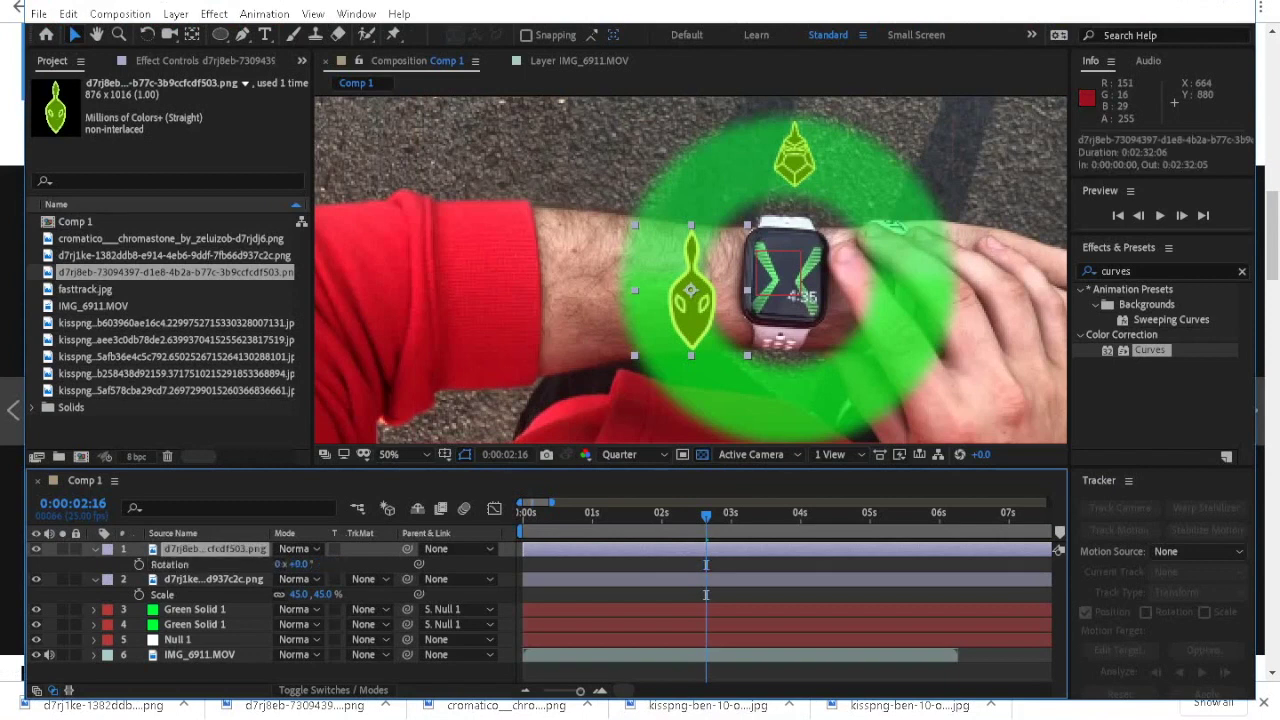
Place the d7rj8eb alien icon beside the top icon on the ring's upper left, tilted anticlockwise and scaled to 19%.
left_click_drag(299, 564, 290, 564)
left_click_drag(693, 302, 719, 166)
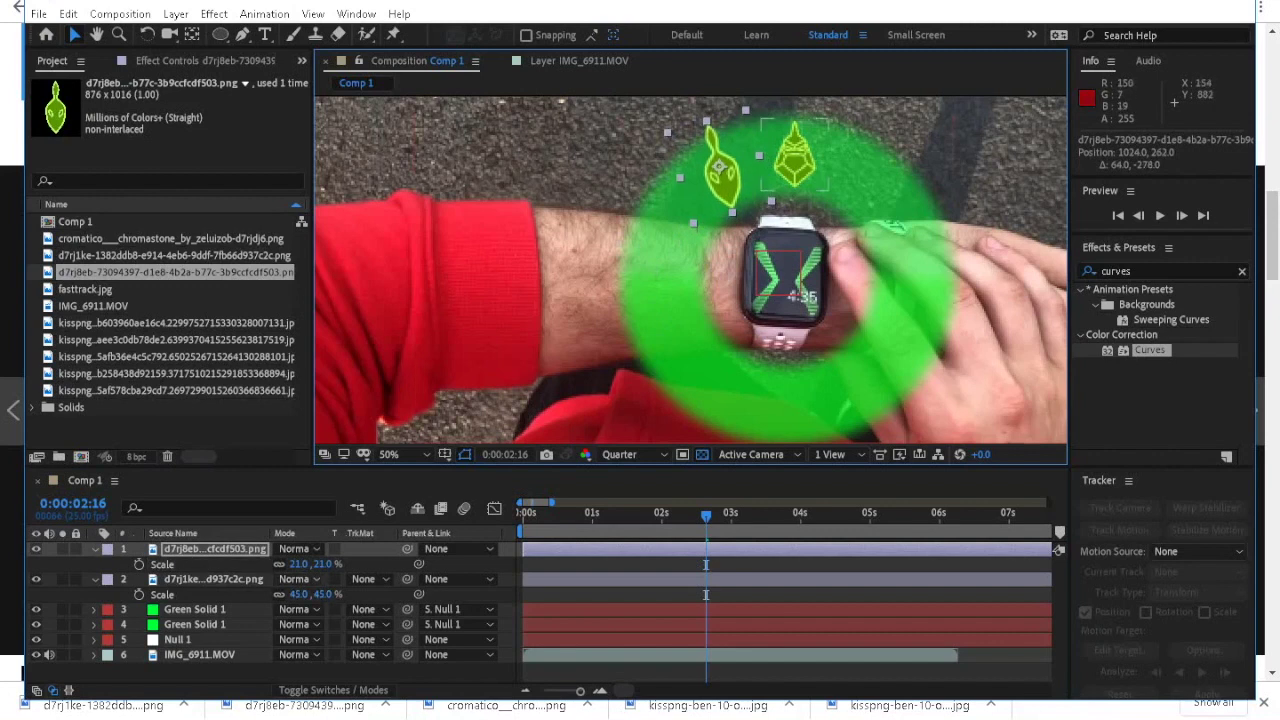
left_click_drag(298, 564, 297, 564)
Set the tilted d7rj8eb alien icon's scale to 15%.
left_click(298, 564)
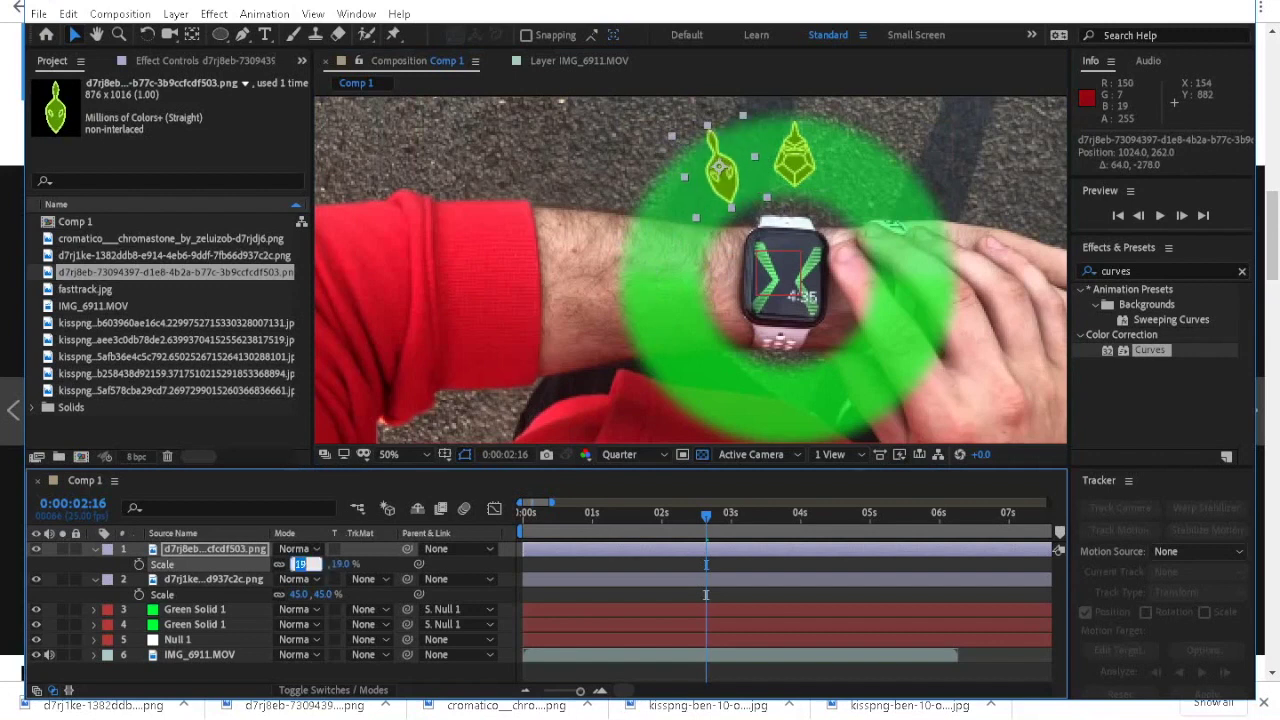
type("15")
left_click(213, 579)
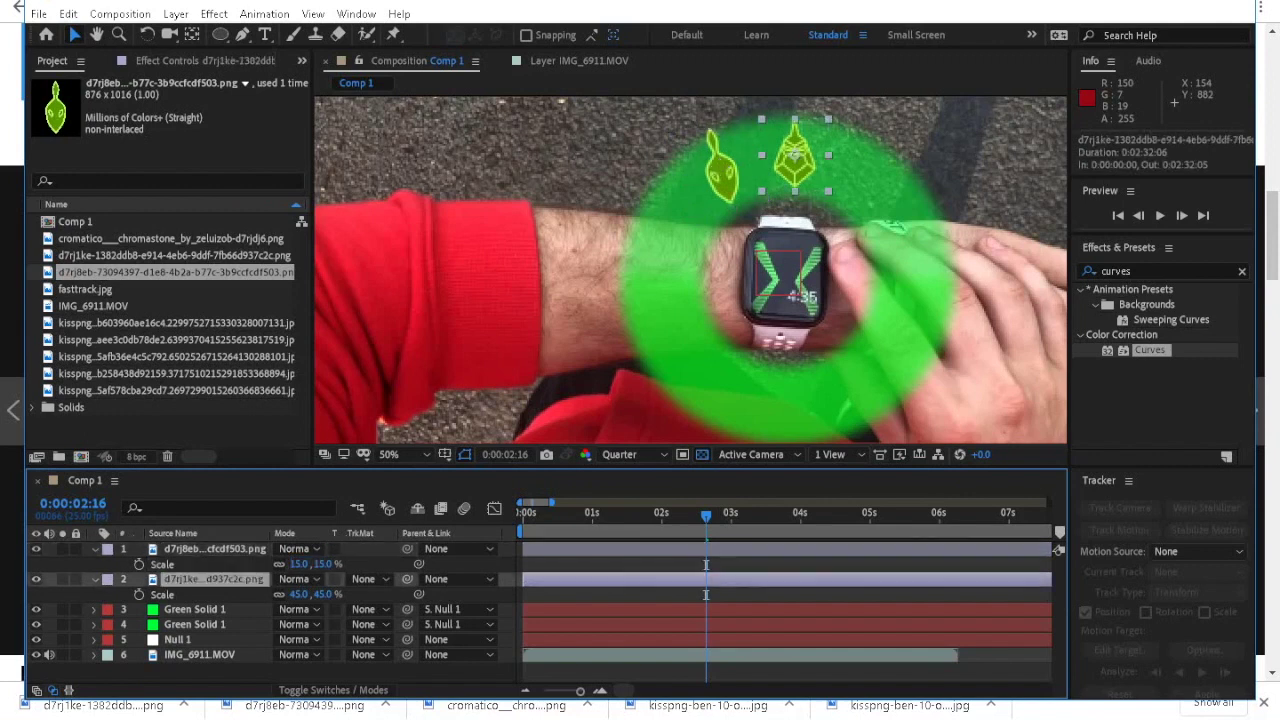
left_click(213, 549)
left_click(298, 564)
key("Return")
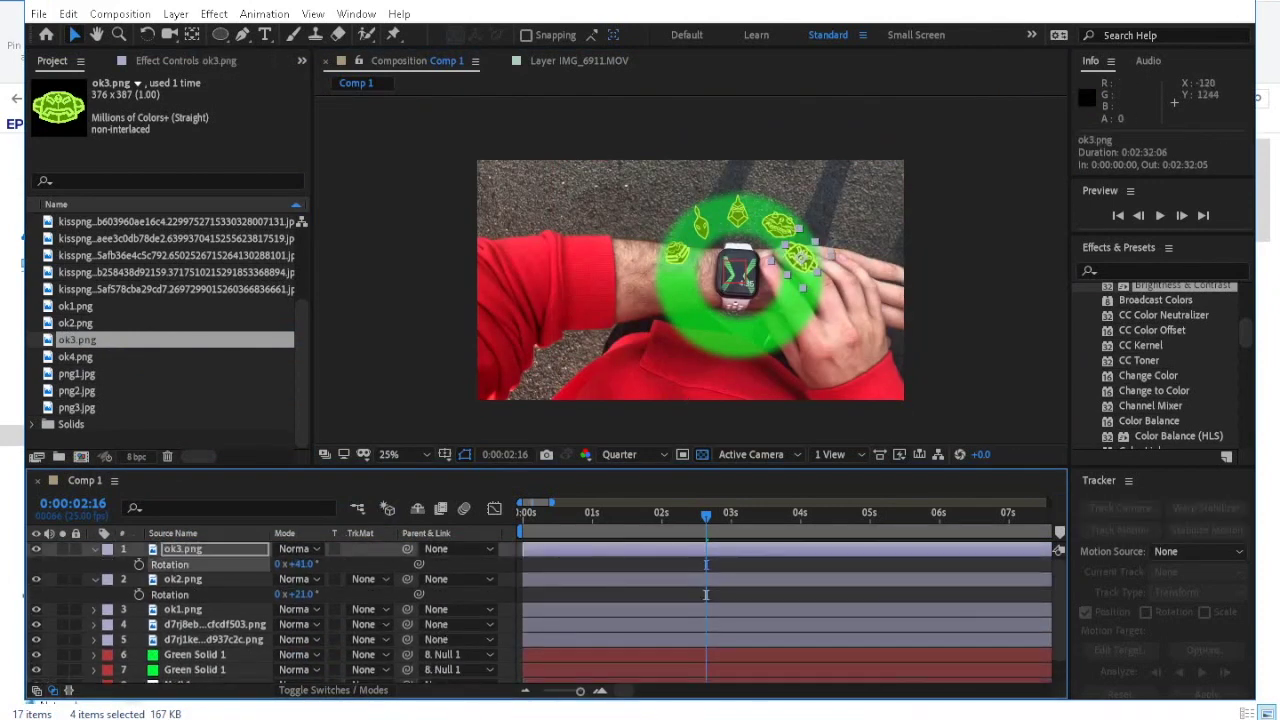
Parent the five alien icon layers, from ok3.png down to the d7rj1ke PNG, to Null 1.
scroll(300, 615, "down", 2)
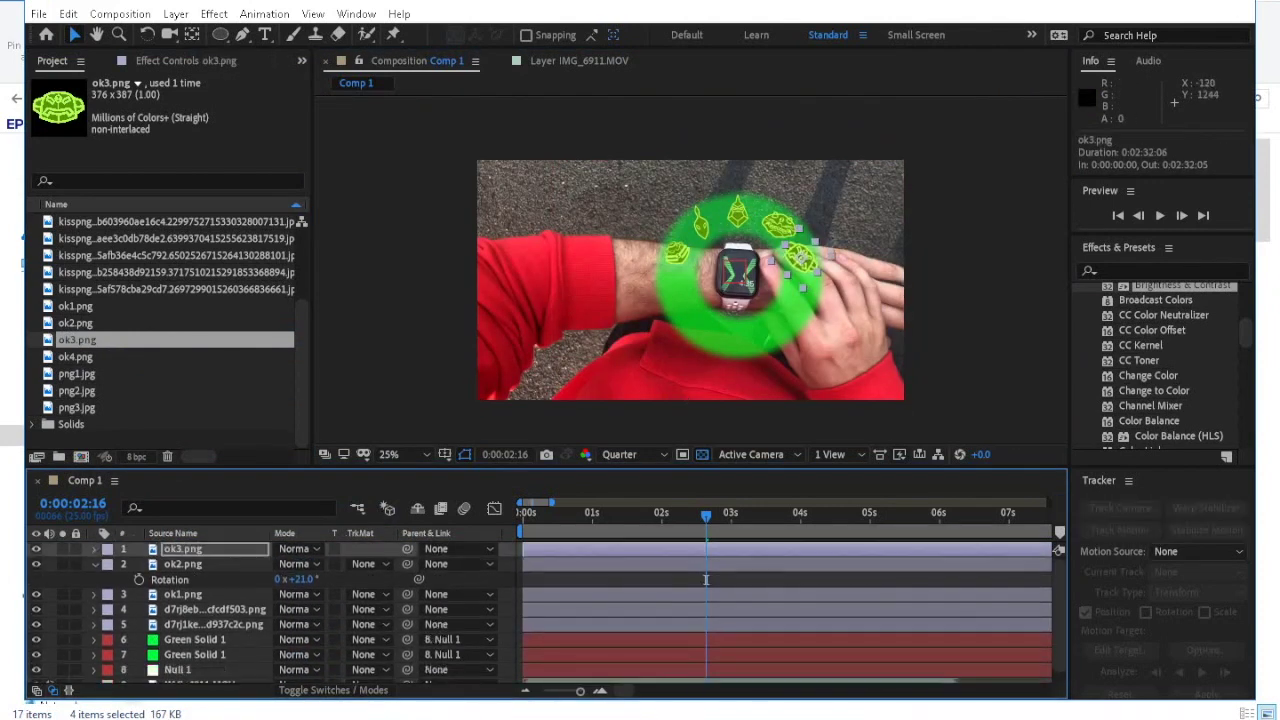
left_click(200, 674)
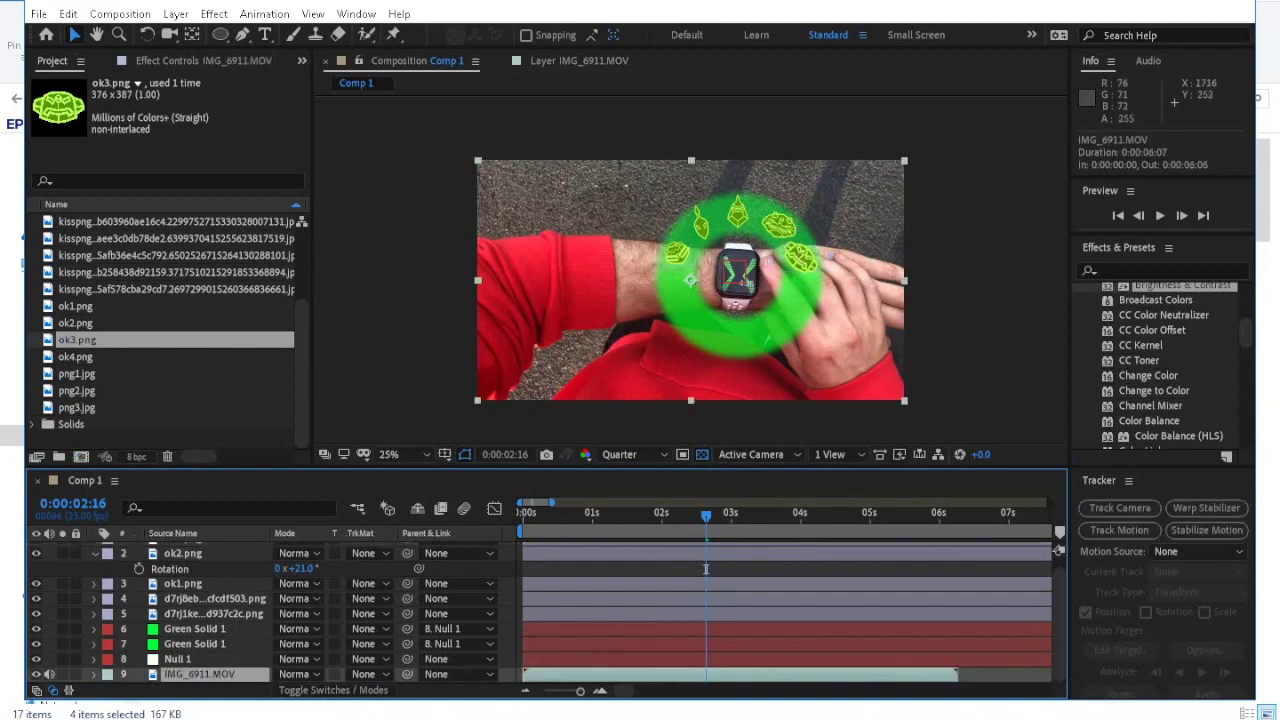
scroll(706, 569, "up", 1)
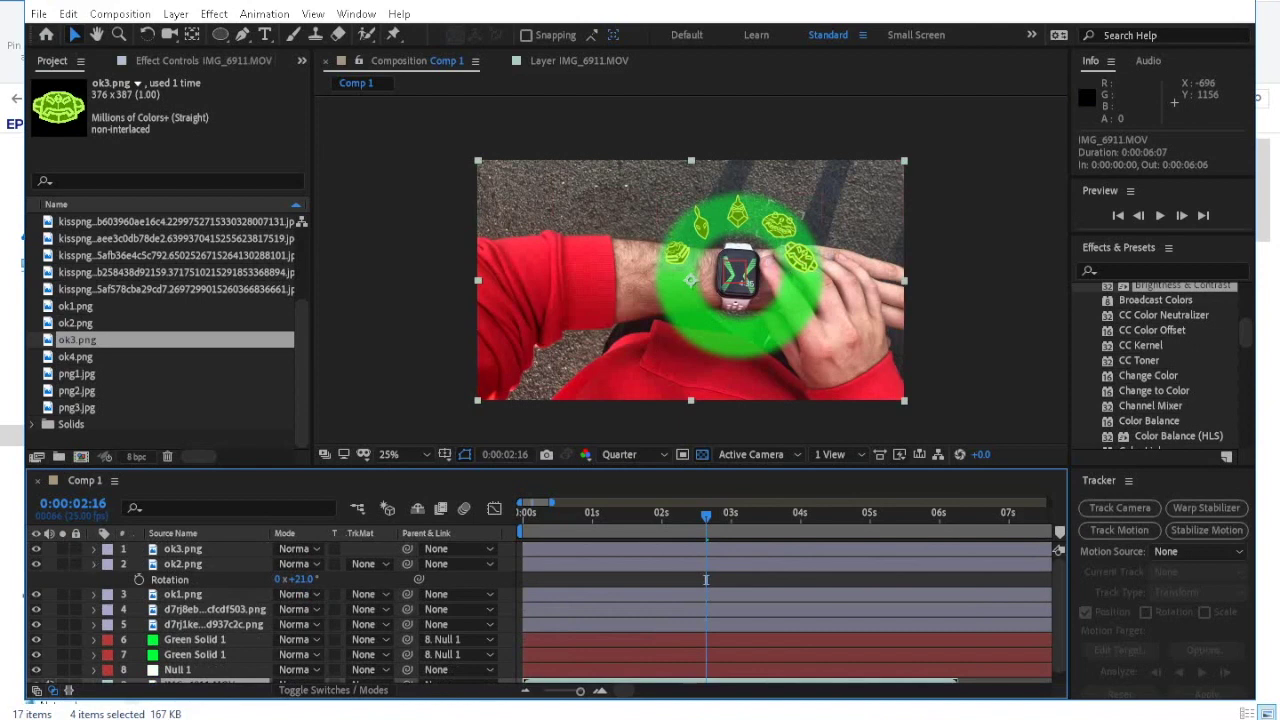
key("u")
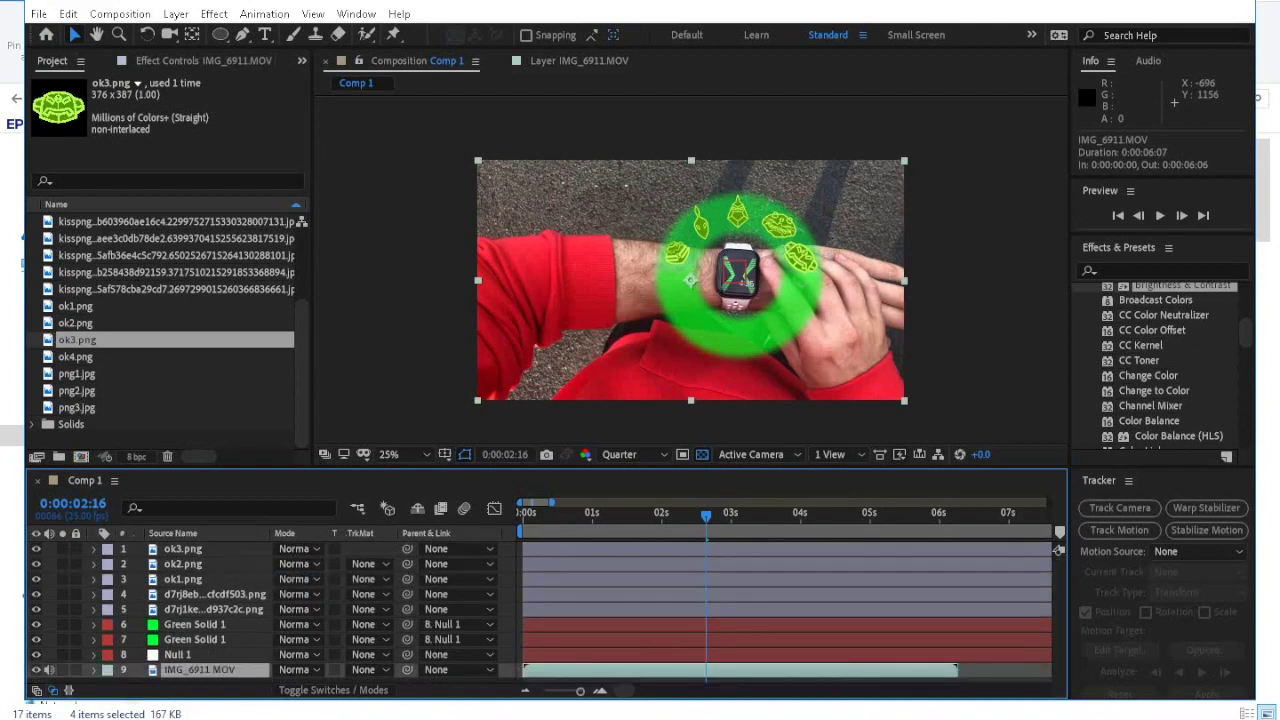
left_click(184, 549)
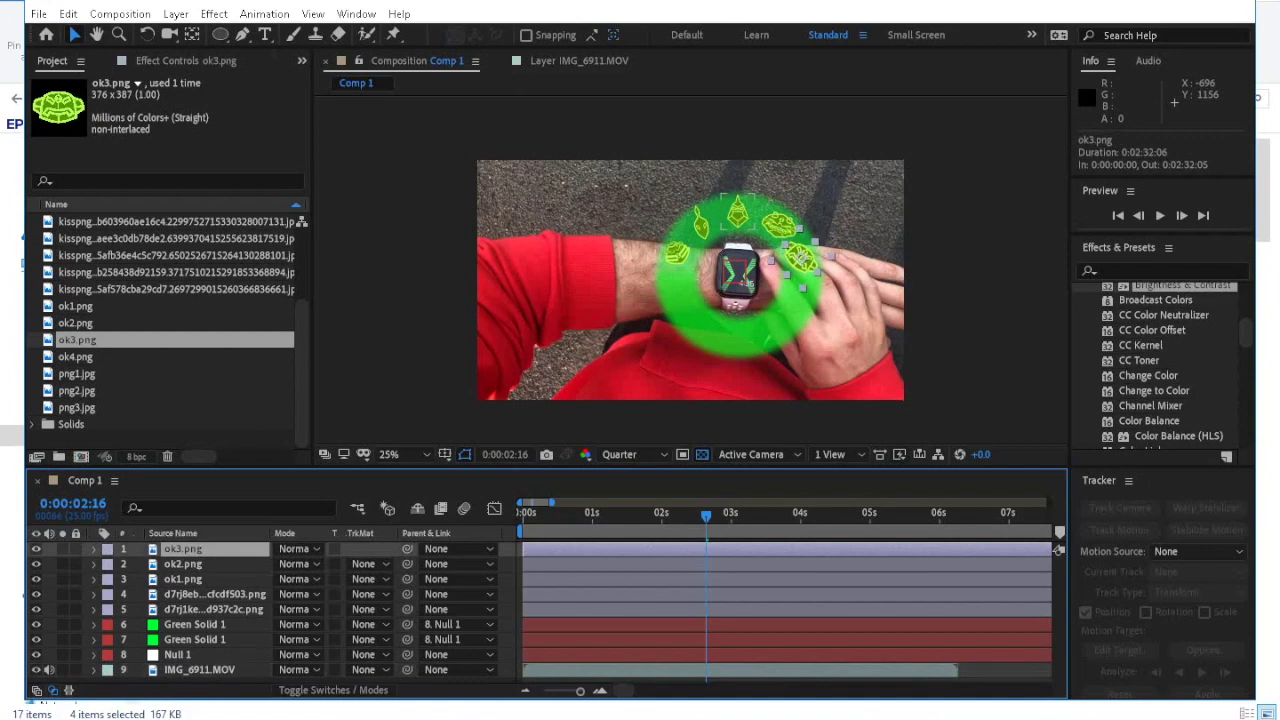
left_click(212, 610, "shift")
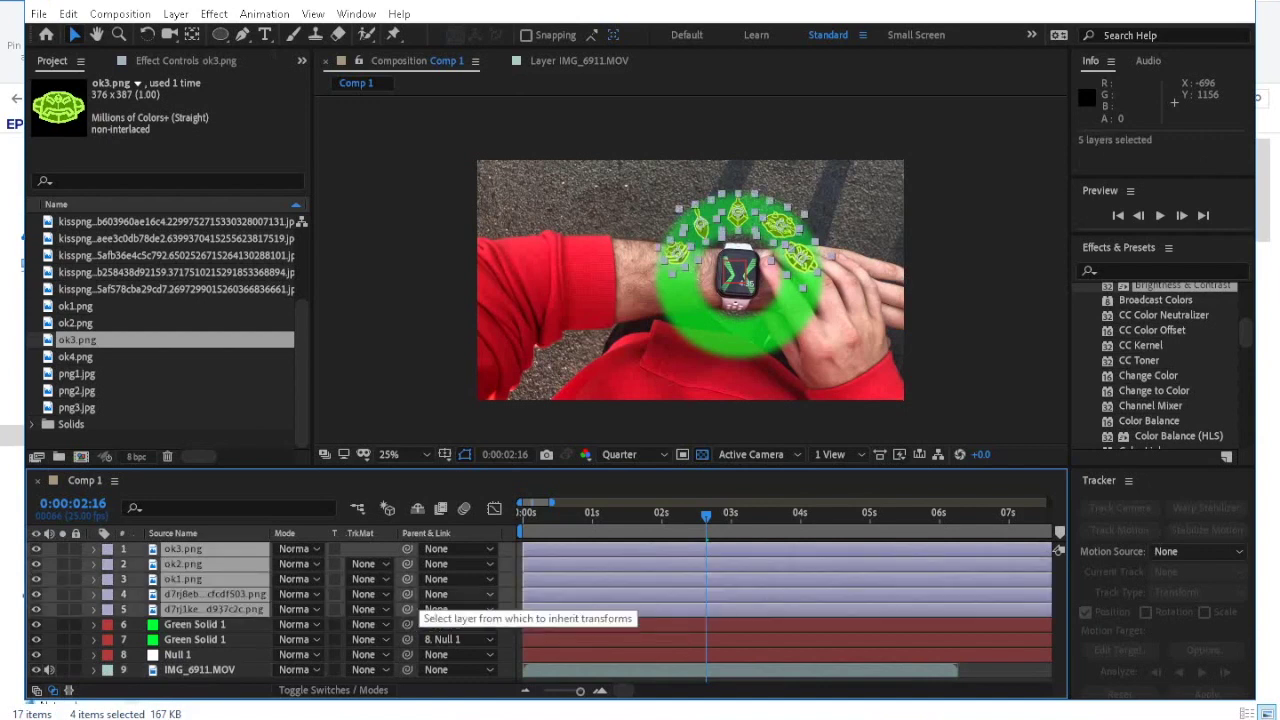
left_click_drag(407, 594, 262, 656)
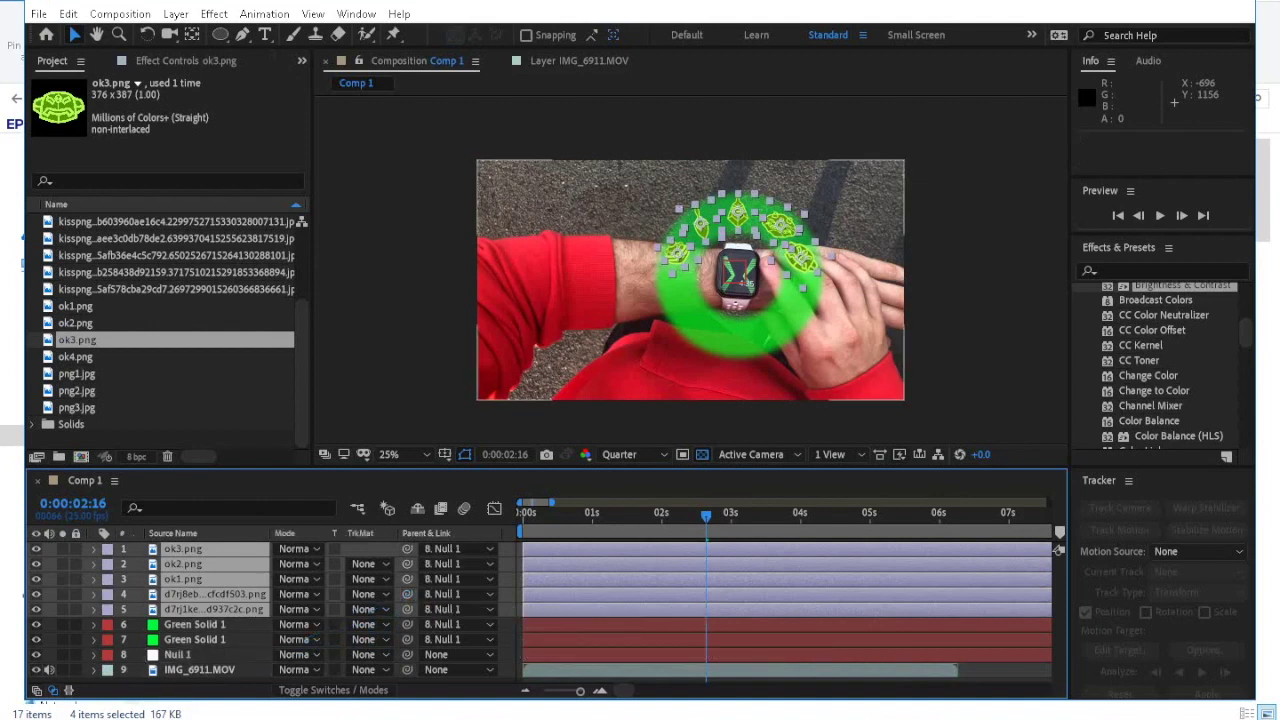
Play back the composition to check how the icons follow the tracked watch, and return to 0:00:03:02.
left_click(210, 670)
key("space")
key("space")
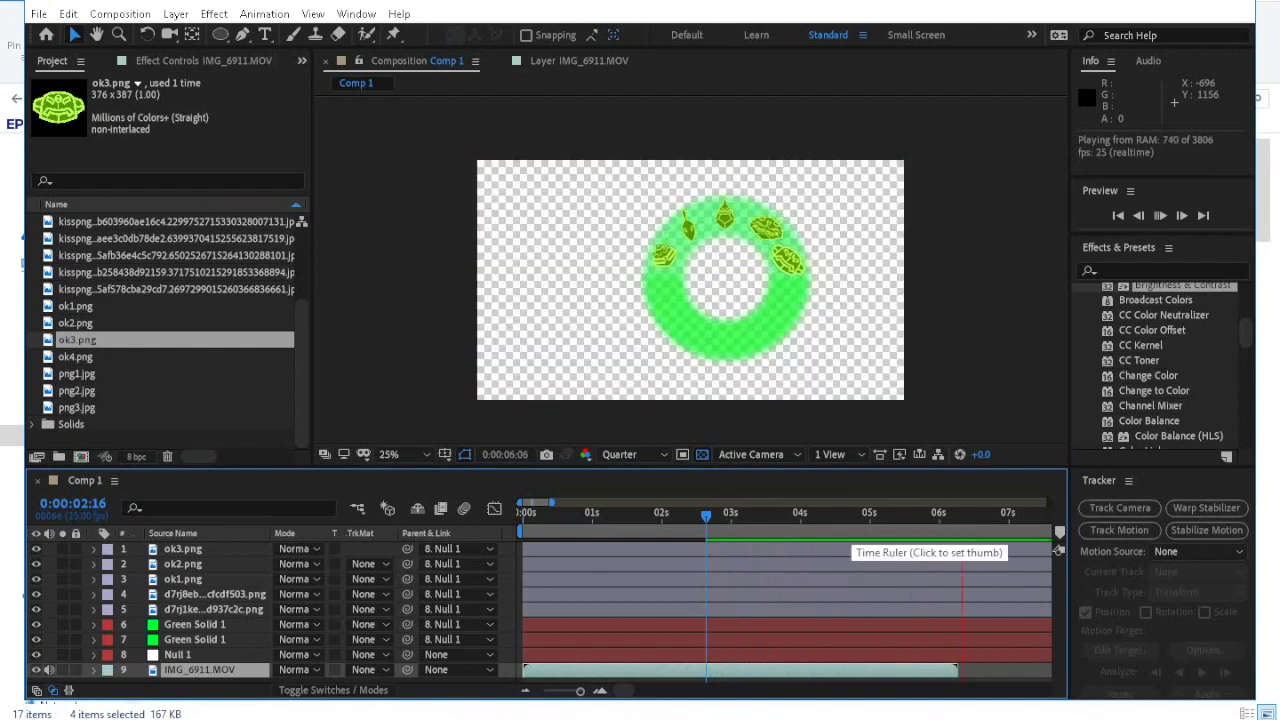
key("space")
key("apostrophe")
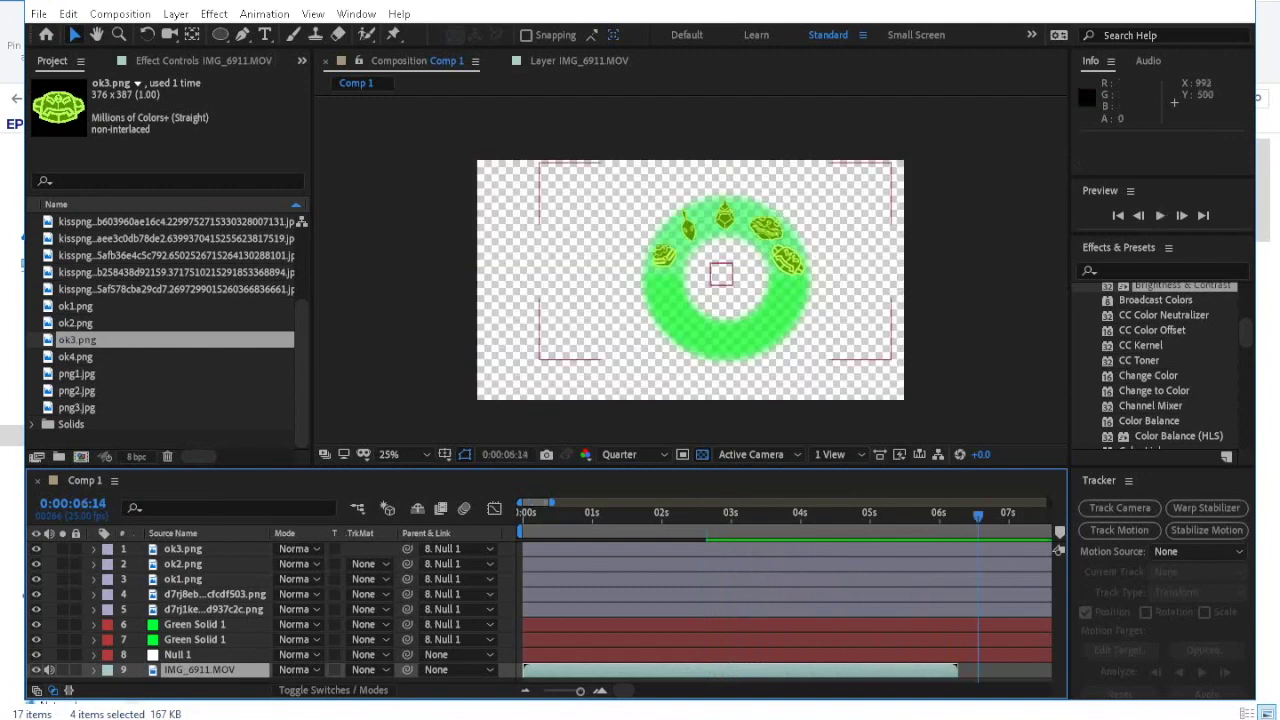
key("apostrophe")
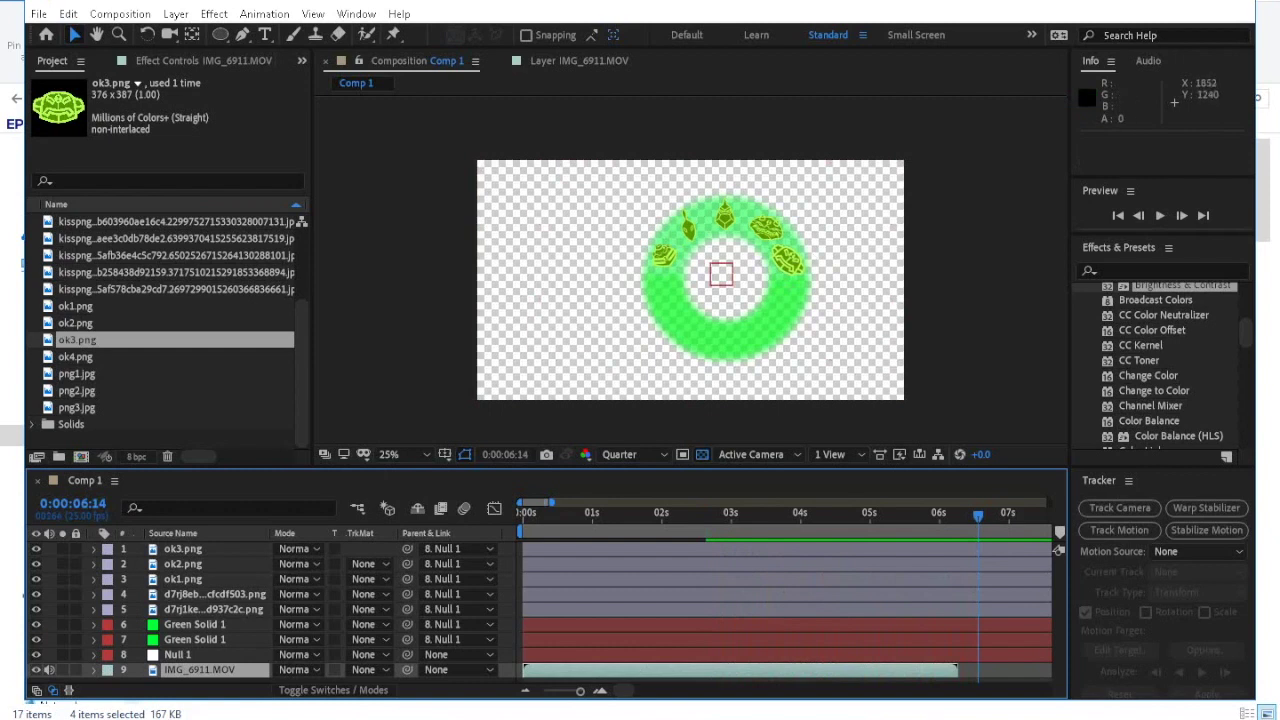
left_click_drag(978, 516, 723, 516)
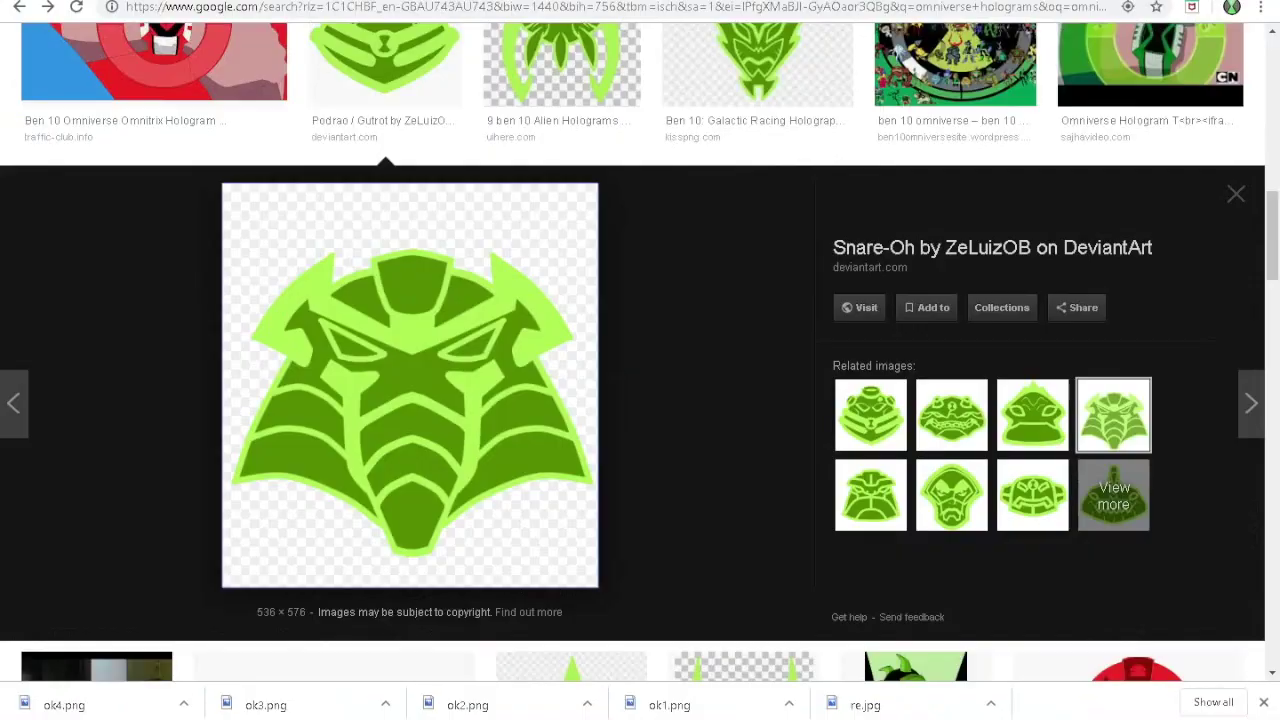
Switch to the browser, open the Omniverse hologram ring reference picture, examine its top segment, and return to the composition.
scroll(1150, 470, "up", 5)
left_click(1150, 470)
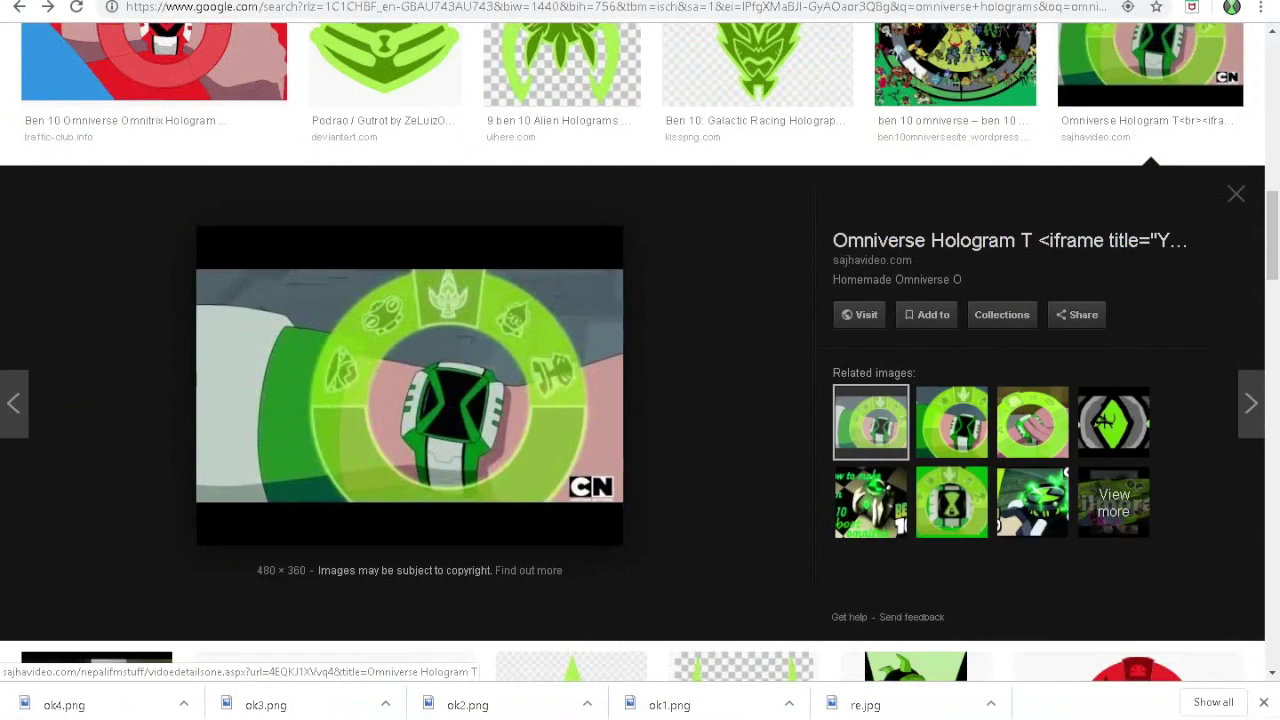
key("alt+Tab")
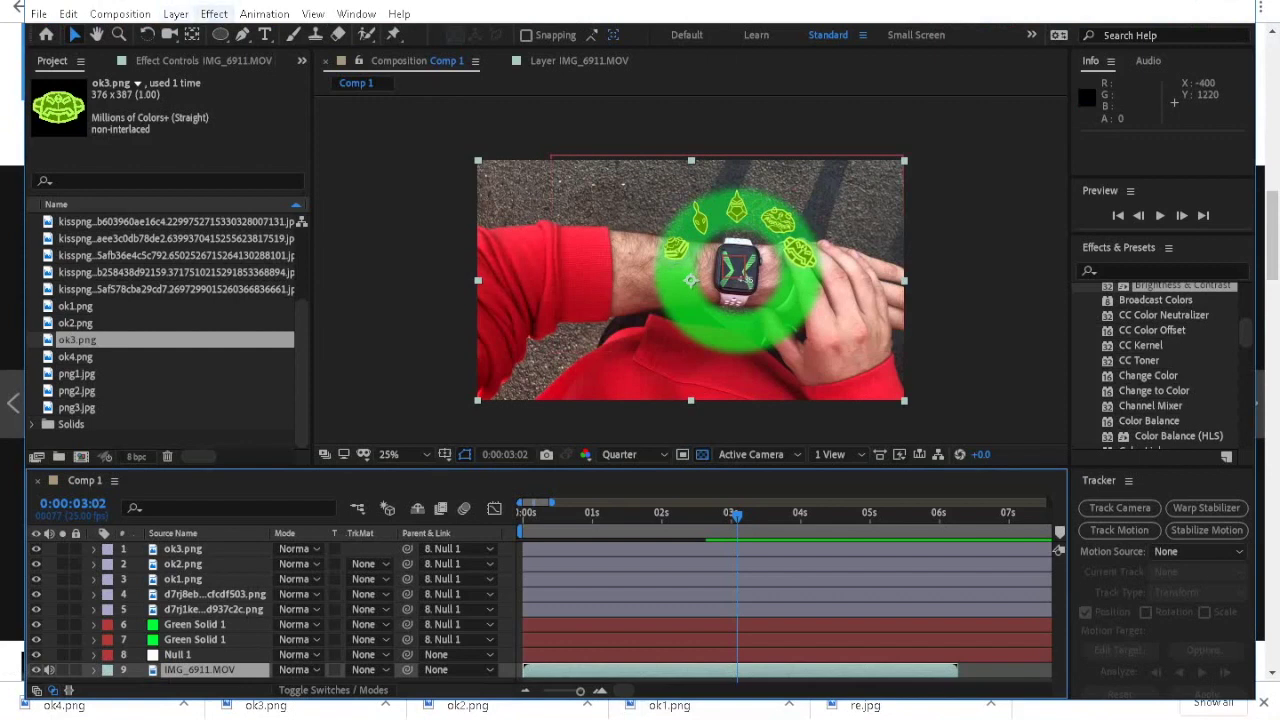
Create a new adjustment layer and place it below the alien icon layers, directly above the two Green Solid layers.
left_click(176, 14)
mouse_move(312, 14)
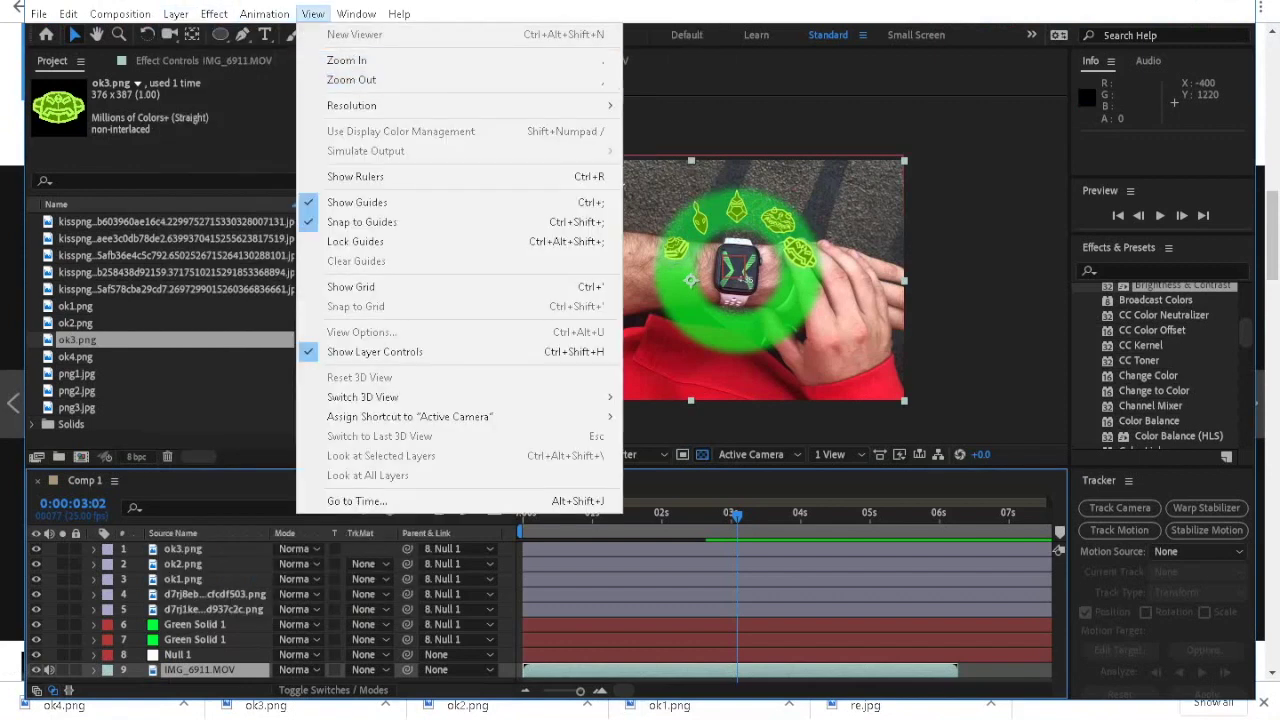
mouse_move(205, 34)
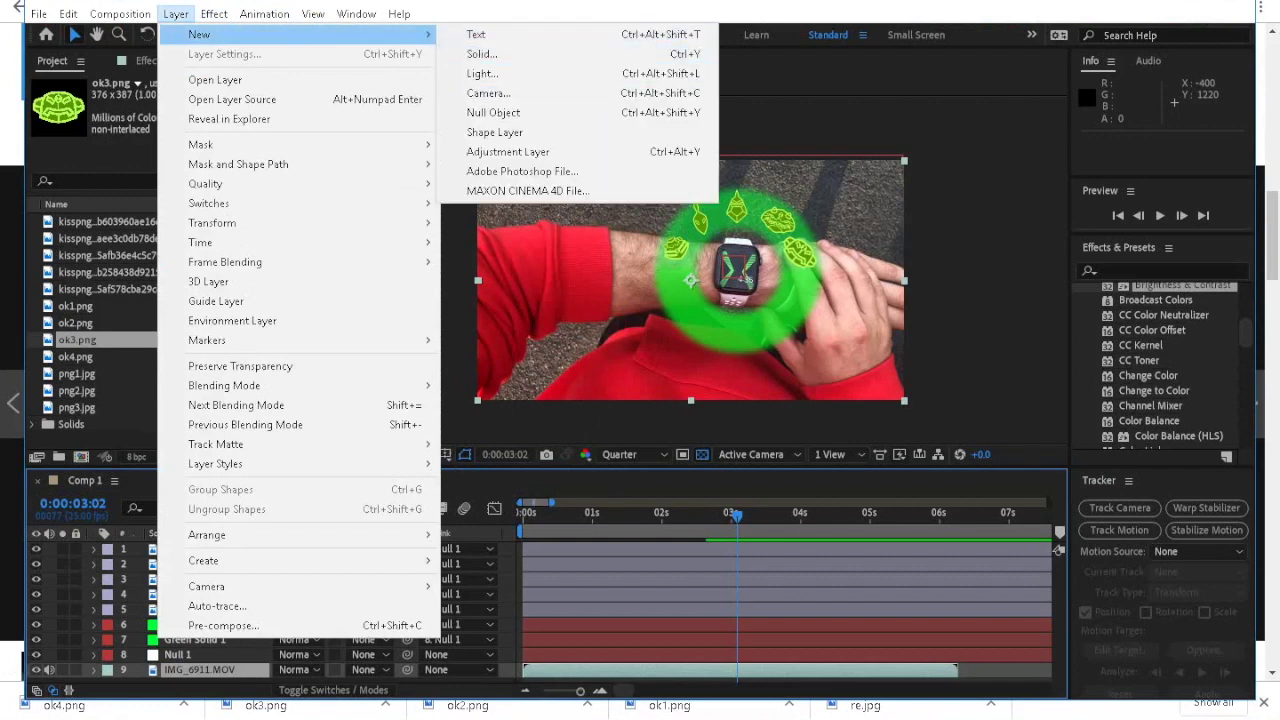
left_click(508, 151)
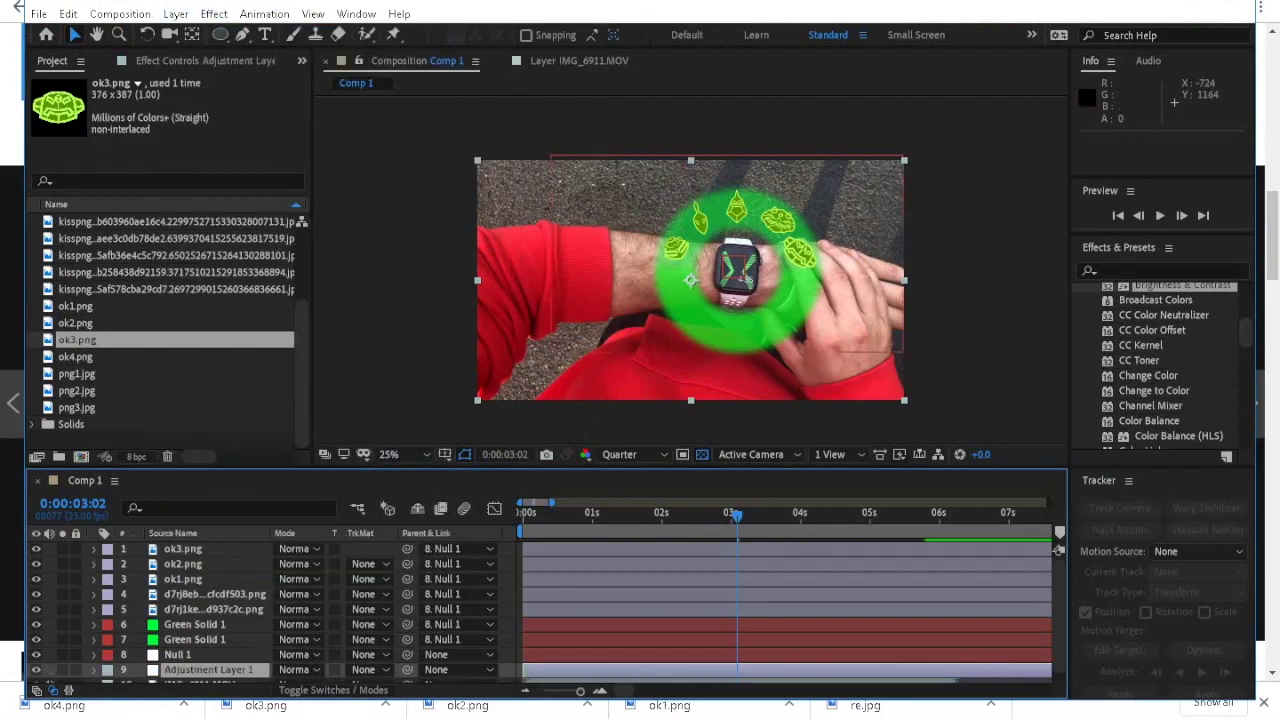
left_click_drag(208, 669, 200, 622)
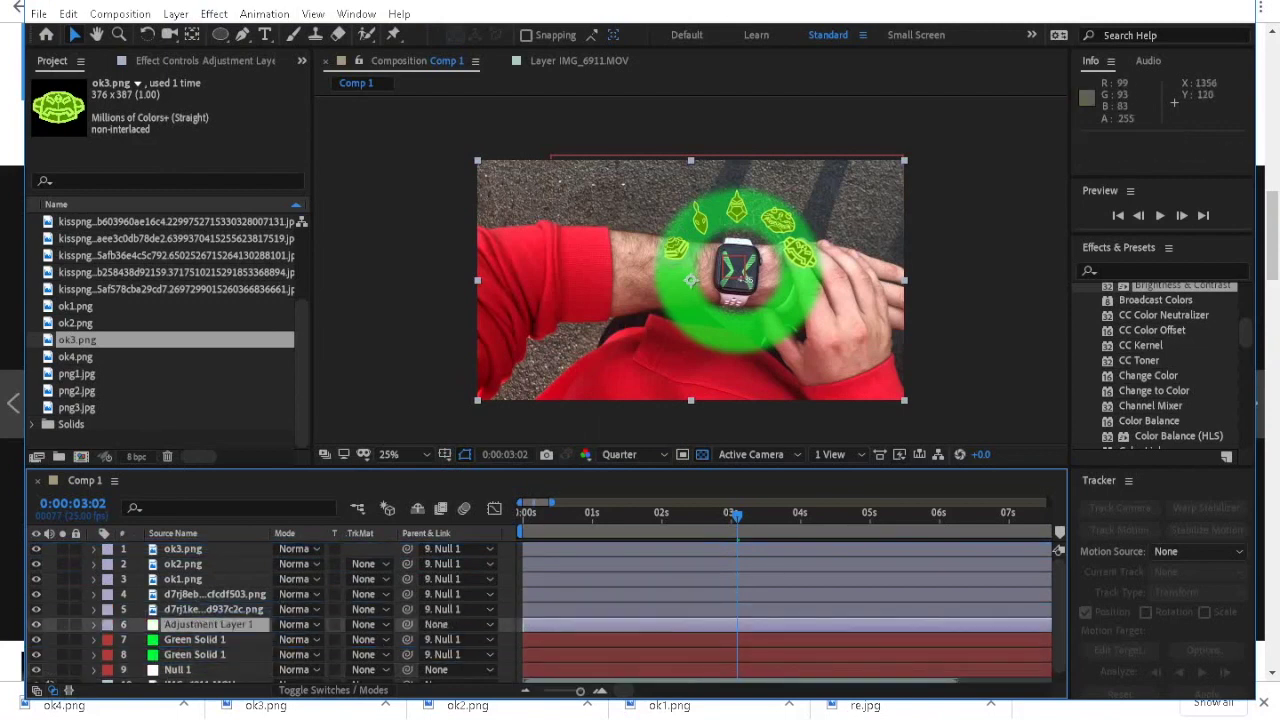
Draw a rounded rectangle mask around the top alien icon on the adjustment layer and shrink it closer to the icon.
scroll(737, 232, "up", 3)
key("h")
left_click_drag(783, 180, 590, 410)
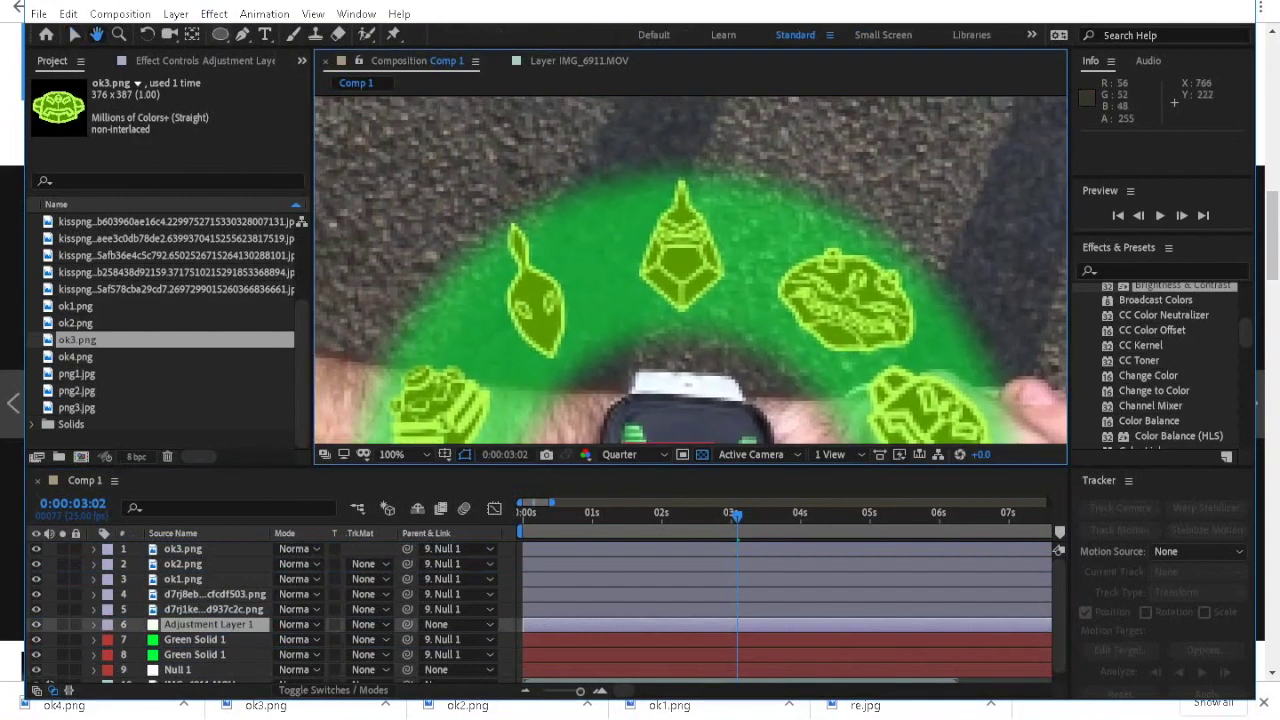
left_click(221, 35)
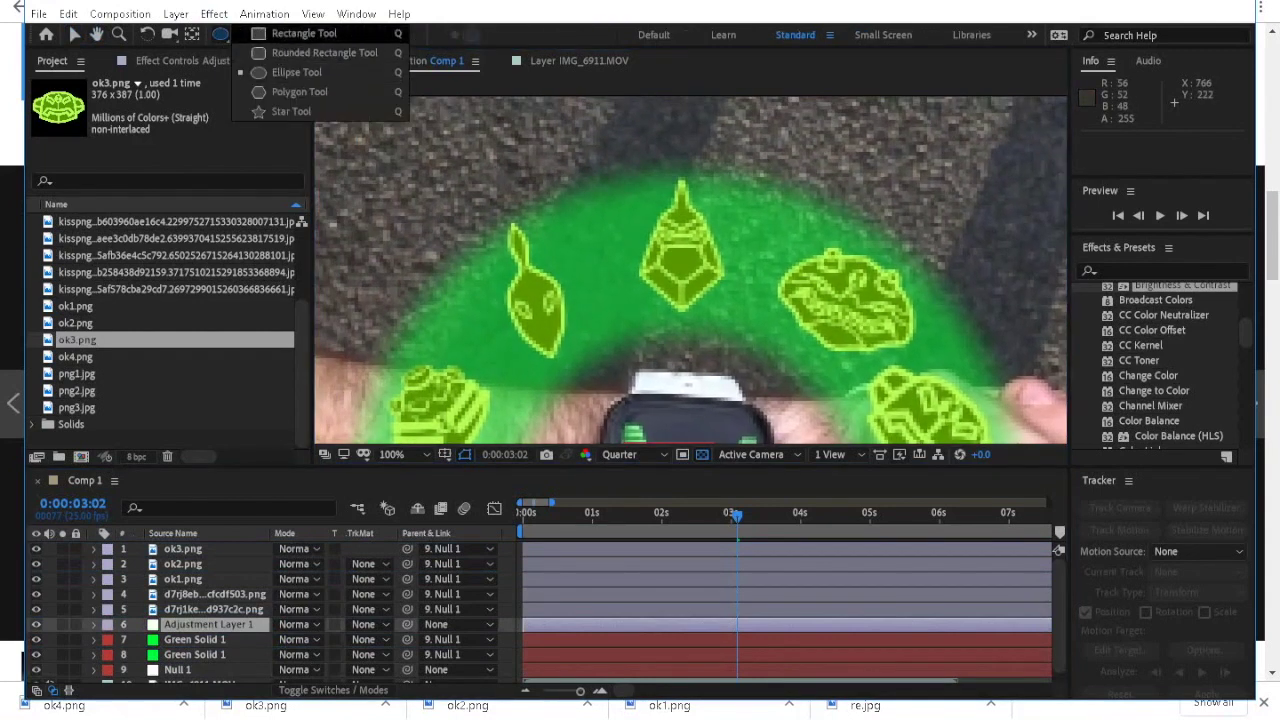
left_click_drag(290, 33, 300, 52)
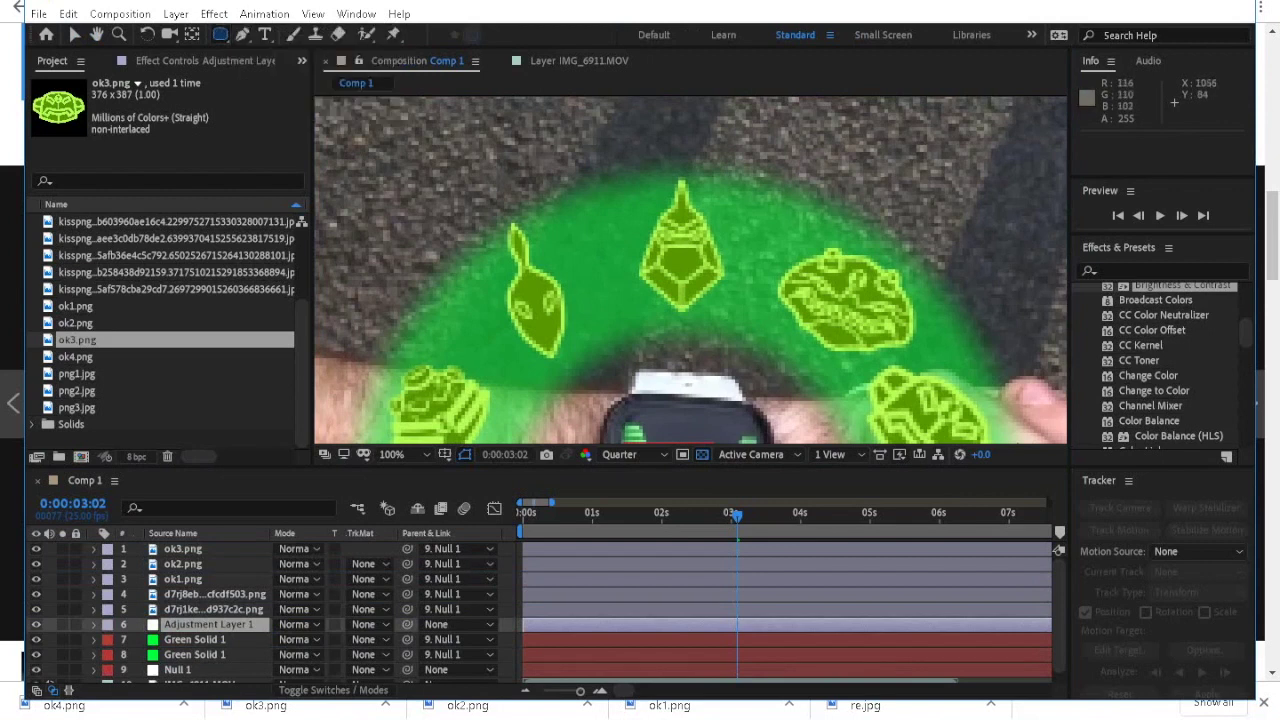
mouse_move(578, 117)
left_mouse_down()
mouse_move(726, 186)
mouse_move(765, 337)
left_mouse_up()
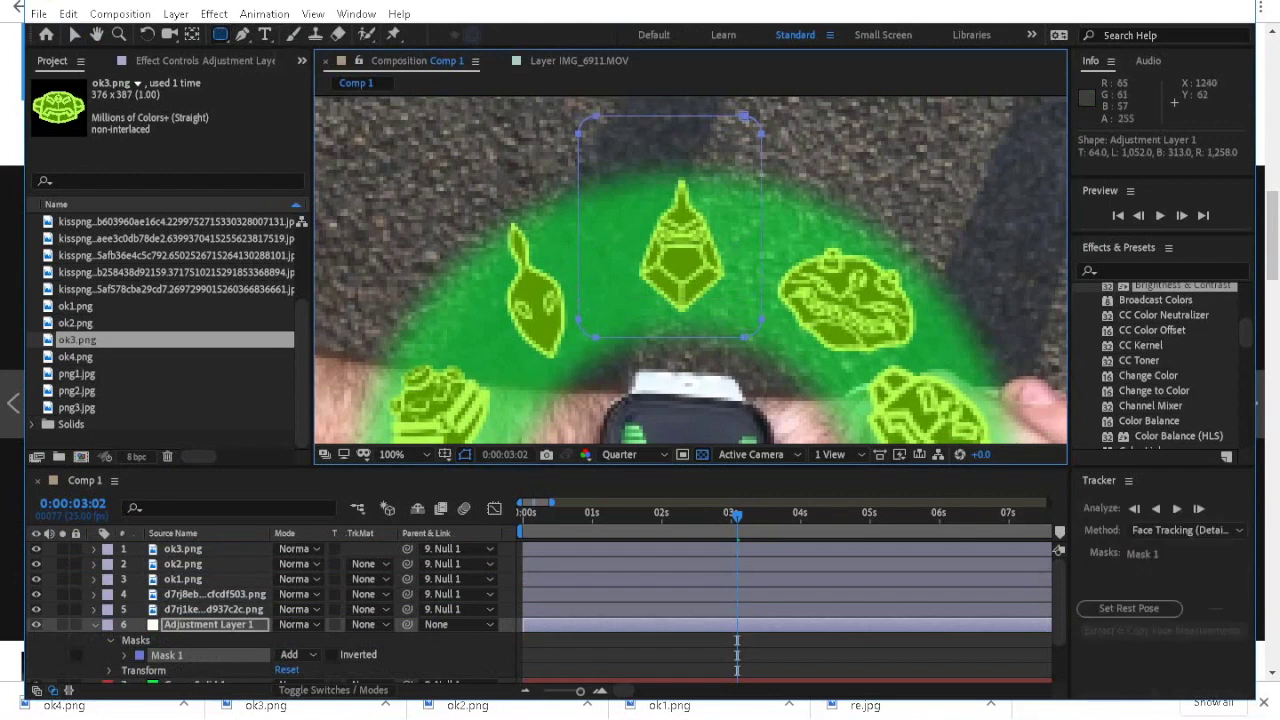
key("v")
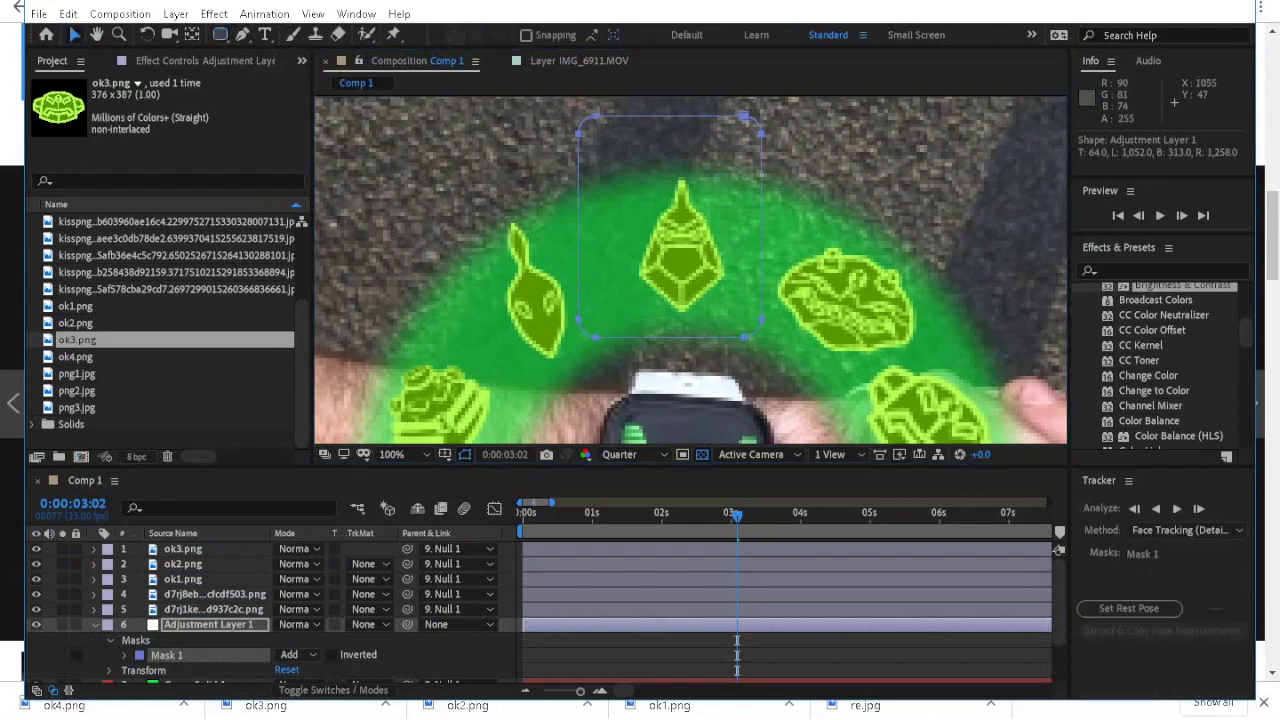
double_click(591, 115)
left_click_drag(577, 116, 605, 151)
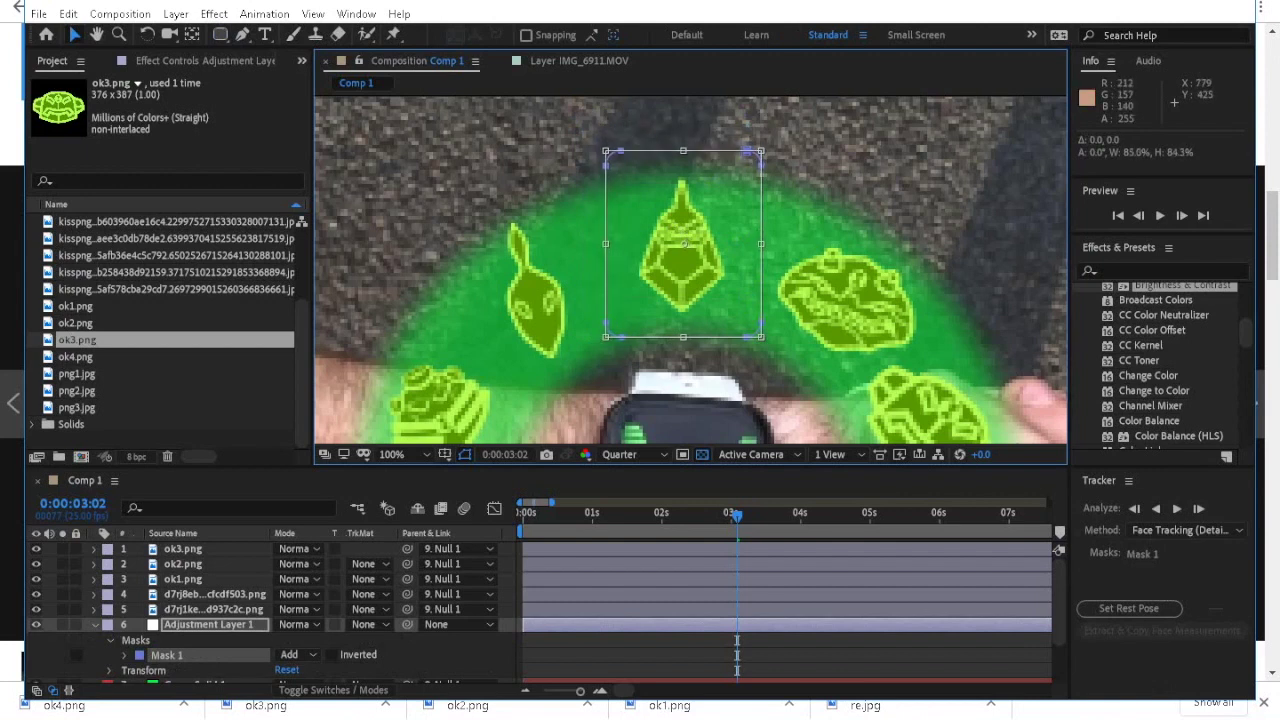
Apply the Curves effect to Adjustment Layer 1 and raise the RGB curve to brighten the masked ring segment.
left_click(209, 625)
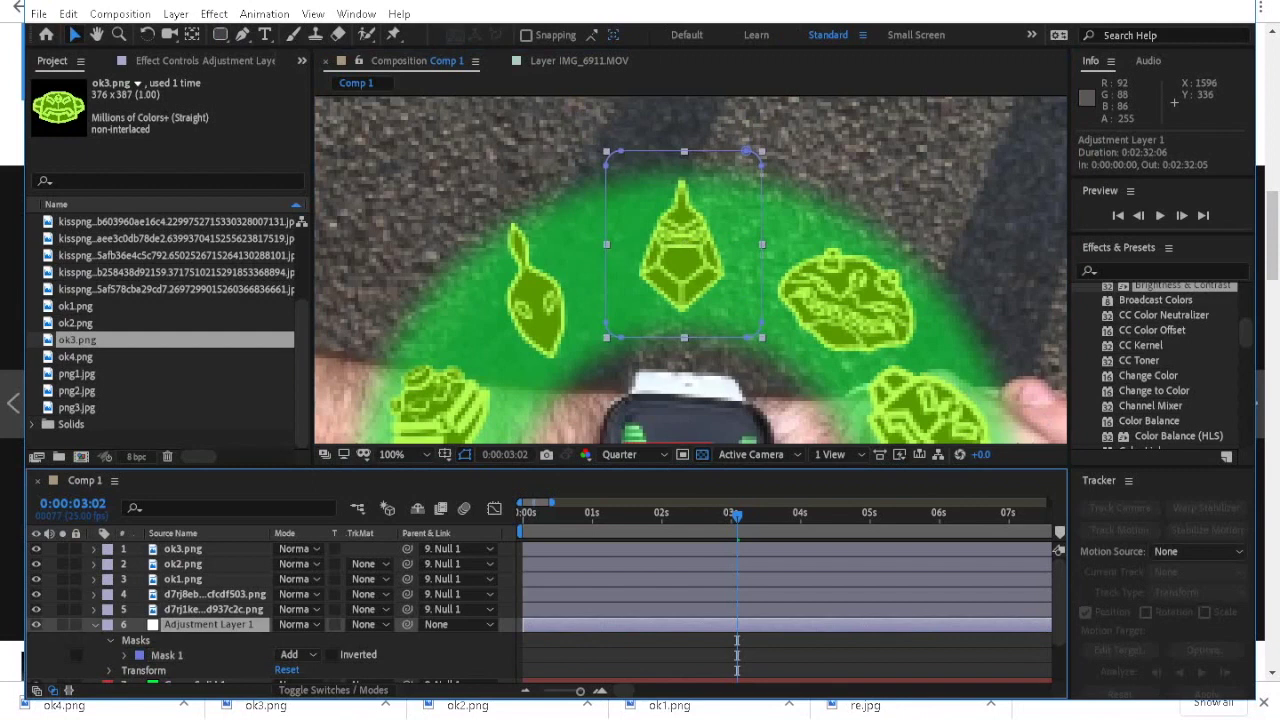
scroll(1160, 365, "down", 5)
scroll(1160, 365, "up", 10)
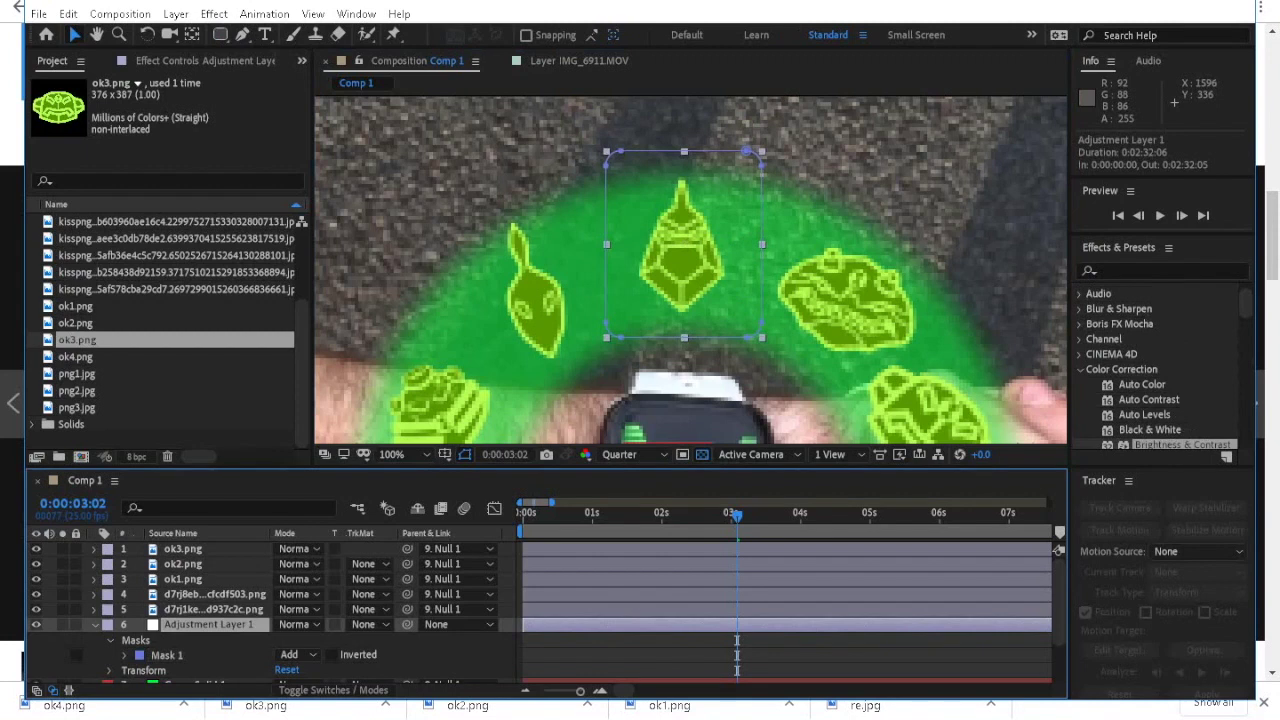
left_click(1164, 271)
type("curves")
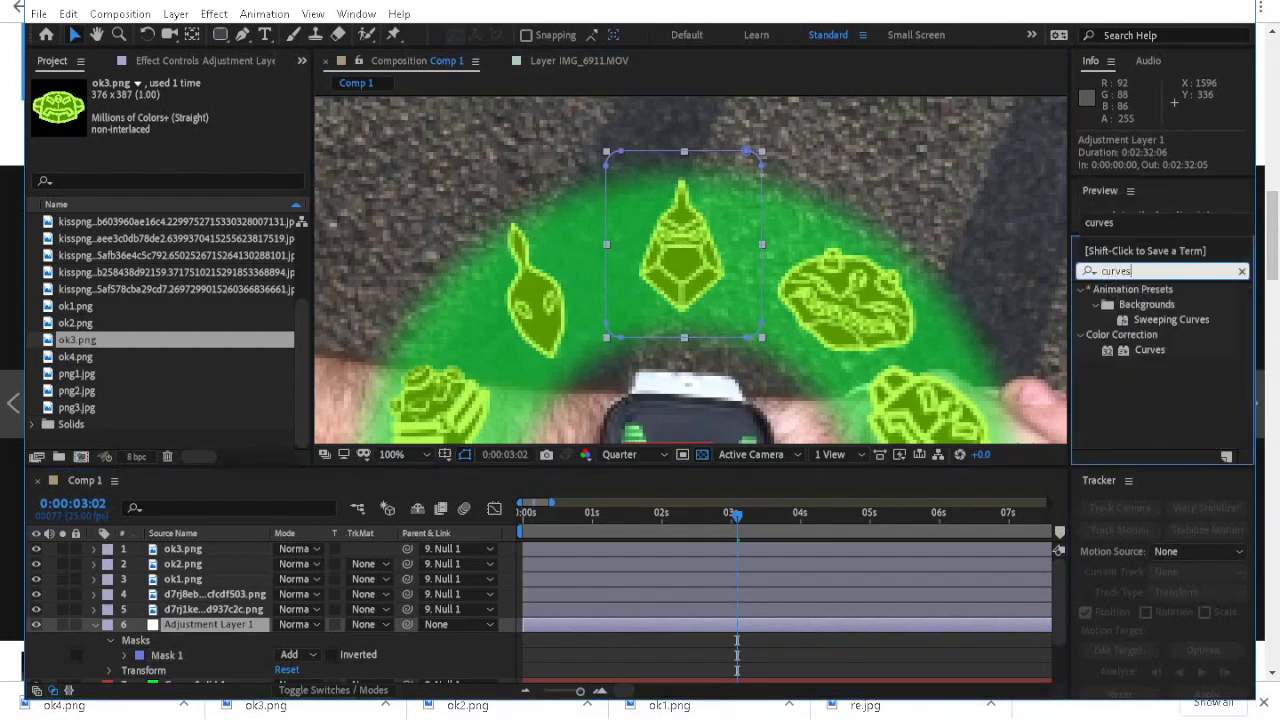
left_click_drag(1150, 350, 209, 624)
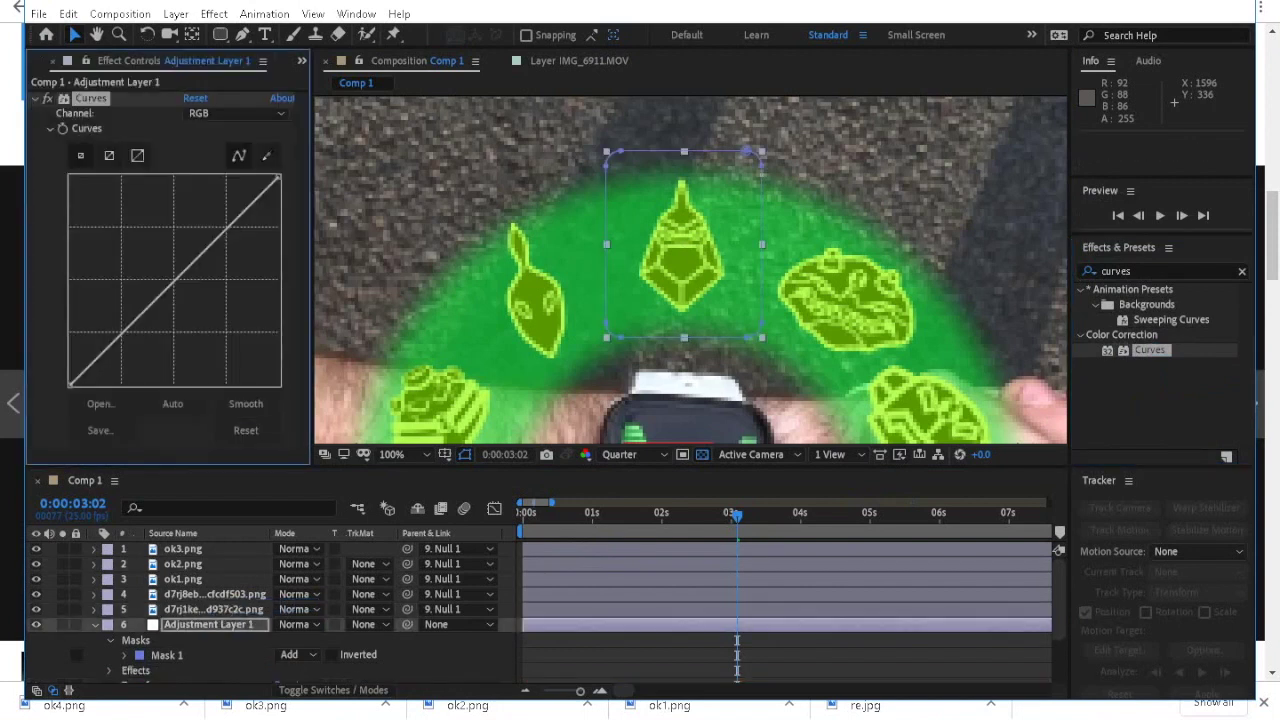
left_click_drag(168, 286, 138, 253)
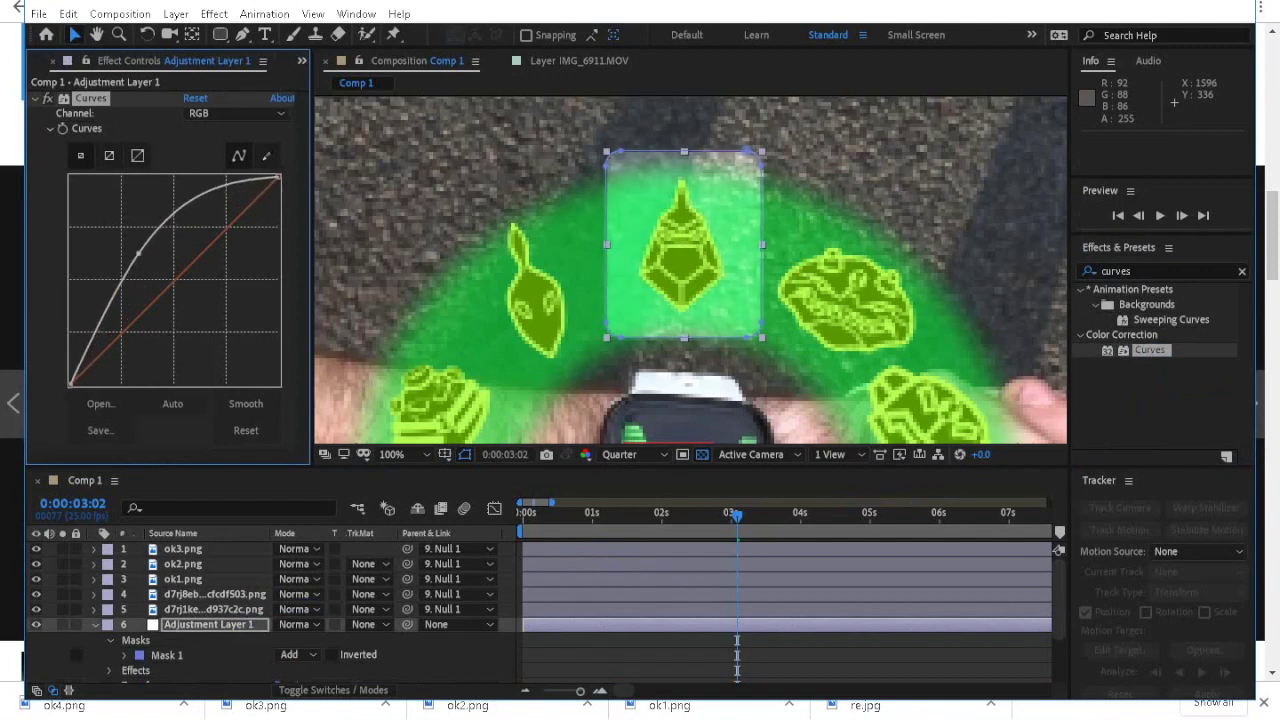
Set the mask feather of Adjustment Layer 1 to 29 pixels.
left_click(209, 625)
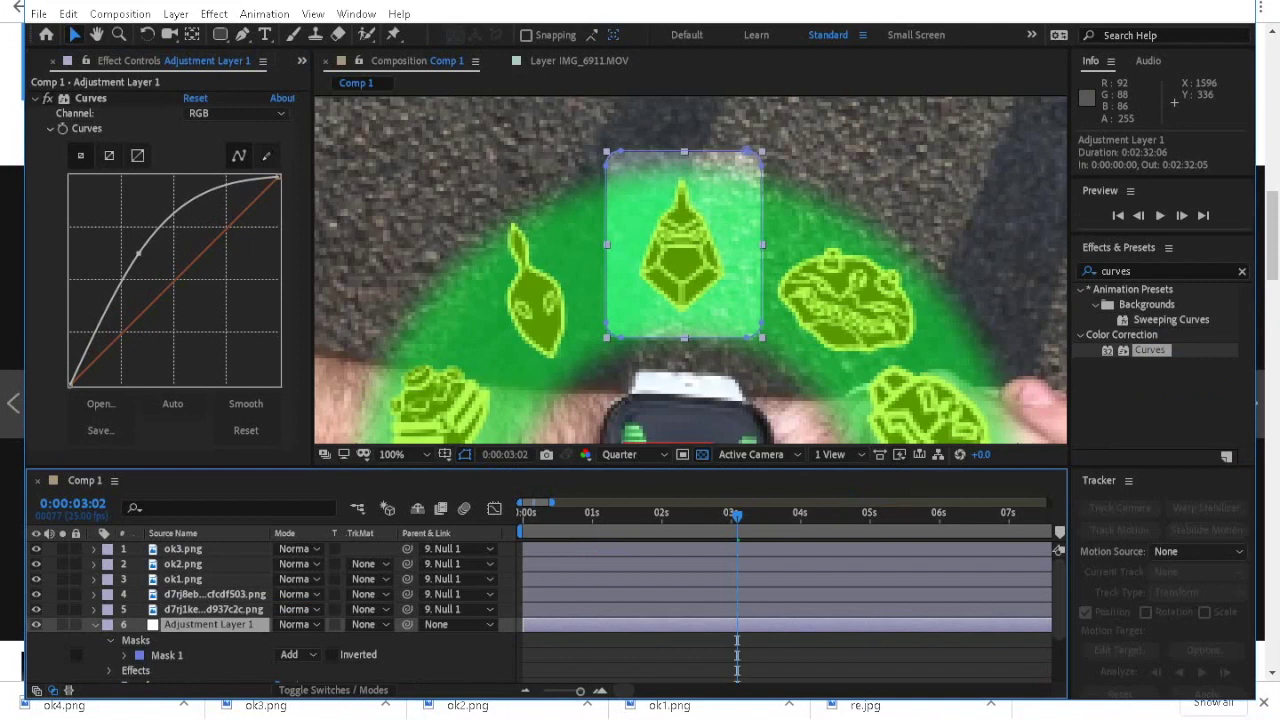
key("f")
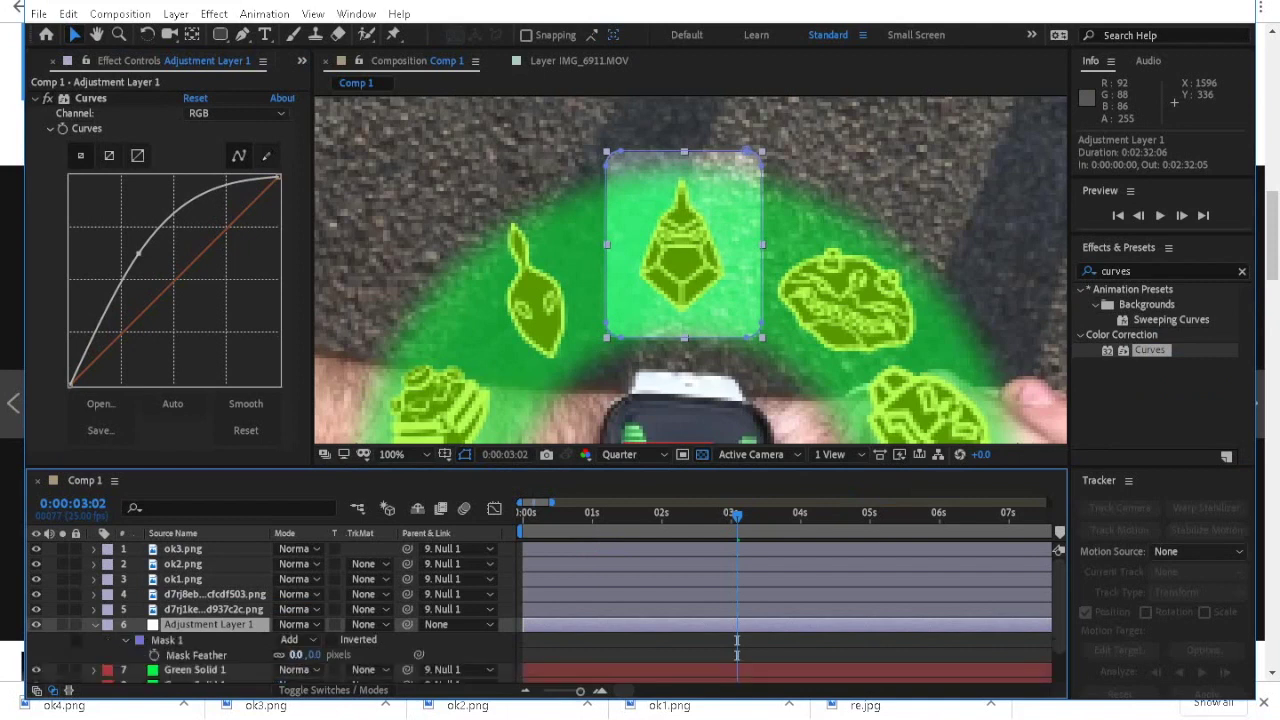
left_click_drag(296, 655, 325, 655)
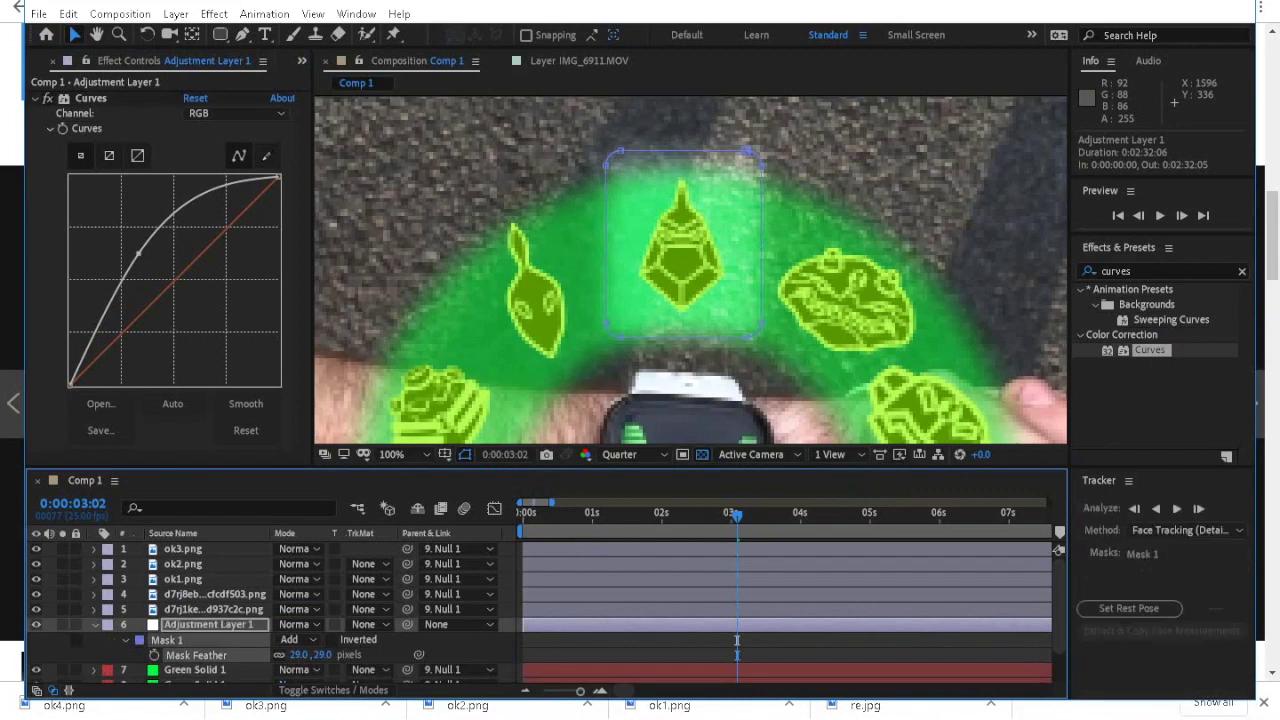
key("f")
Parent Adjustment Layer 1 to Null 1.
scroll(538, 615, "down", 1)
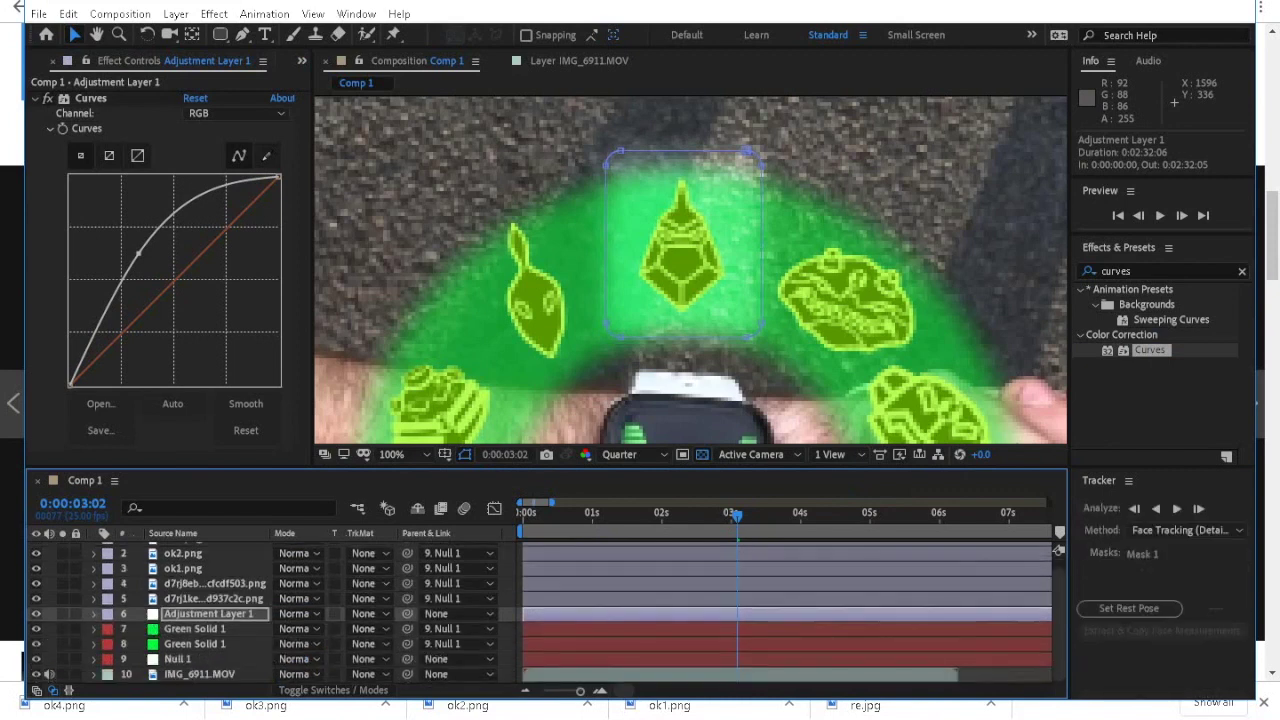
left_click(200, 674)
scroll(690, 272, "down", 2)
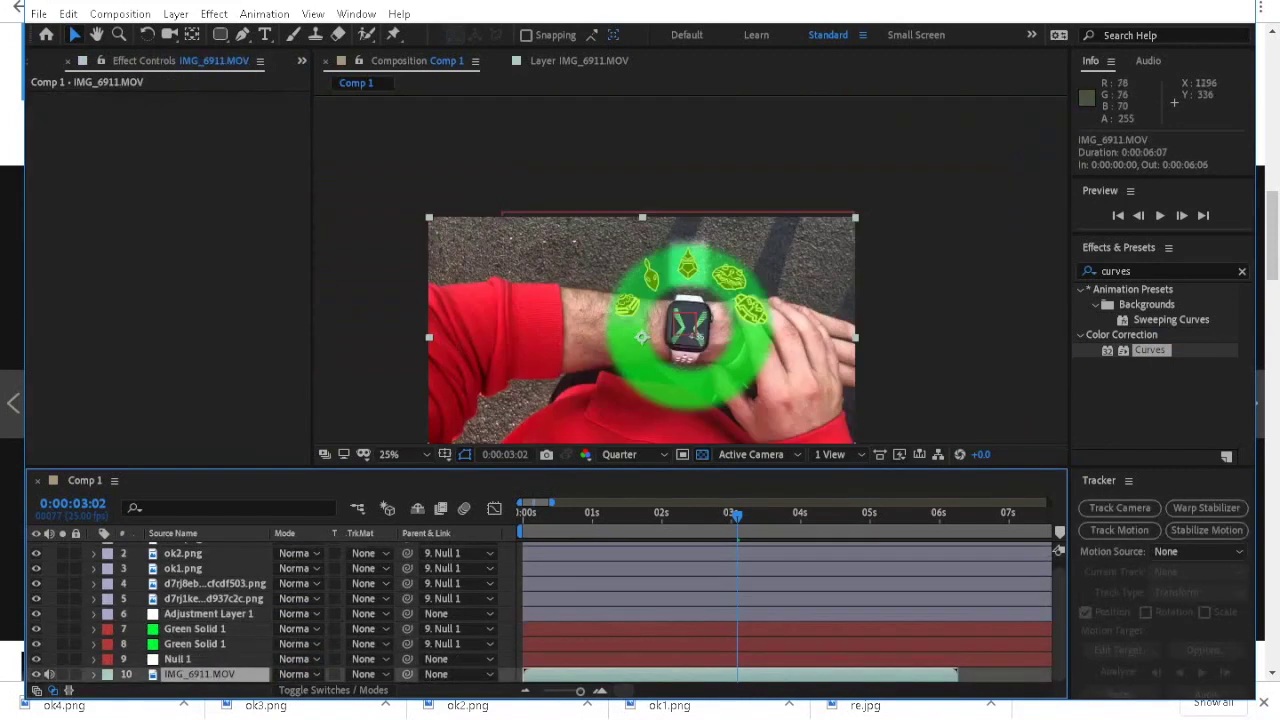
key("period")
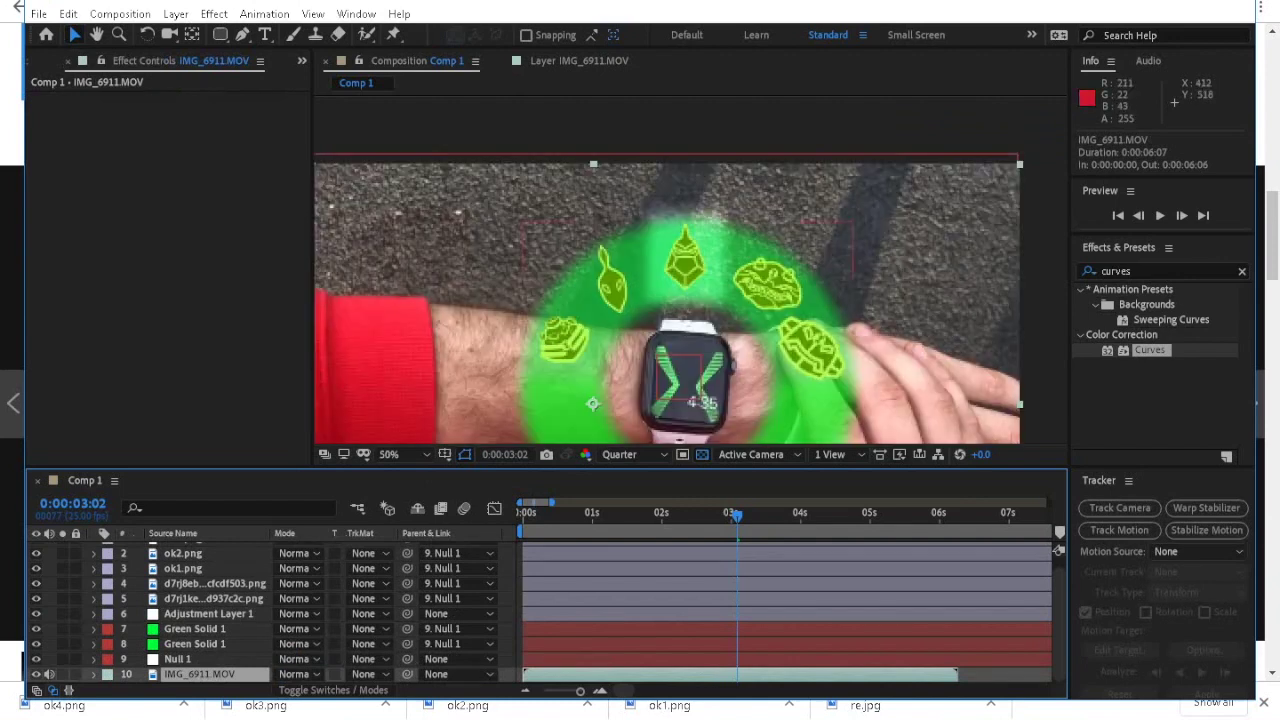
left_click_drag(407, 614, 193, 659)
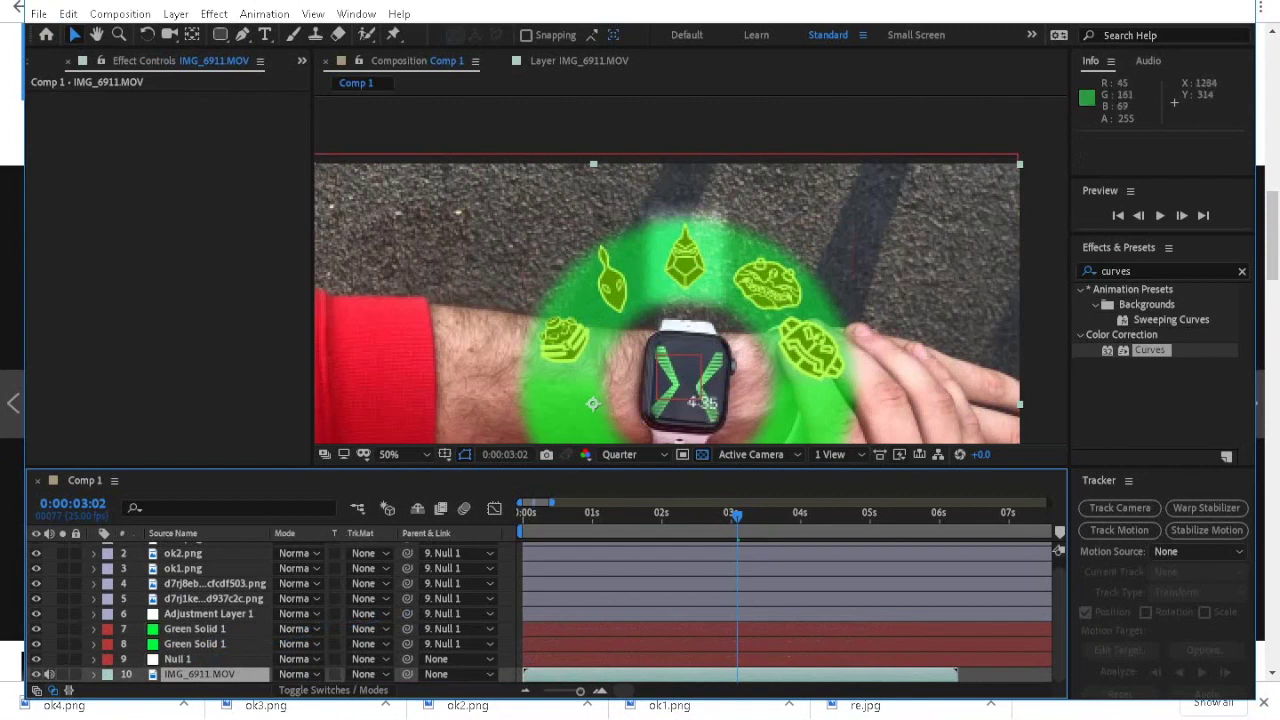
Fit the whole ring in view and play back the composition to check how the ring and highlighted segment follow the watch.
key("space")
left_click_drag(726, 331, 736, 221)
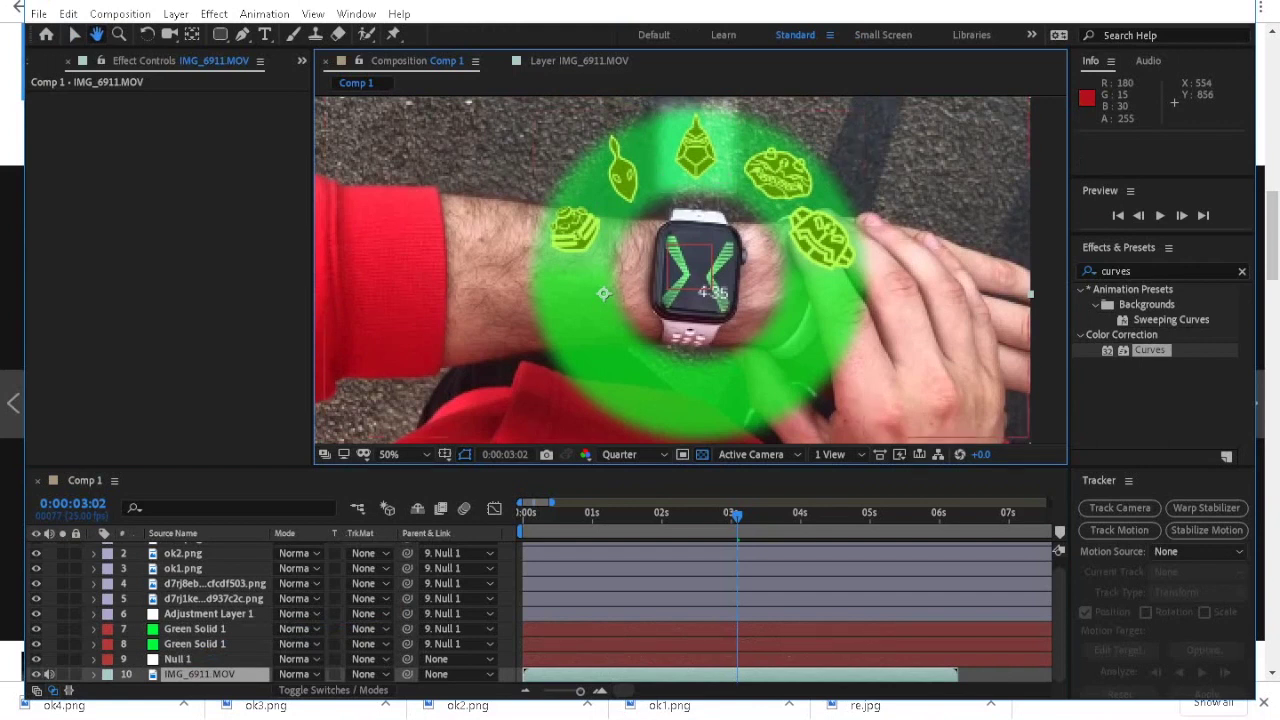
key("v")
key("comma")
key("comma")
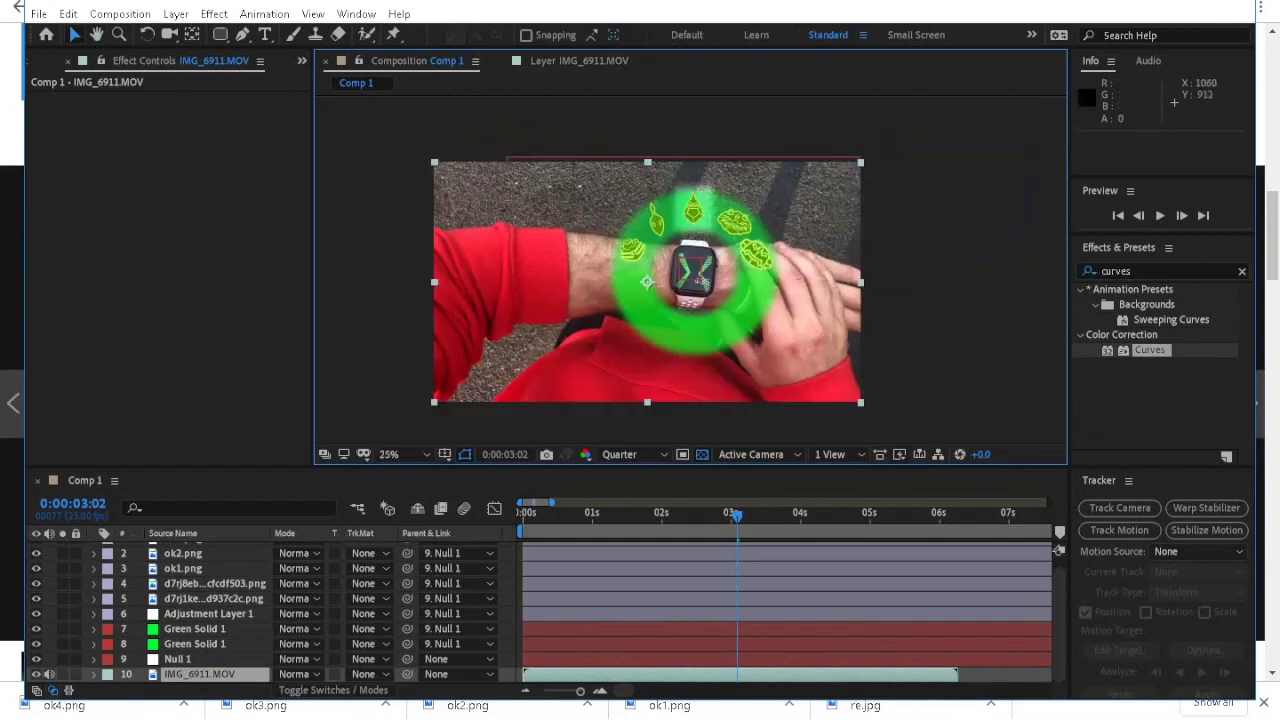
key("space")
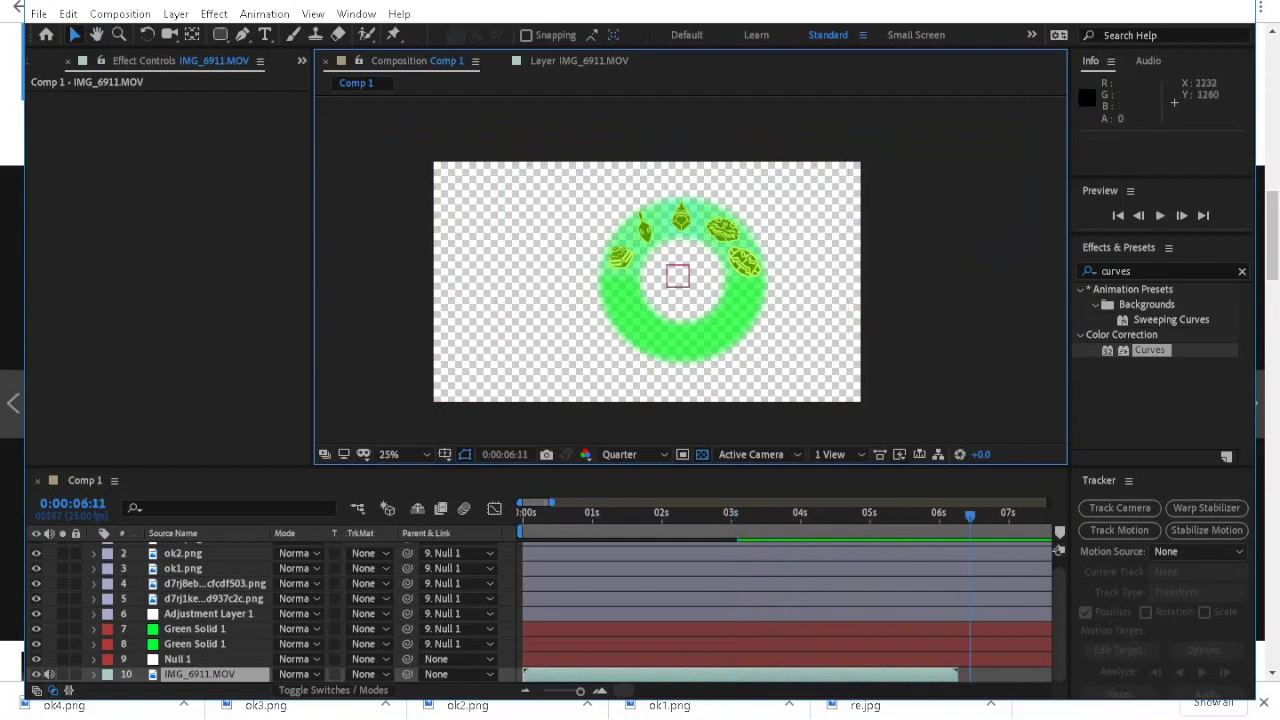
key("space")
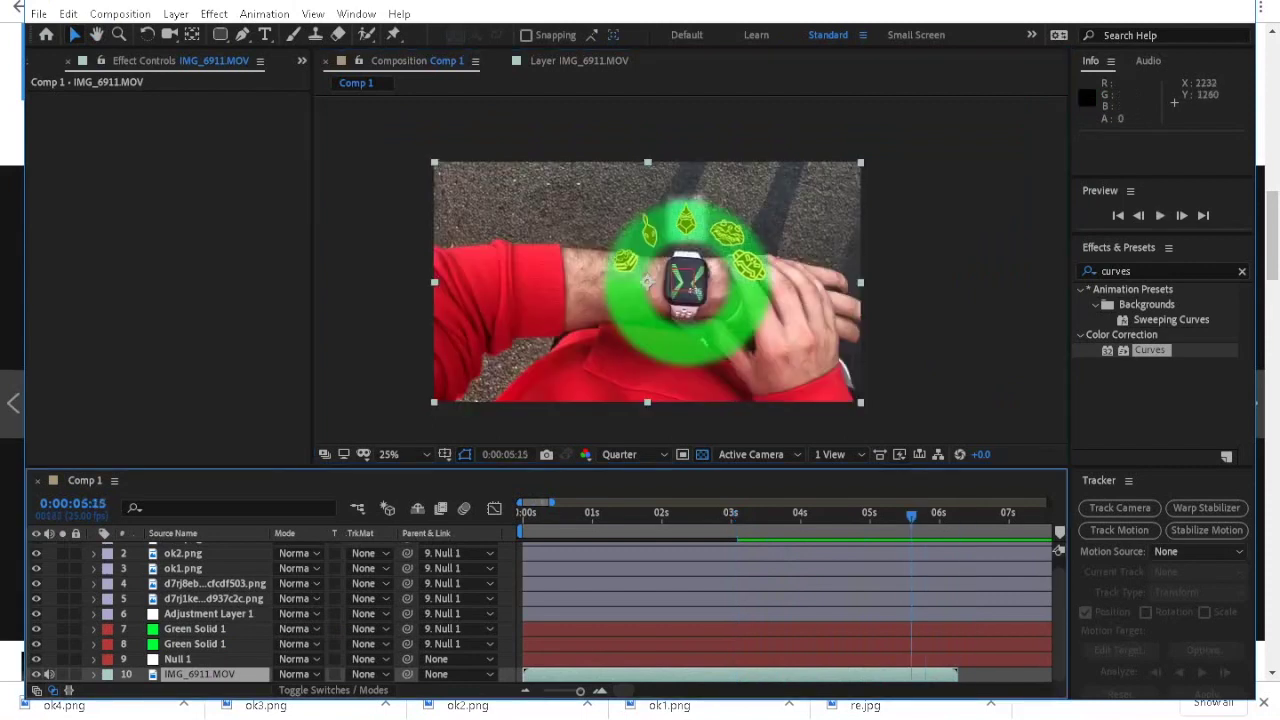
Step frame by frame around the watch tap and park the current time at 0:00:02:21.
left_click_drag(911, 516, 723, 516)
key("Page_Up")
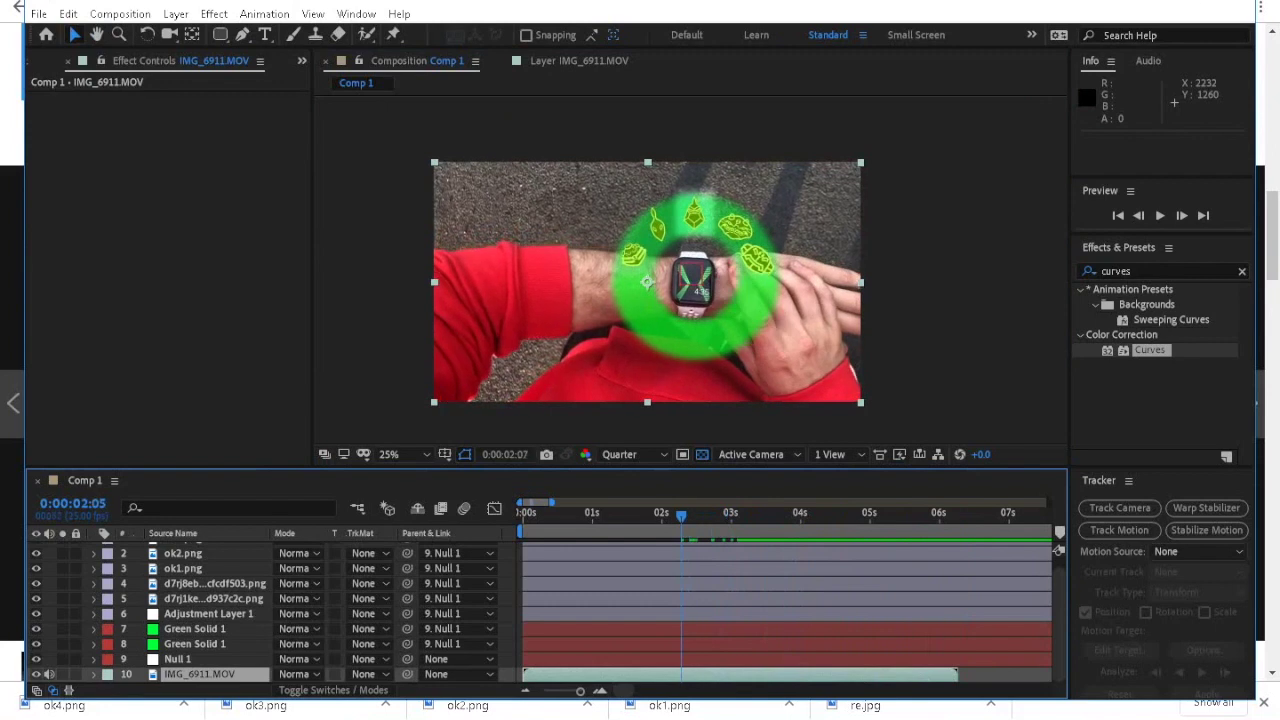
key("Page_Down")
key("Page_Down")
key("Page_Down")
key("Page_Down")
key("Page_Down")
key("Page_Down")
key("Page_Down")
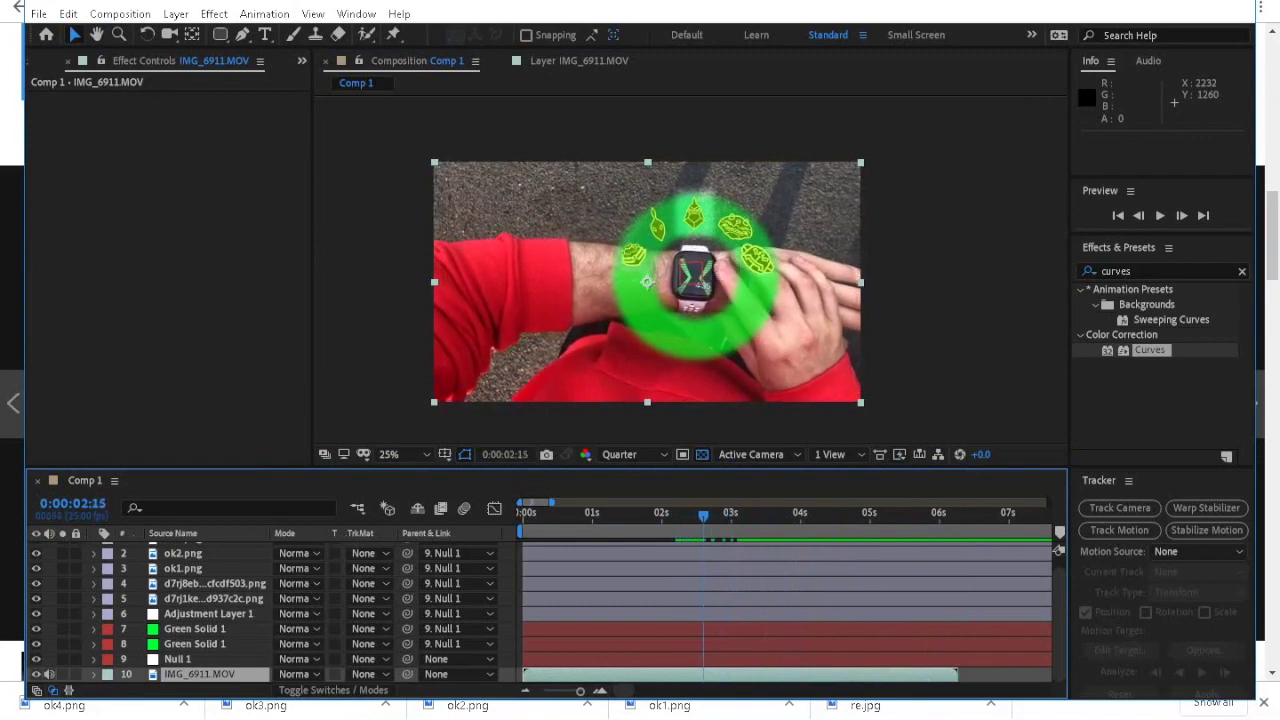
key("Page_Up")
key("Page_Down")
key("Page_Down")
key("Page_Down")
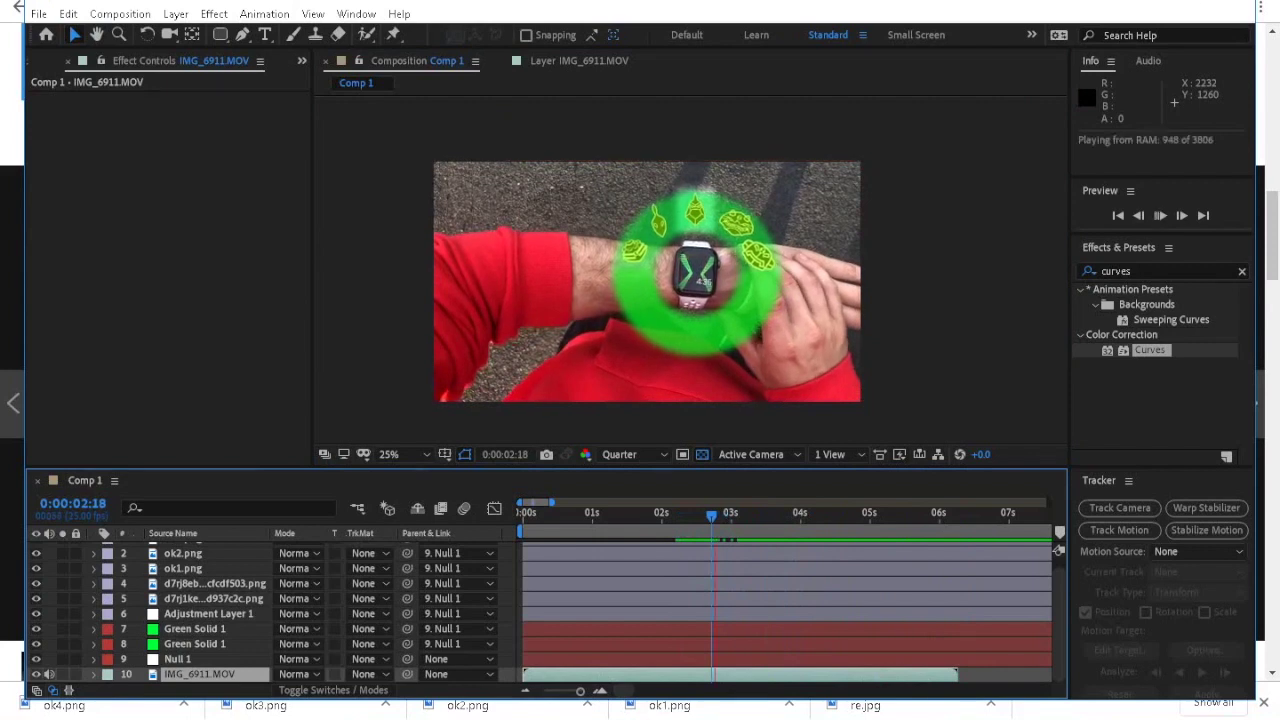
Remove the parent from all layers from ok3.png down to the lower Green Solid 1 by setting it to None.
scroll(270, 610, "up", 1)
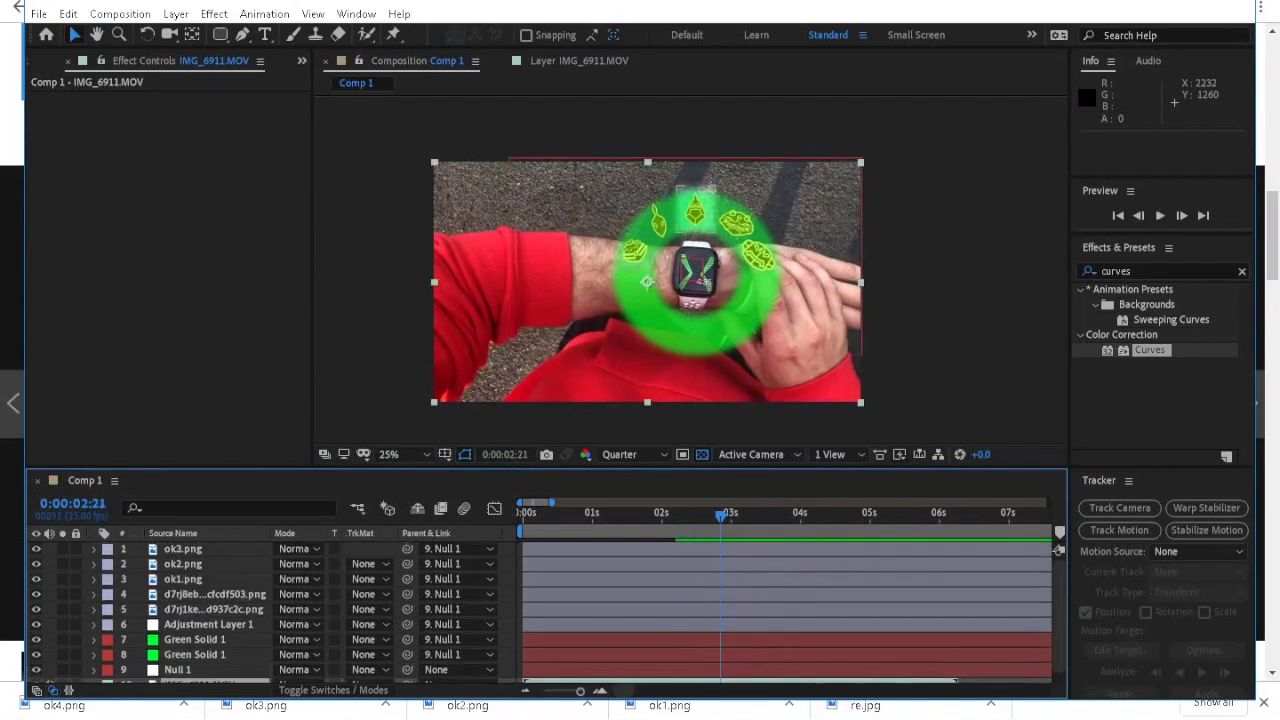
left_click(184, 549)
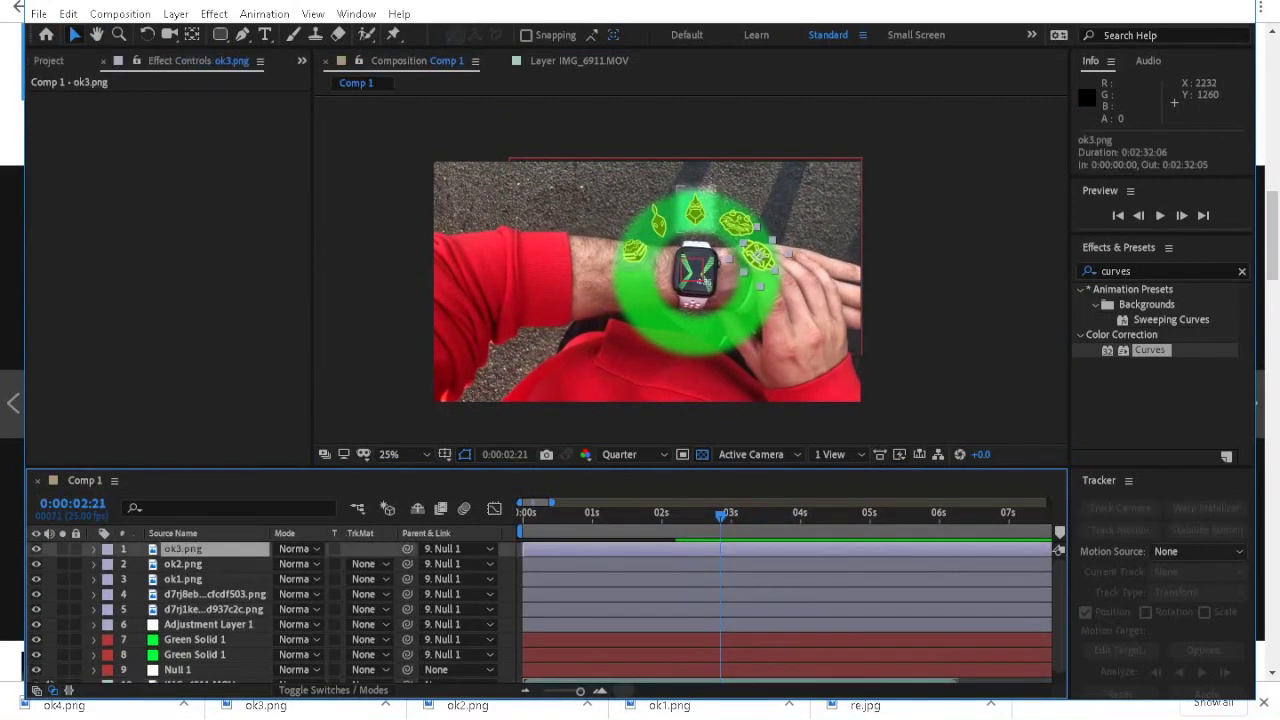
left_click(195, 654, "shift")
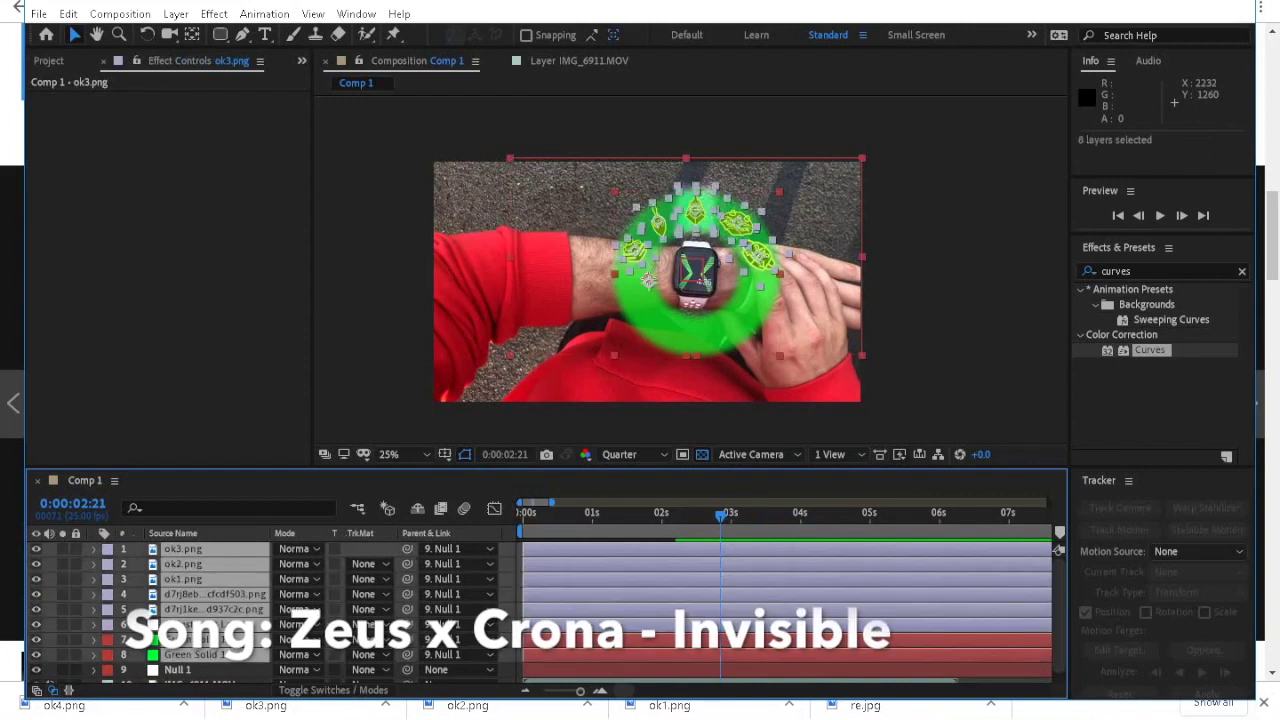
right_click(230, 612)
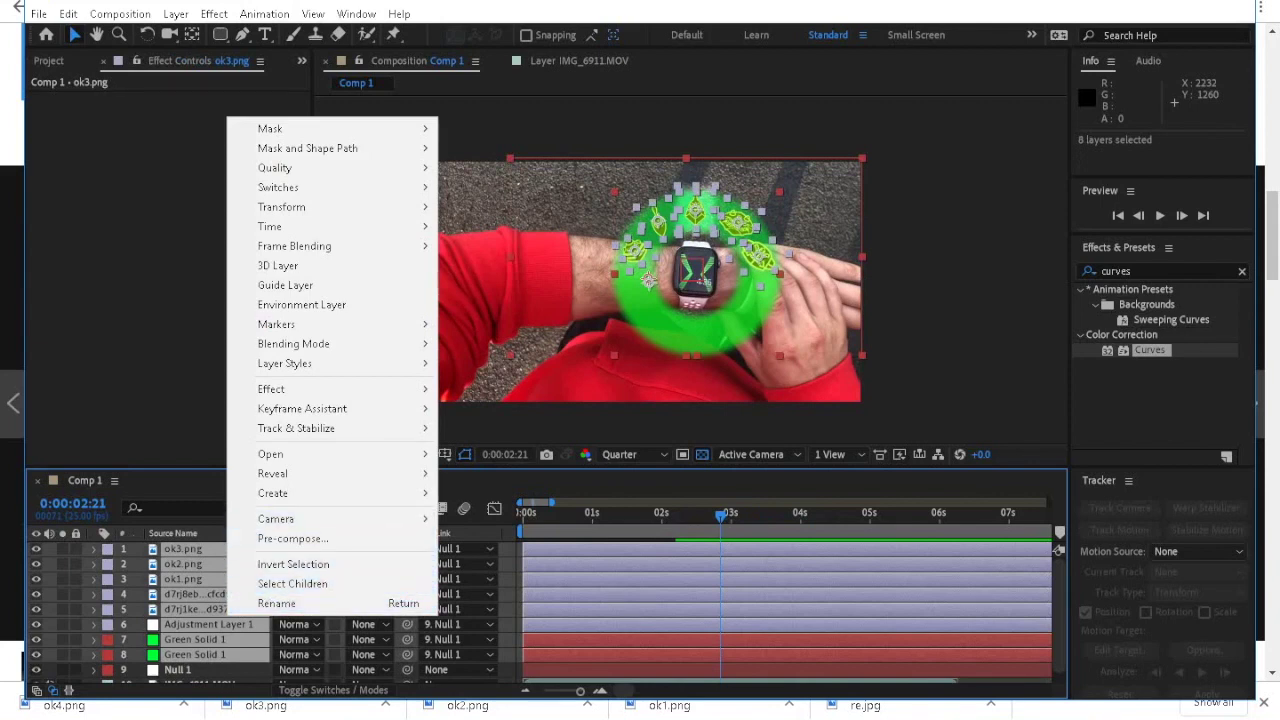
left_click(462, 594)
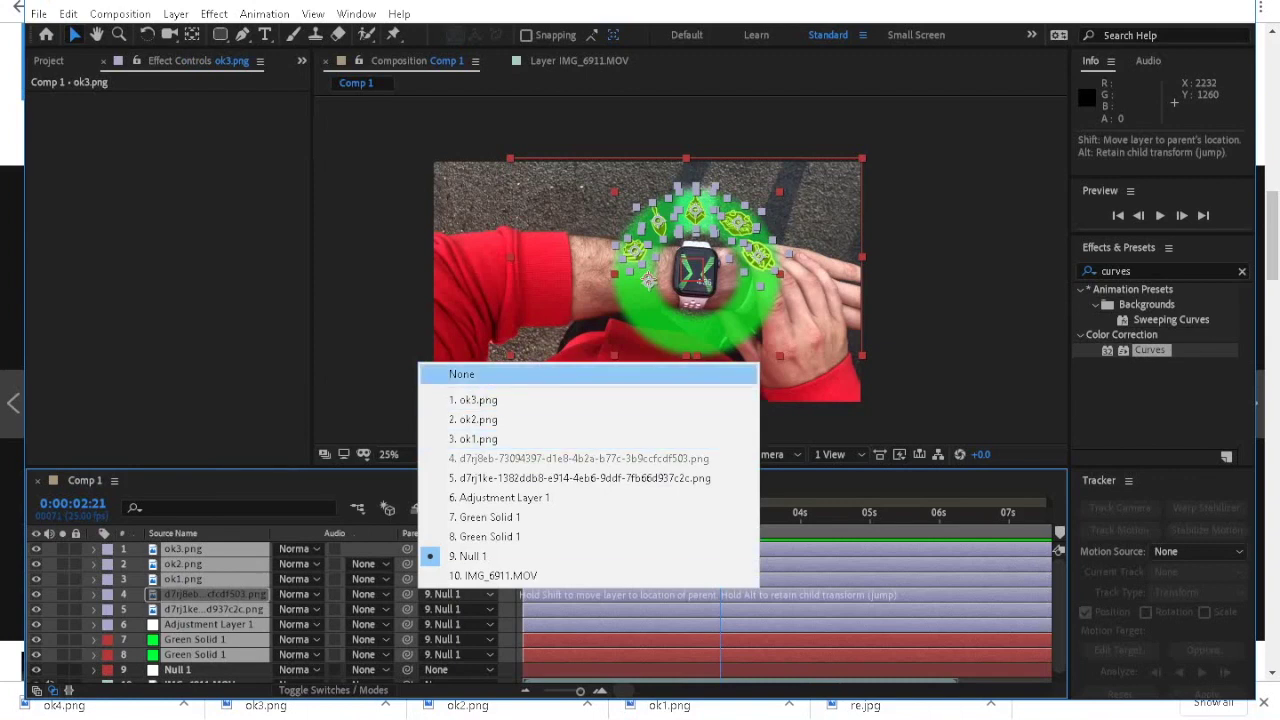
left_click(461, 374)
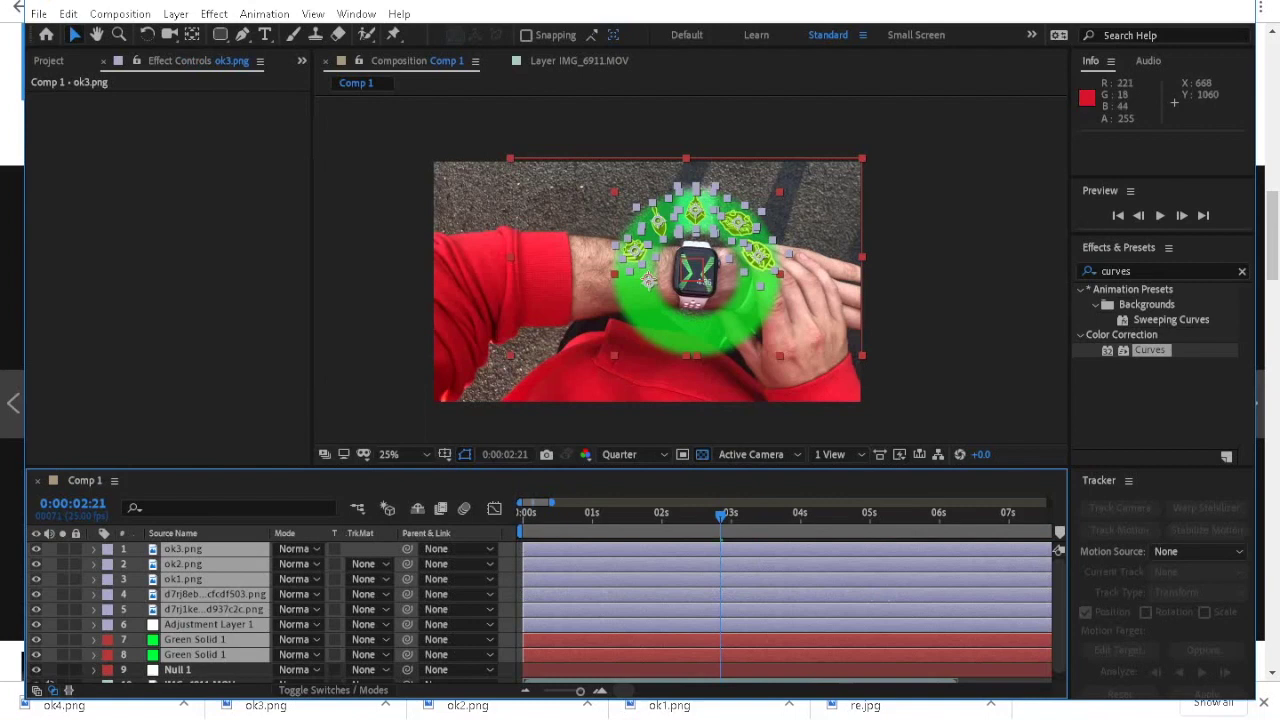
Pre-compose the selected icon, adjustment and solid layers with all attributes moved, and parent the resulting layer to Null 1.
right_click(225, 577)
left_click(290, 498)
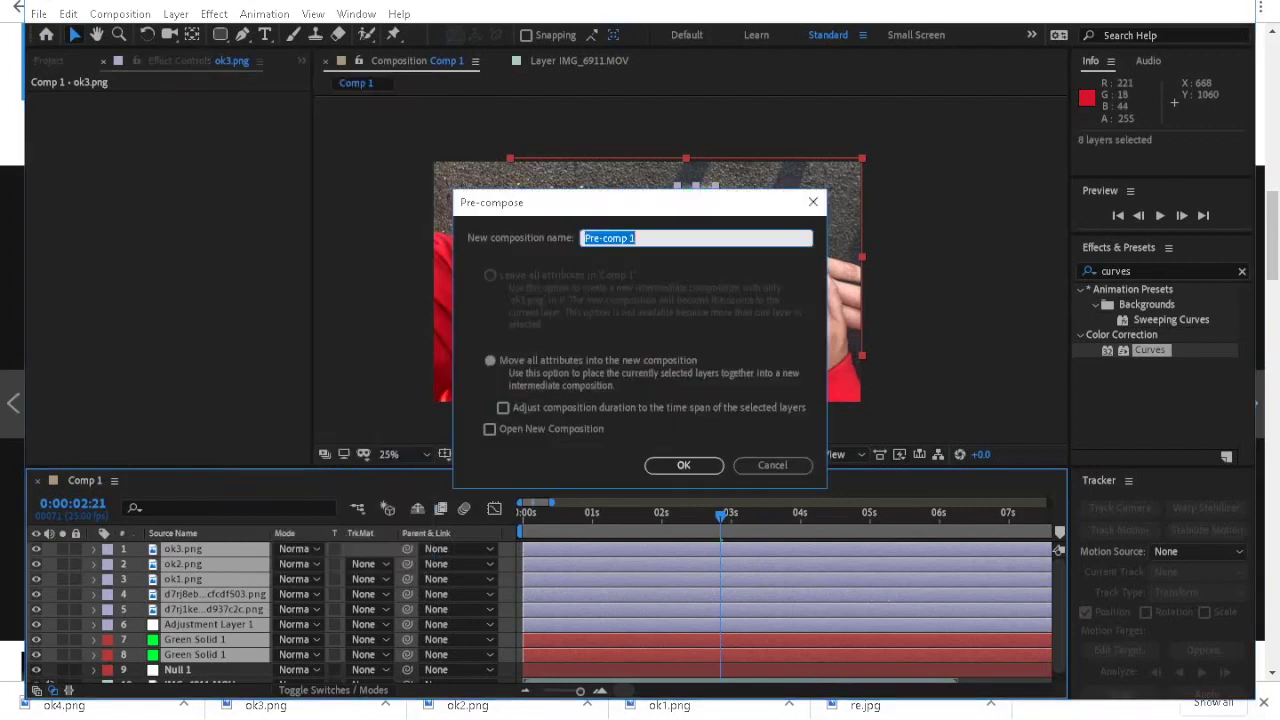
key("Return")
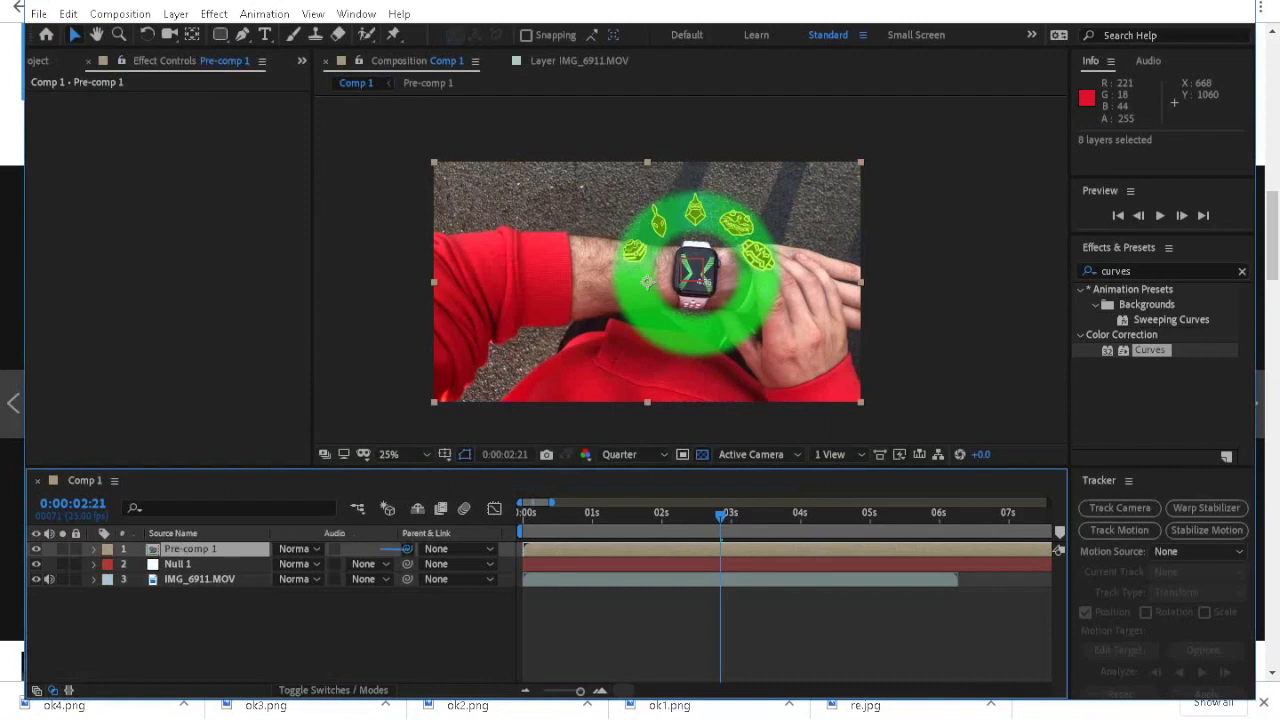
left_click_drag(407, 549, 186, 562)
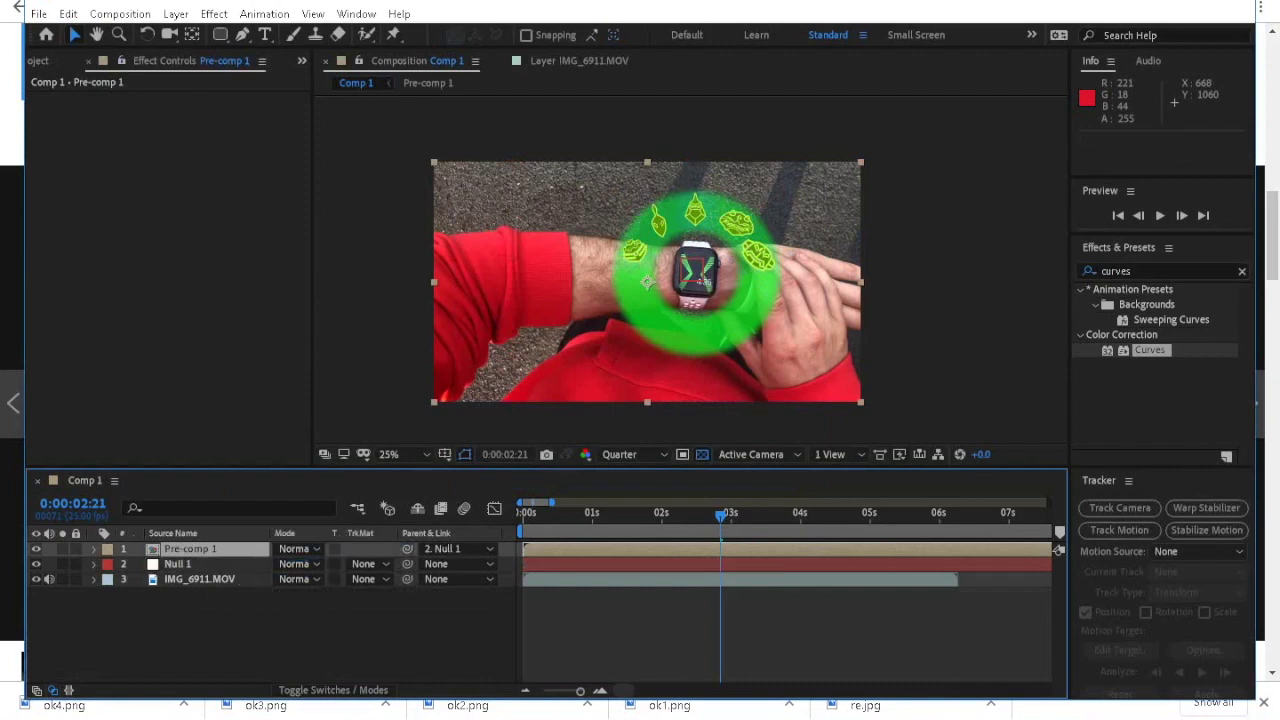
Inspect the top ring segment, then raise the RGB curve further on Adjustment Layer 1 inside Pre-comp 1.
scroll(691, 270, "up", 3)
scroll(691, 270, "down", 1)
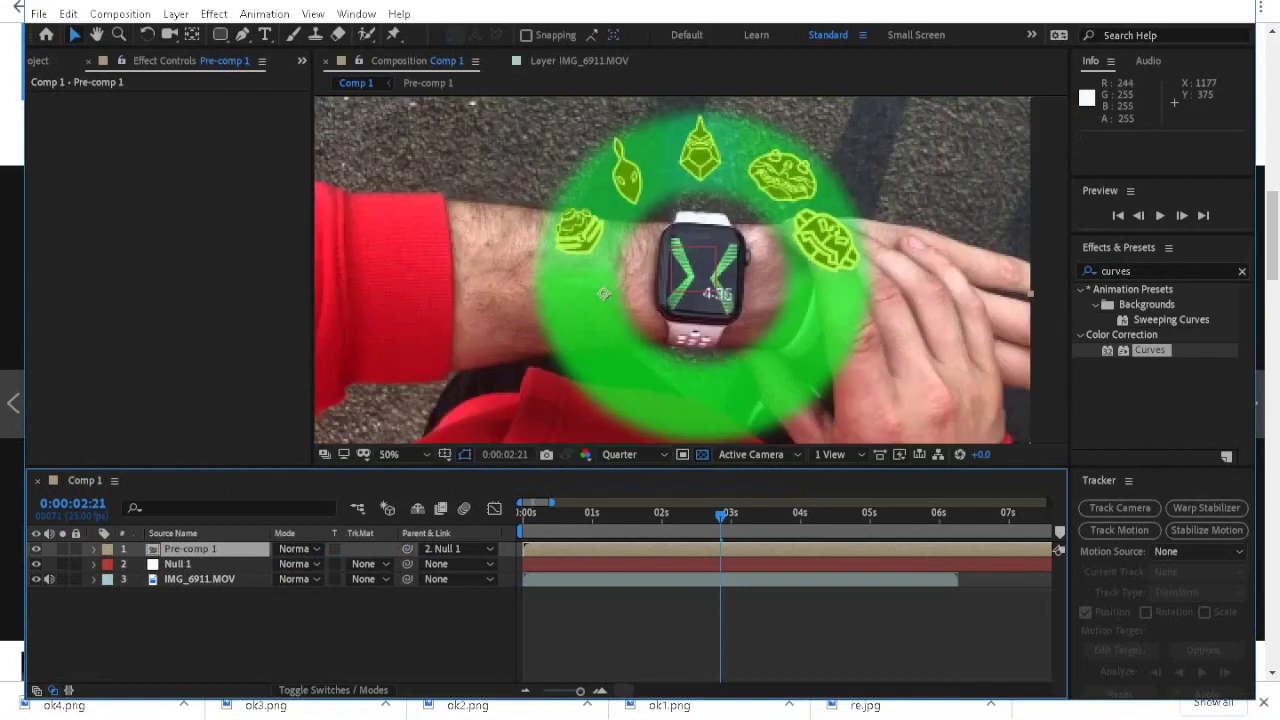
key("h")
left_click_drag(701, 155, 692, 256)
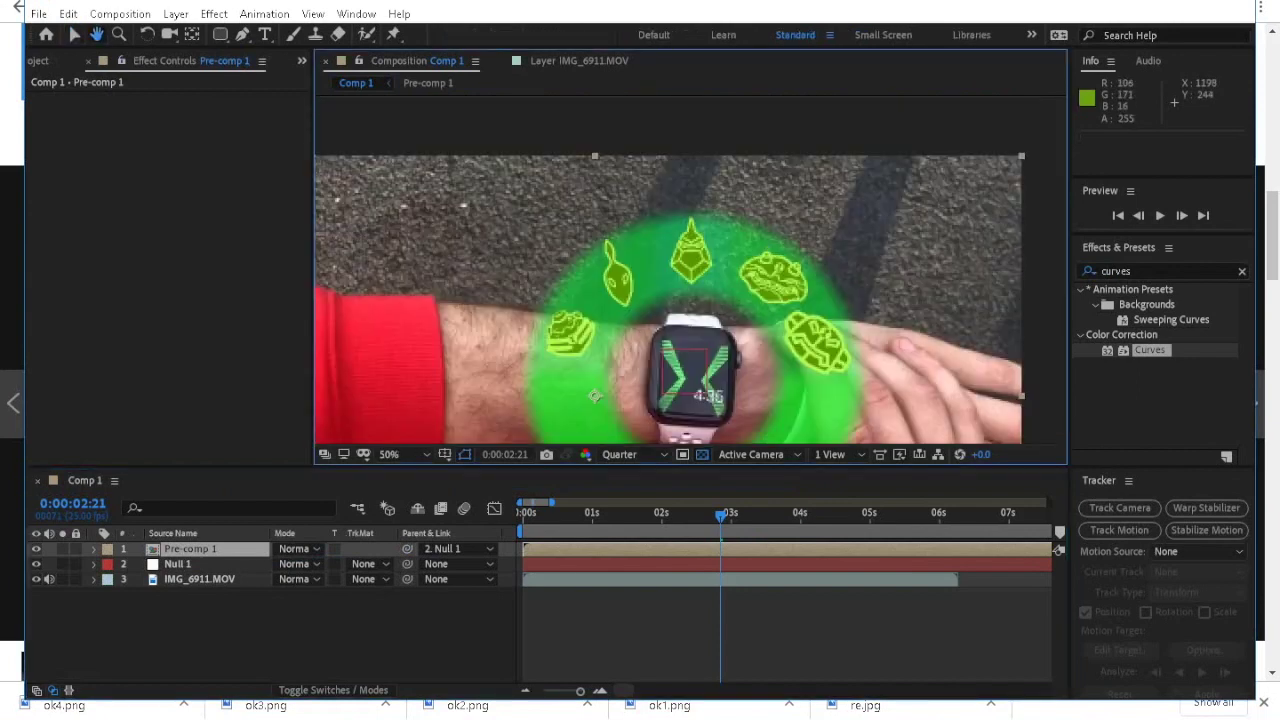
scroll(692, 260, "up", 1)
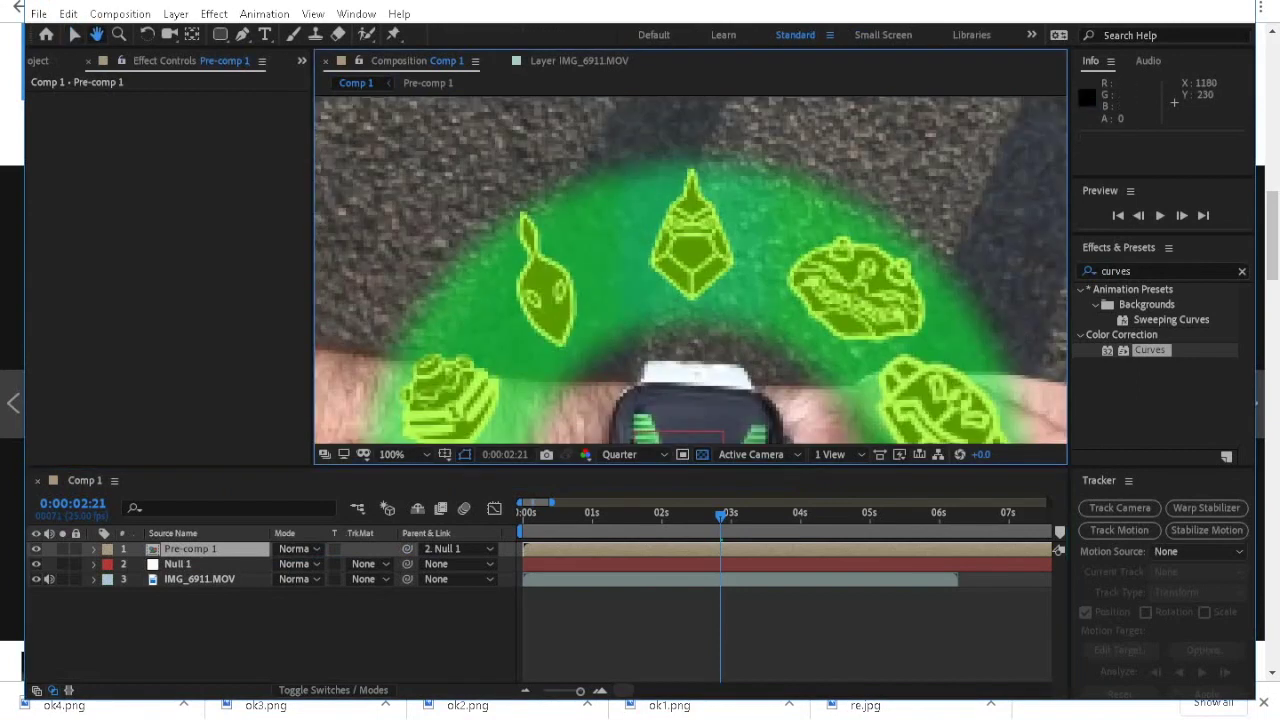
key("comma")
key("v")
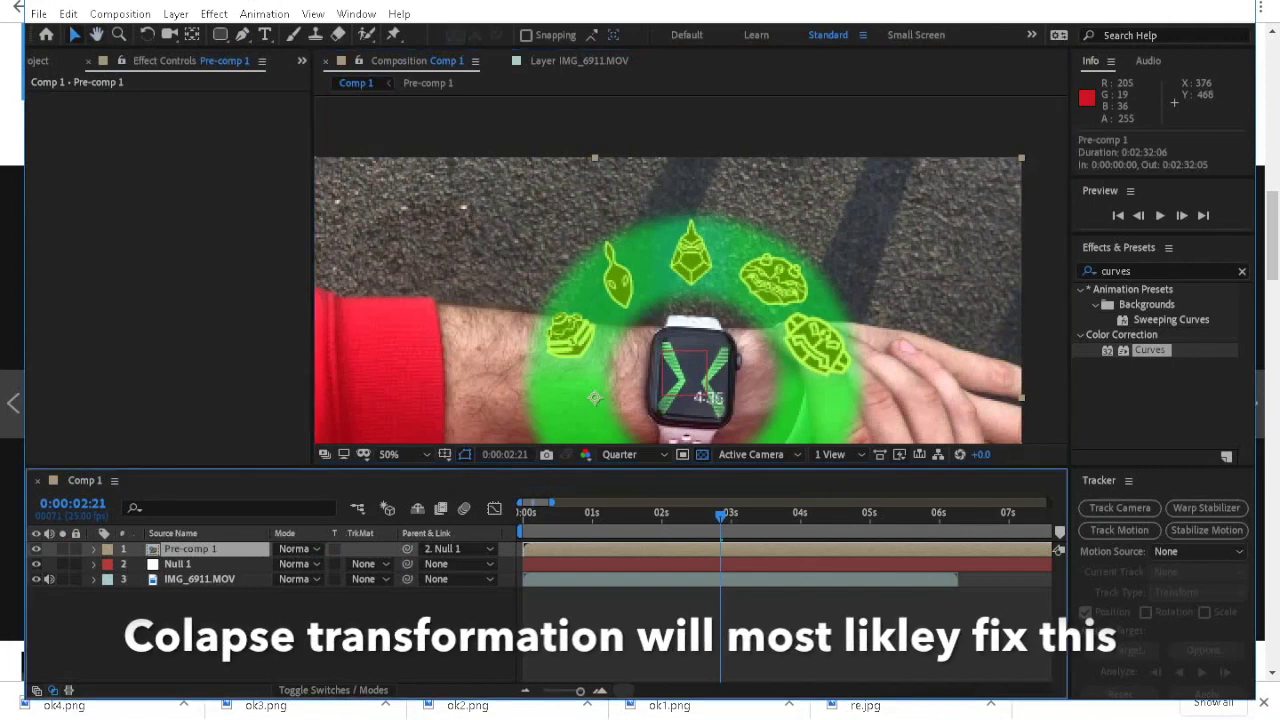
double_click(190, 549)
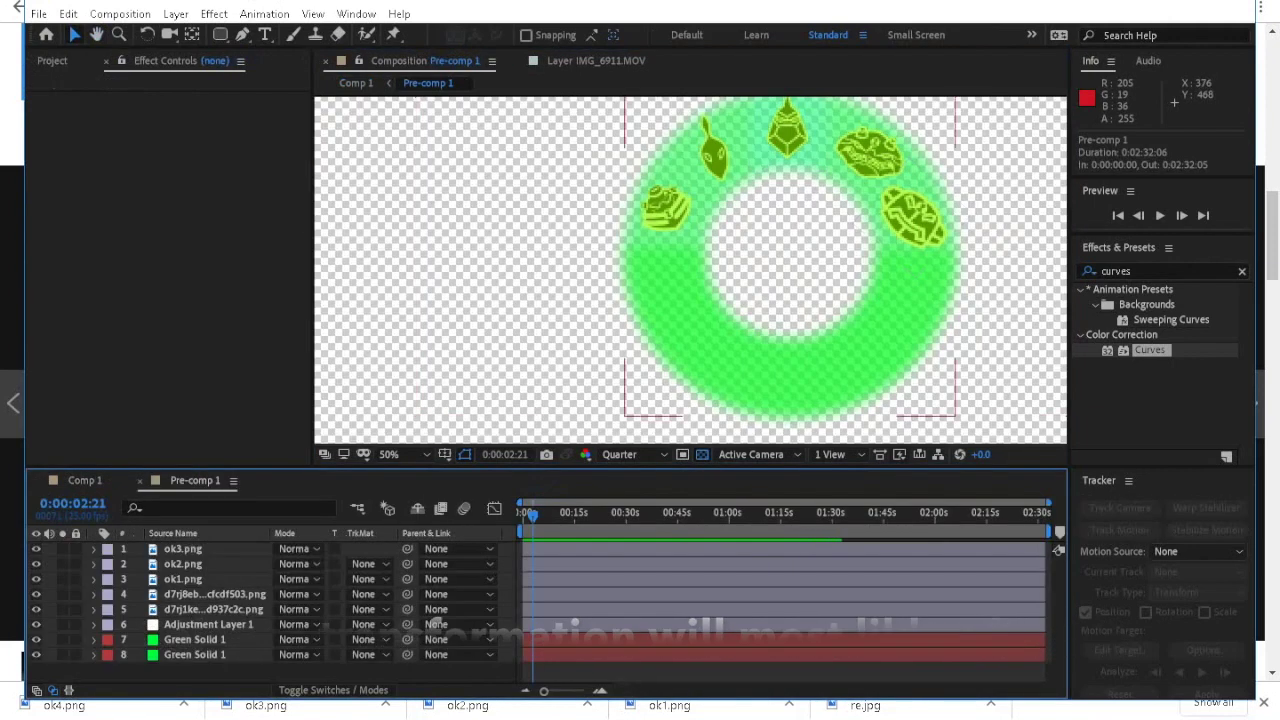
left_click(208, 624)
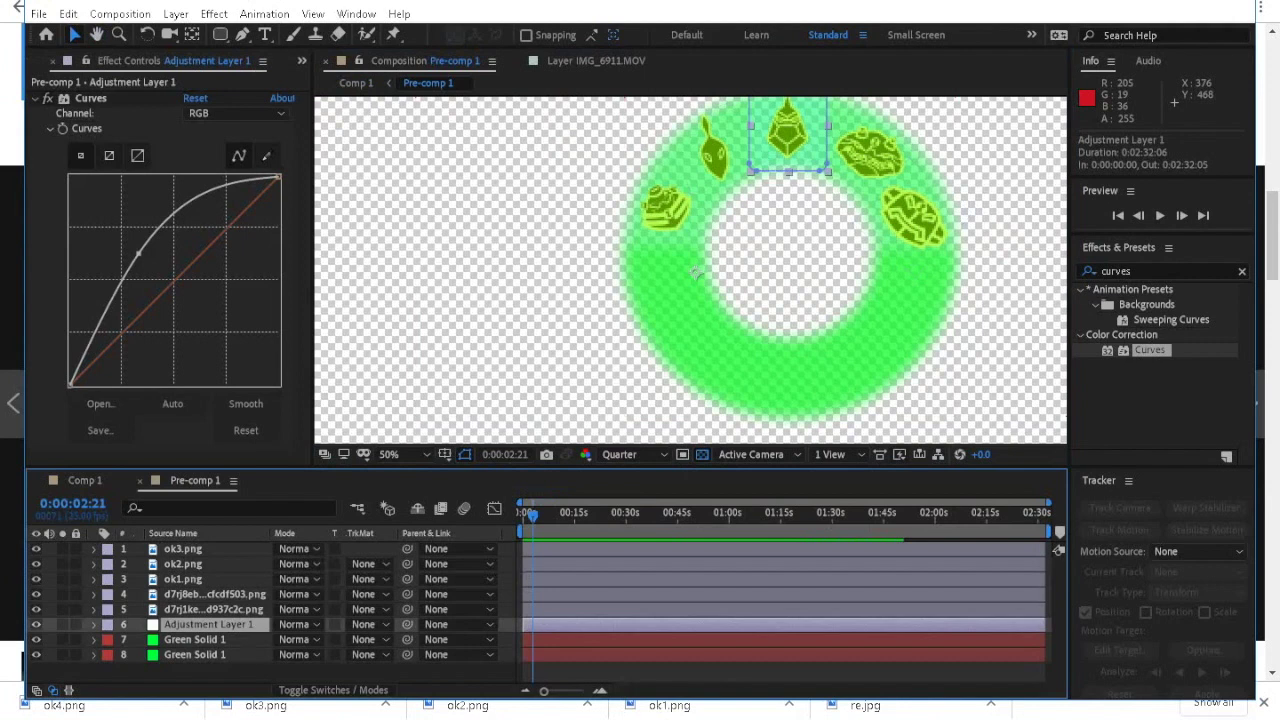
left_click_drag(138, 254, 135, 228)
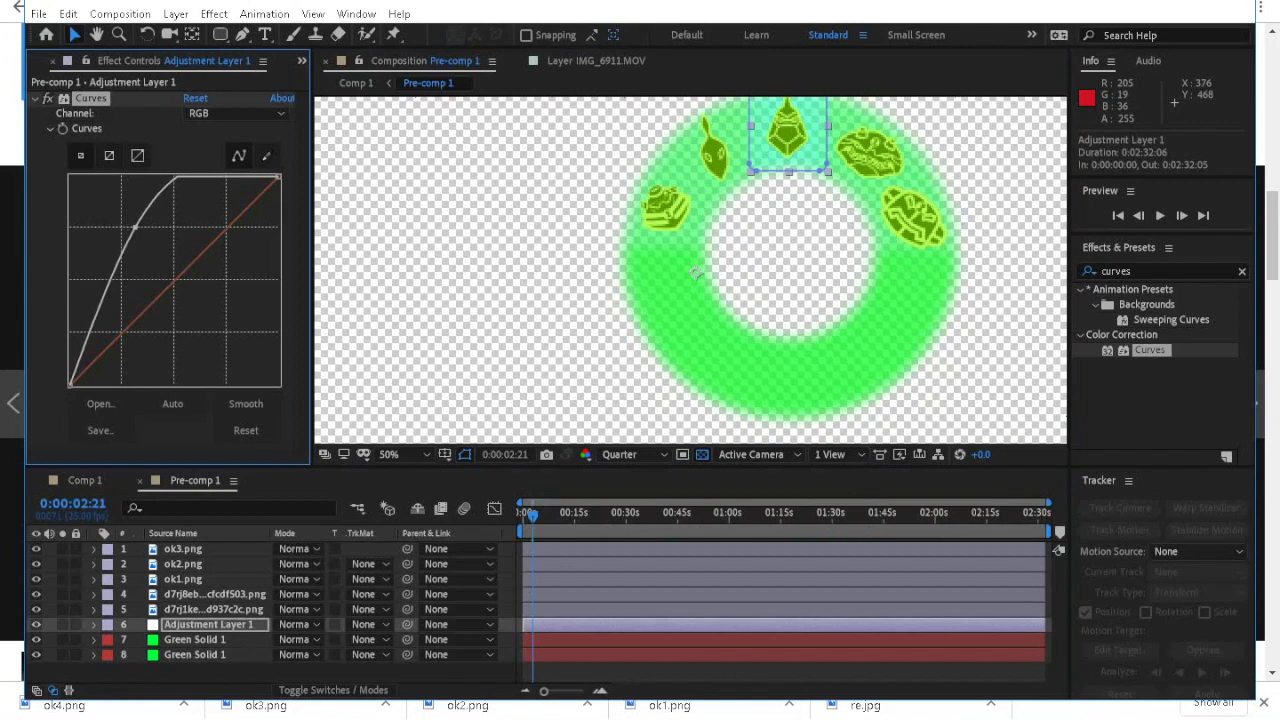
Return to Comp 1 and examine the highlighted ring segment behind the top alien icon up close and at full-frame size.
left_click(85, 481)
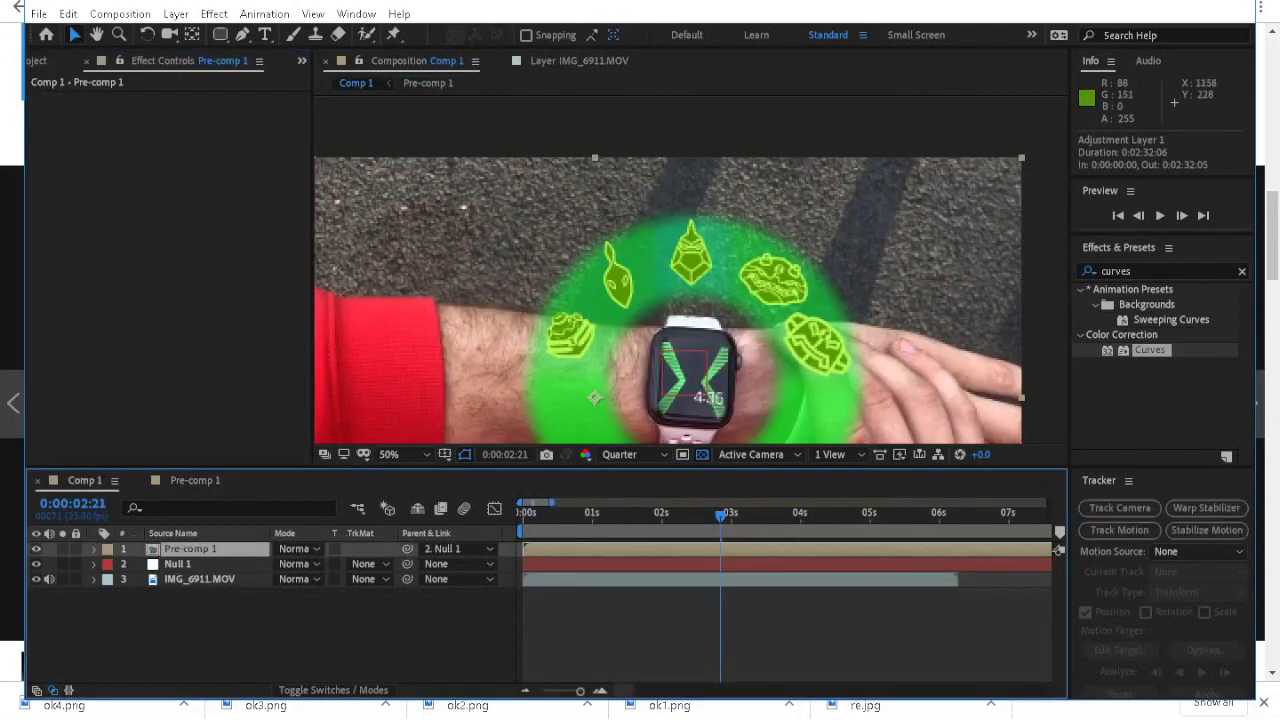
scroll(731, 364, "down", 1)
scroll(643, 333, "up", 2)
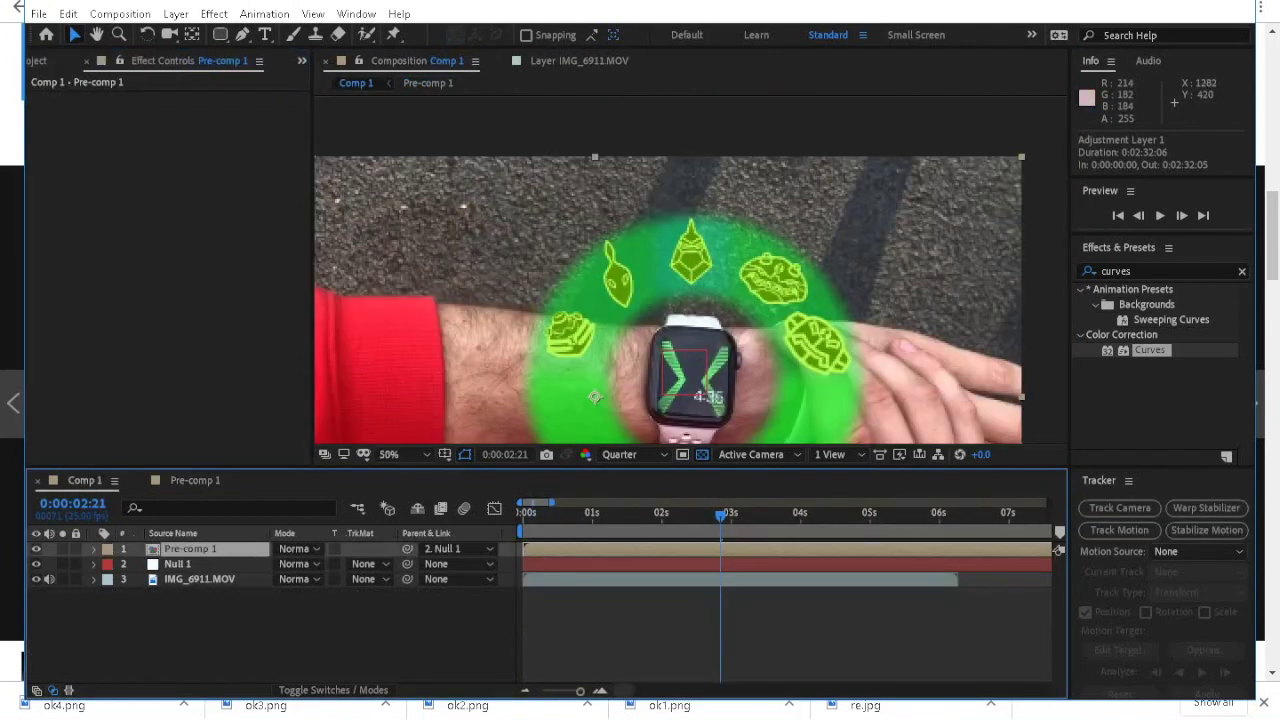
scroll(693, 269, "down", 2)
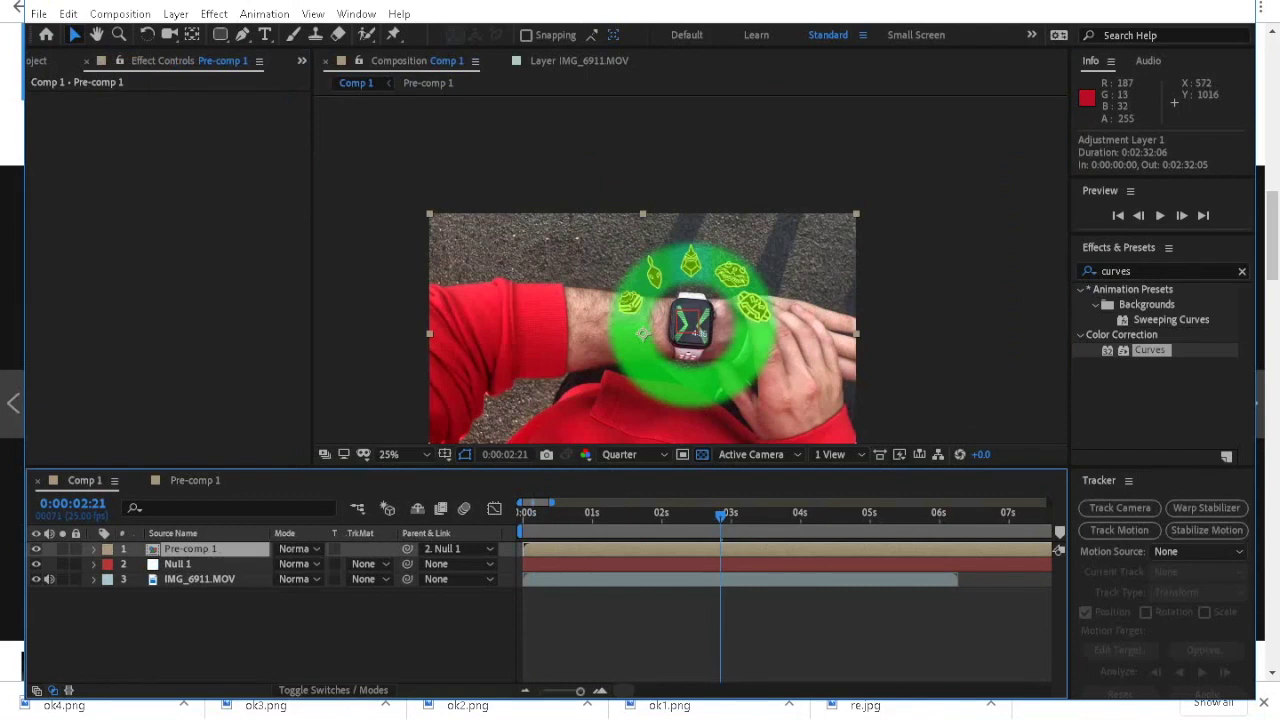
scroll(740, 272, "up", 3)
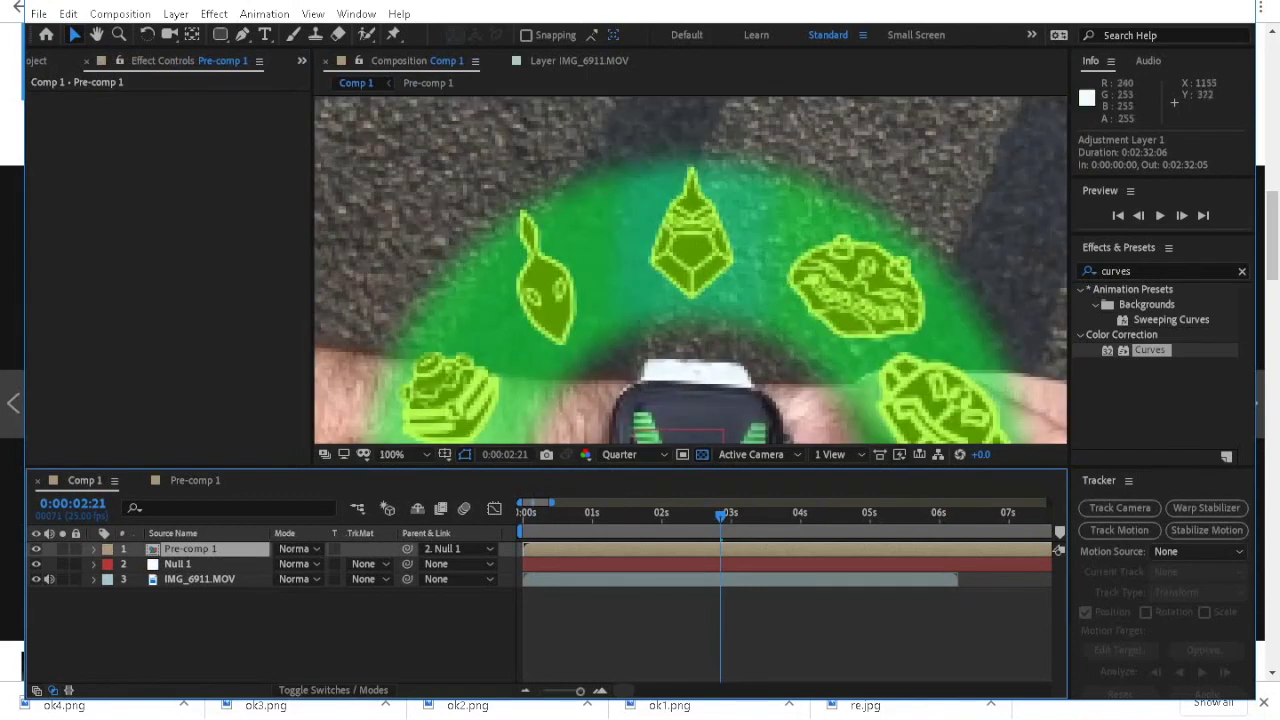
key("comma")
key("comma")
key("comma")
key("comma")
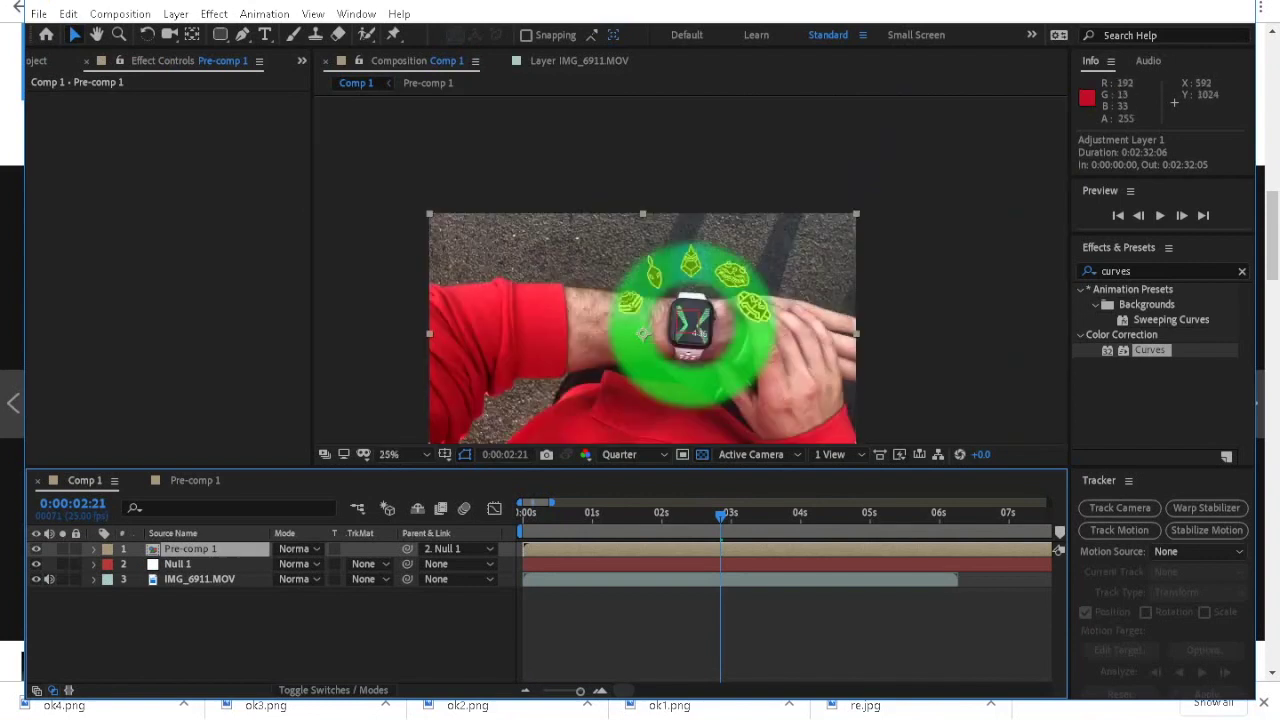
Add a 100% opacity keyframe to Pre-comp 1 and shift it to 0:00:02:15.
key("t")
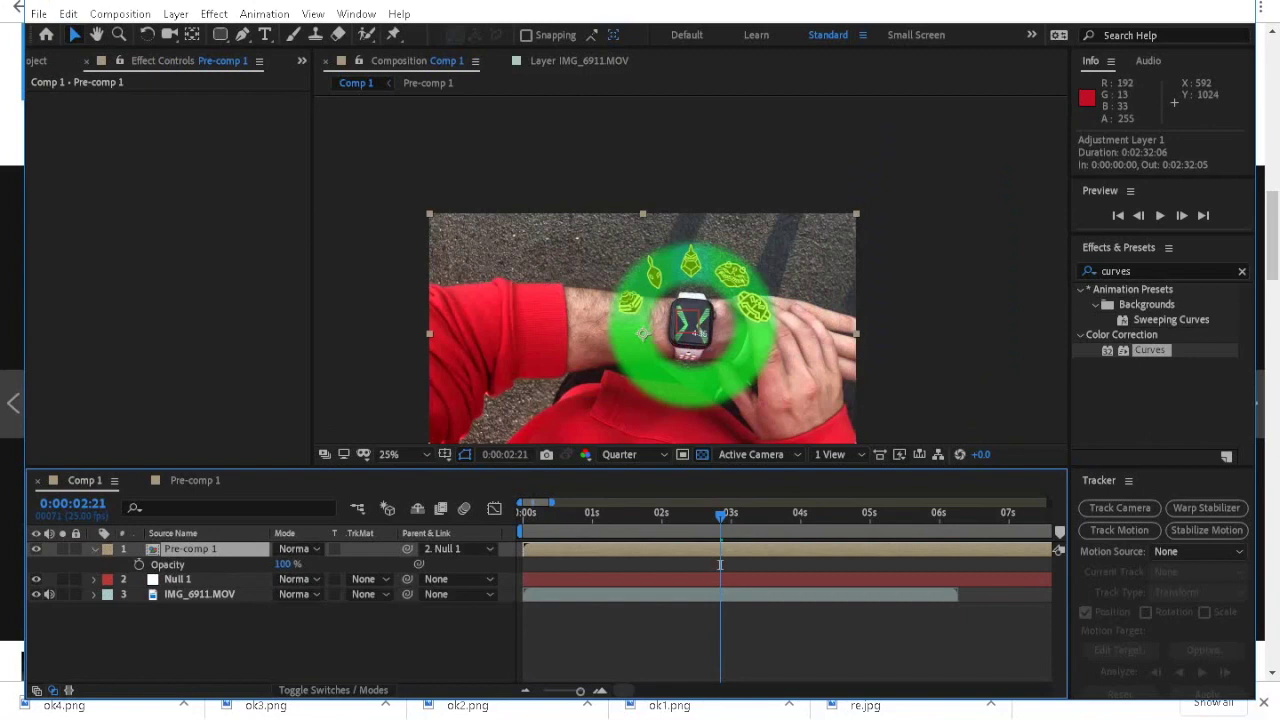
key("alt+shift+t")
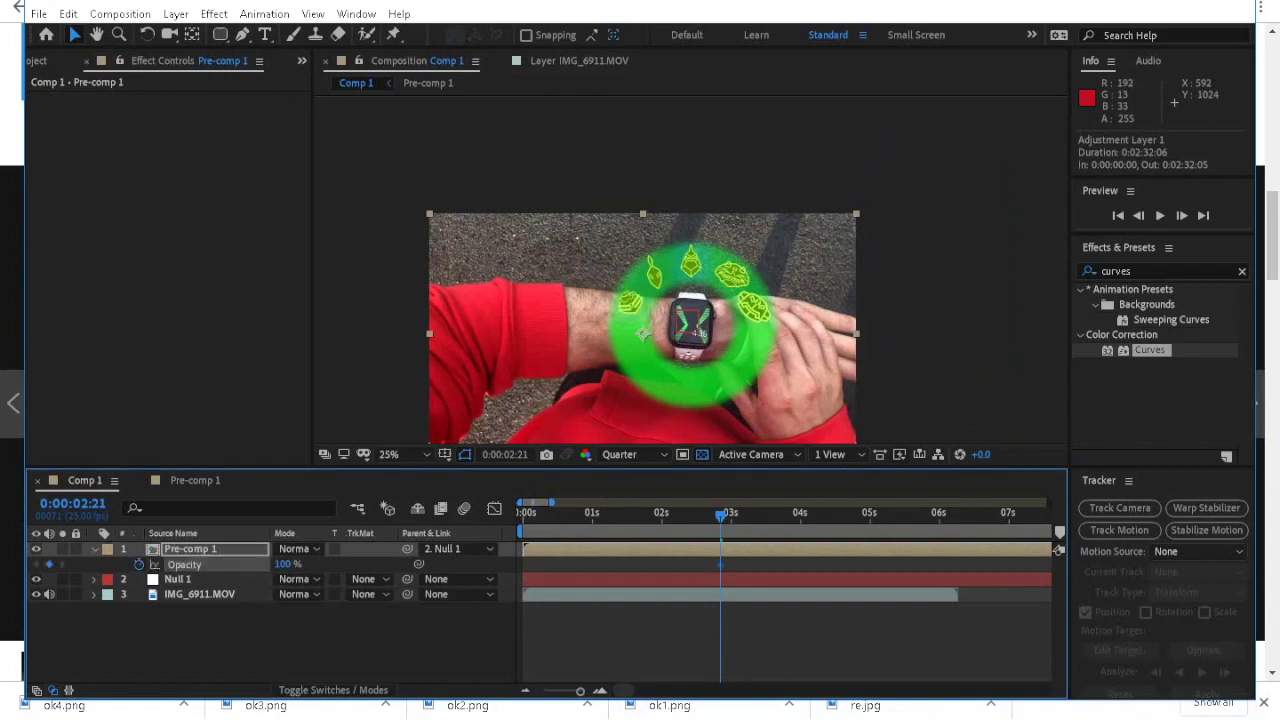
key("Page_Up")
key("Page_Up")
key("Page_Up")
key("Page_Up")
key("Page_Up")
key("Page_Up")
key("Page_Up")
key("Page_Up")
key("Page_Up")
key("Page_Up")
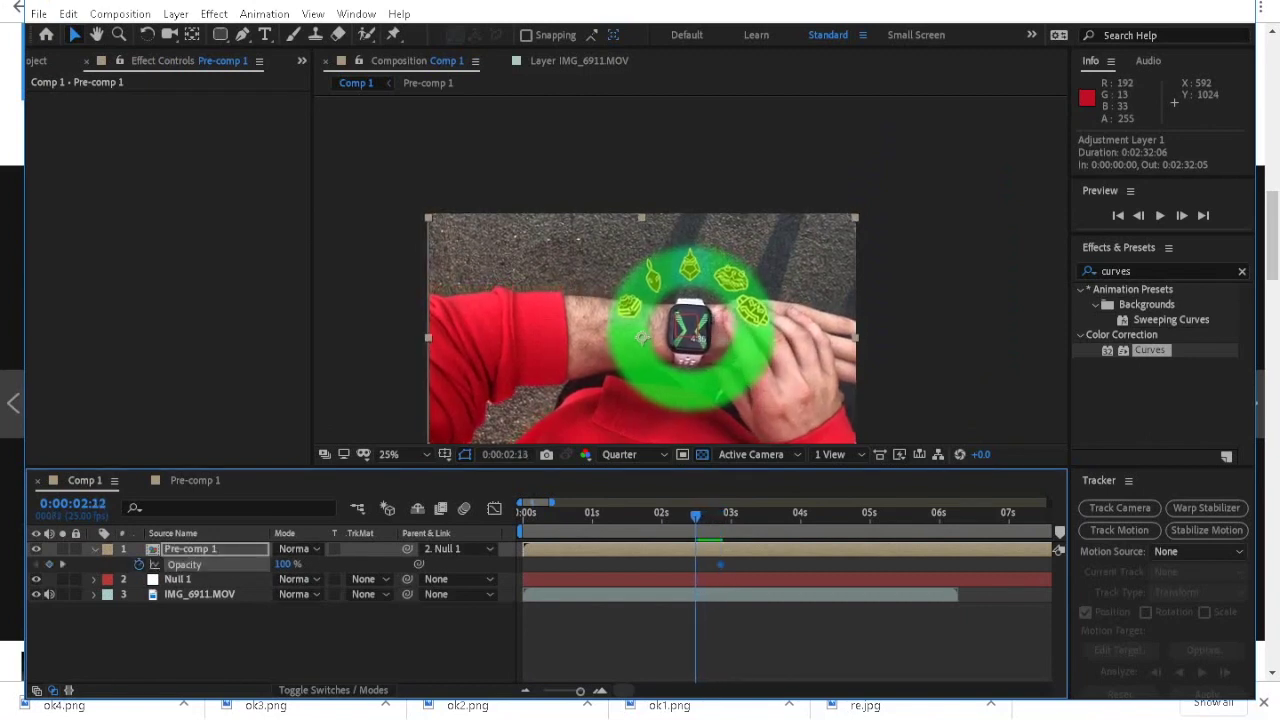
key("Page_Down")
key("Page_Down")
key("Page_Down")
key("Page_Down")
key("Page_Down")
key("Page_Down")
key("Page_Down")
key("Page_Down")
key("Page_Down")
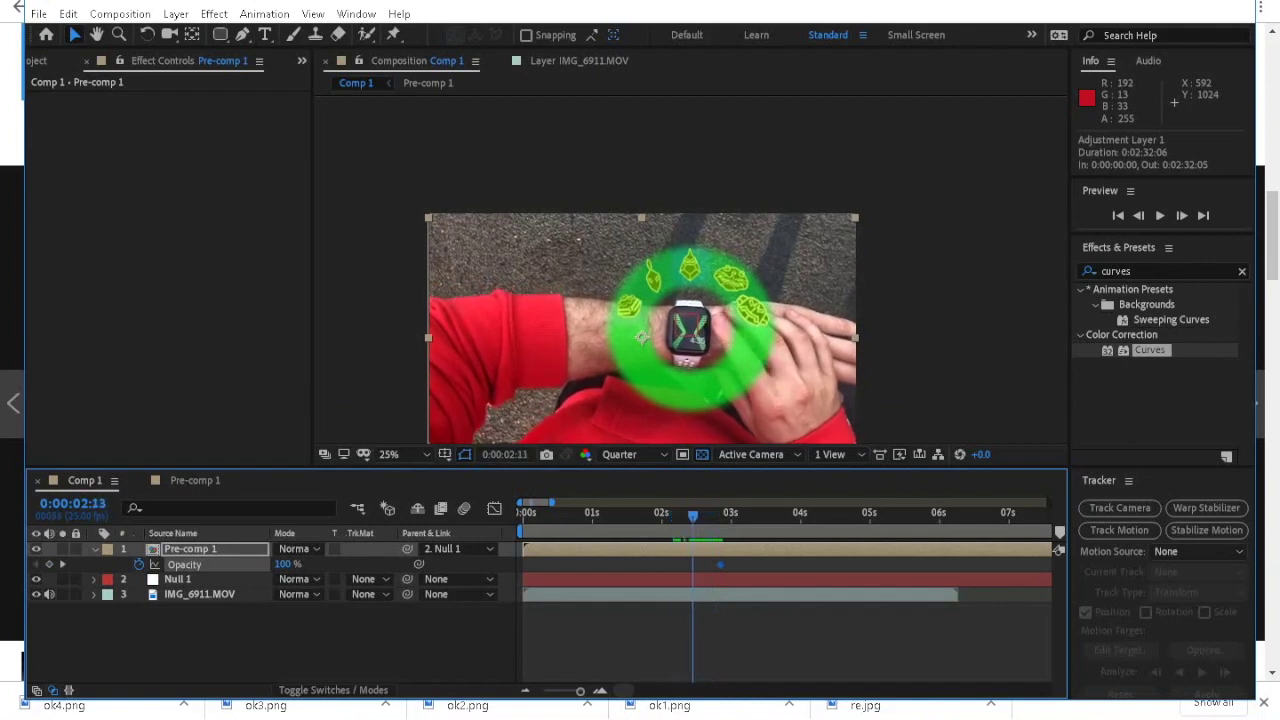
key("Page_Up")
key("Page_Up")
key("Page_Up")
key("Page_Up")
key("Page_Up")
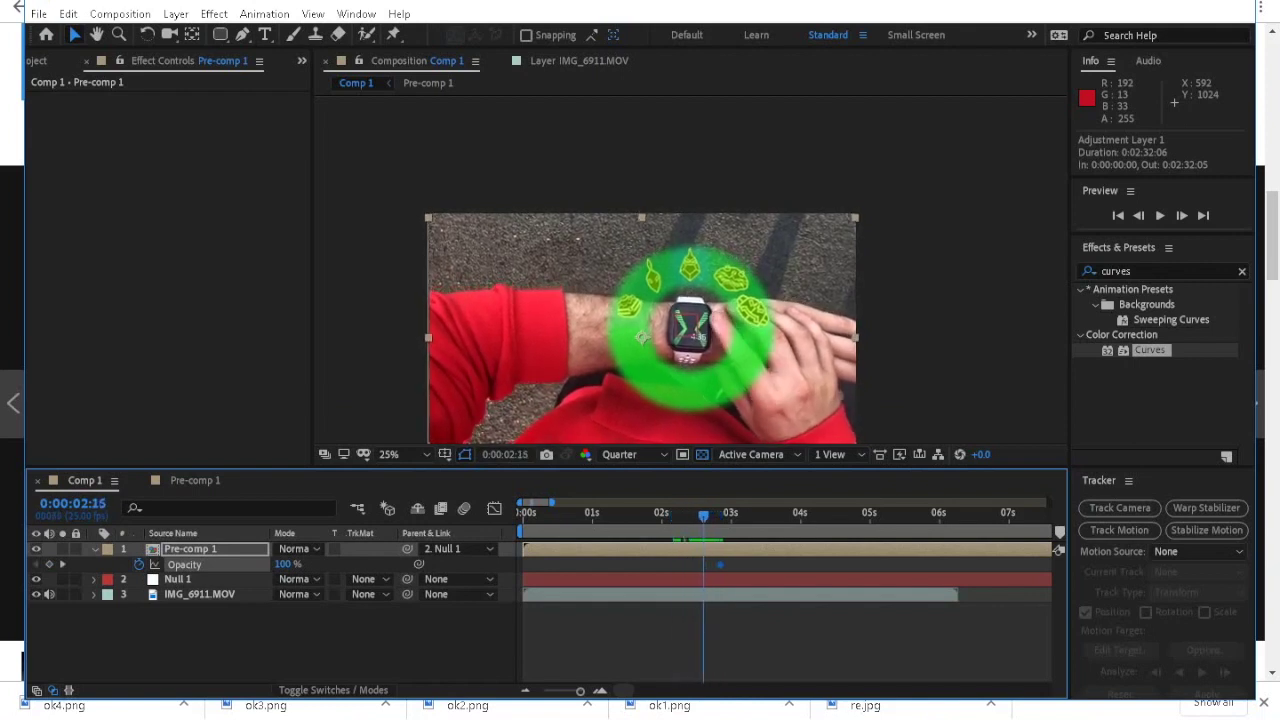
left_click_drag(720, 565, 706, 566)
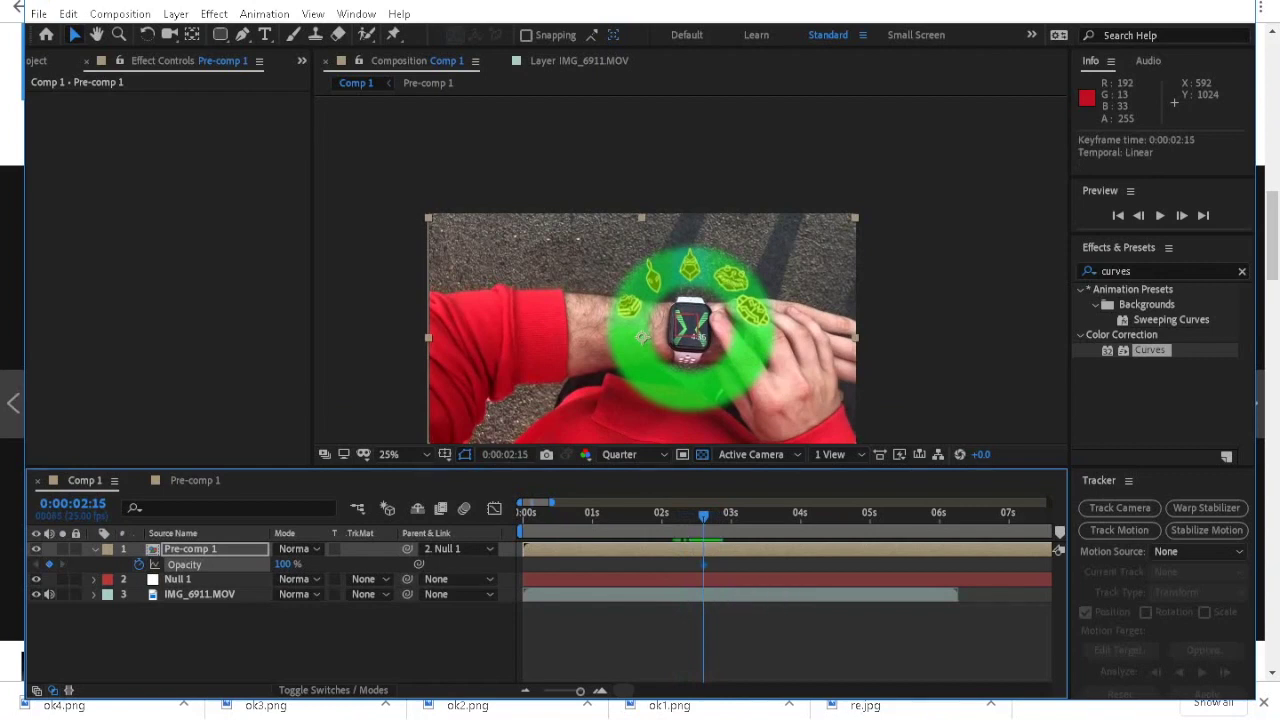
Set Pre-comp 1's opacity to 0% at 0:00:02:15 and to 100% at 0:00:03:08.
left_click_drag(284, 565, 178, 565)
key("space")
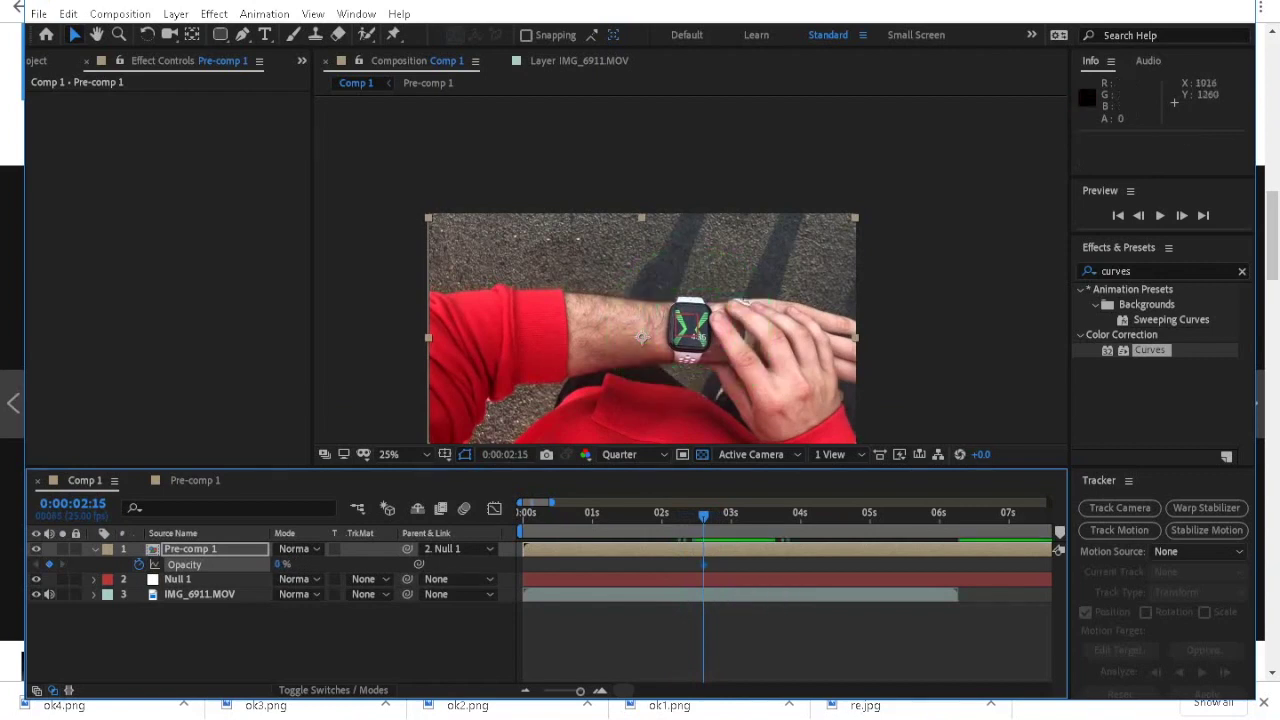
key("space")
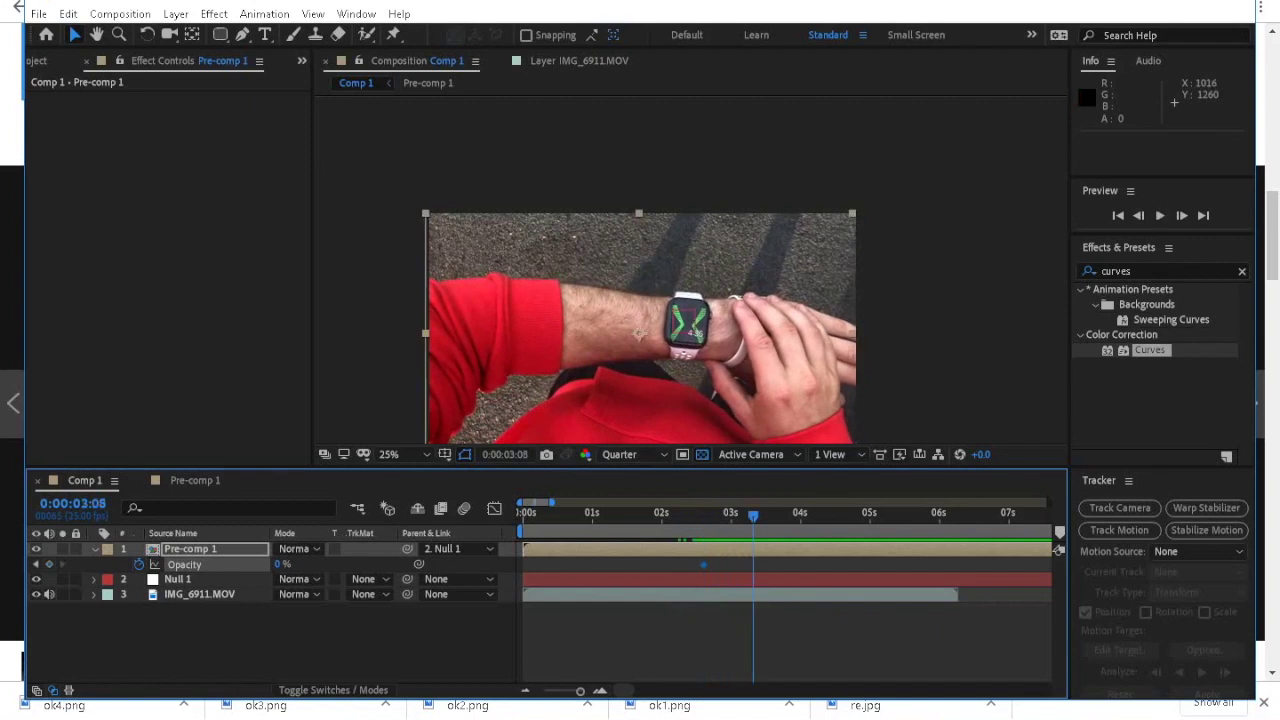
key("ctrl+z")
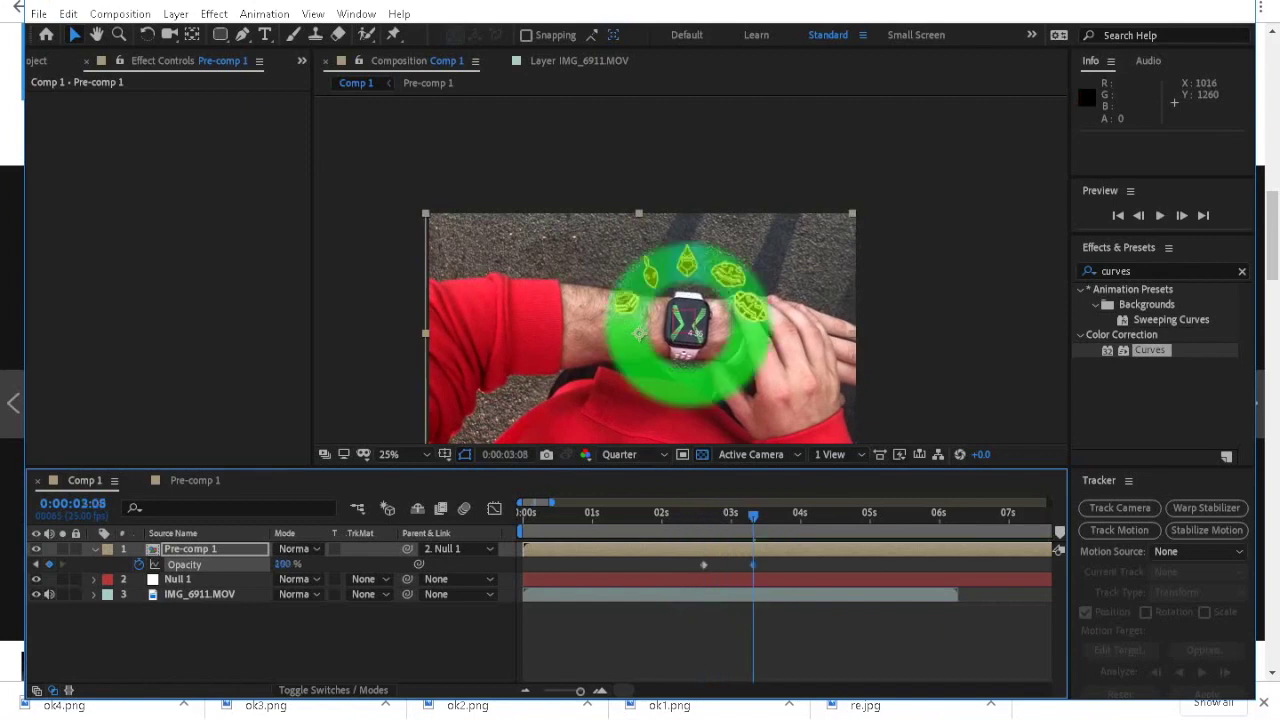
Preview the ring's fade-in from just before the first opacity keyframe.
left_click_drag(753, 516, 693, 516)
key("space")
key("space")
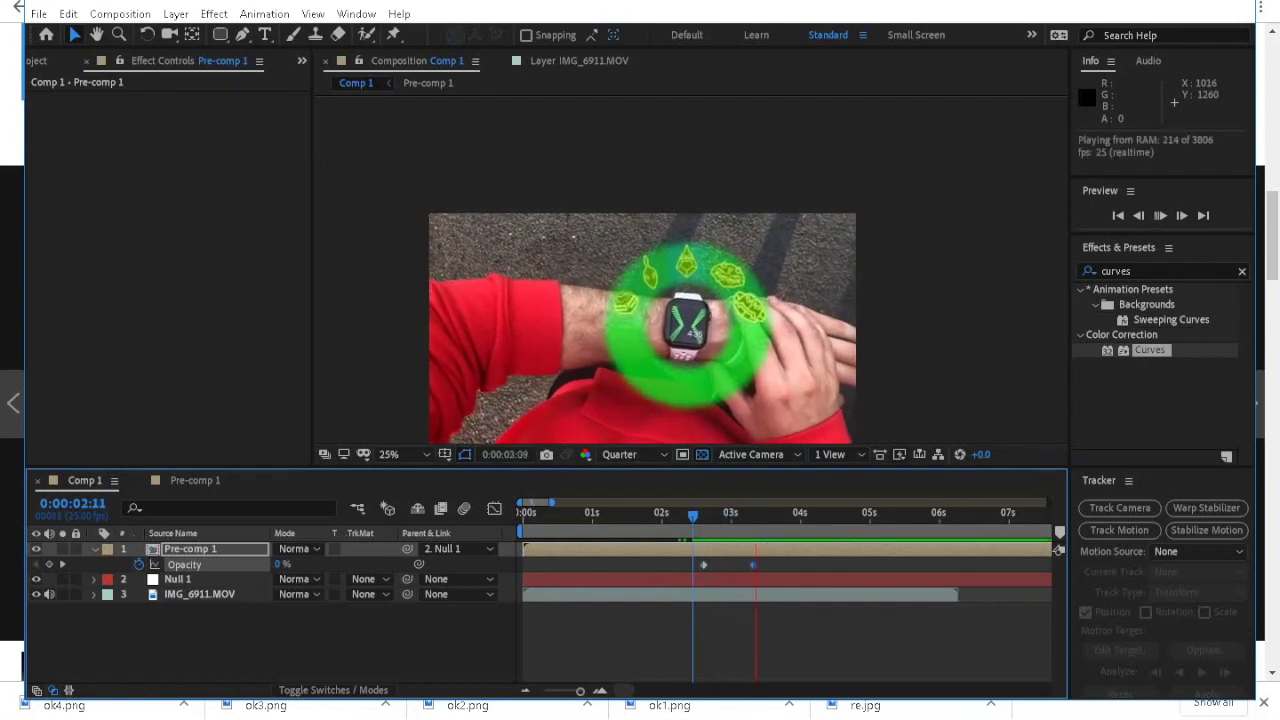
key("space")
Add a 100% scale keyframe to Pre-comp 1 and align it with the second opacity keyframe at 0:00:03:08.
key("Page_Up")
key("Page_Up")
key("Page_Up")
key("Page_Up")
key("Page_Up")
key("Page_Up")
key("Page_Up")
key("Page_Up")
key("Page_Up")
key("Page_Up")
key("Page_Up")
key("Page_Up")
key("Page_Up")
key("Page_Up")
key("Page_Up")
key("Page_Up")
key("Page_Up")
key("Page_Up")
key("Page_Up")
key("Page_Up")
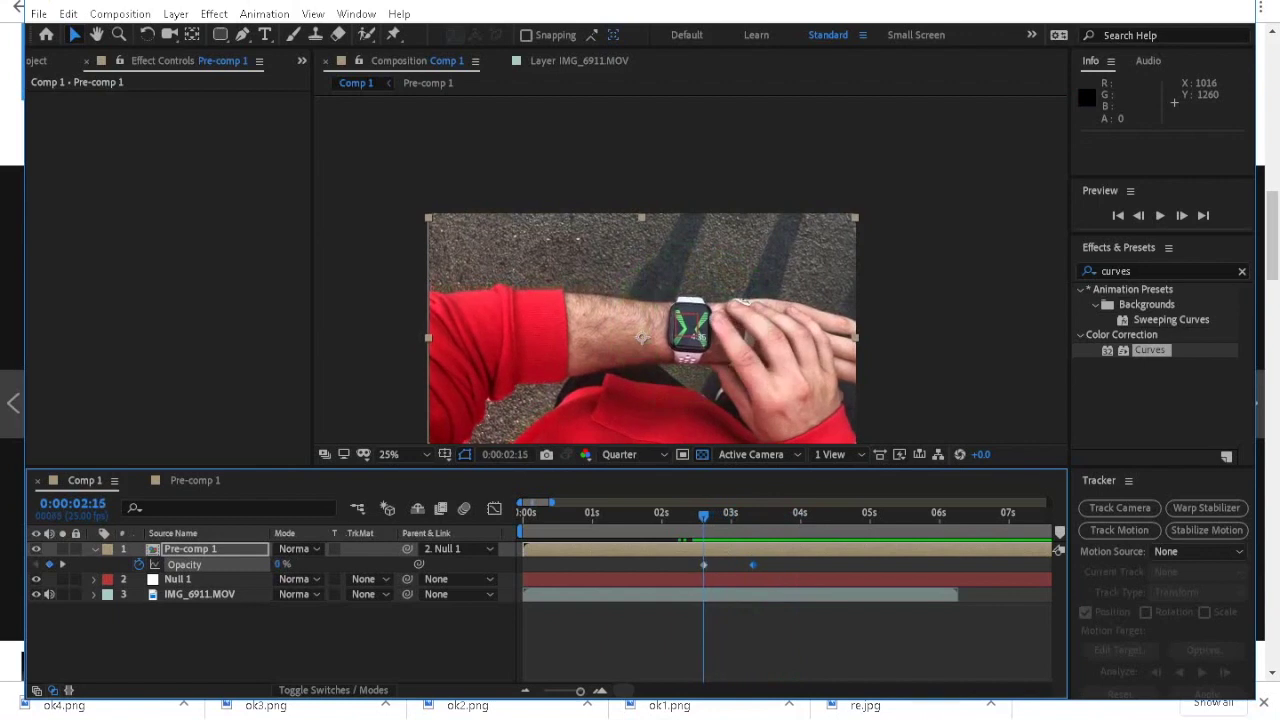
key("s")
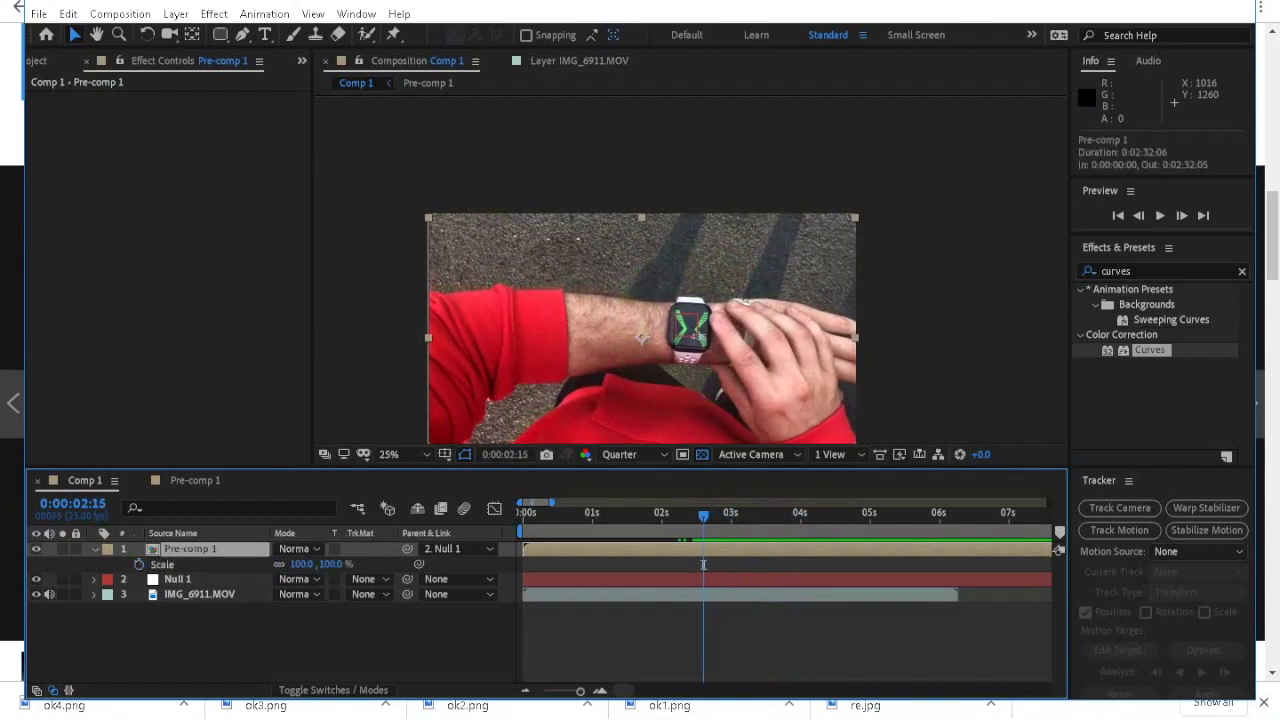
key("alt+shift+s")
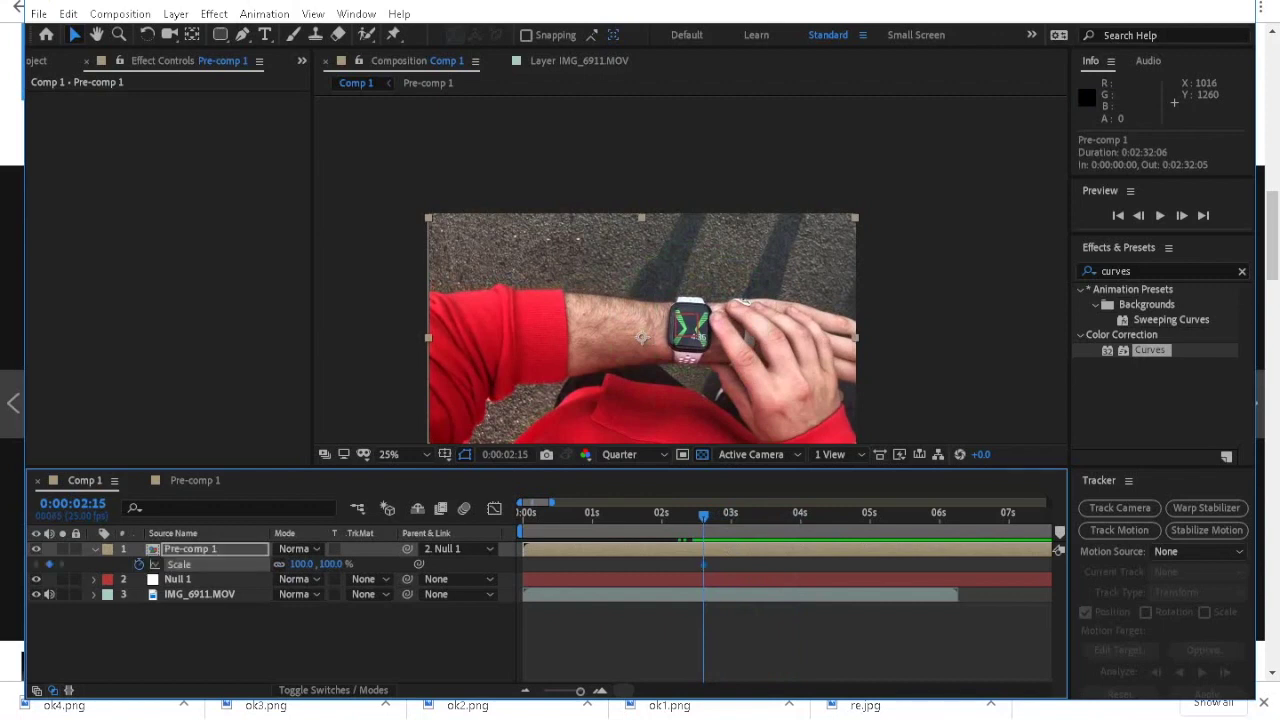
key("u")
key("u")
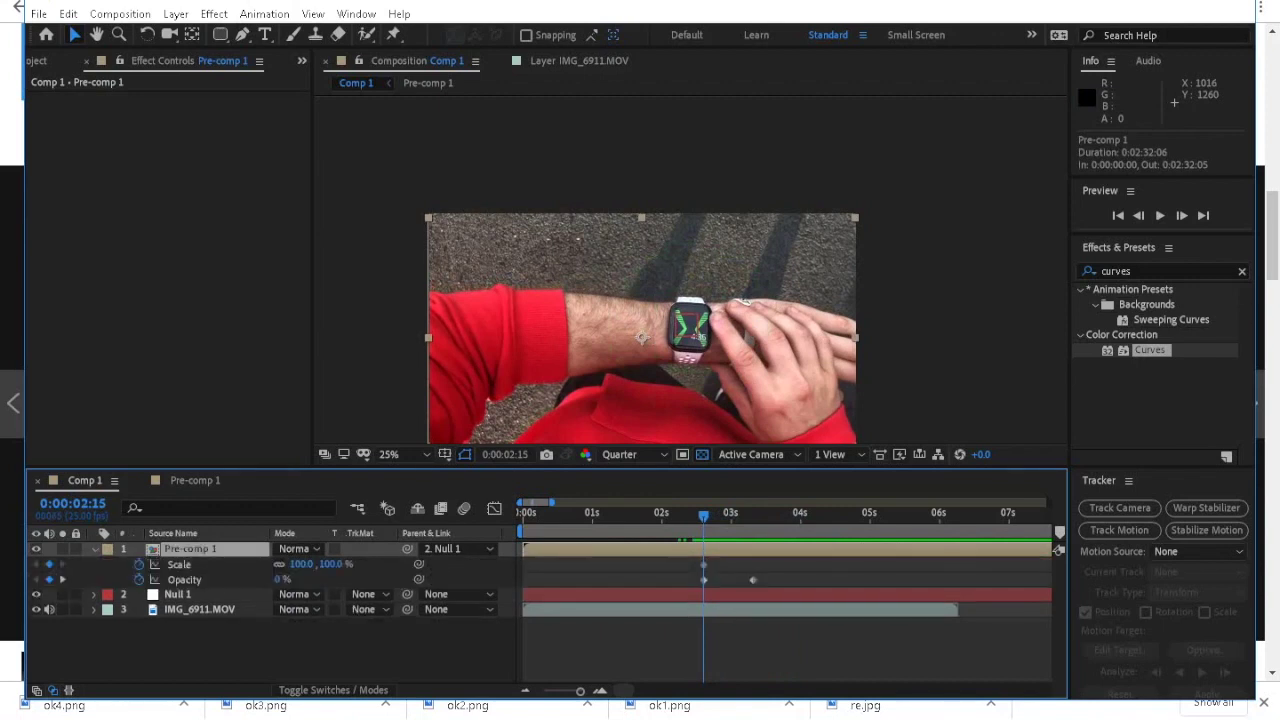
left_click_drag(704, 564, 753, 565)
Set Pre-comp 1's scale to 0% at 0:00:02:15.
mouse_move(301, 564)
left_mouse_down()
mouse_move(201, 564)
mouse_move(307, 564)
left_mouse_up()
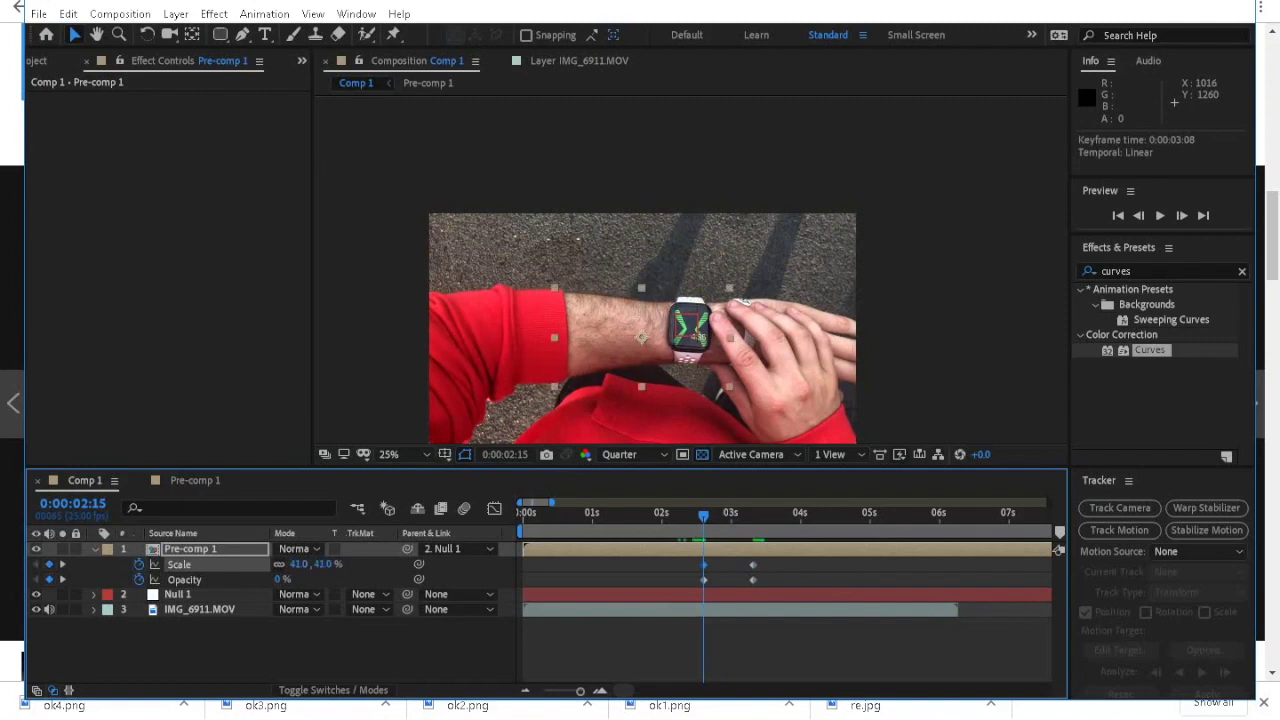
left_click(301, 564)
type("0")
key("Return")
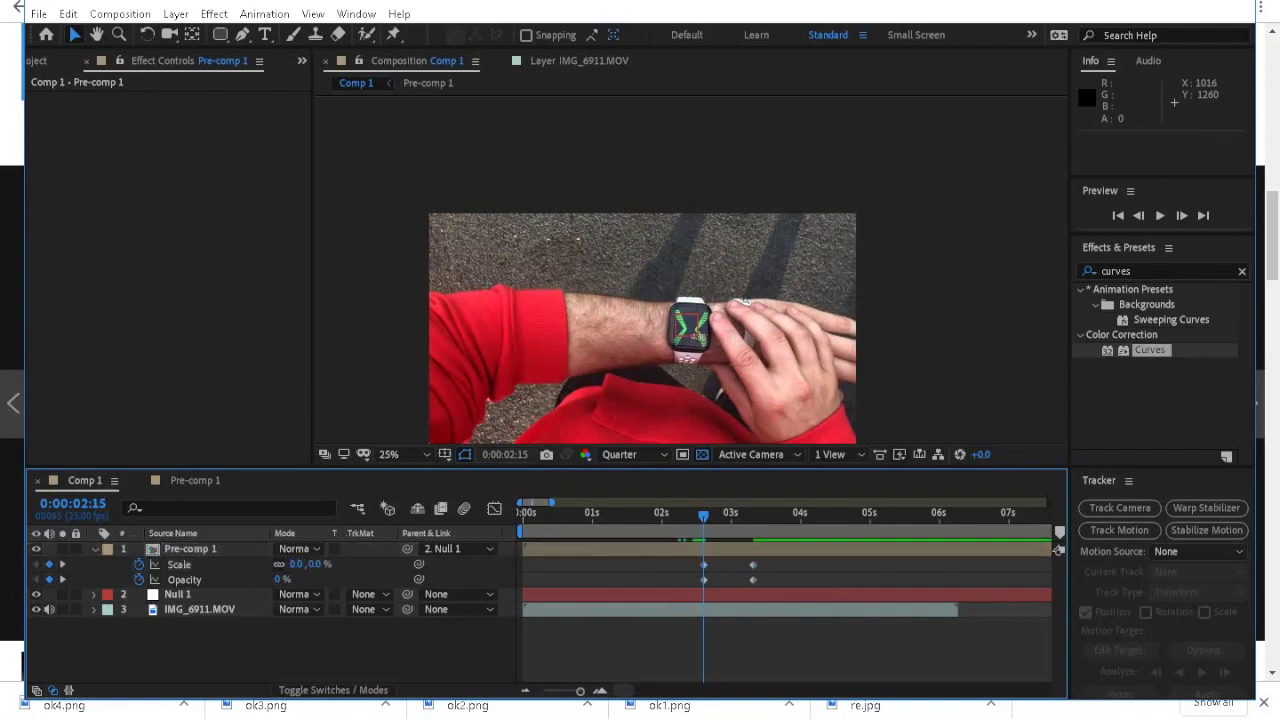
Add a position keyframe to Pre-comp 1 and align it with the other keyframes at 0:00:03:08.
left_click(190, 549)
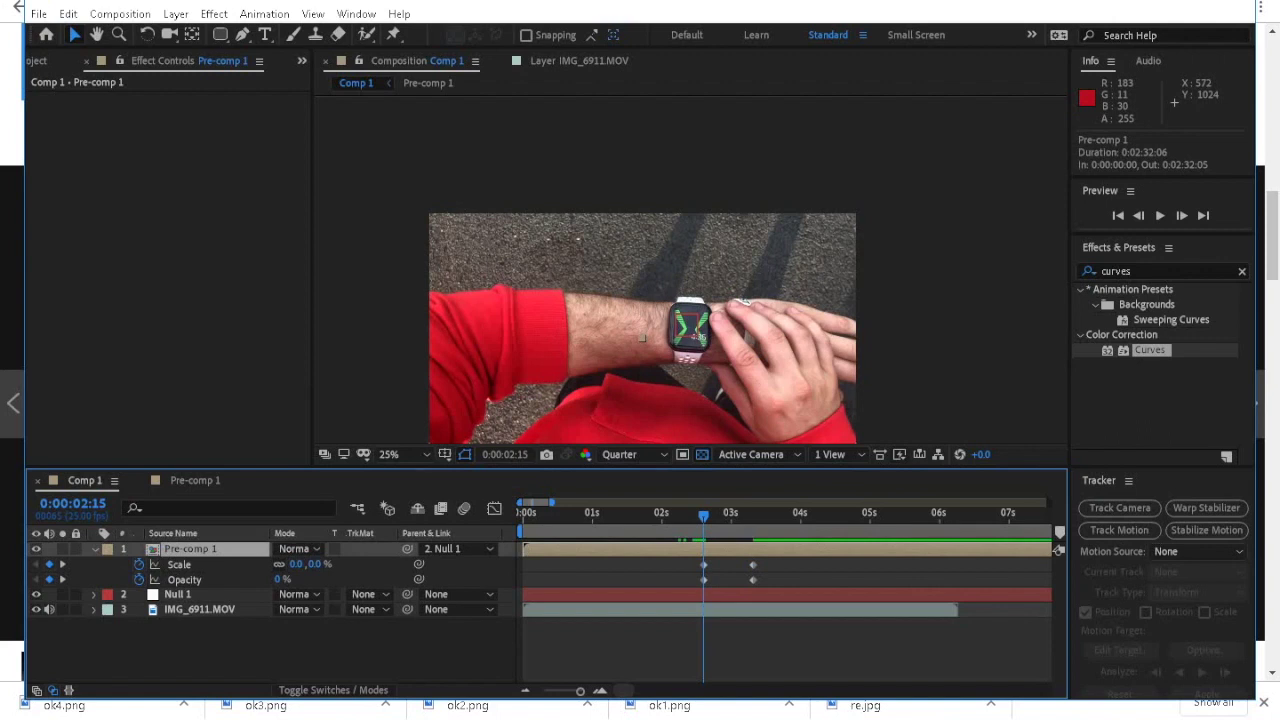
key("p")
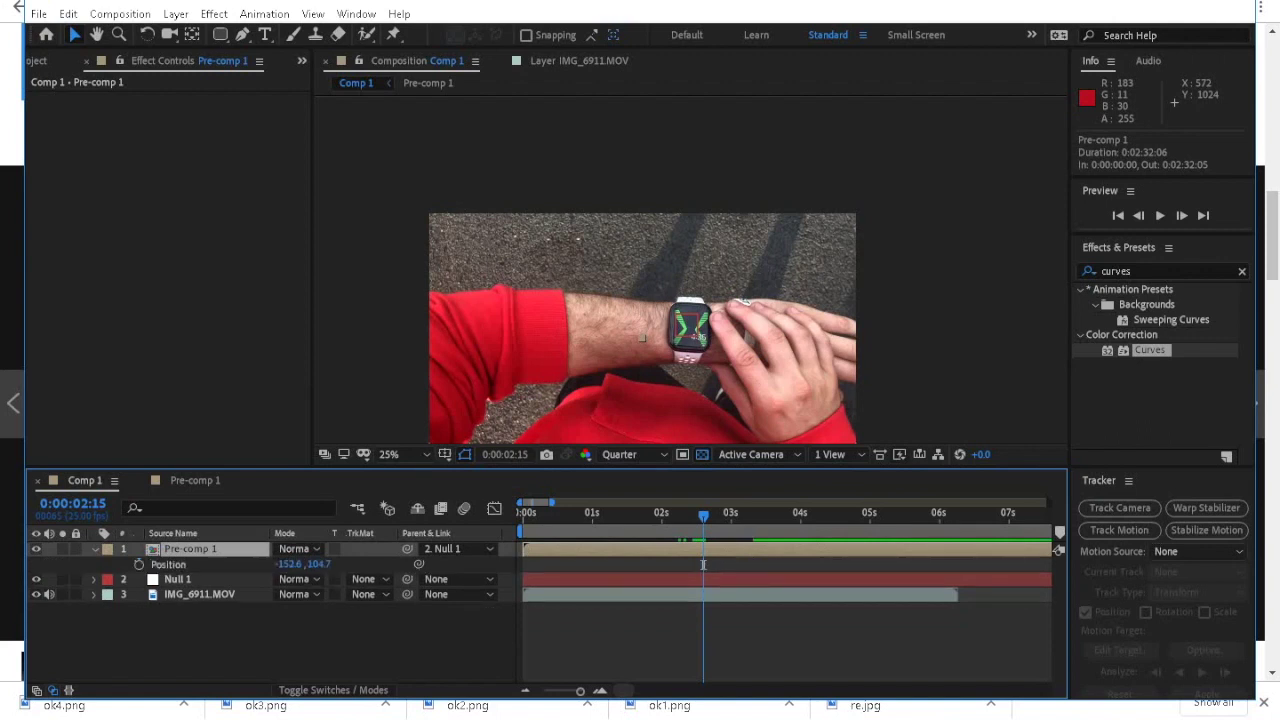
left_click(139, 564)
key("u")
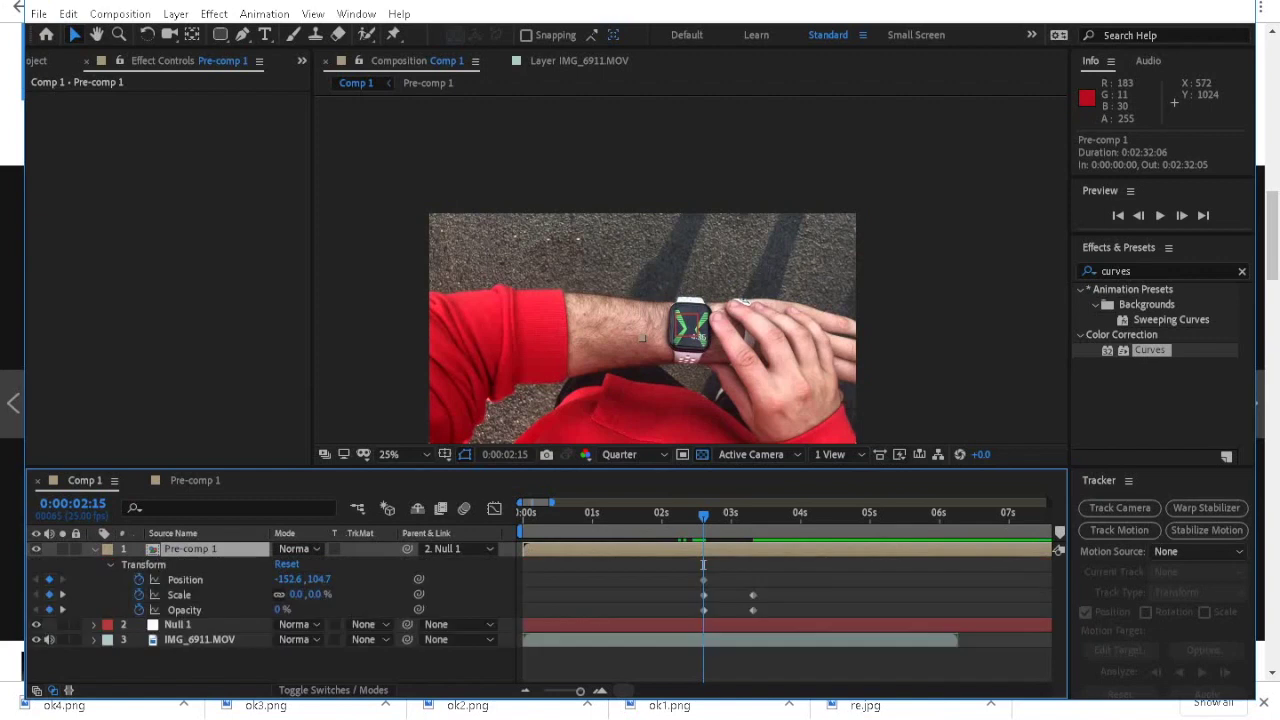
mouse_move(703, 565)
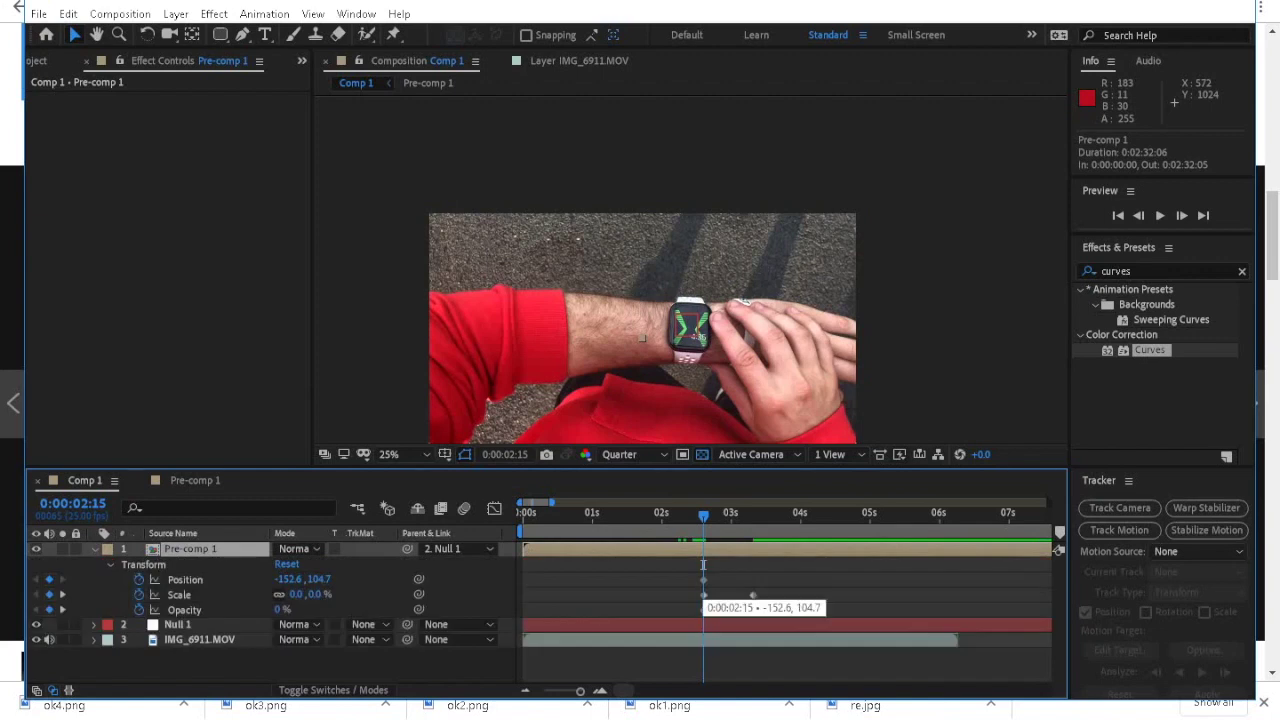
left_click_drag(703, 580, 737, 580)
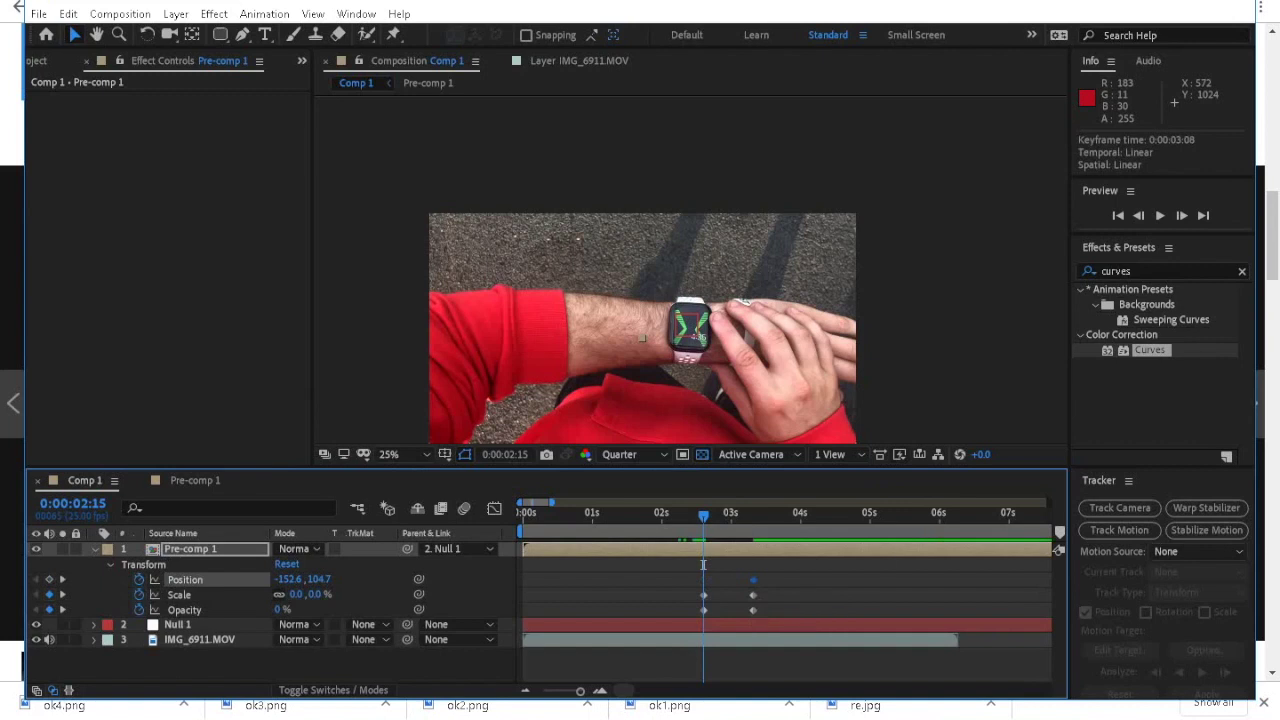
At 0:00:02:20, move the ring onto the watch face at about 3.4, 64.7 and shift that position keyframe to 0:00:02:15.
key("space")
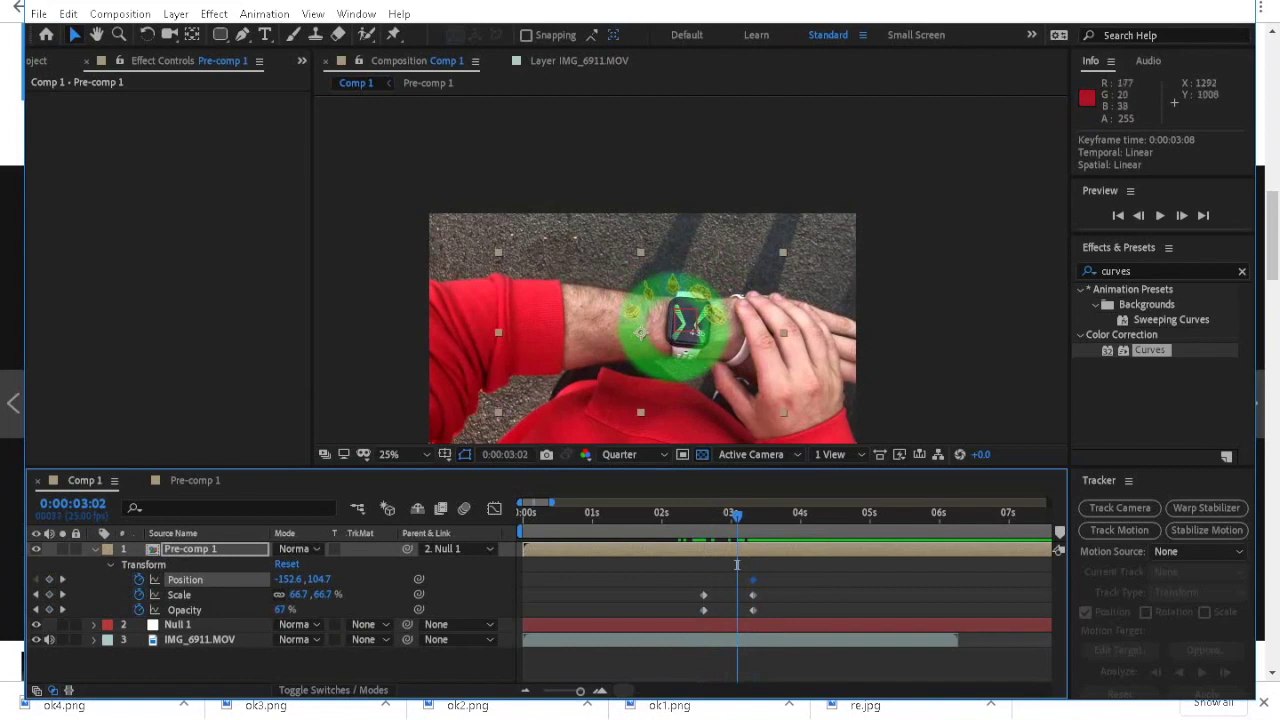
scroll(690, 270, "up", 2)
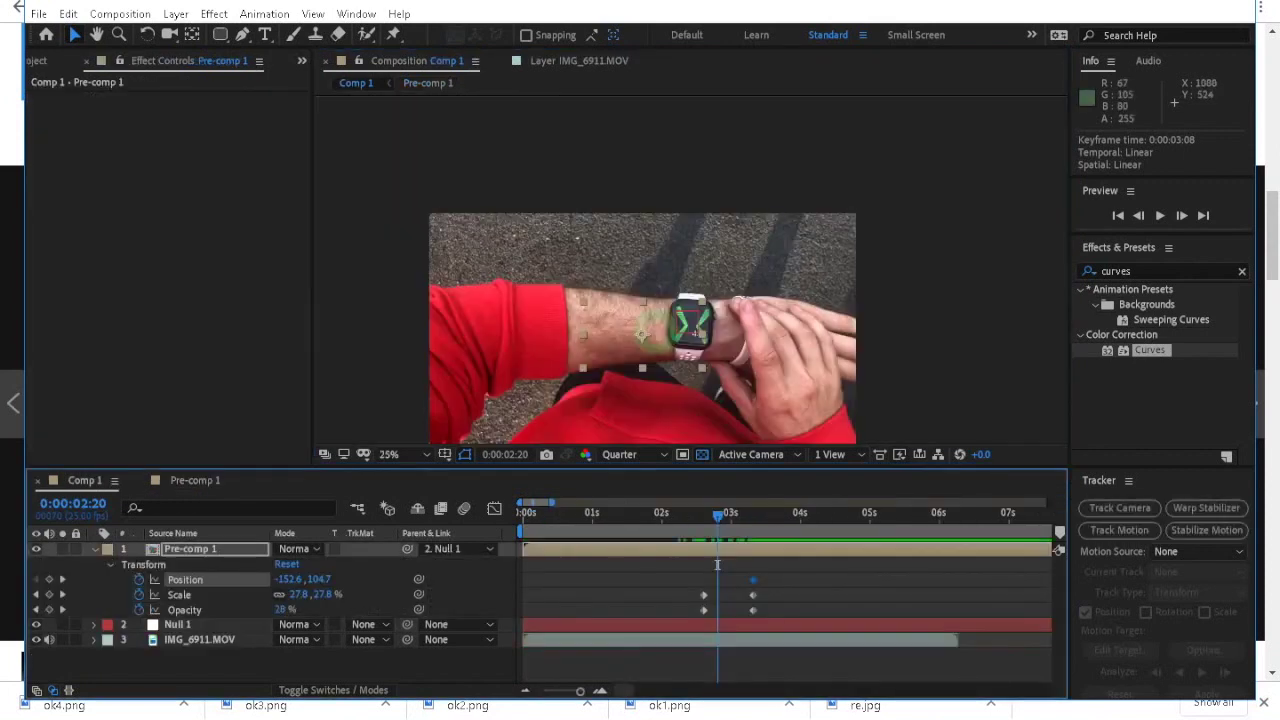
left_click_drag(673, 344, 703, 321)
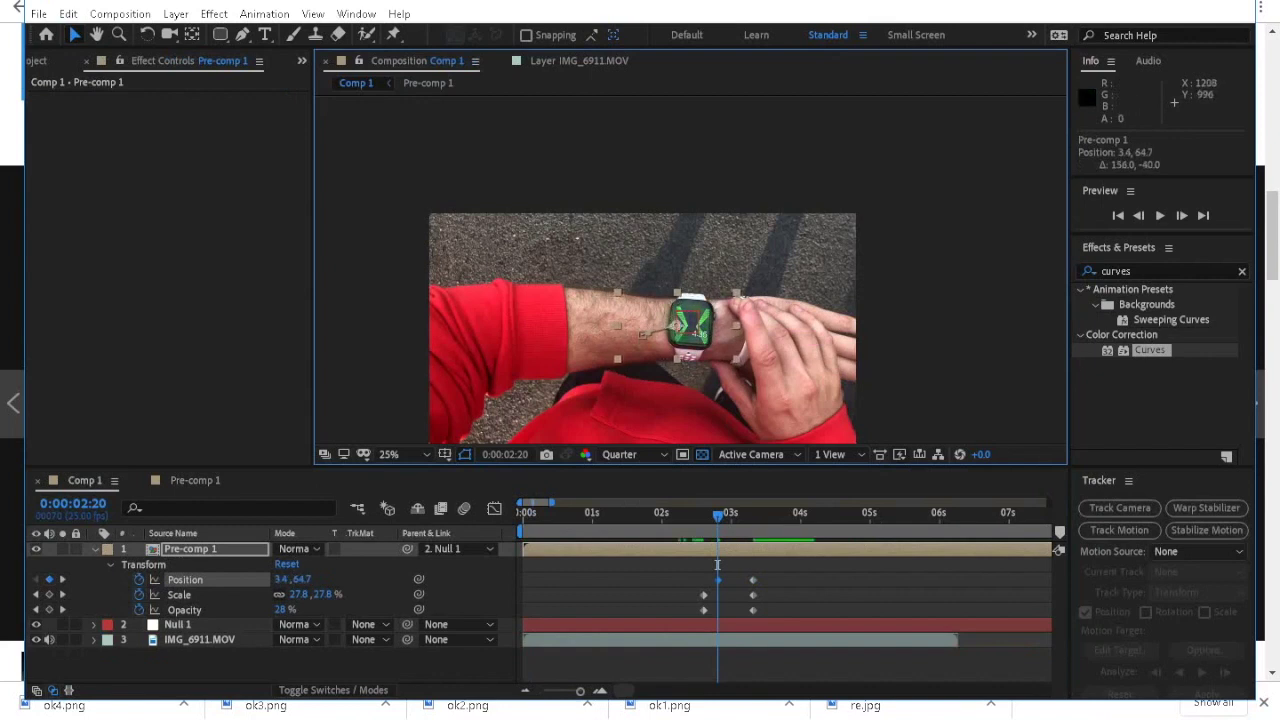
left_click_drag(718, 580, 708, 580)
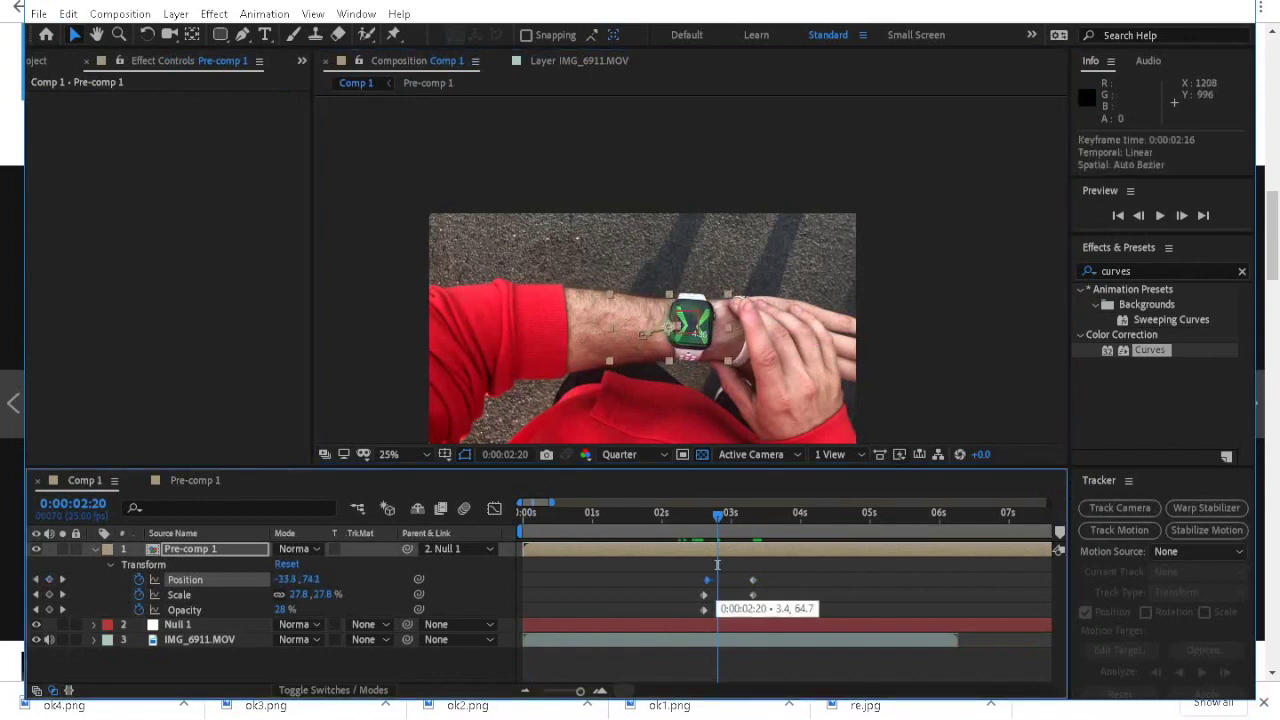
key("alt+Left")
key("alt+Left")
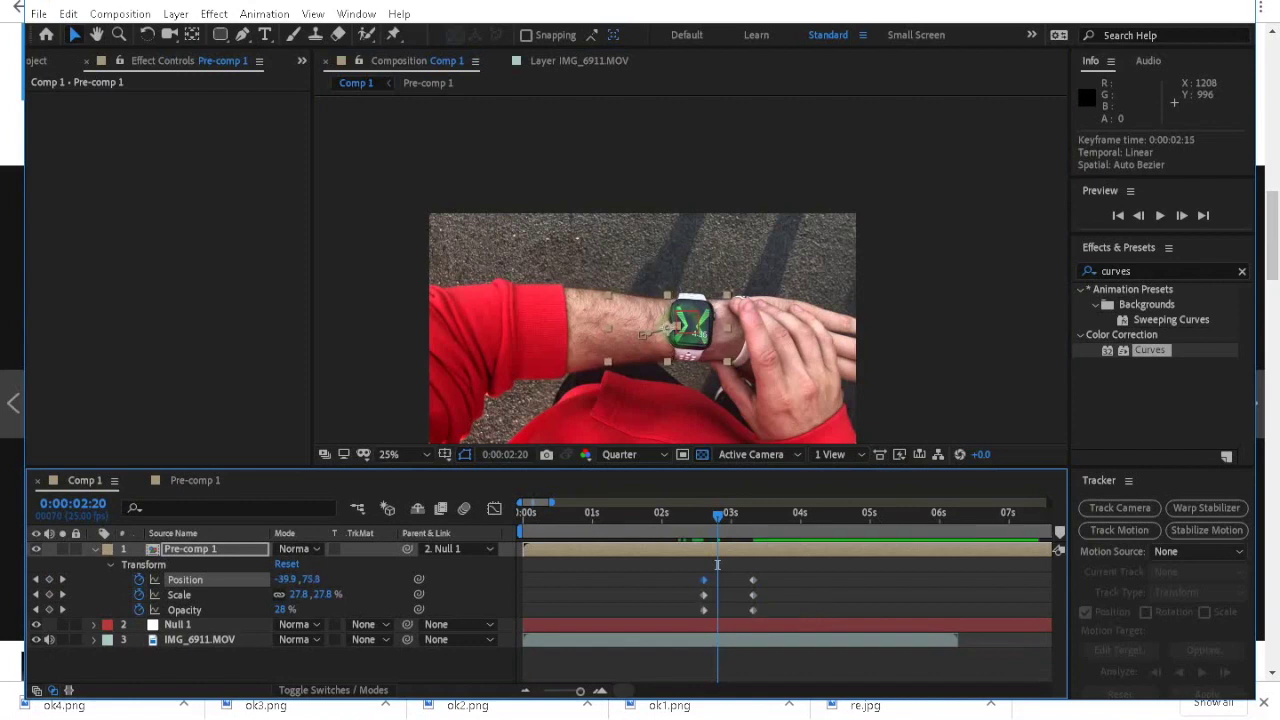
Shift the motion path's 0:00:02:15 position point to about 71.4, 64.7, centred on the watch face.
key("Page_Up")
key("Page_Up")
key("Page_Up")
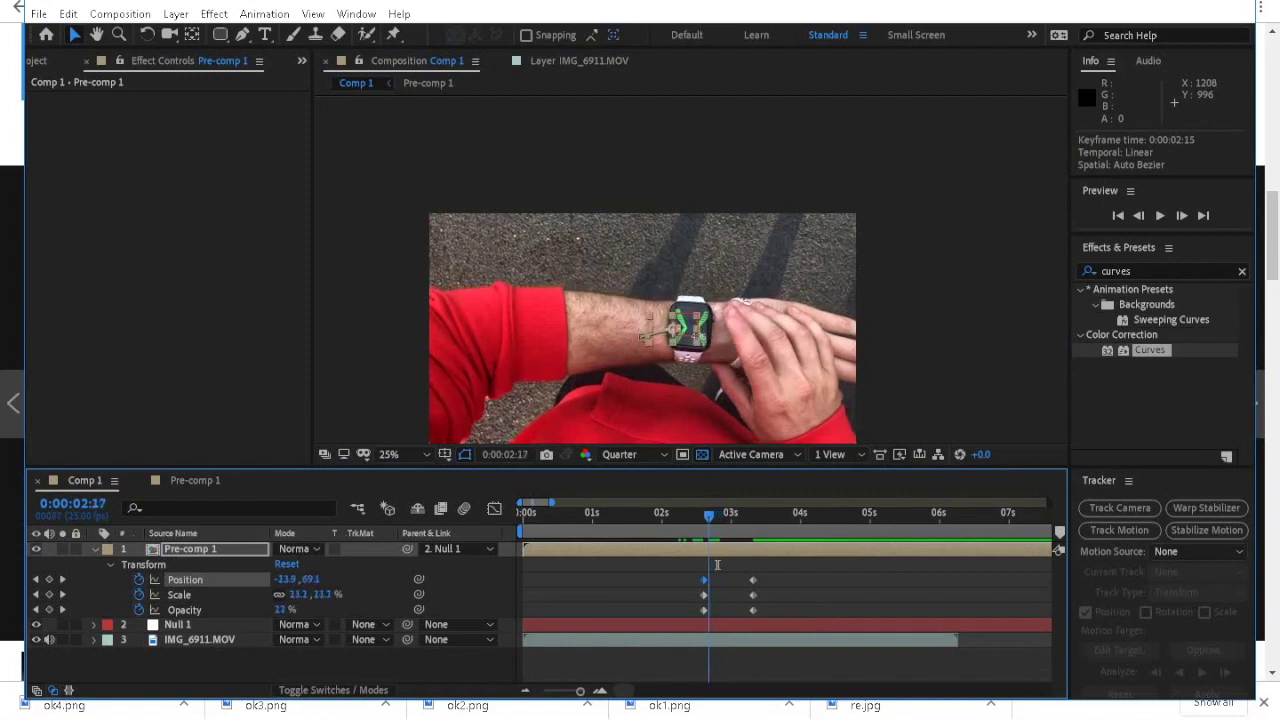
key("period")
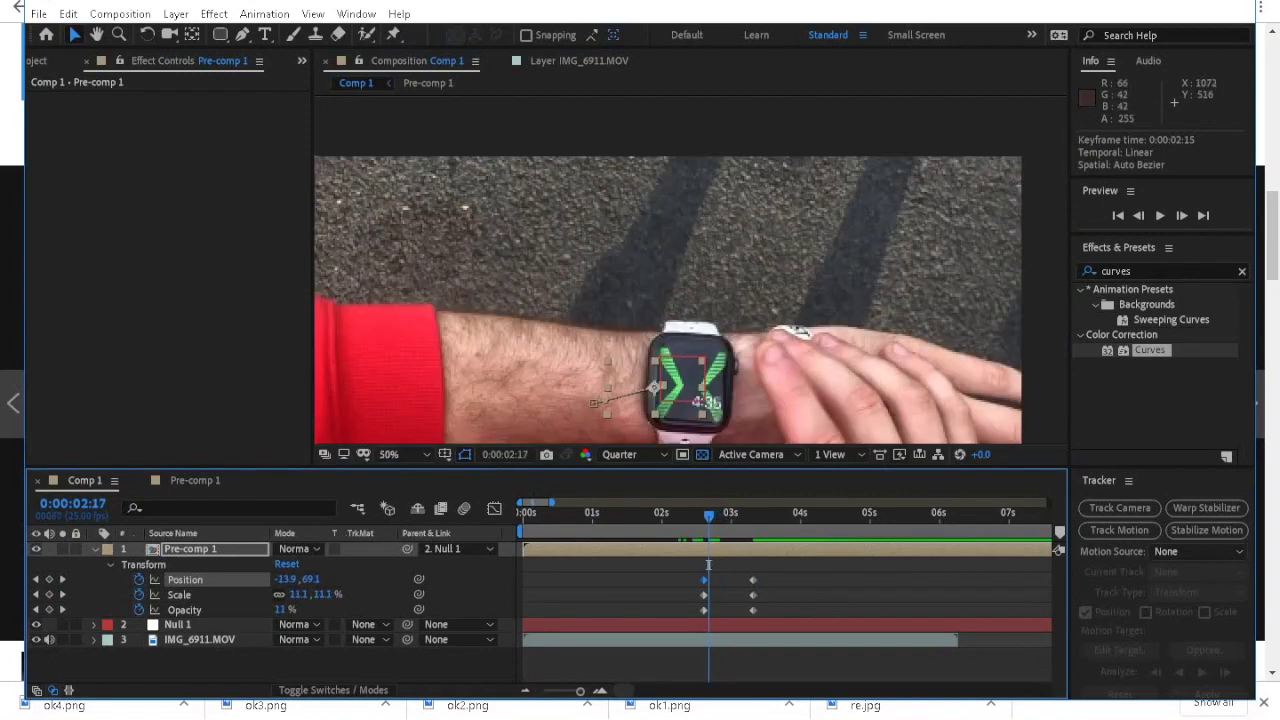
left_click_drag(660, 385, 683, 386)
left_click_drag(763, 416, 769, 415)
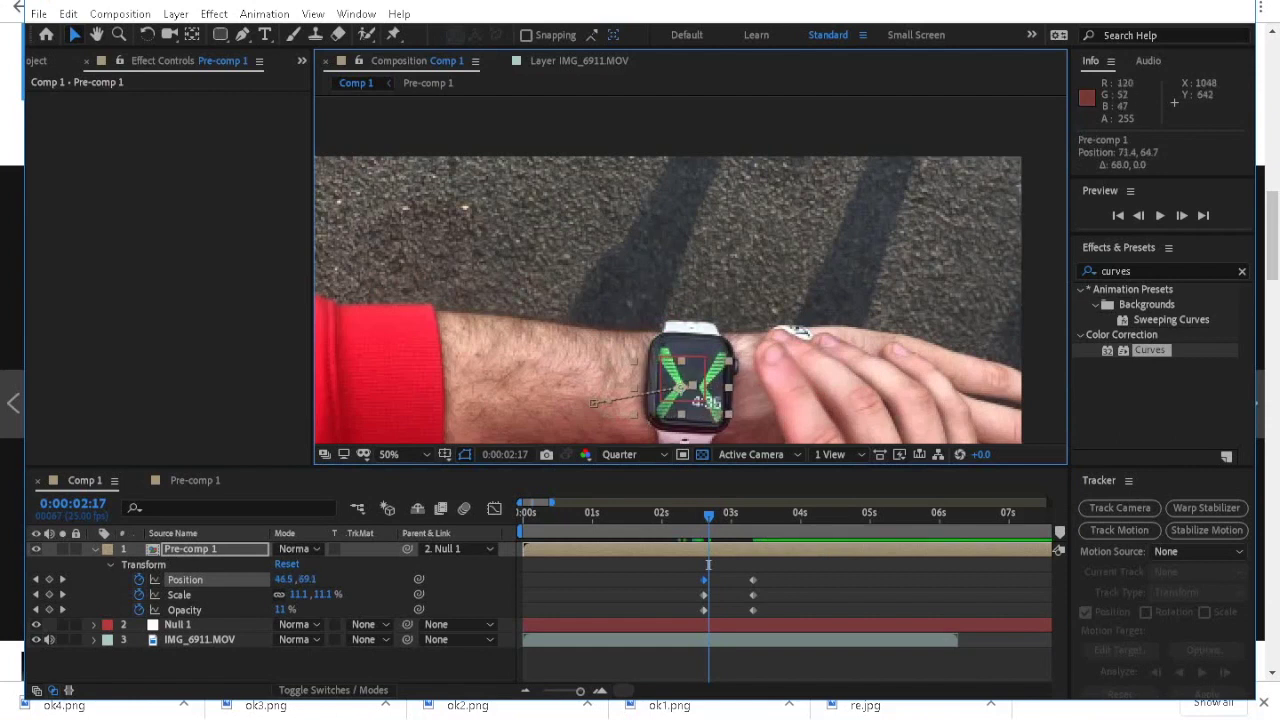
Preview the ring growing out of the watch and return to 0:00:02:15.
key("j")
key("space")
key("space")
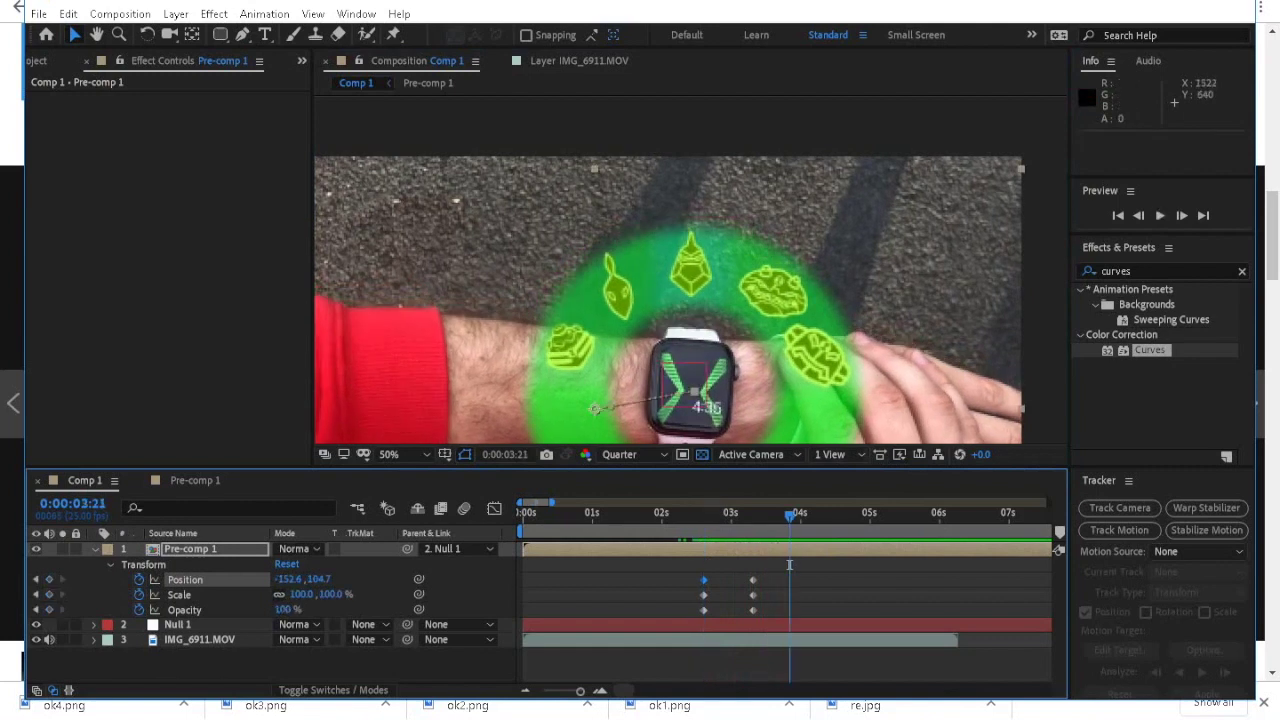
left_click_drag(789, 516, 703, 516)
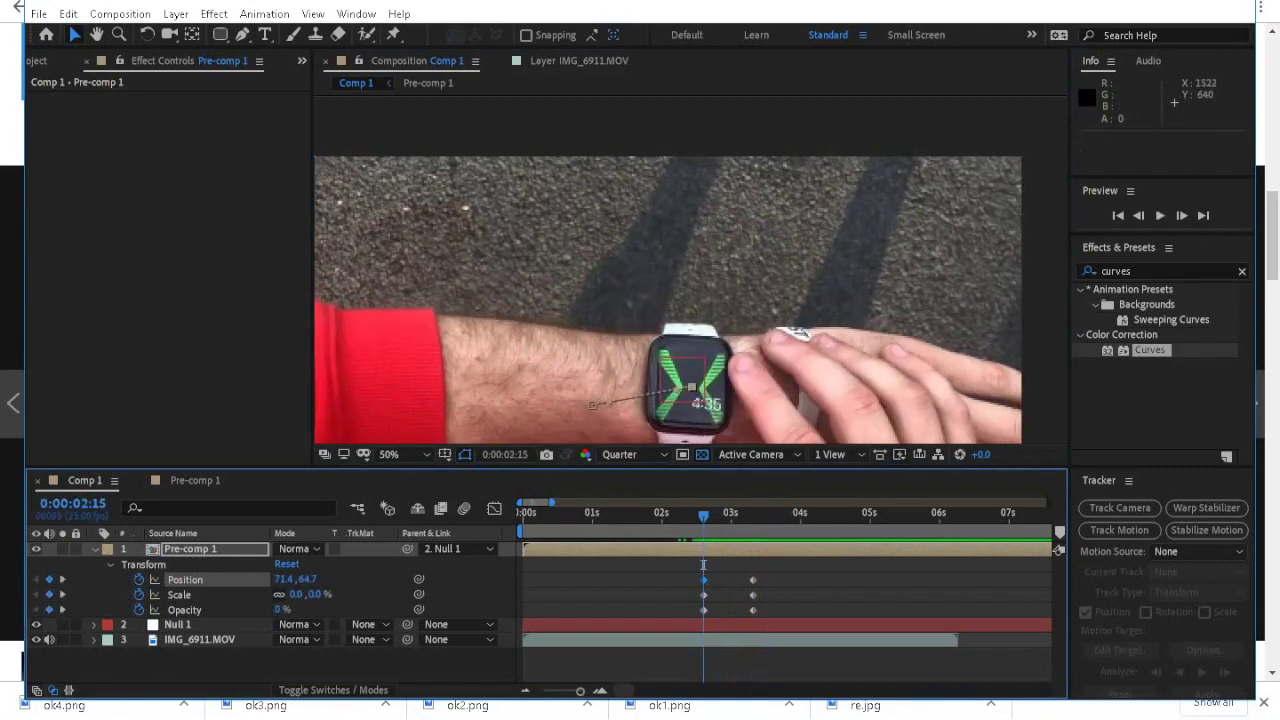
Collapse Pre-comp 1's properties and play the composition from 0:00:02:15 and from the beginning.
key("u")
key("comma")
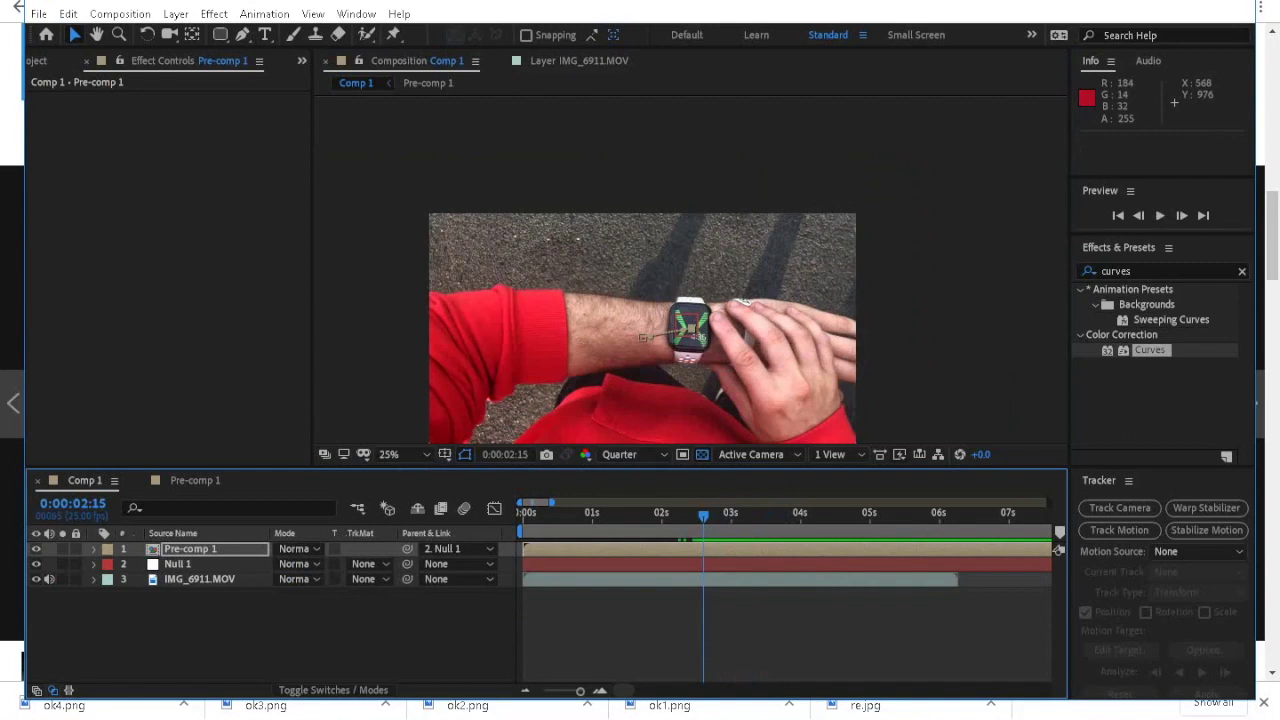
left_click(738, 580)
left_click(738, 632)
key("space")
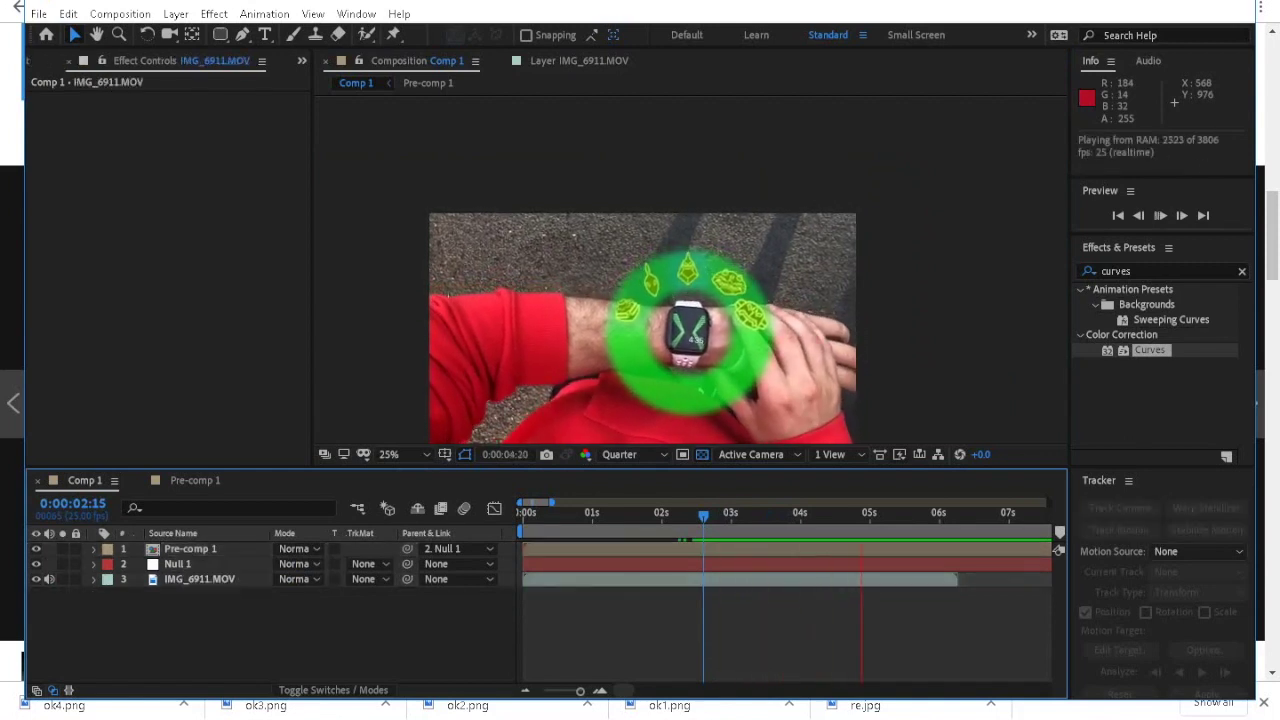
key("space")
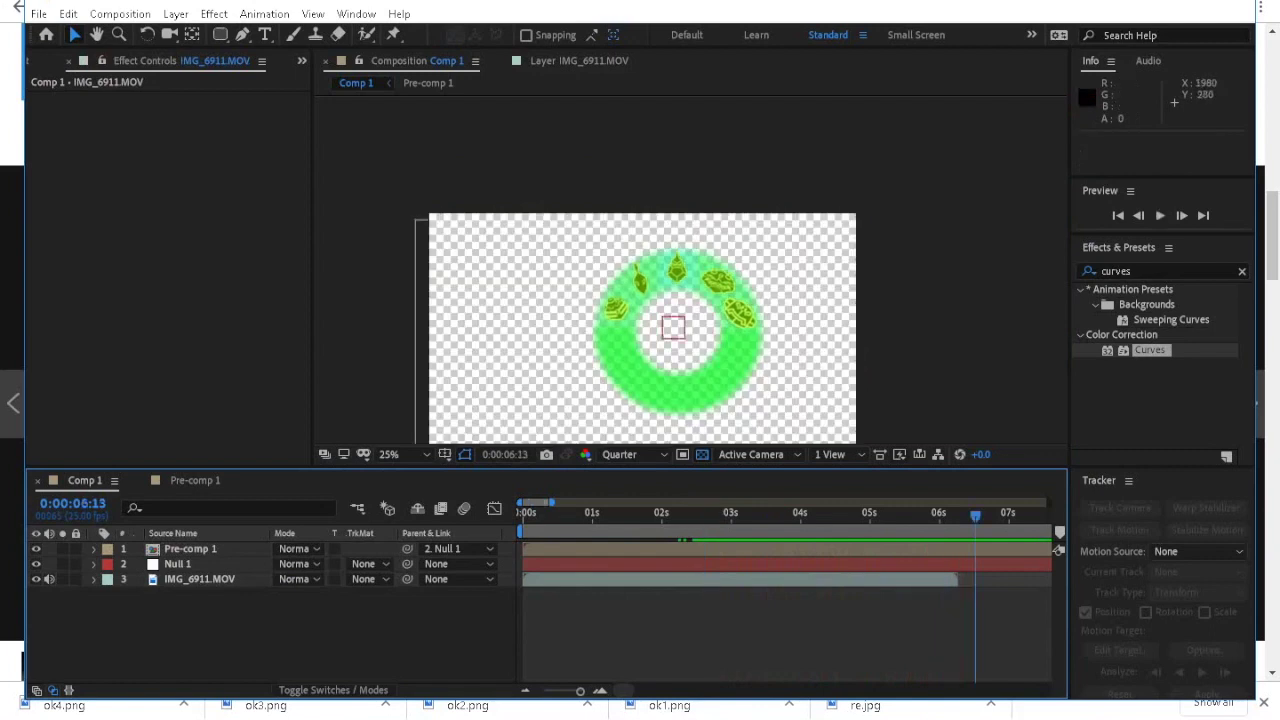
left_click_drag(975, 515, 523, 515)
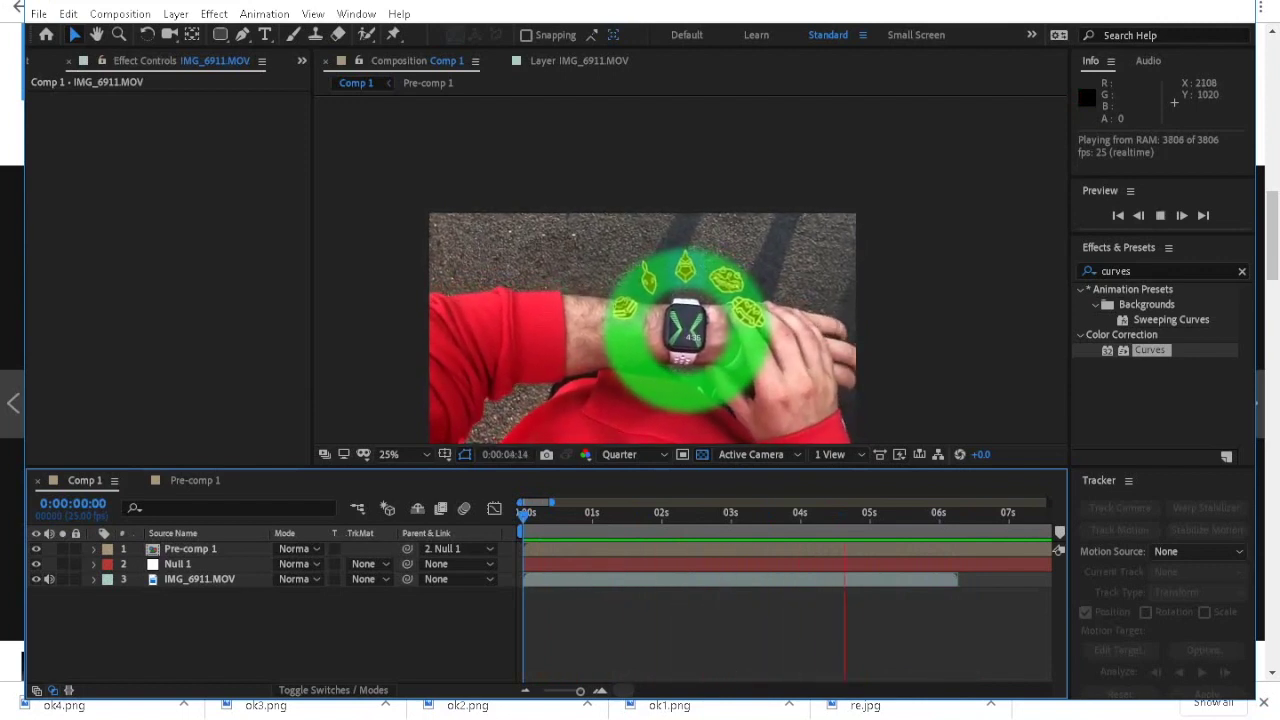
Trim Pre-comp 1 to end at 0:00:06:06 by splitting it at the footage's last frame and deleting the remainder.
key("space")
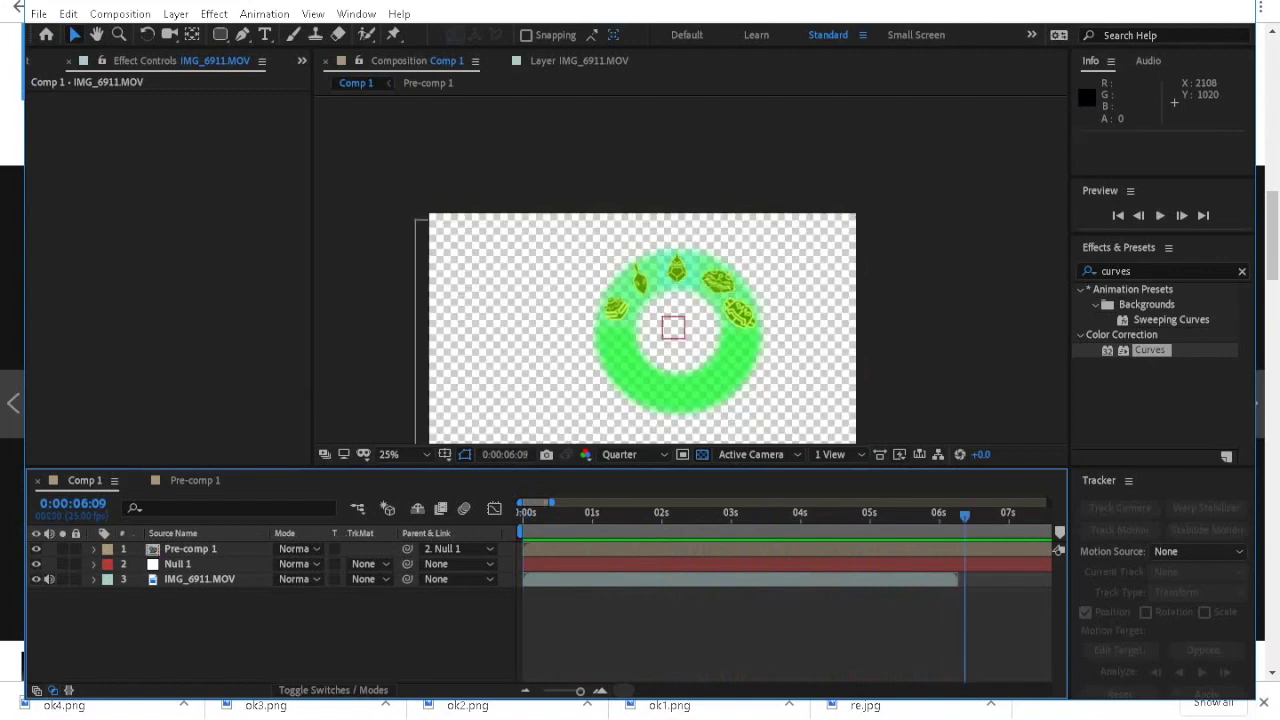
key("Page_Up")
key("Page_Up")
key("Page_Up")
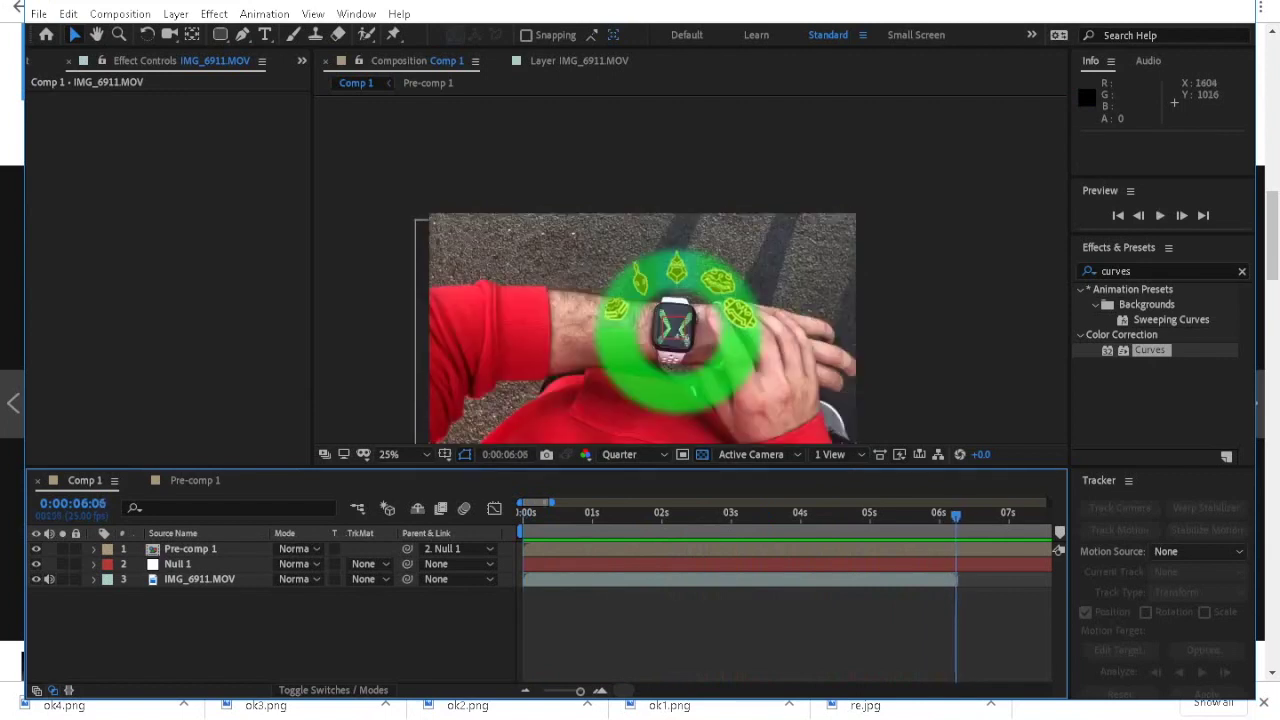
left_click(190, 549)
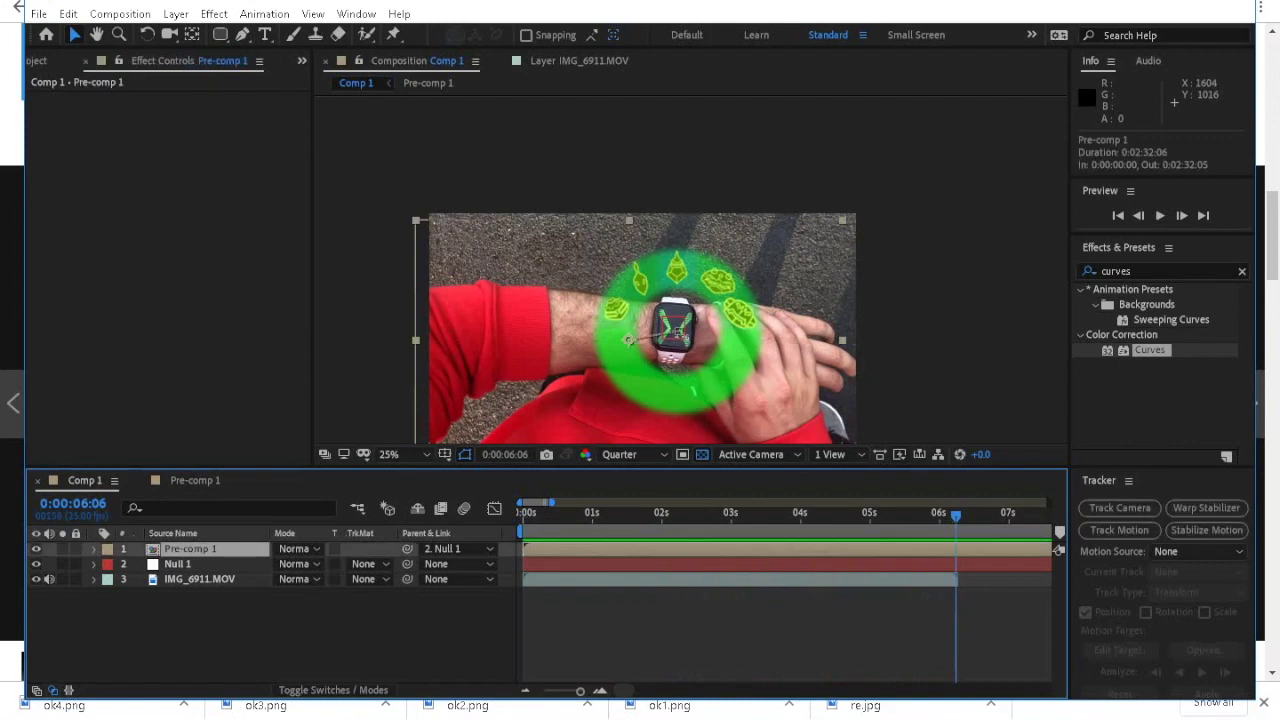
key("ctrl+shift+d")
key("Delete")
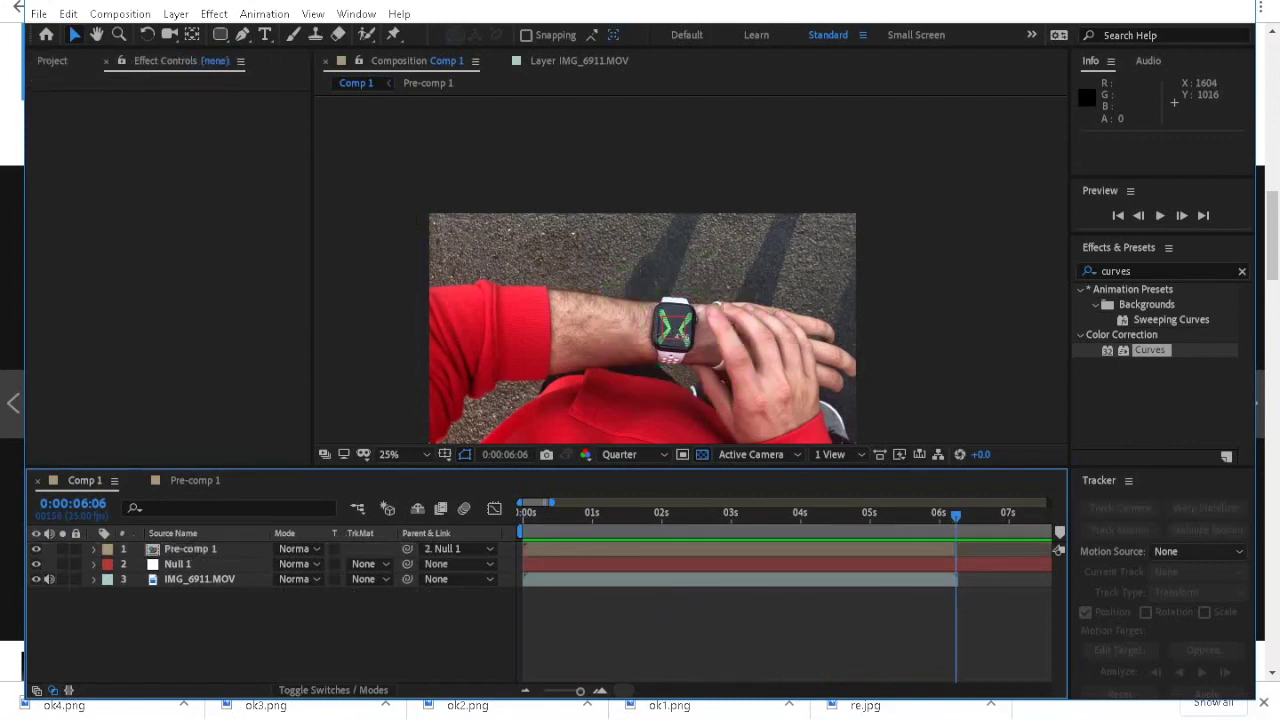
Preview the trimmed ending and extend the composition's work area to end at 0:00:06:06.
left_click_drag(956, 516, 946, 516)
key("space")
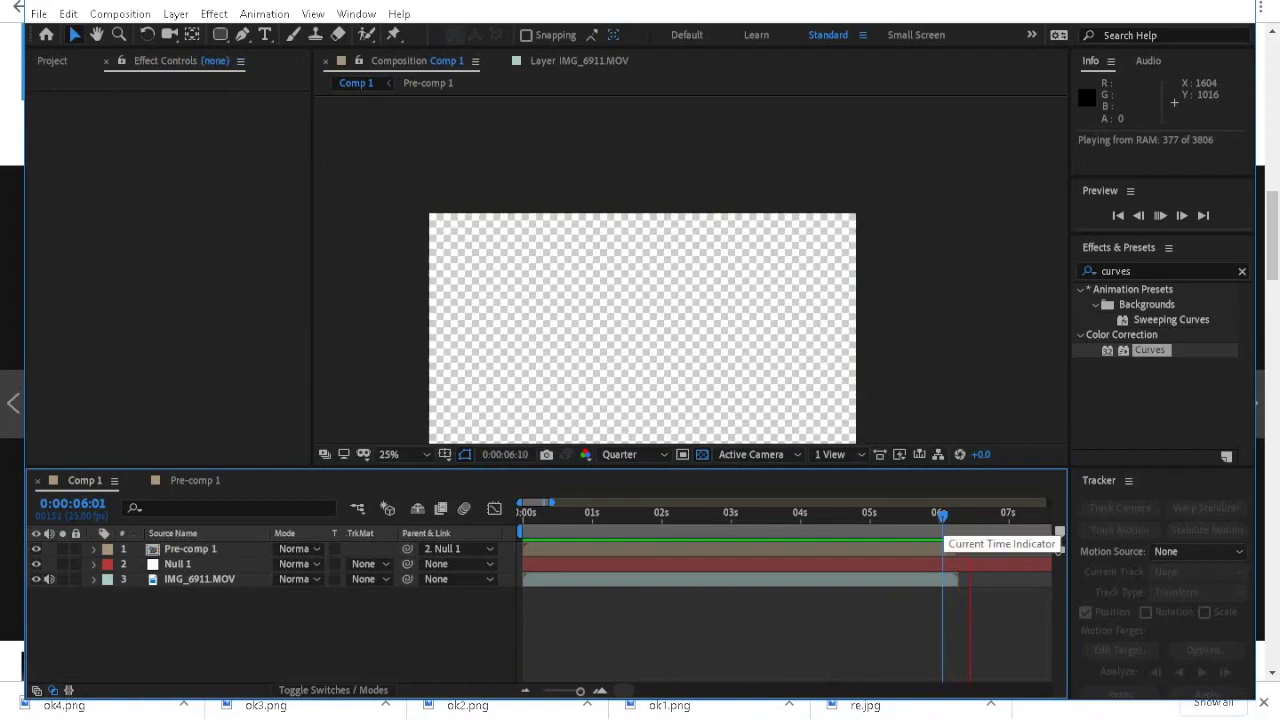
key("space")
left_click_drag(551, 503, 545, 530)
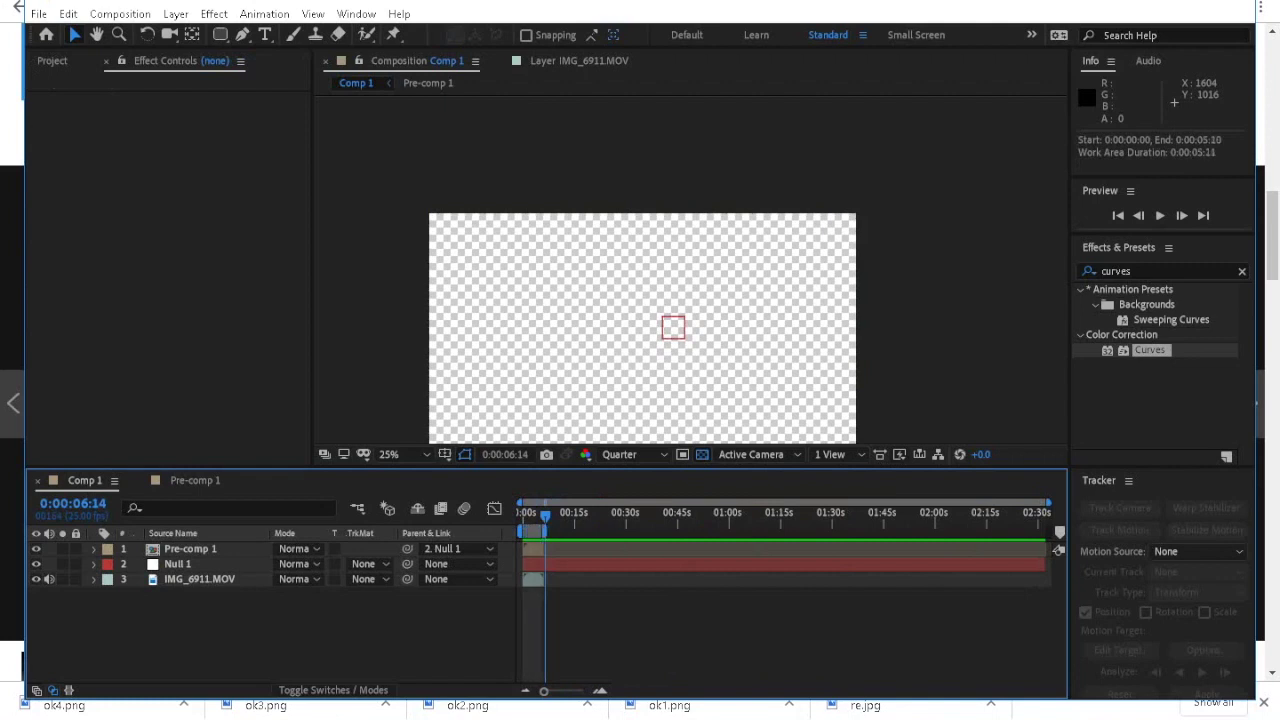
key("semicolon")
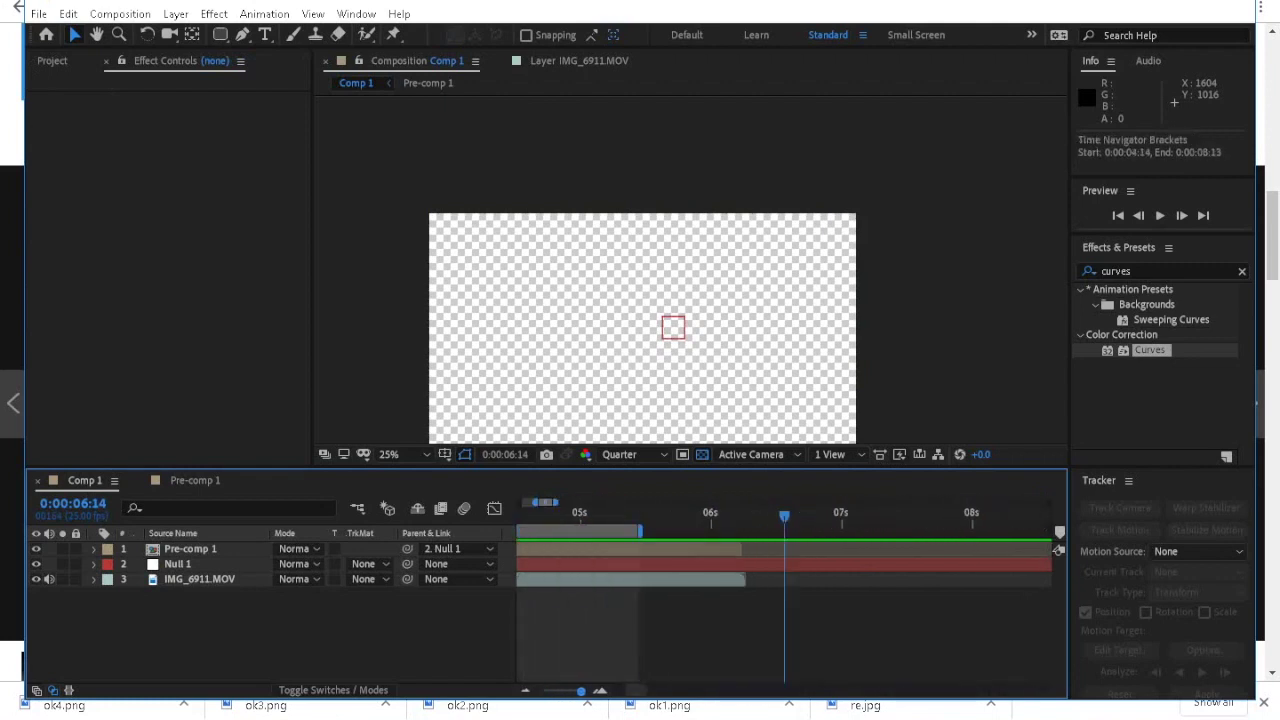
left_click_drag(640, 531, 750, 531)
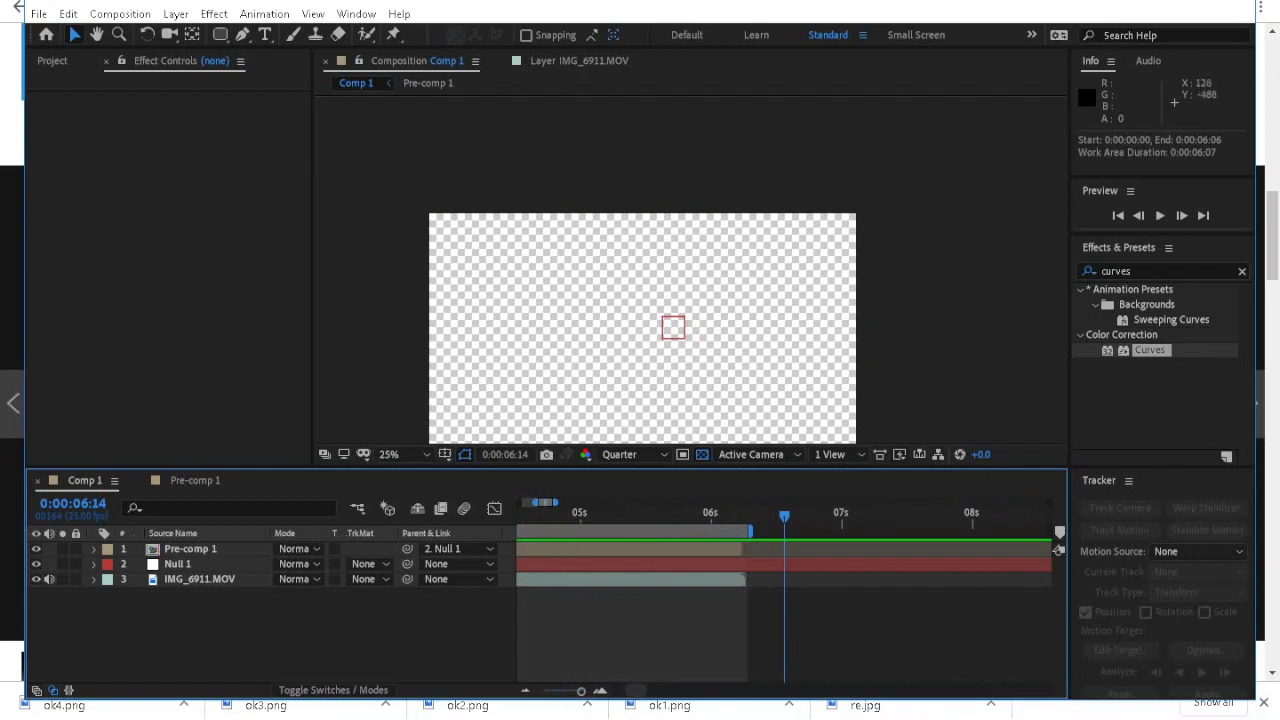
Add Comp 1 to the render queue and save its output destination as Comp 1.avi.
left_click(120, 14)
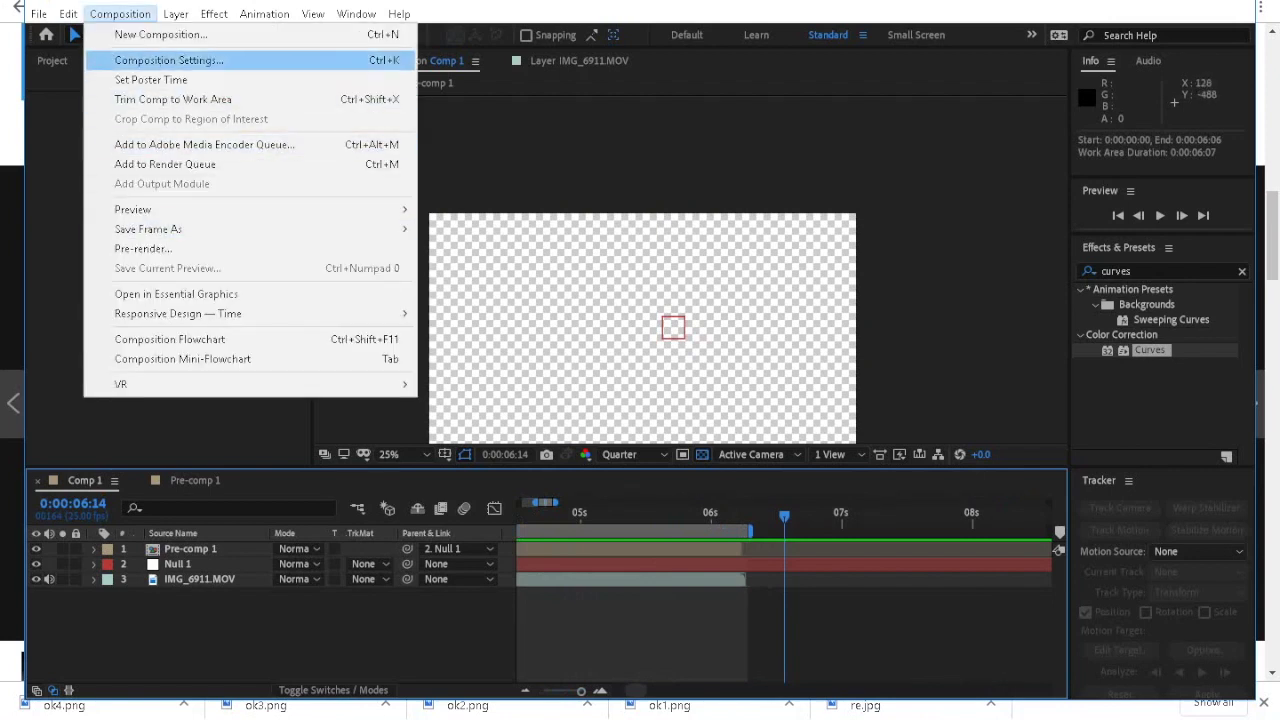
left_click(165, 164)
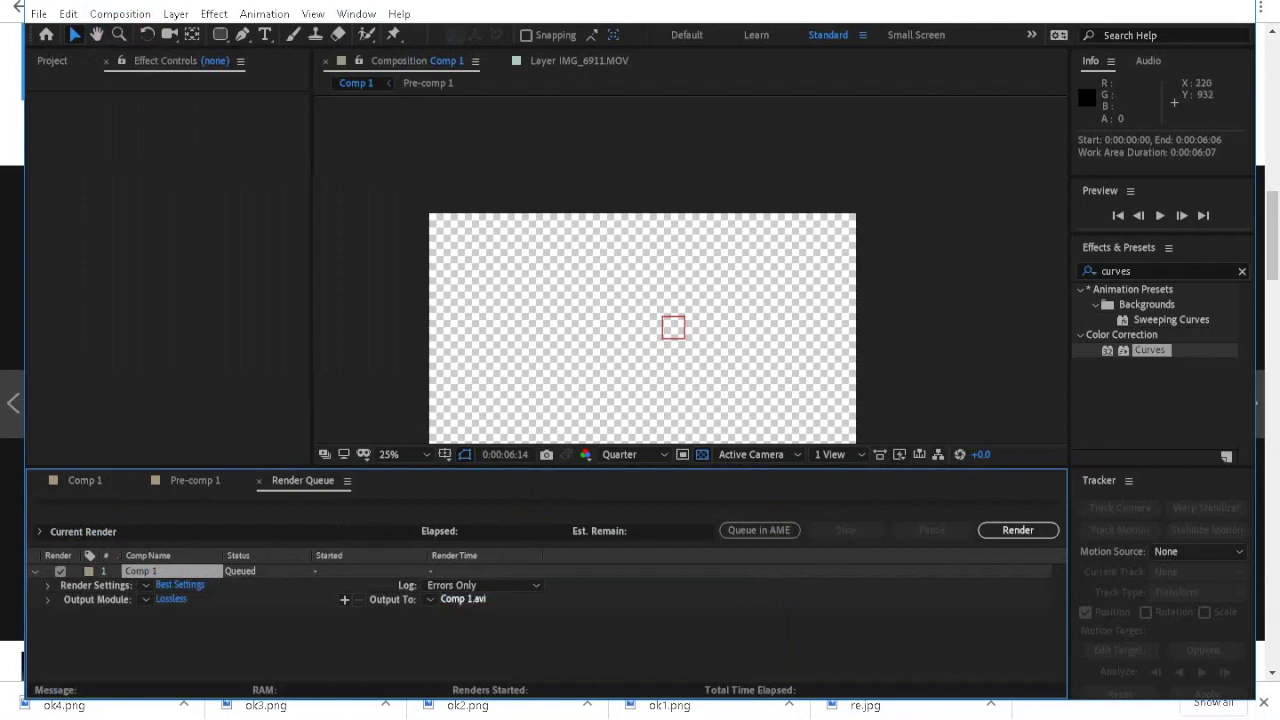
left_click(463, 599)
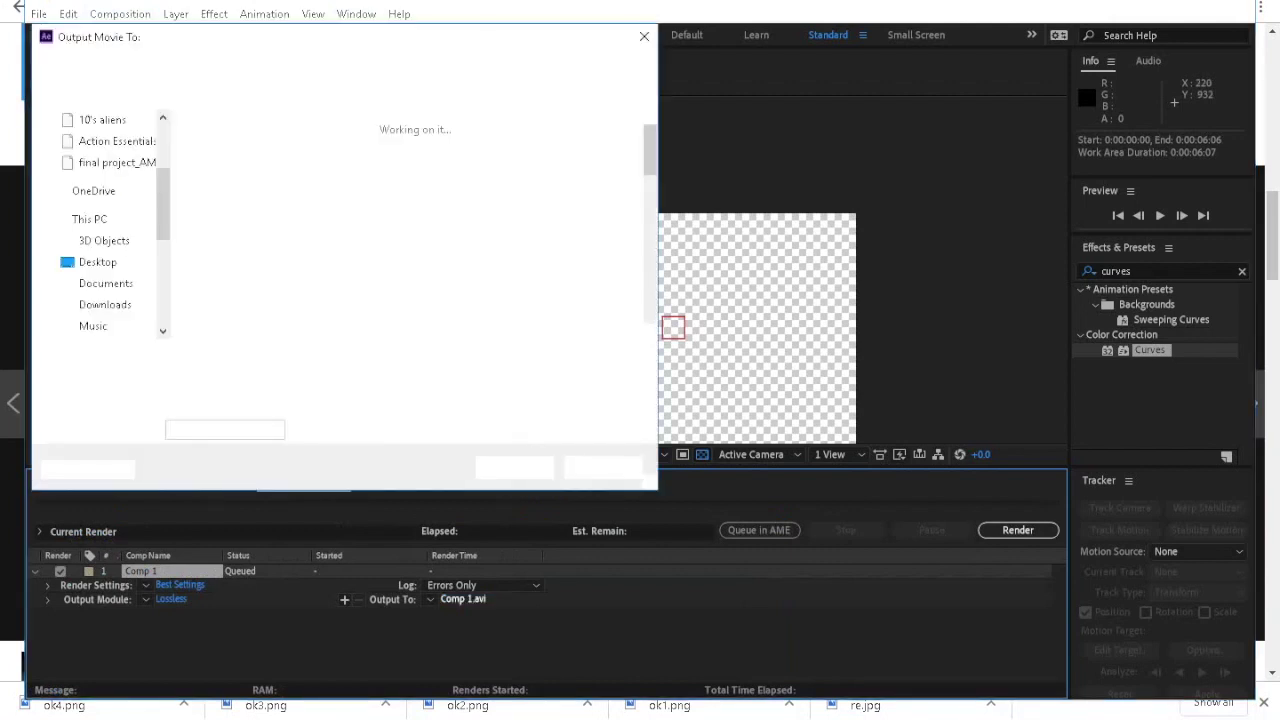
left_click(514, 467)
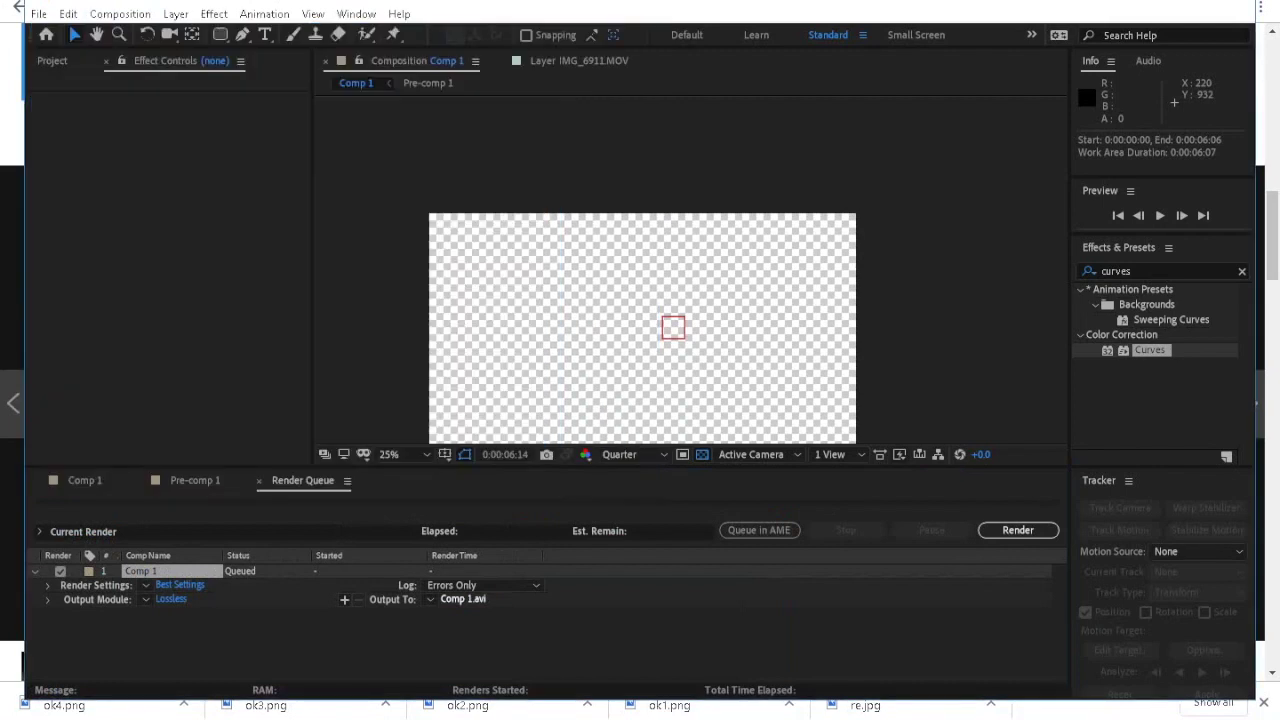
Review the output formats available in Comp 1's output module settings and cancel the dialog.
left_click(171, 599)
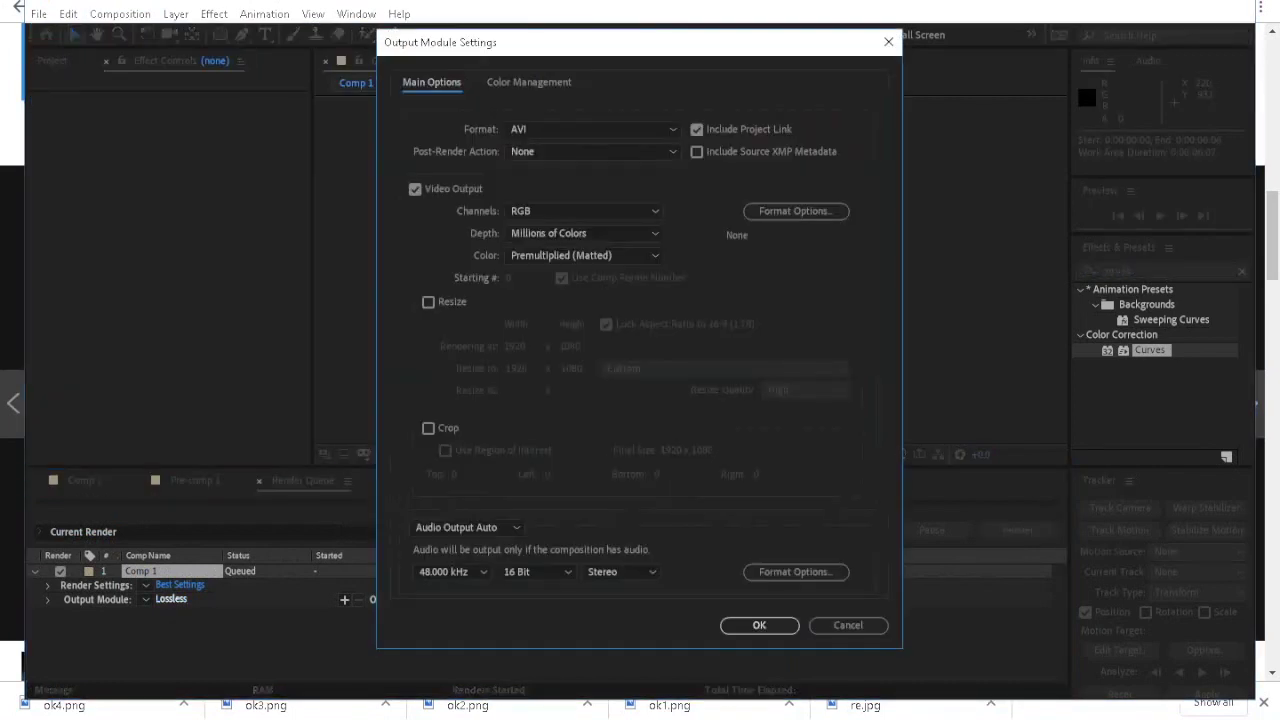
left_click(592, 129)
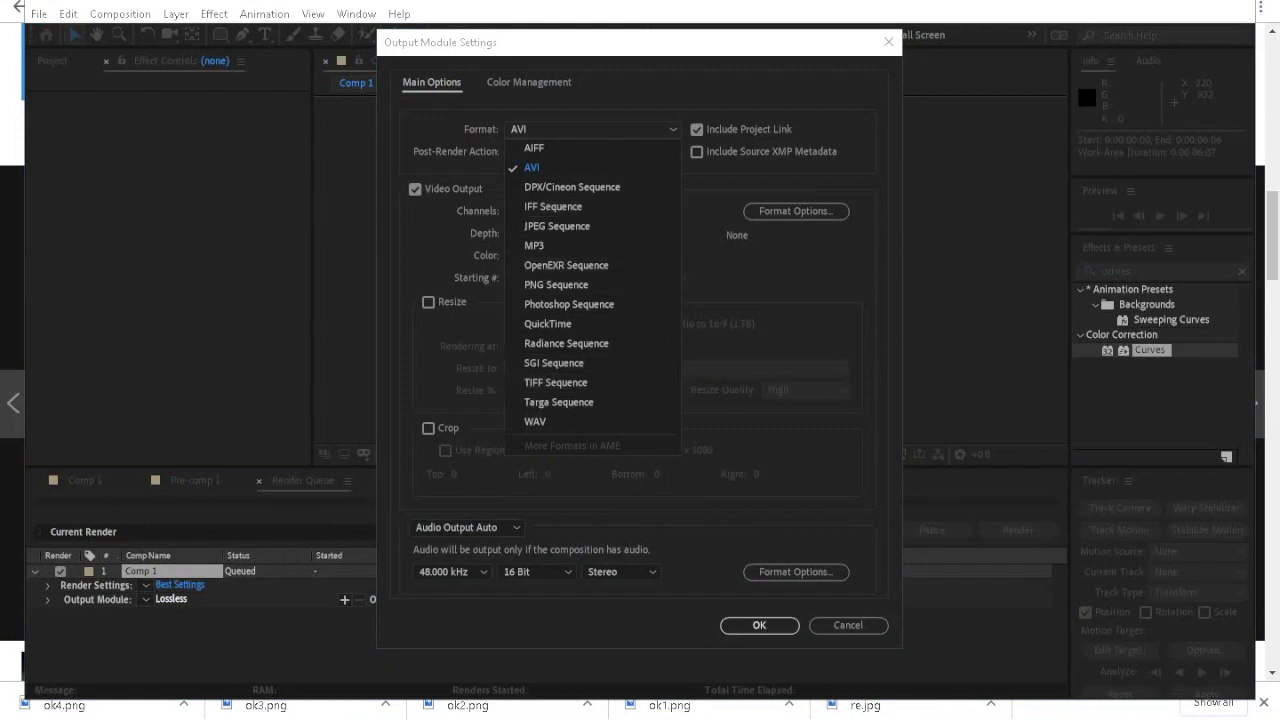
left_click(848, 625)
left_click(848, 625)
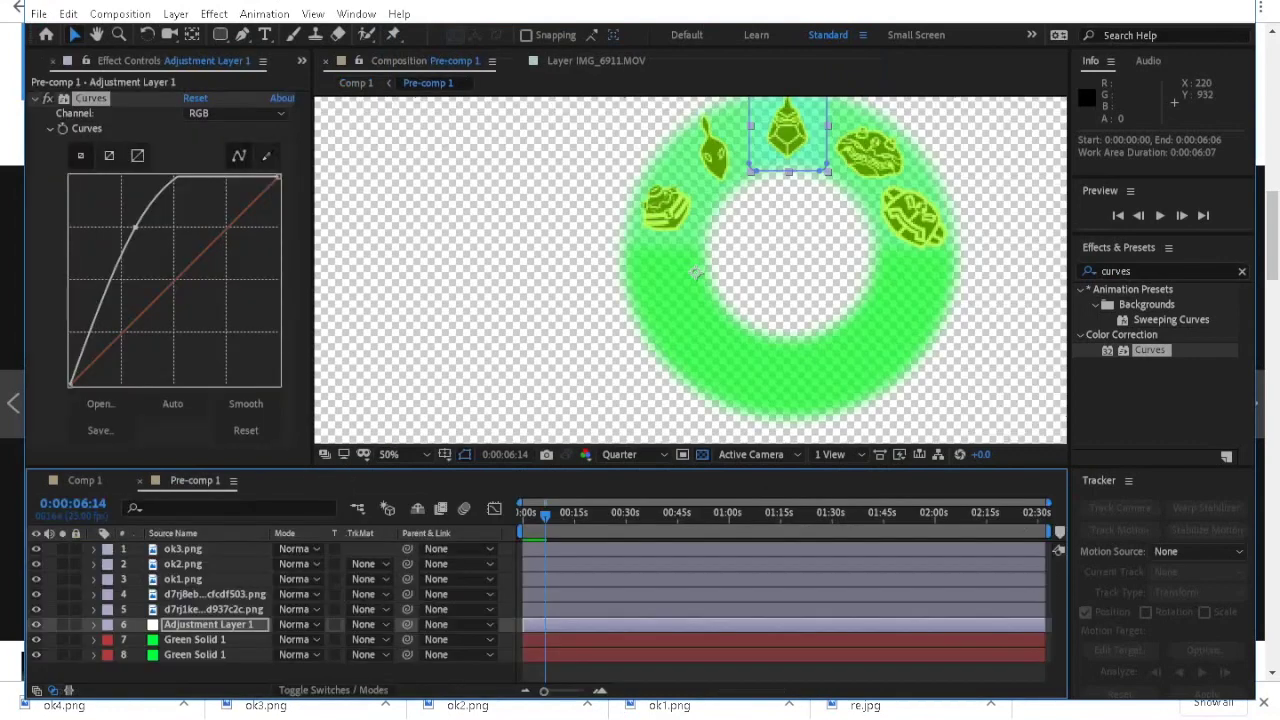
Send Pre-comp 1 to the Adobe Media Encoder queue and also add it to the render queue.
left_click(120, 13)
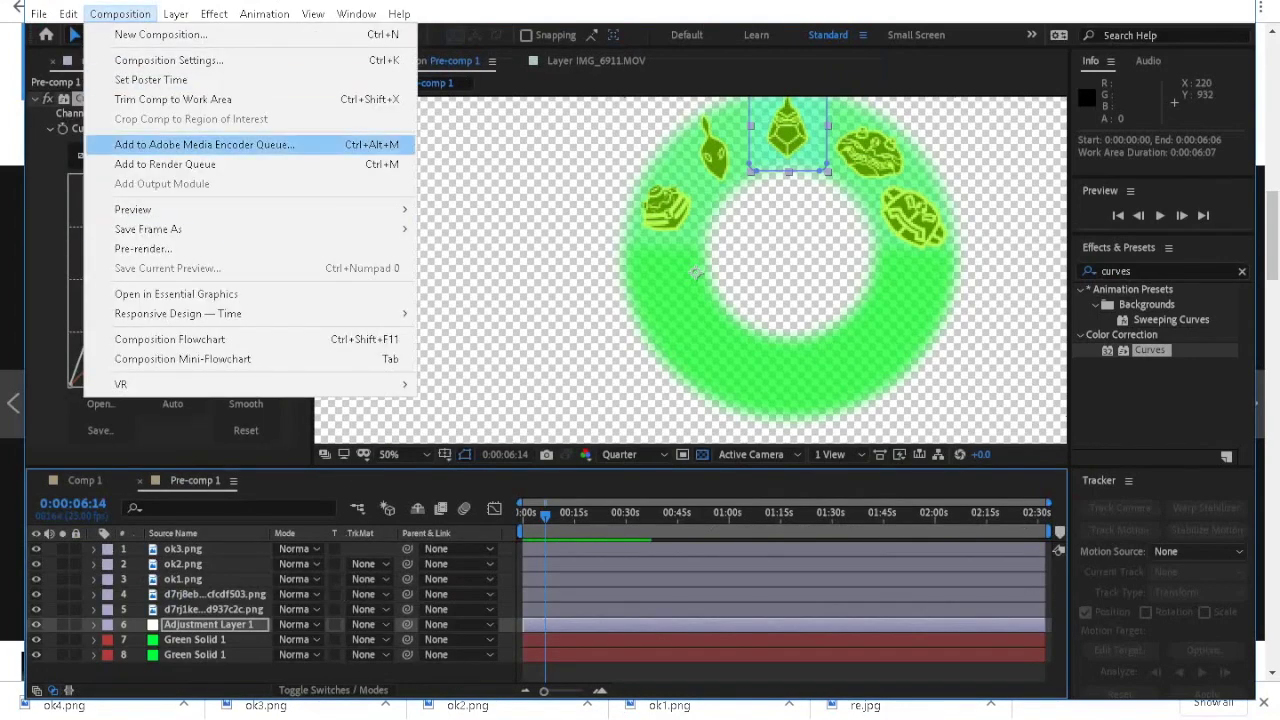
left_click(204, 145)
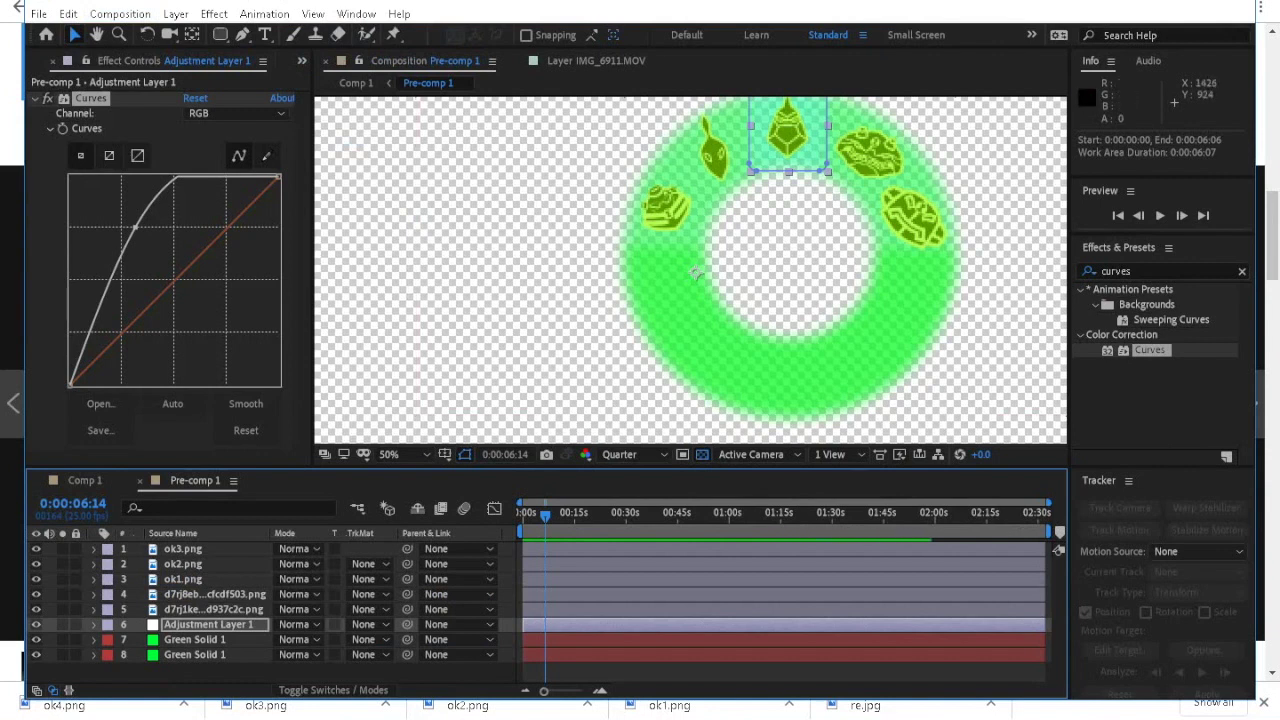
left_click(120, 14)
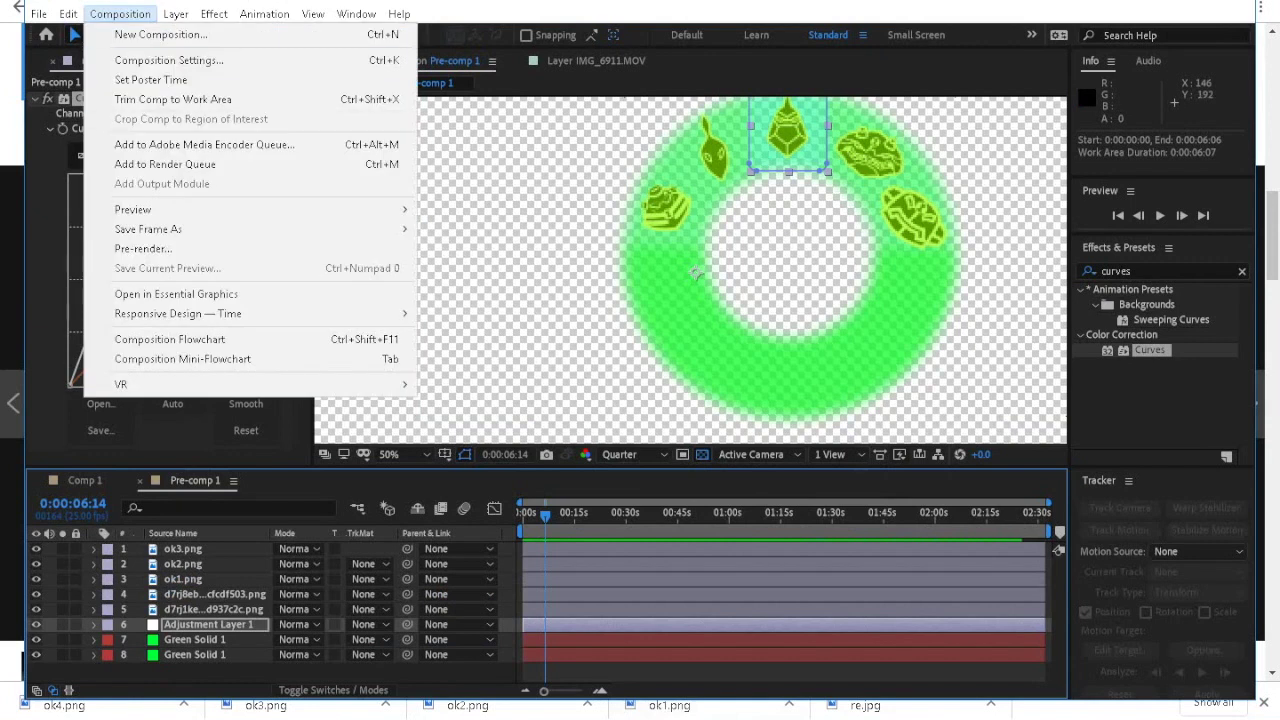
left_click(165, 164)
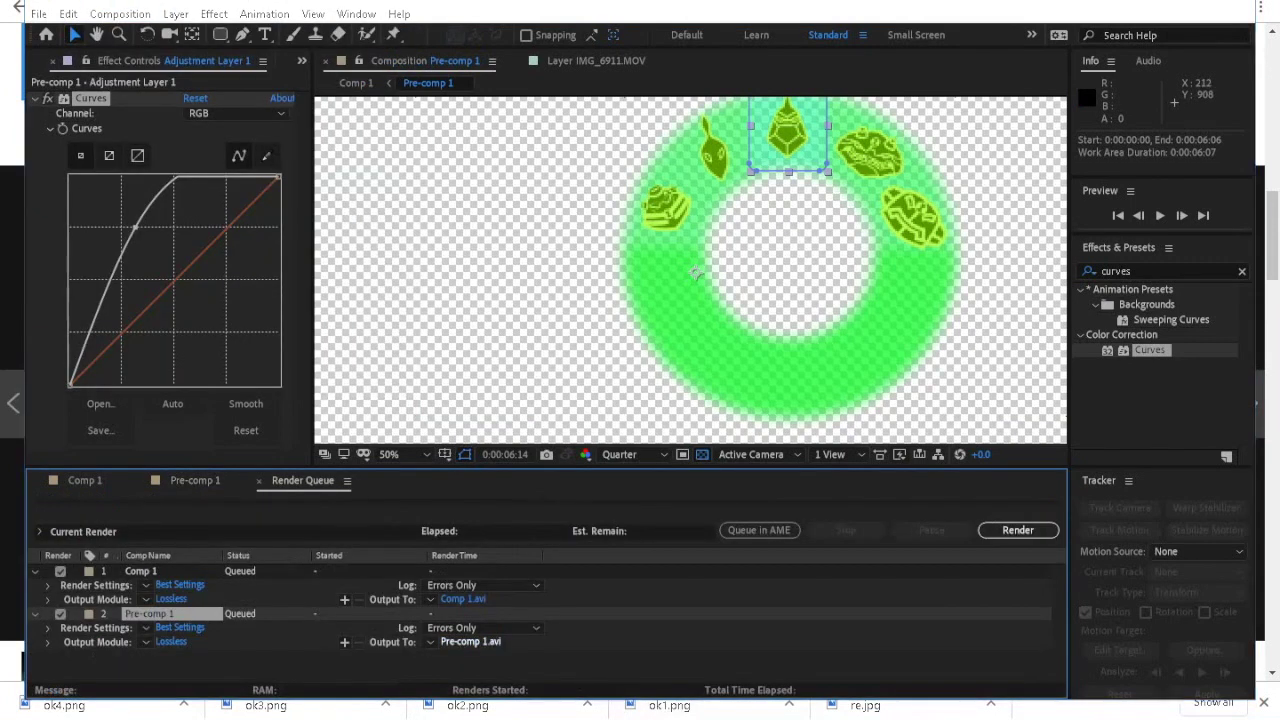
Check the output destination dialog for Pre-comp 1, cancel it and return to Comp 1's timeline.
left_click(470, 641)
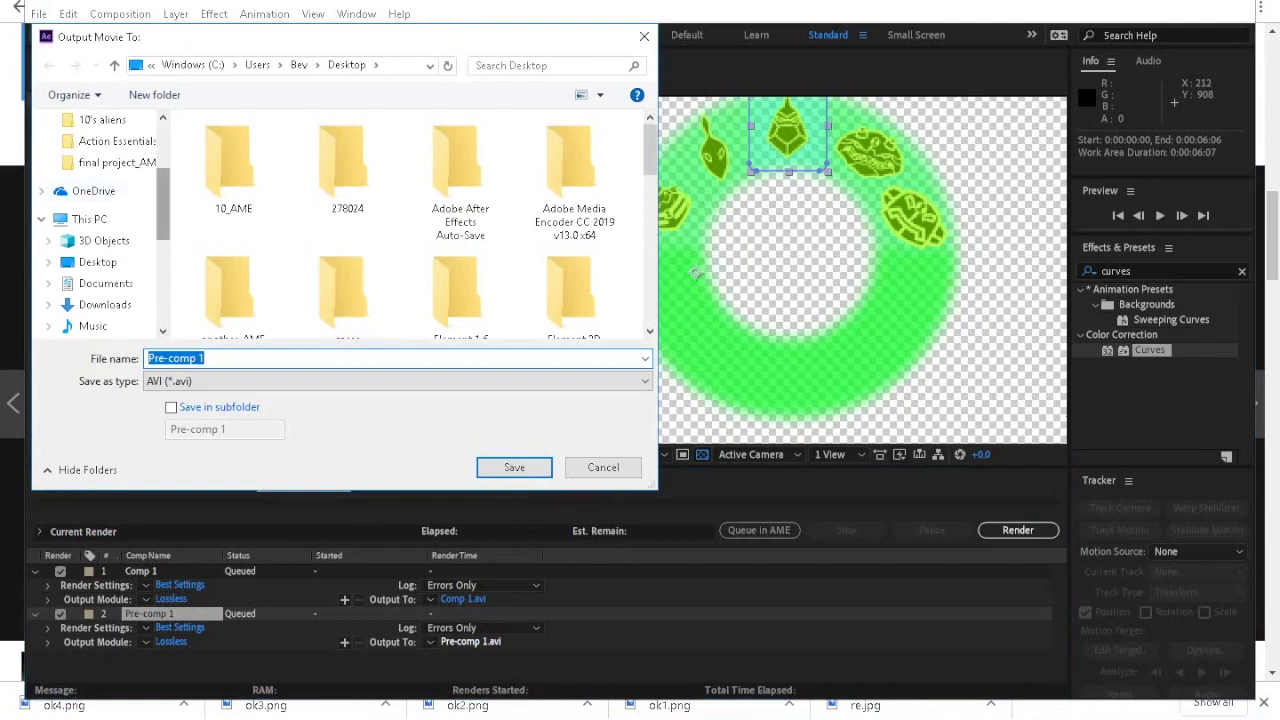
left_click(603, 467)
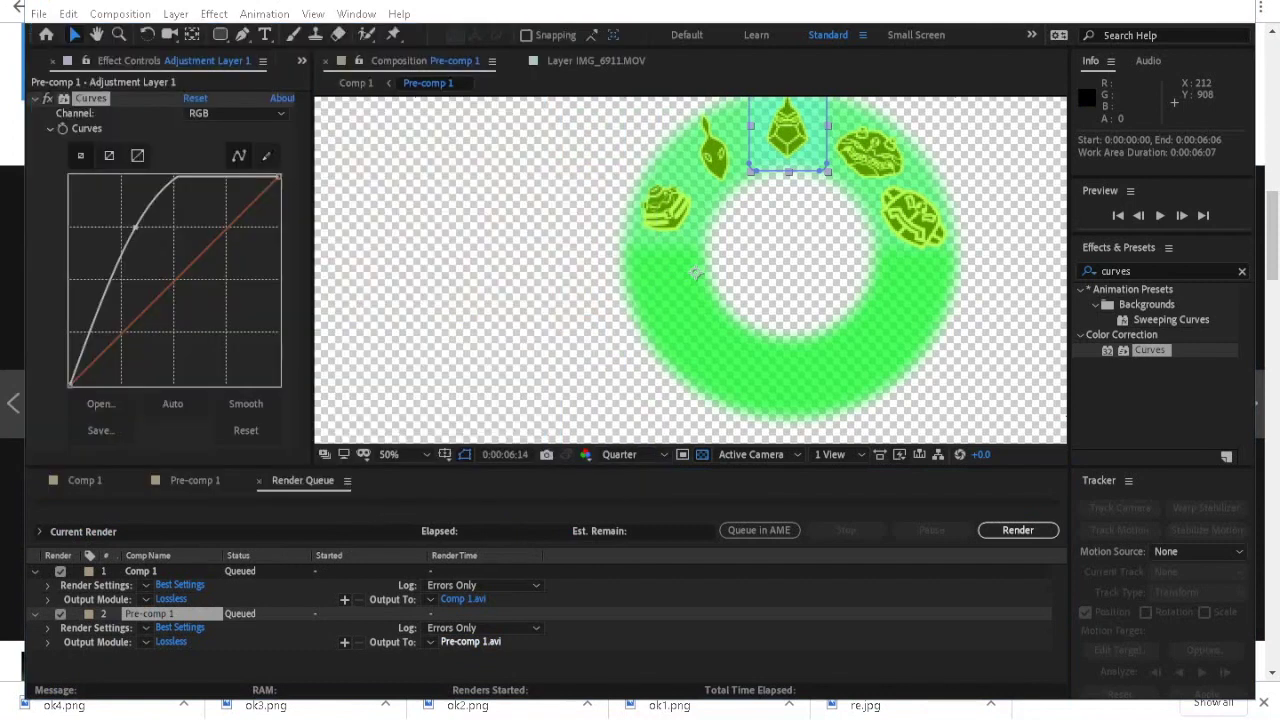
left_click(85, 481)
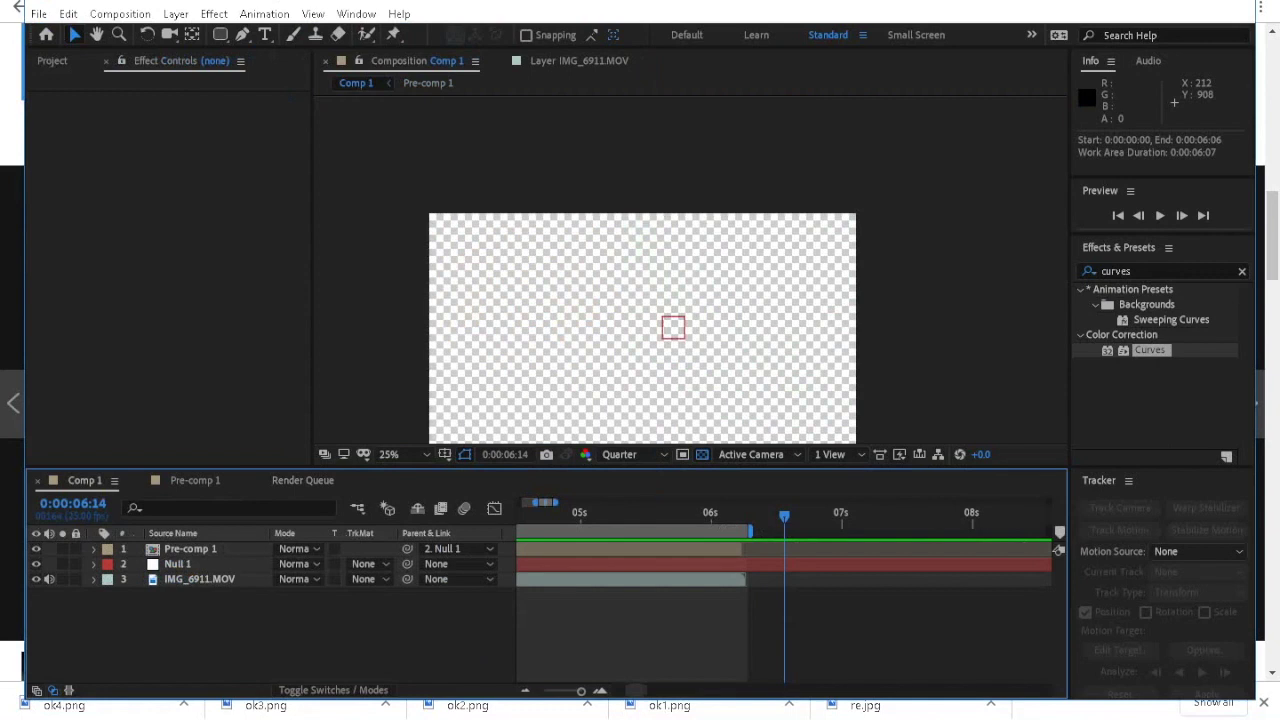